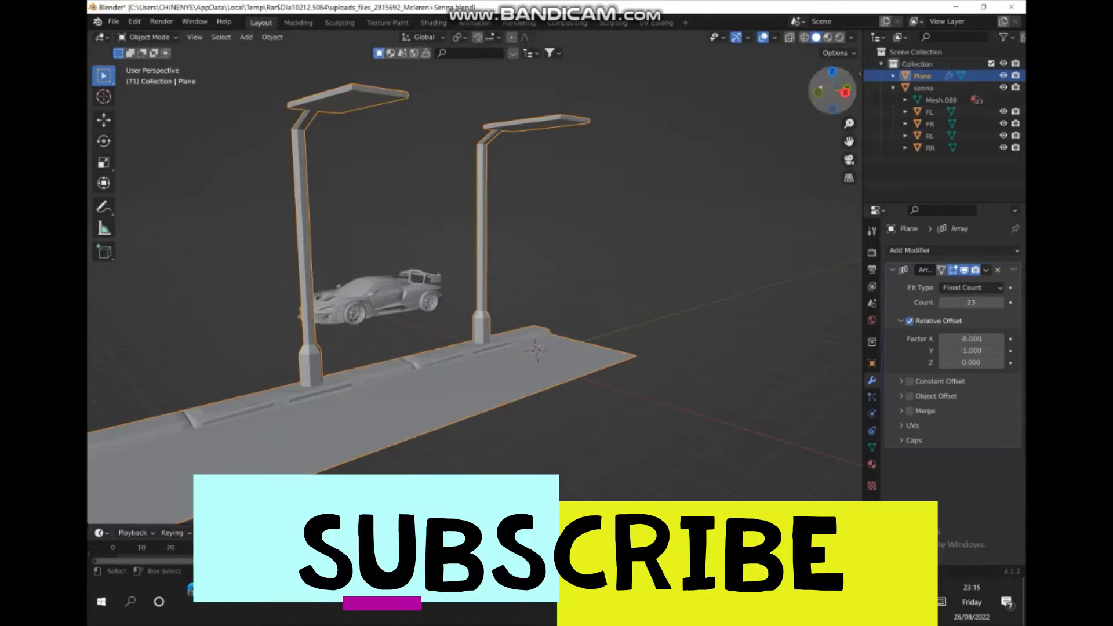
# - Select the whole car with its wheels and move it onto the far end of the road beneath the street lights
pyautogui.moveTo(834, 92)
pyautogui.mouseDown()
pyautogui.moveTo(641, 94)
pyautogui.moveTo(736, 99)
pyautogui.moveTo(793, 121)
pyautogui.moveTo(810, 98)
pyautogui.moveTo(848, 96)
pyautogui.mouseUp()
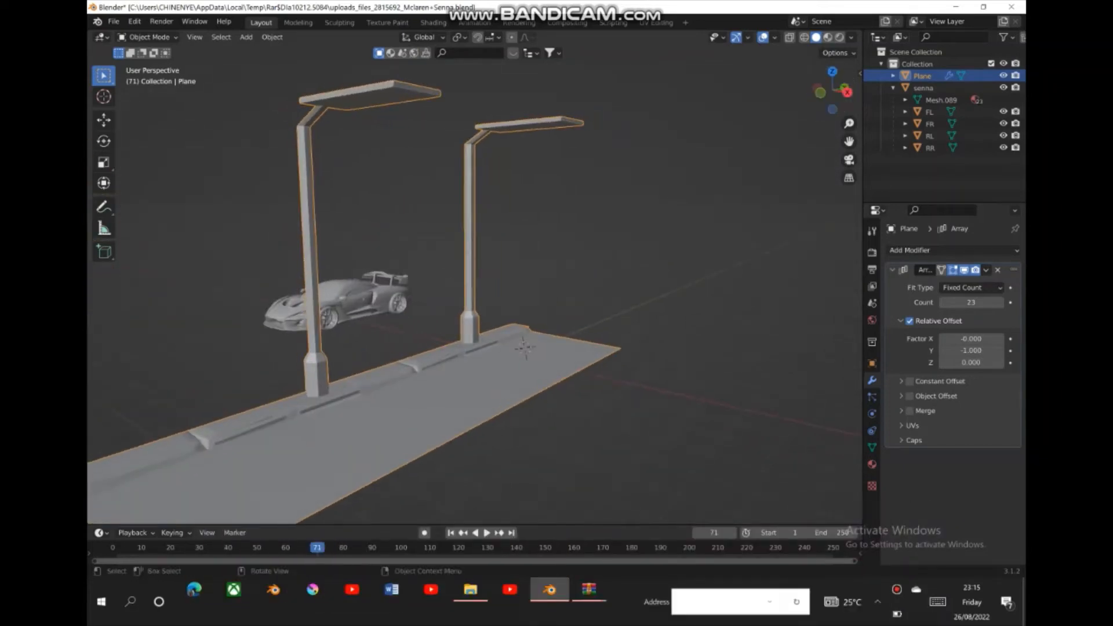
pyautogui.moveTo(352, 267); pyautogui.dragTo(359, 320)
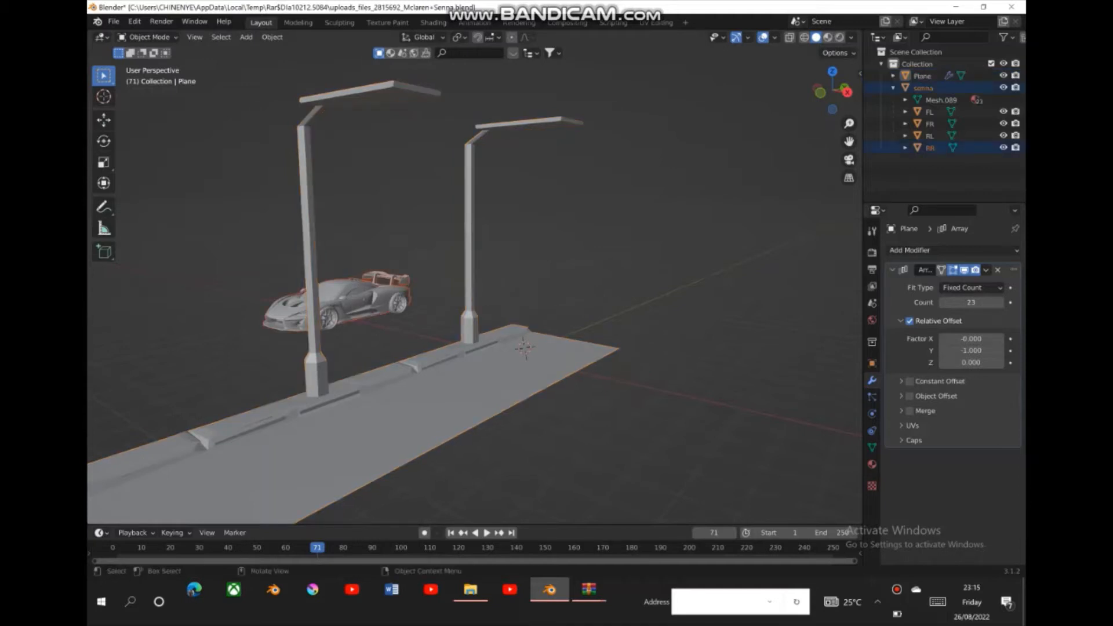
pyautogui.click(104, 120)
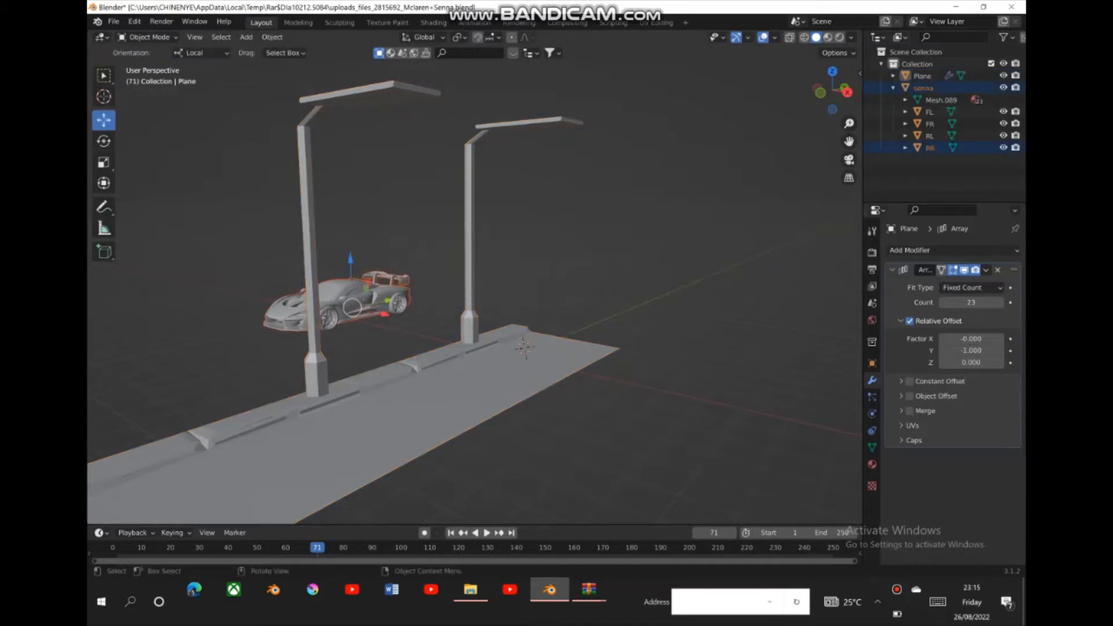
pyautogui.moveTo(384, 313); pyautogui.dragTo(578, 356)
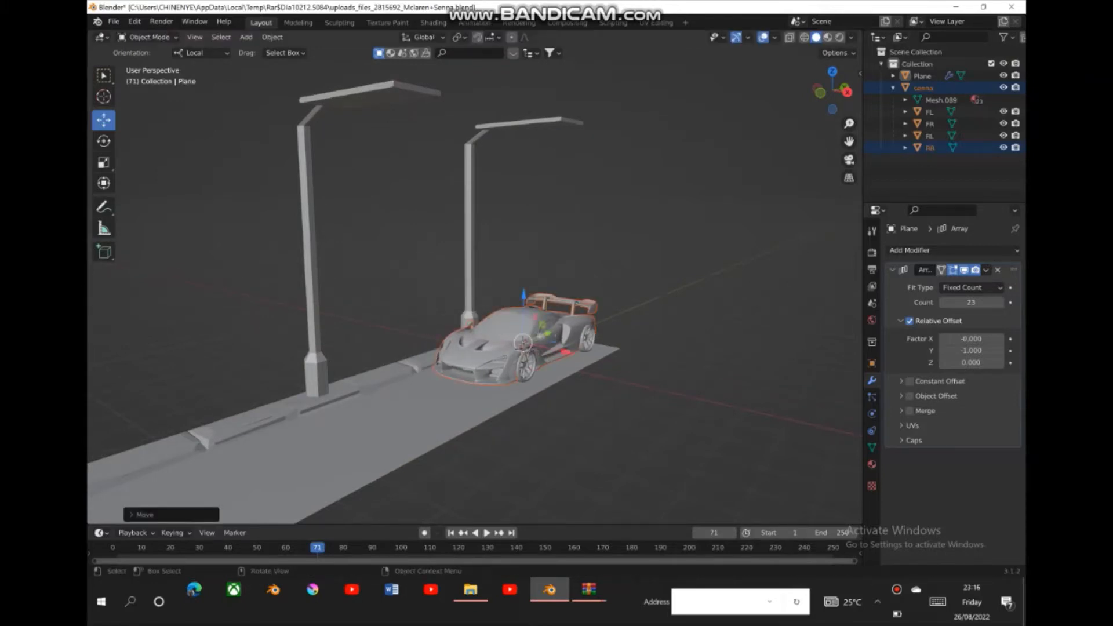
# - Place the 3D cursor on the road in front of the car and add a camera there
pyautogui.click(441, 415)
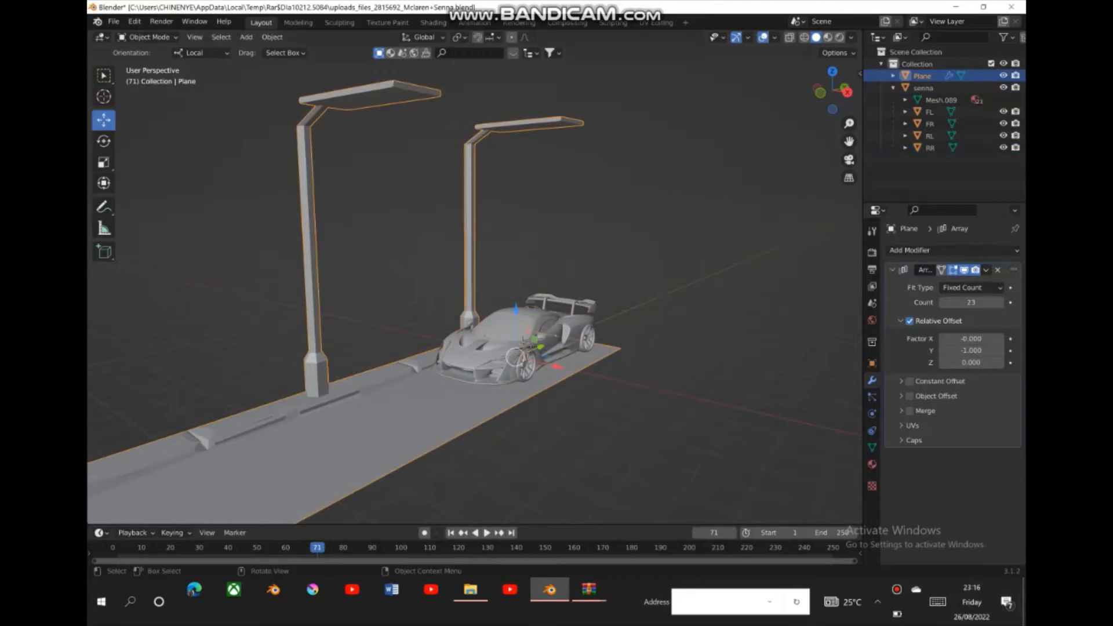
pyautogui.click(104, 96)
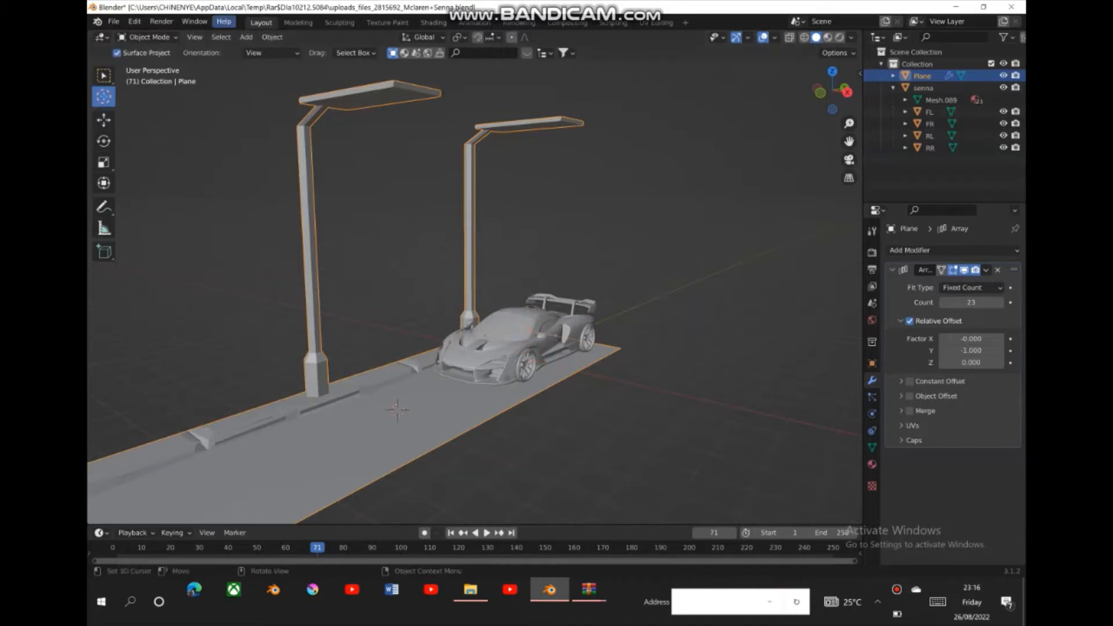
pyautogui.click(247, 37)
pyautogui.moveTo(272, 37)
pyautogui.press('Escape')
pyautogui.click(246, 37)
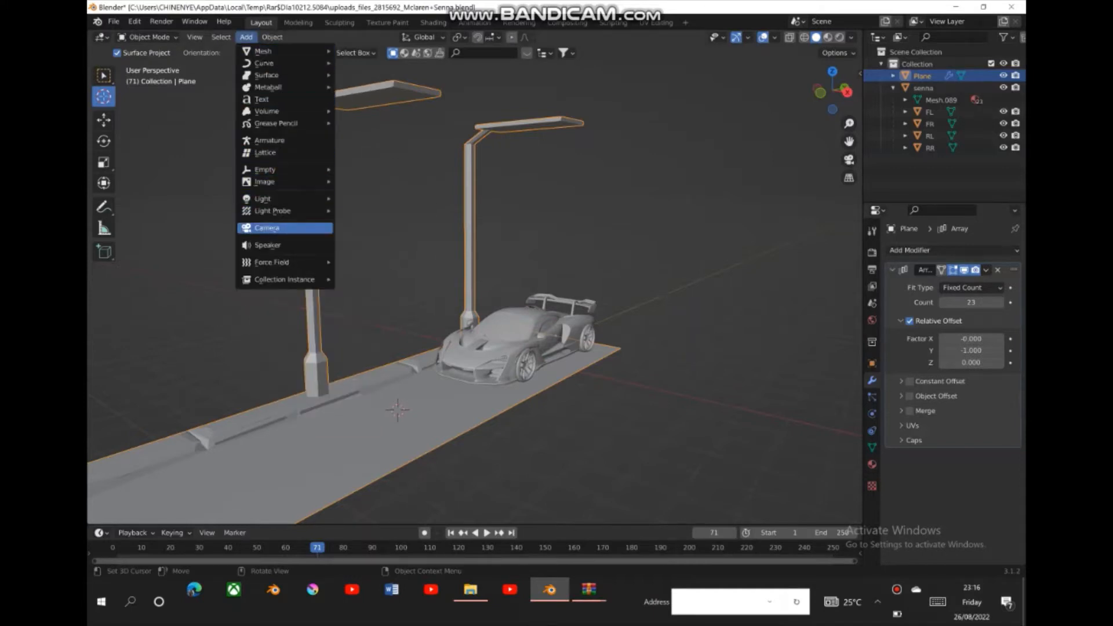
pyautogui.click(267, 227)
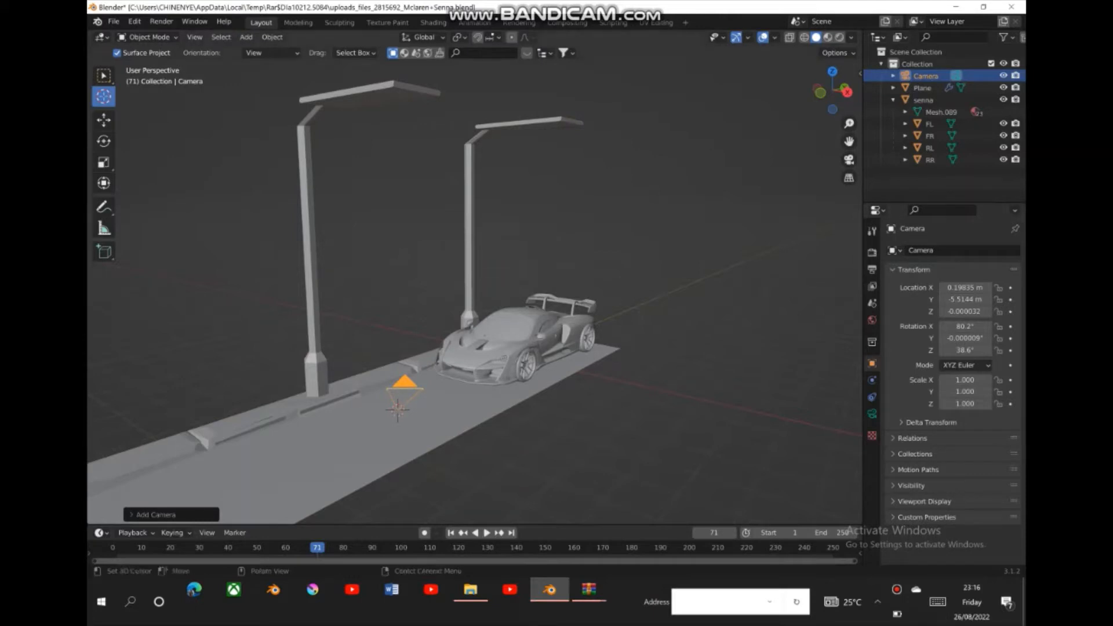
# - Raise the camera to a height of about 0.83 m and rotate it to X 86.4°, Y 1.2°, Z 2.93°
pyautogui.click(104, 120)
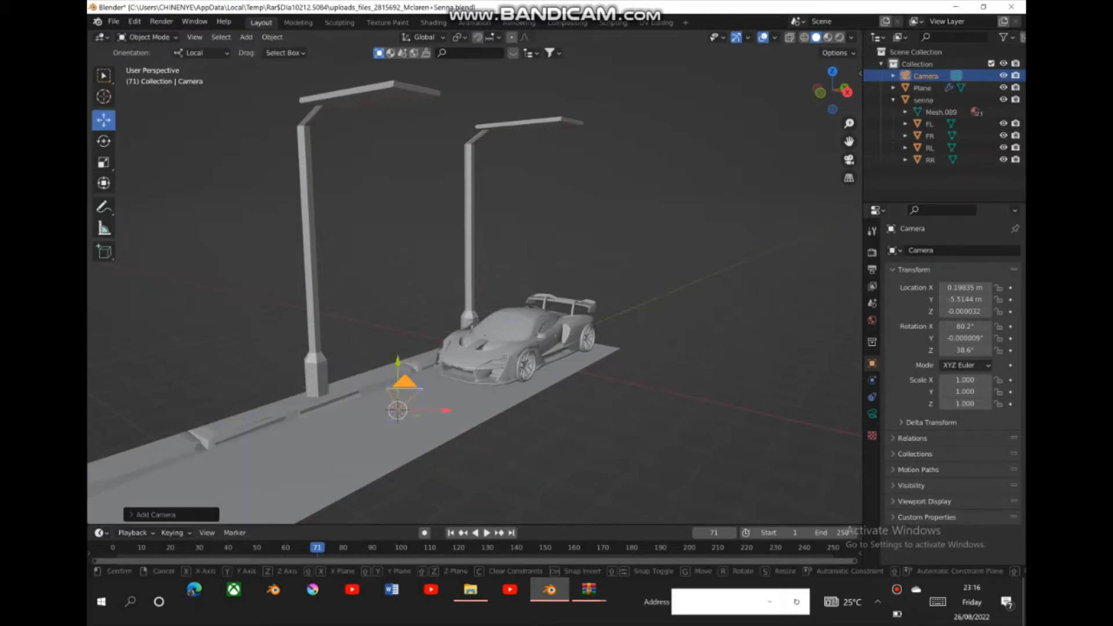
pyautogui.moveTo(398, 362); pyautogui.dragTo(398, 329)
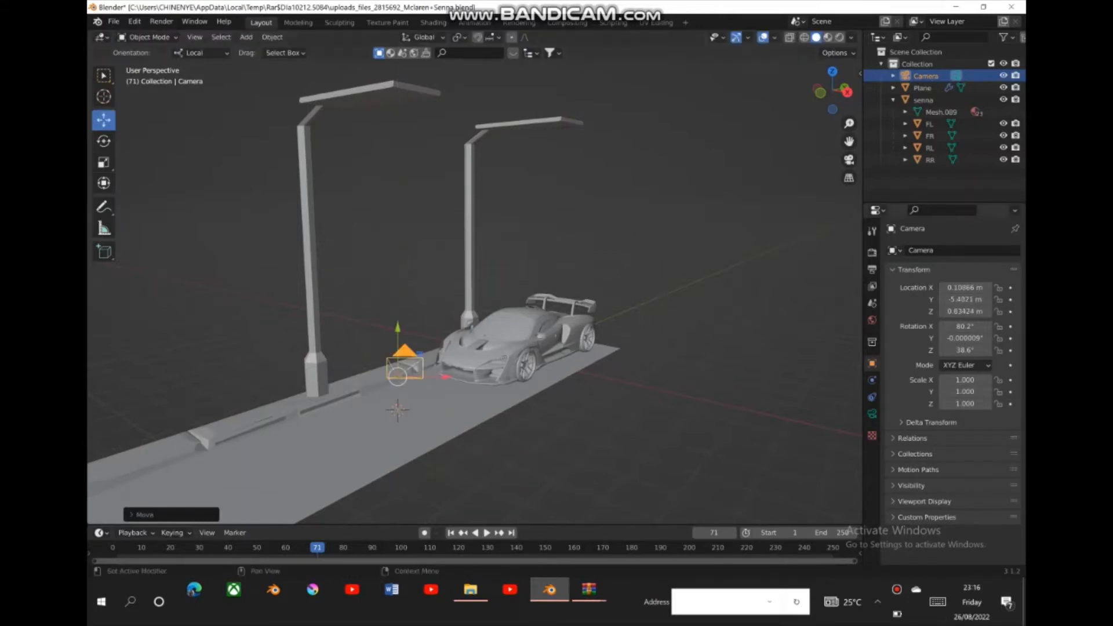
pyautogui.moveTo(965, 326); pyautogui.dragTo(930, 350)
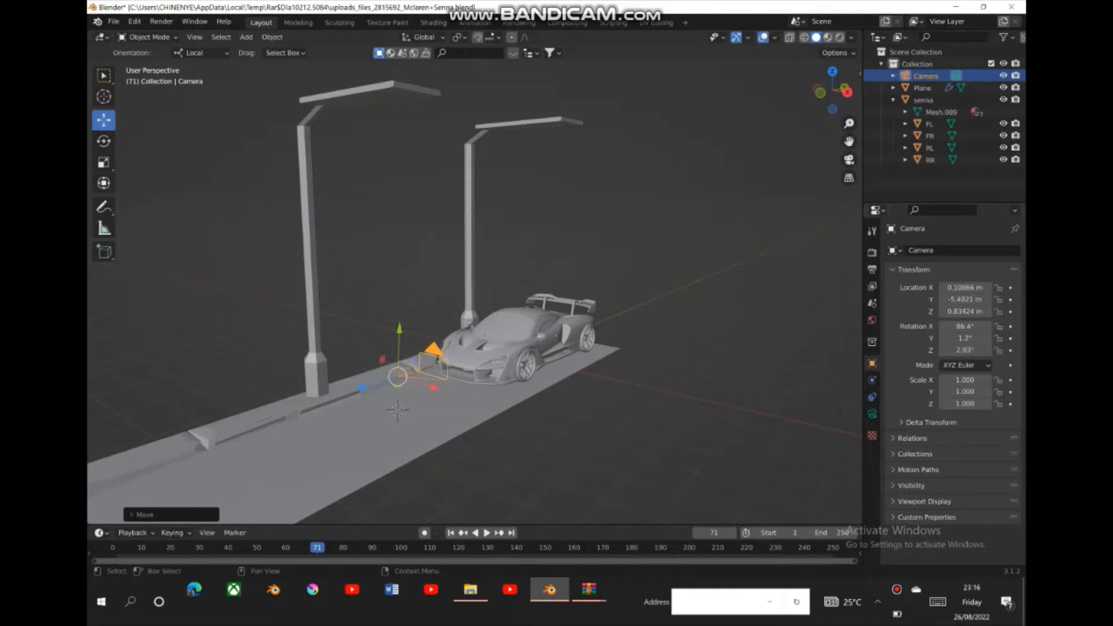
# - Move the camera back along the road from the car's front to about X 0.23 m, Y -7.89 m, Z 0.45 m
pyautogui.moveTo(831, 90); pyautogui.dragTo(815, 74)
pyautogui.click(487, 424)
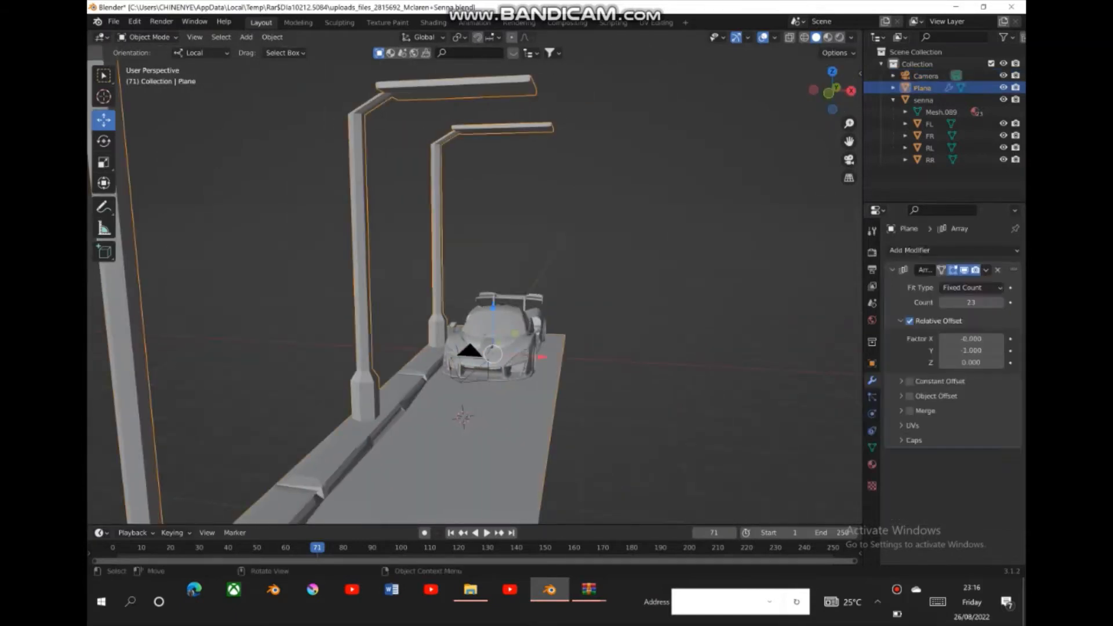
pyautogui.click(472, 354)
pyautogui.click(471, 355)
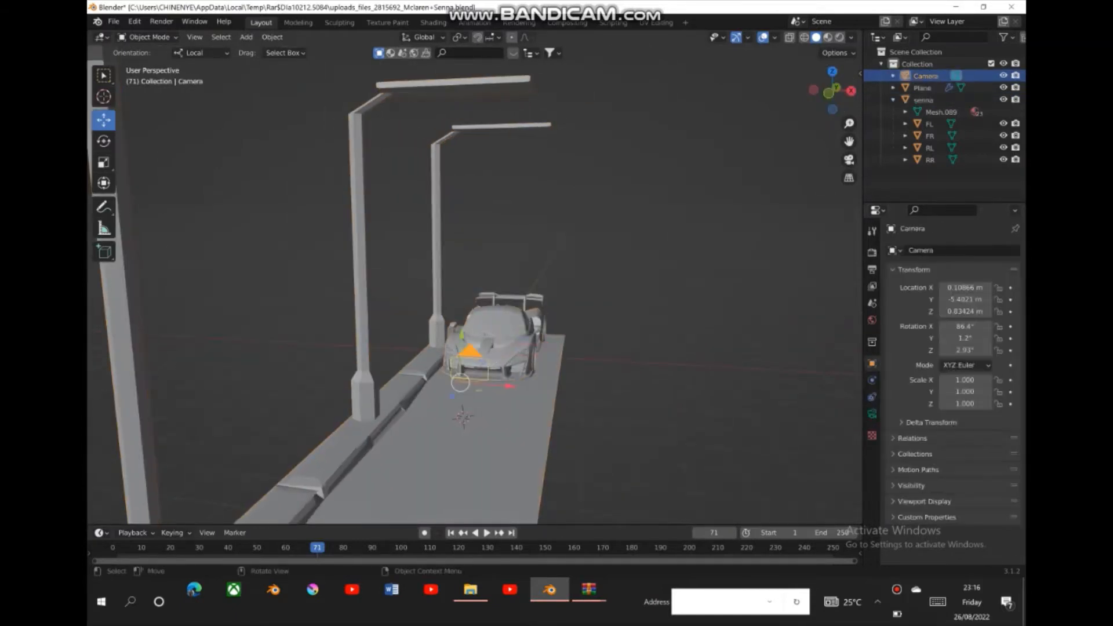
pyautogui.moveTo(461, 382); pyautogui.dragTo(439, 443)
# - Look through the camera and set its lens Shift Y to 0.170
pyautogui.click(848, 159)
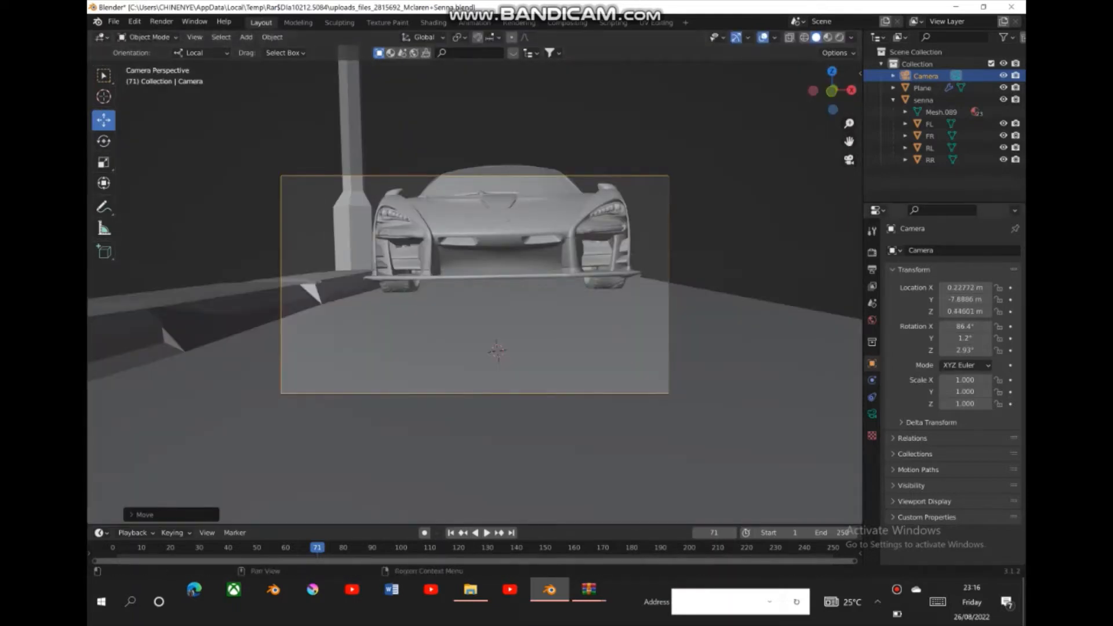
pyautogui.click(872, 413)
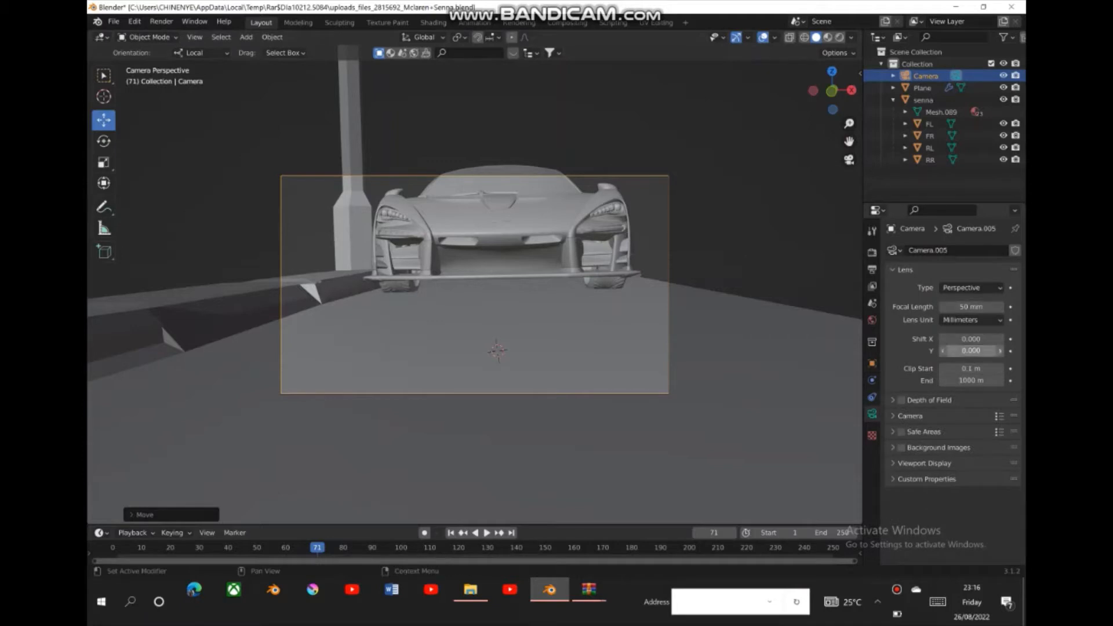
pyautogui.moveTo(971, 351)
pyautogui.mouseDown()
pyautogui.moveTo(1021, 351)
pyautogui.moveTo(985, 351)
pyautogui.mouseUp()
# - Raise the camera and move it farther from the car, to about X 0.42 m, Y -11.37 m, Z 1.11 m
pyautogui.moveTo(832, 91); pyautogui.dragTo(705, 123)
pyautogui.moveTo(849, 124); pyautogui.dragTo(849, 200)
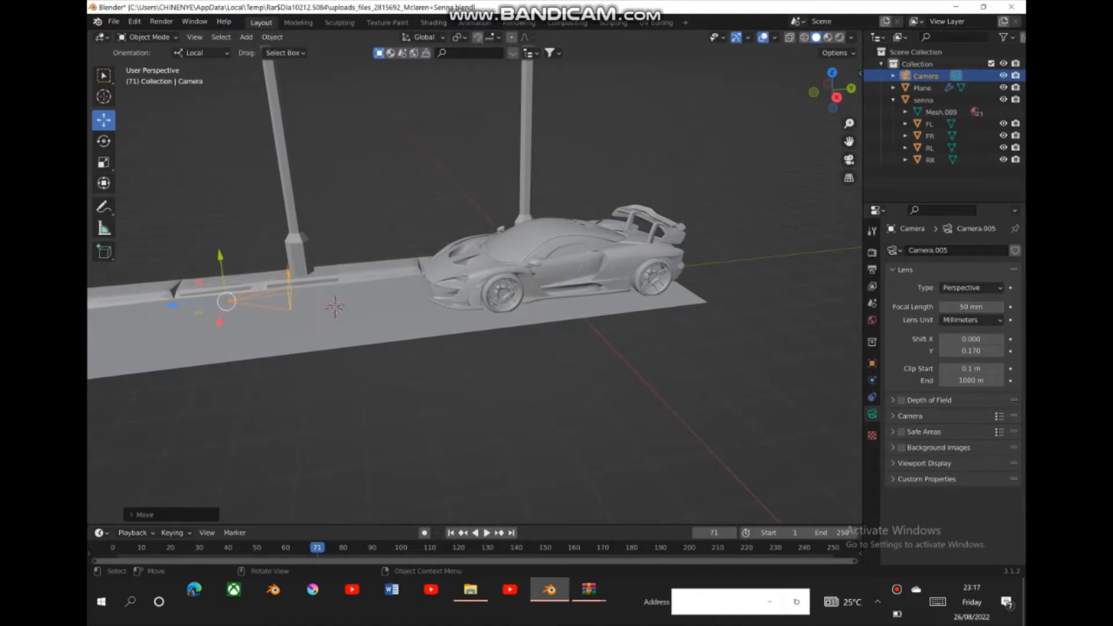
pyautogui.press('g')
pyautogui.press('y')
pyautogui.press('Return')
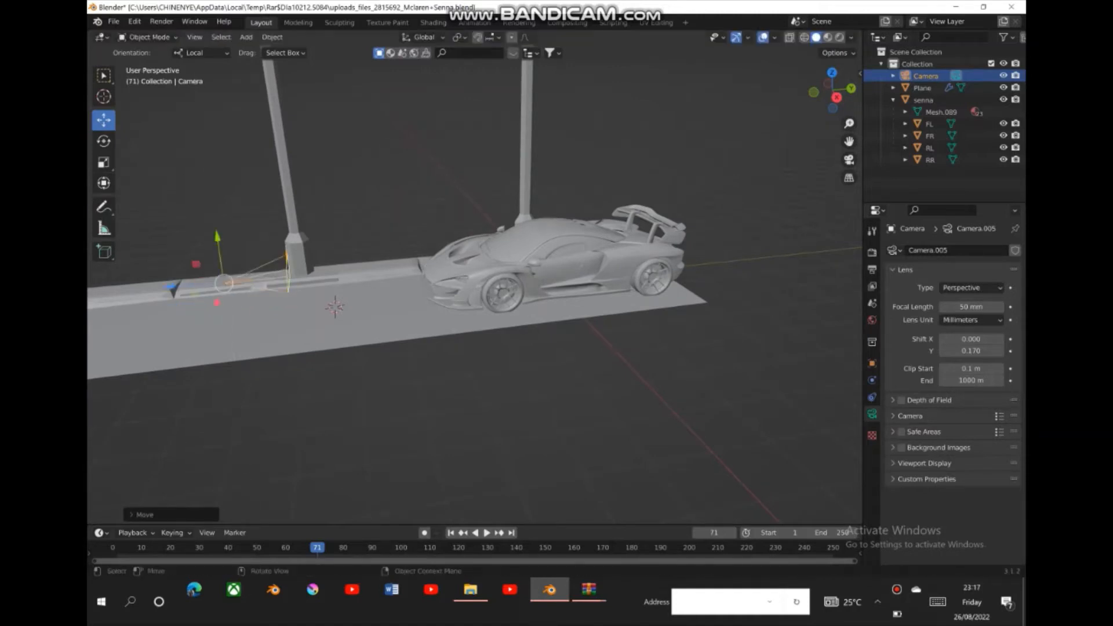
pyautogui.press('g')
pyautogui.press('z')
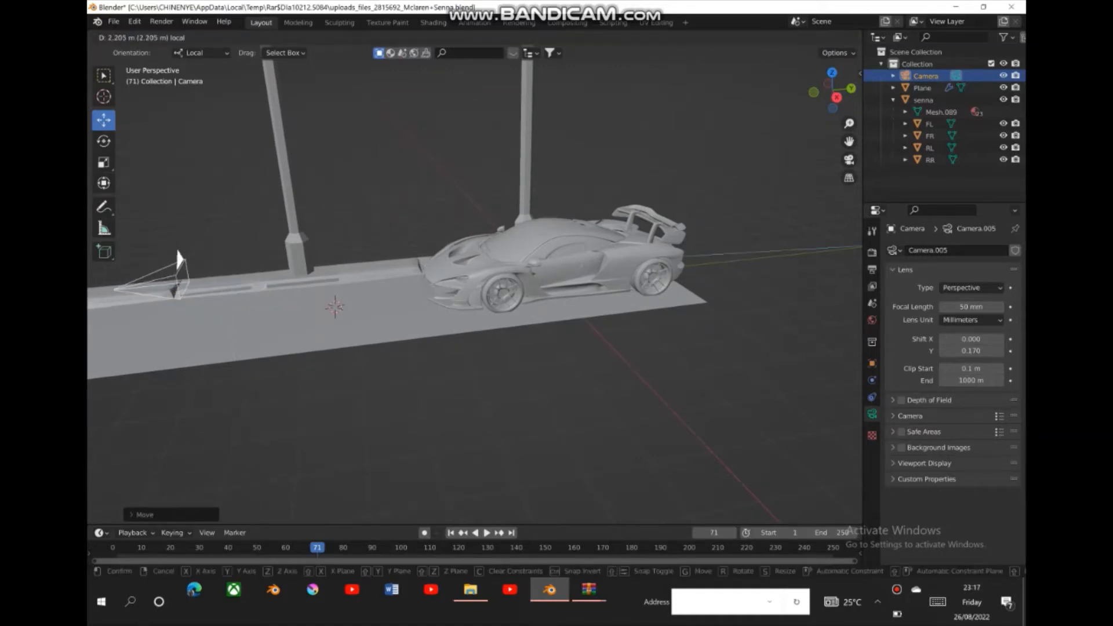
pyautogui.press('Return')
pyautogui.scroll(-3, 159, 259)
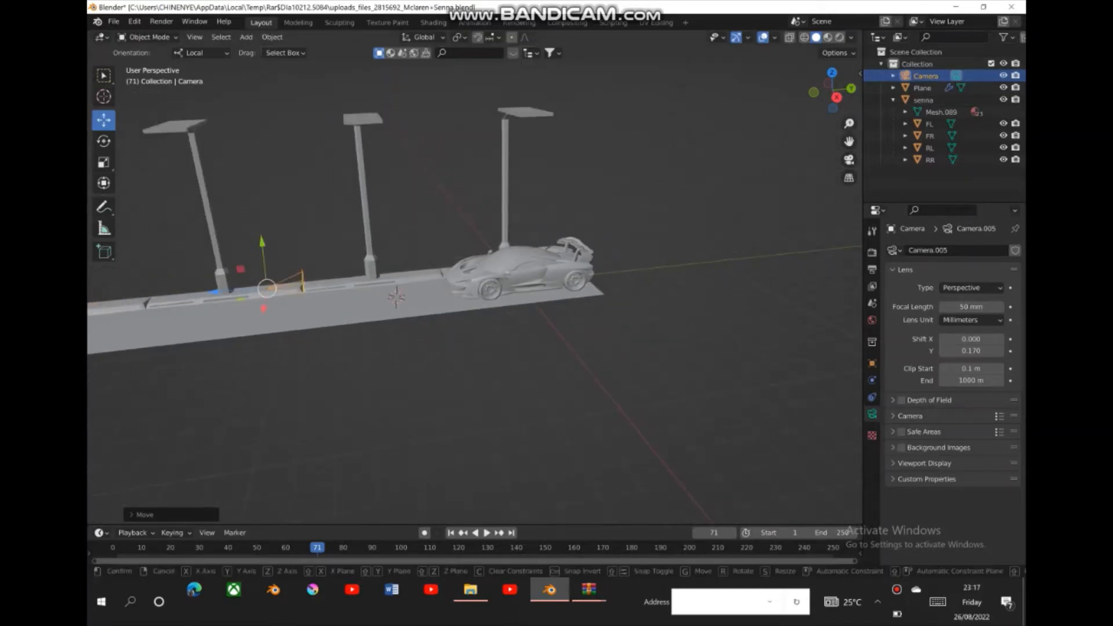
pyautogui.press('g')
pyautogui.press('Return')
# - Reframe the car in the camera view by setting the lens Shift X to 0.030 and Shift Y to 0.110
pyautogui.click(849, 160)
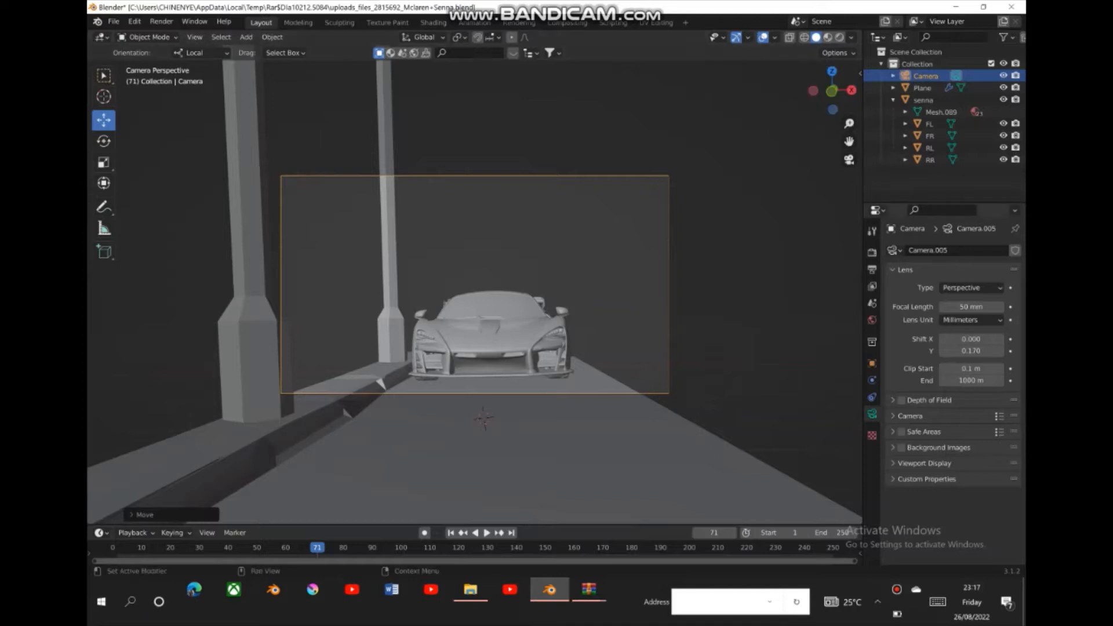
pyautogui.click(1000, 351)
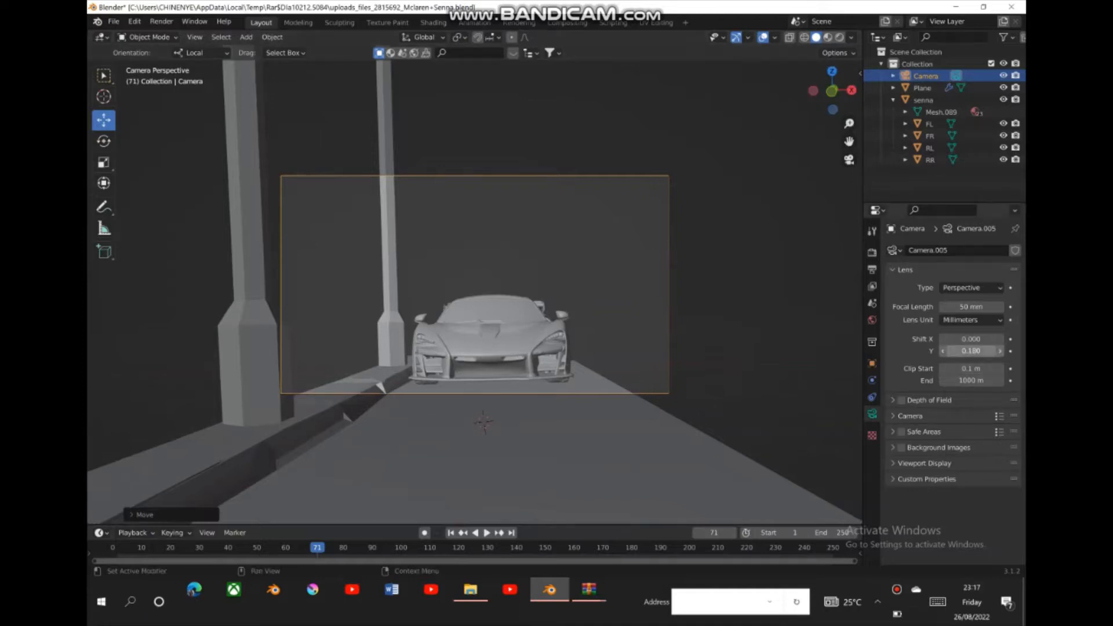
pyautogui.click(942, 350)
pyautogui.click(942, 351)
pyautogui.click(942, 351)
pyautogui.click(943, 350)
pyautogui.click(942, 350)
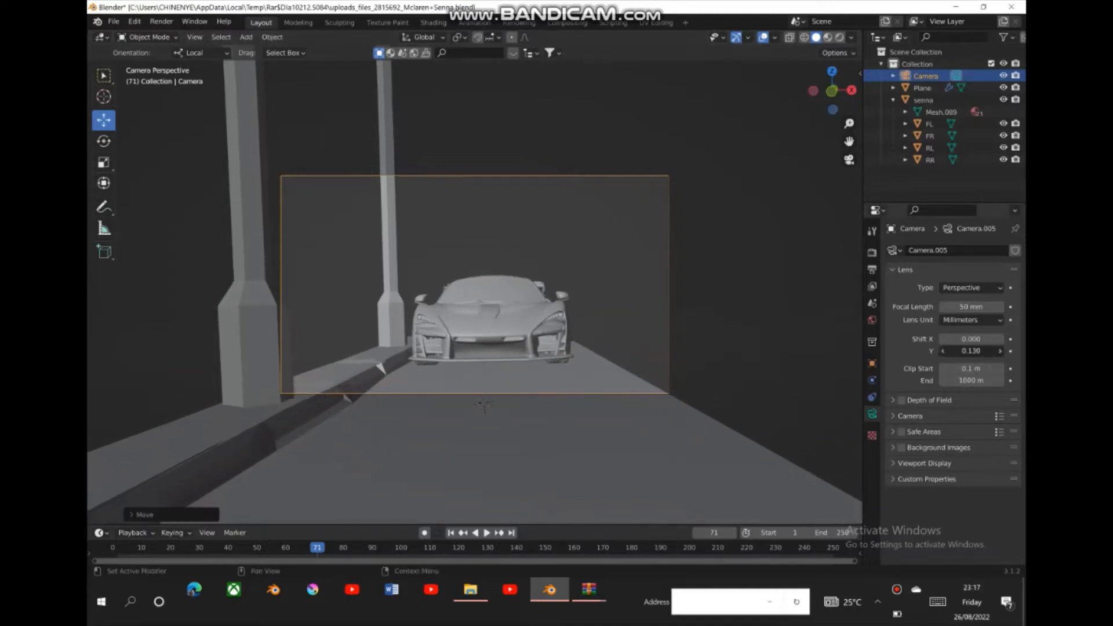
pyautogui.click(942, 351)
pyautogui.click(943, 350)
pyautogui.click(1000, 339)
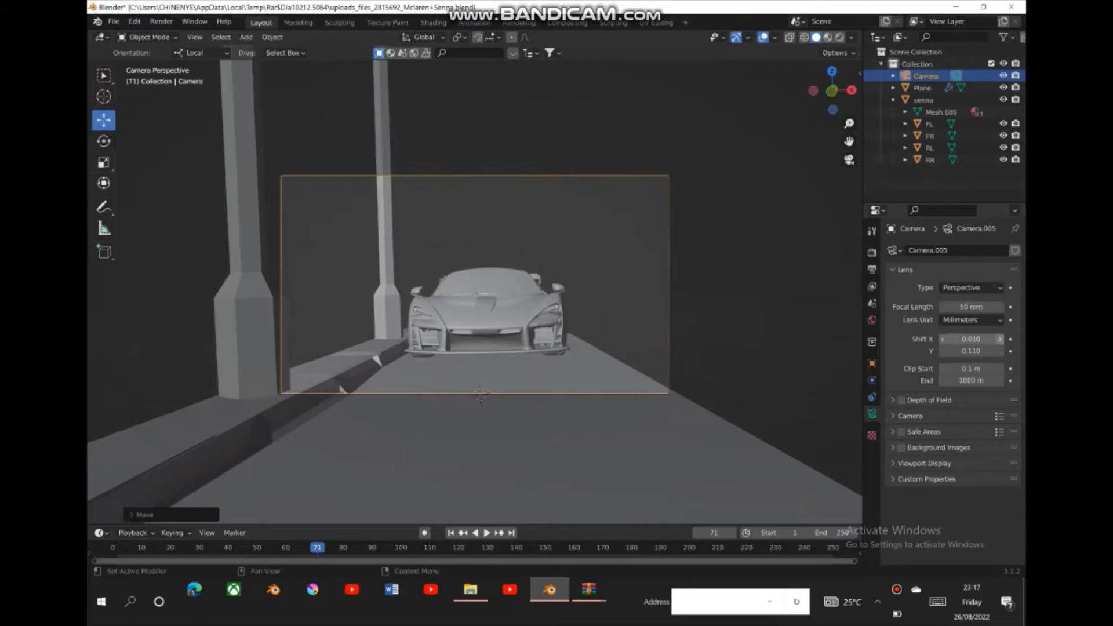
pyautogui.click(1000, 339)
pyautogui.click(1000, 339)
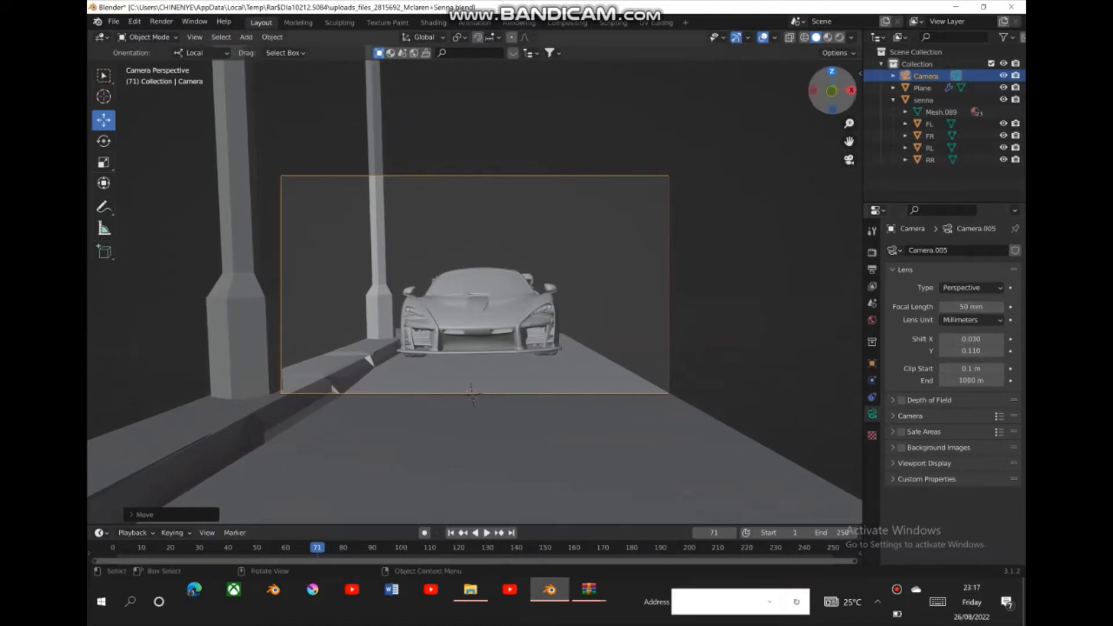
# - Change the camera object's scale to X 0.460 and Y 2.860
pyautogui.moveTo(832, 90); pyautogui.dragTo(848, 152)
pyautogui.moveTo(833, 90); pyautogui.dragTo(800, 92)
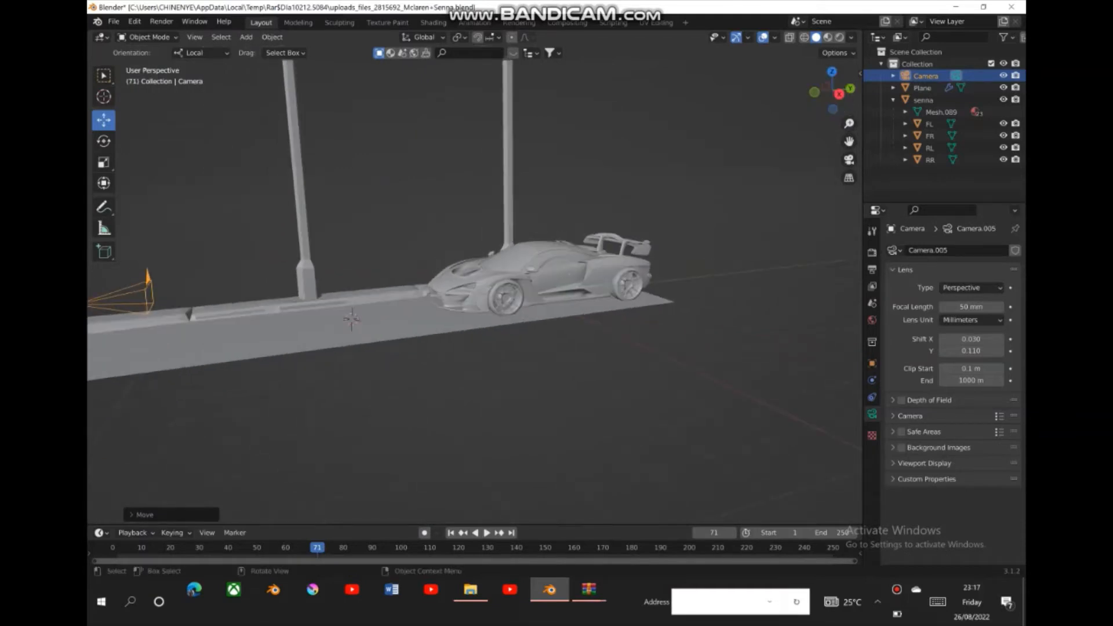
pyautogui.click(872, 363)
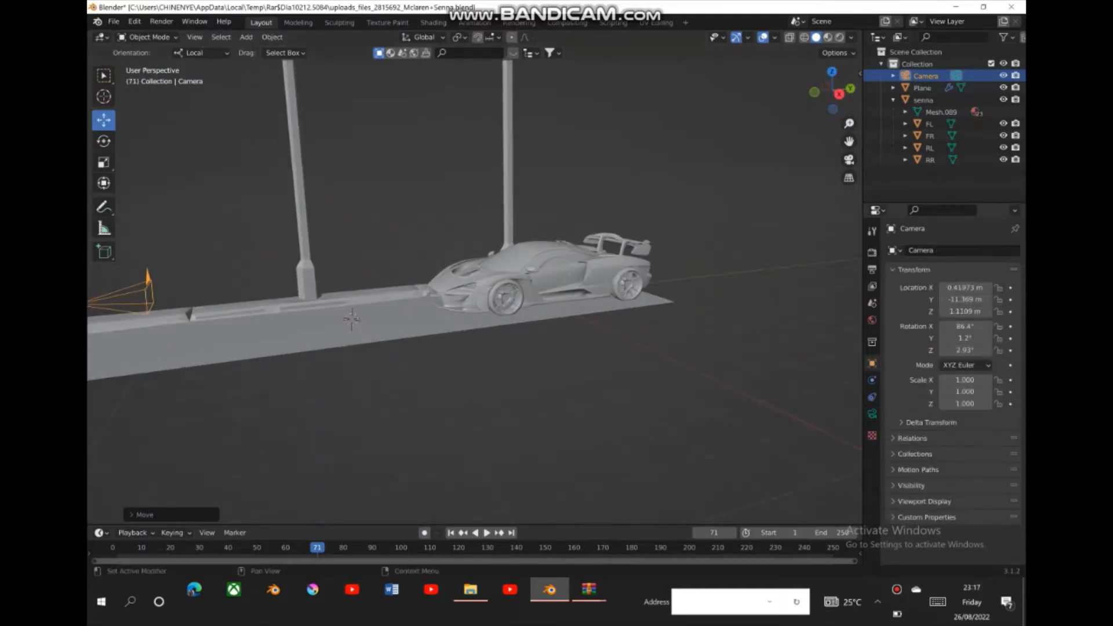
pyautogui.moveTo(964, 380); pyautogui.dragTo(1012, 380)
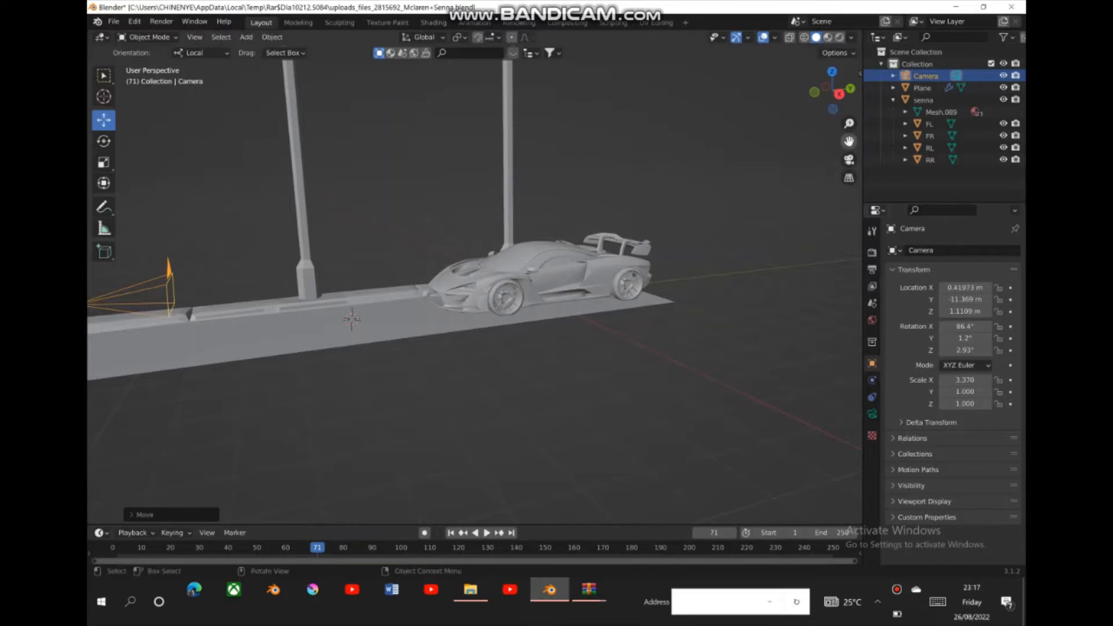
pyautogui.moveTo(833, 90); pyautogui.dragTo(848, 146)
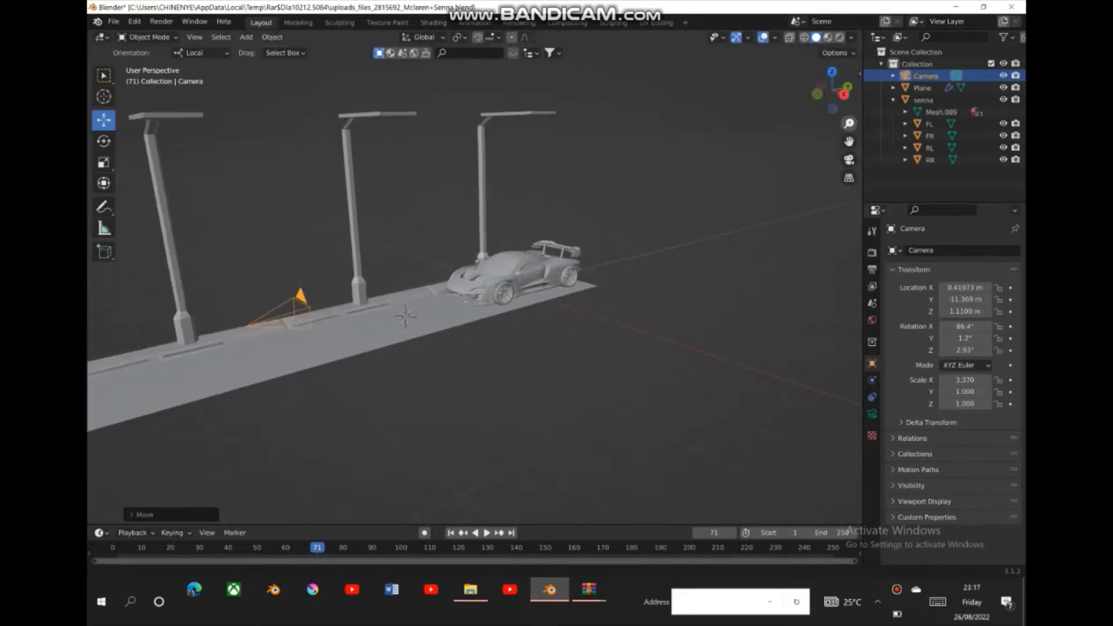
pyautogui.moveTo(965, 392); pyautogui.dragTo(994, 379)
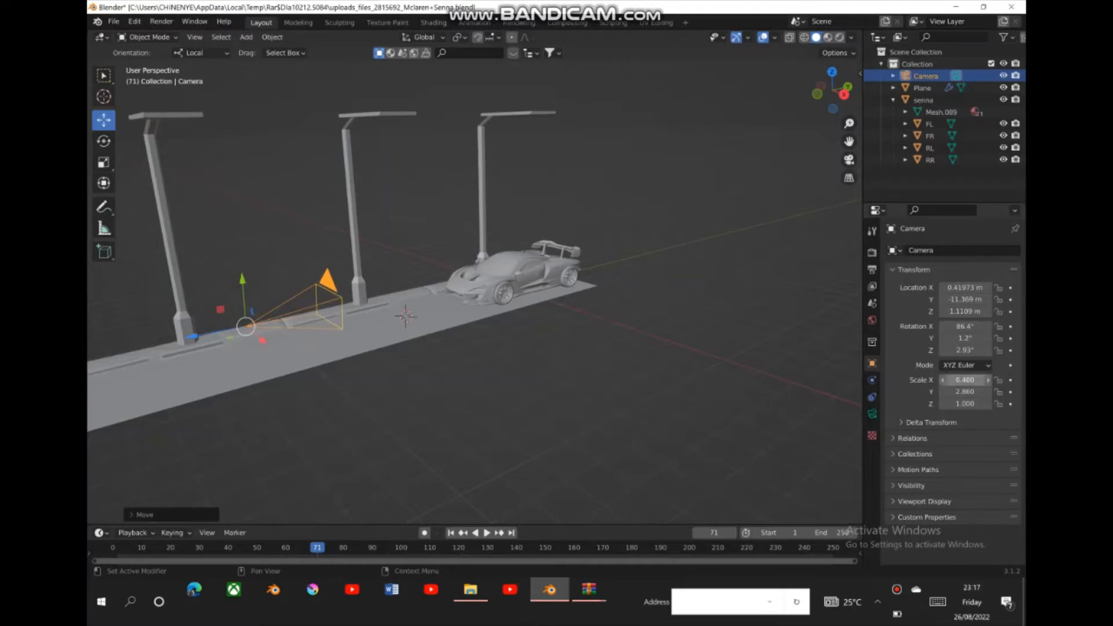
# - Set the render output resolution to 1200 px in X and 1200 px in Y
pyautogui.click(871, 253)
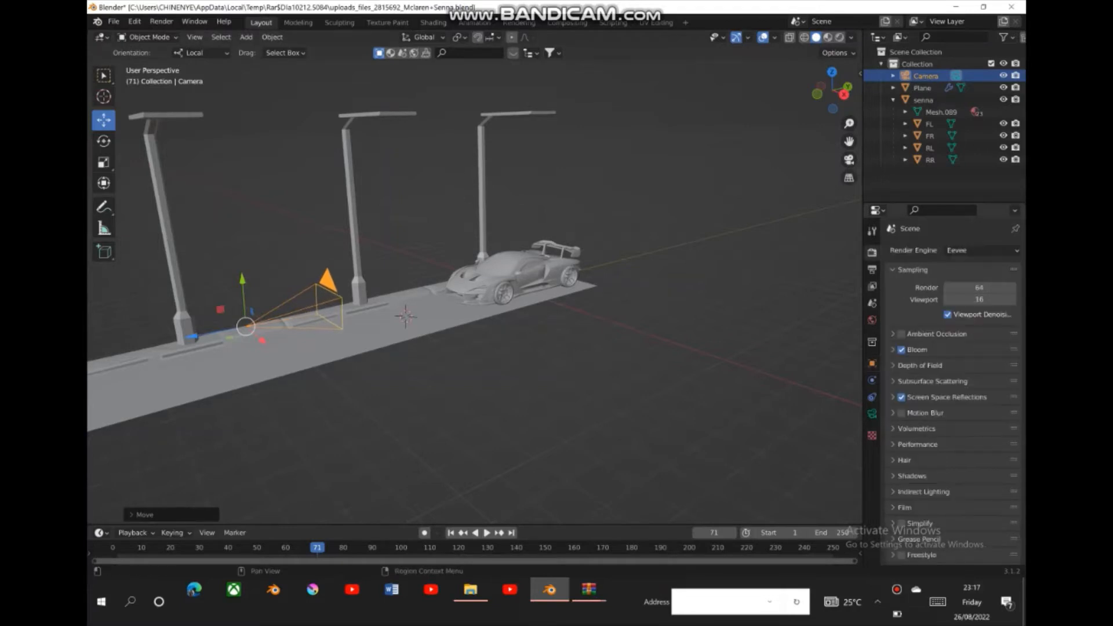
pyautogui.click(871, 231)
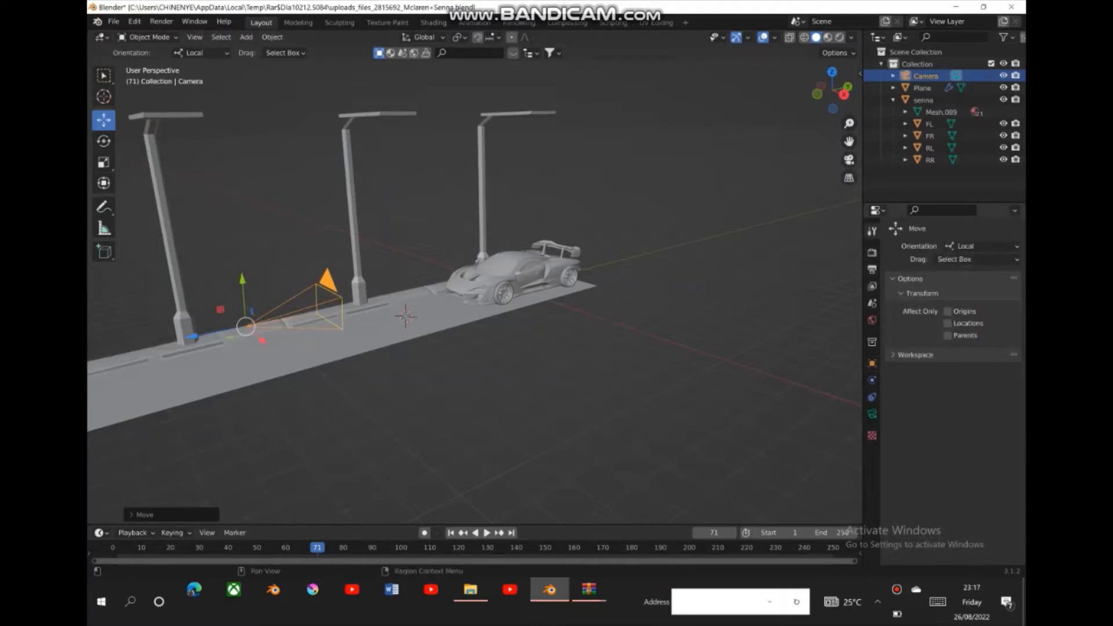
pyautogui.click(872, 270)
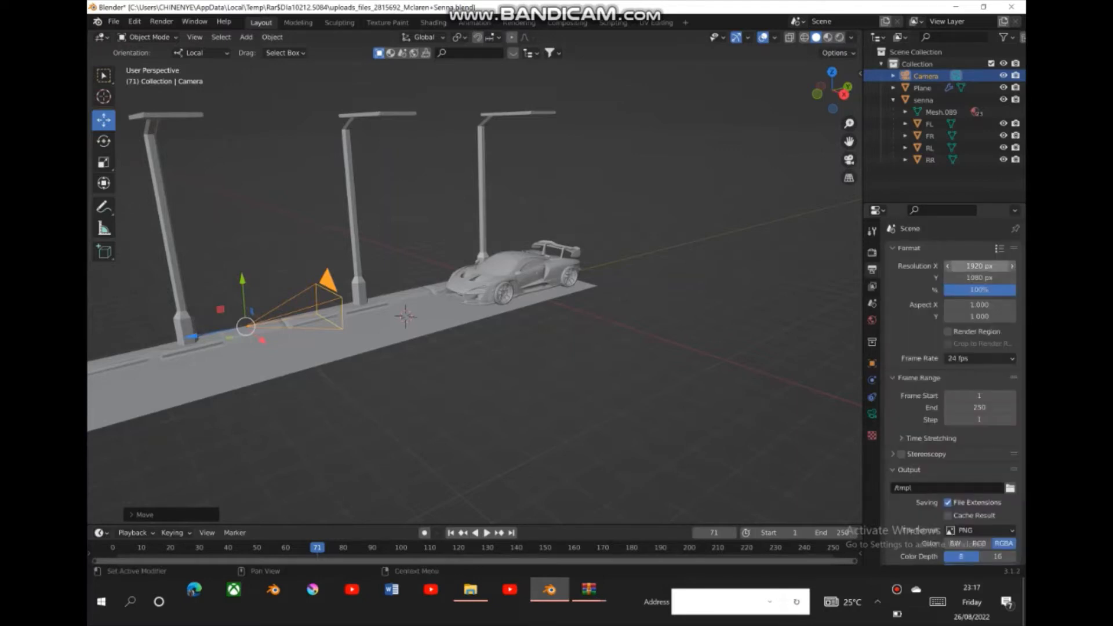
pyautogui.click(962, 265)
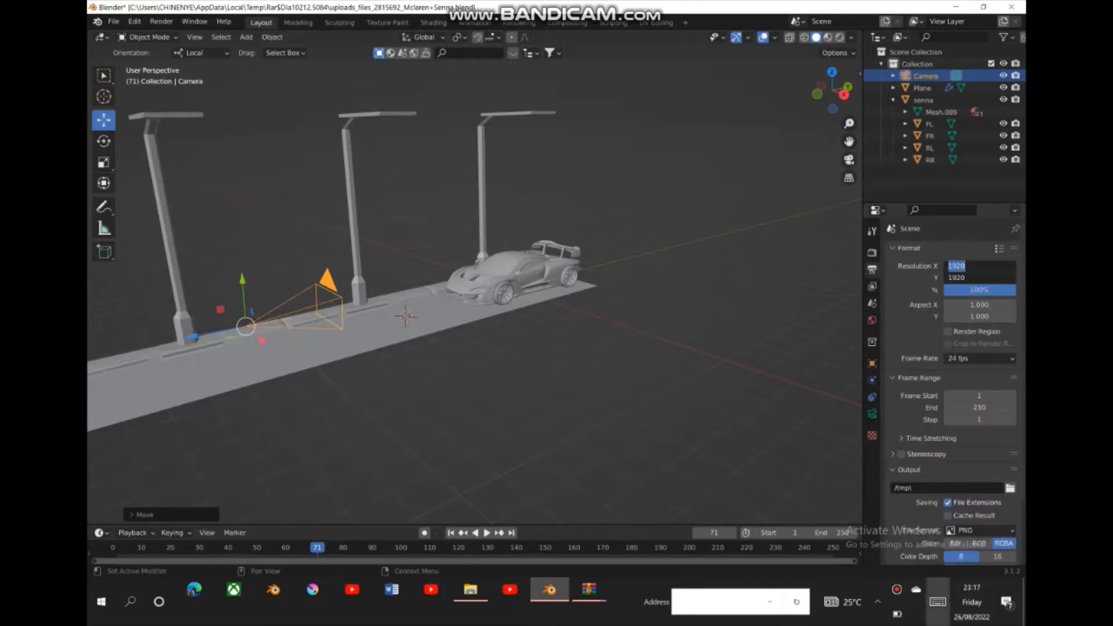
pyautogui.click(937, 602)
pyautogui.press('BackSpace')
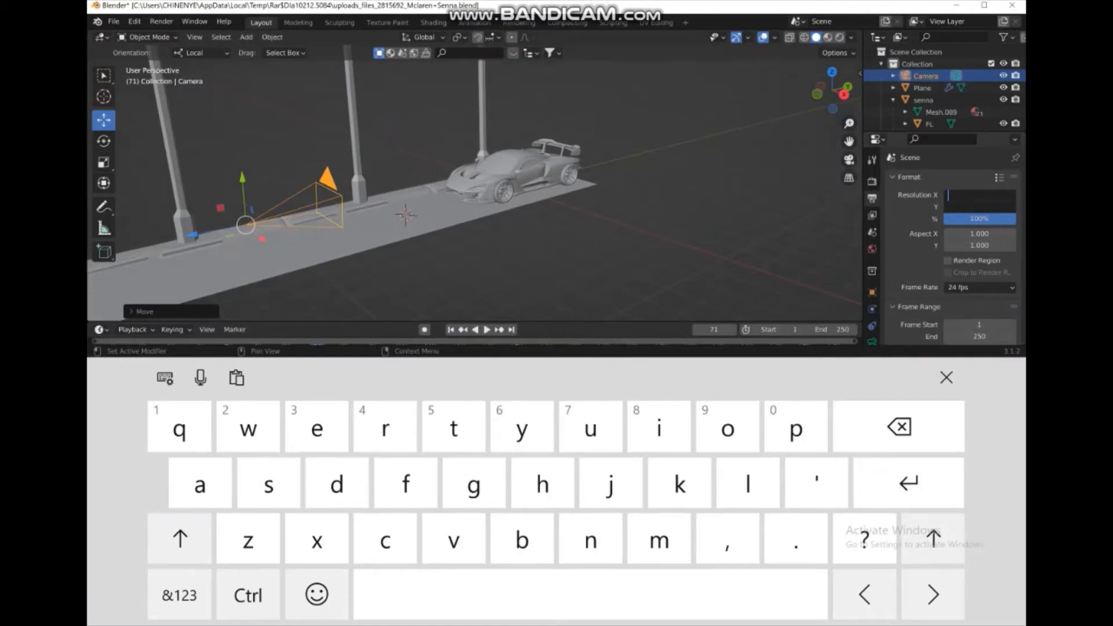
pyautogui.click(179, 595)
pyautogui.click(693, 428)
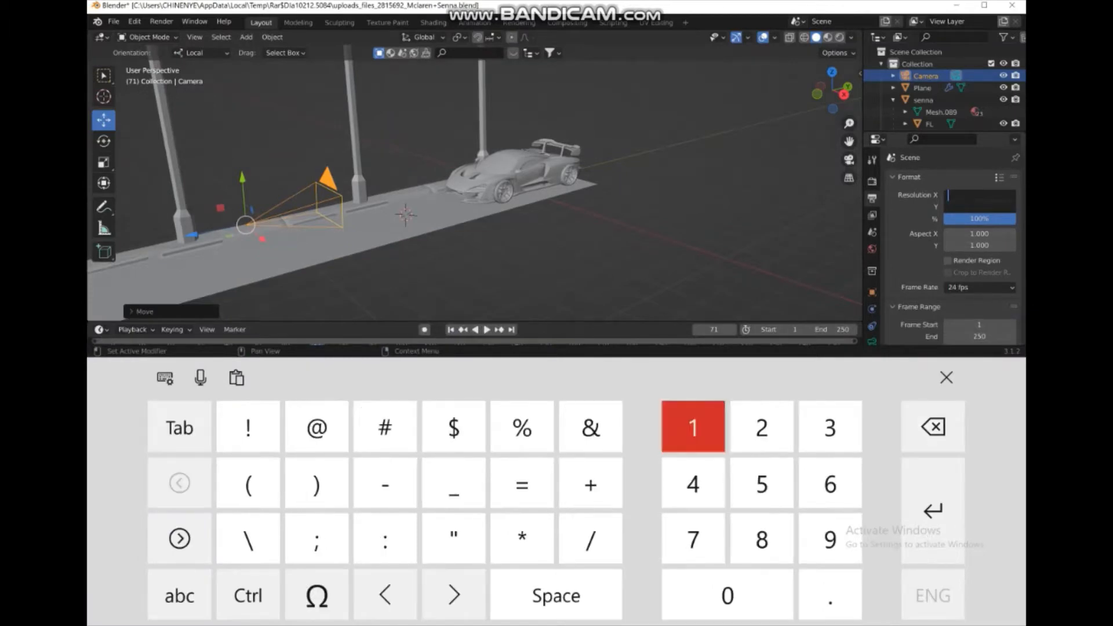
pyautogui.click(762, 427)
pyautogui.click(728, 595)
pyautogui.click(727, 595)
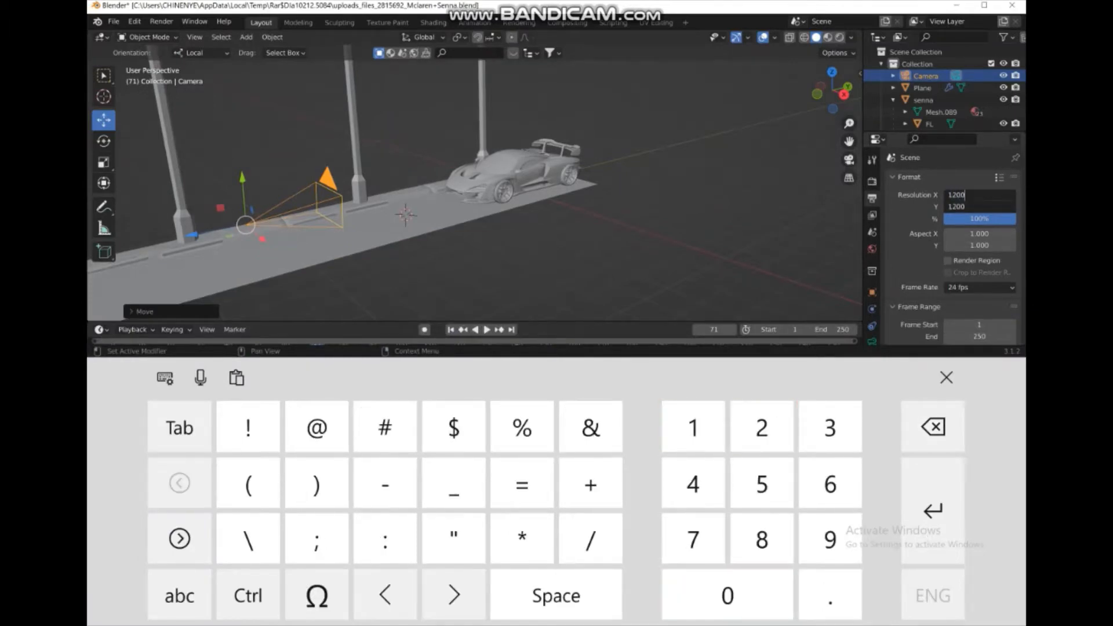
pyautogui.click(946, 377)
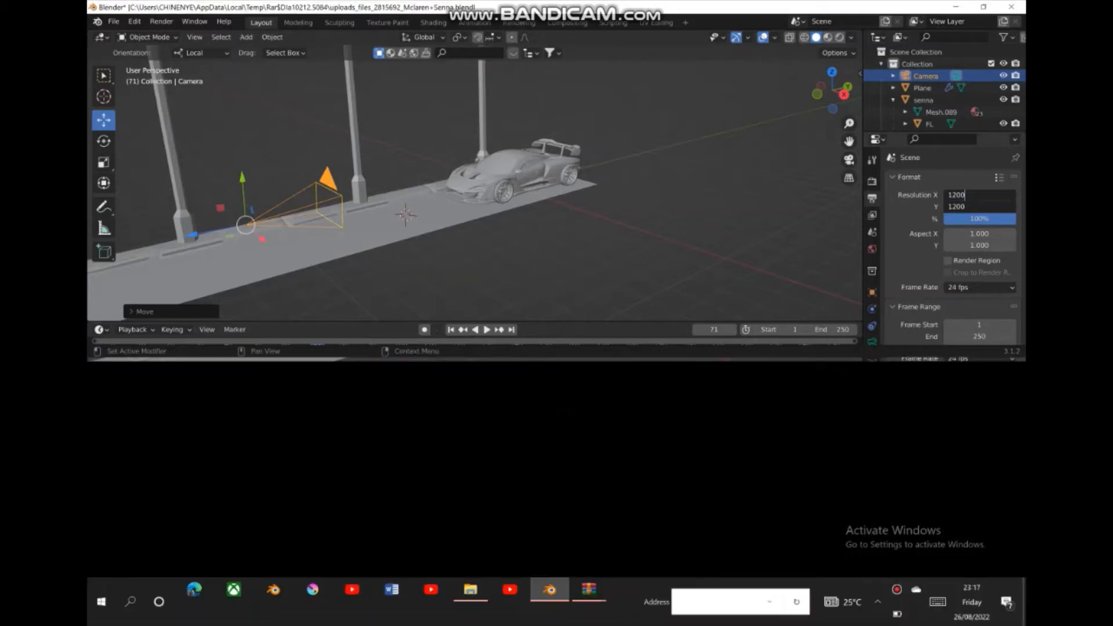
pyautogui.press('Return')
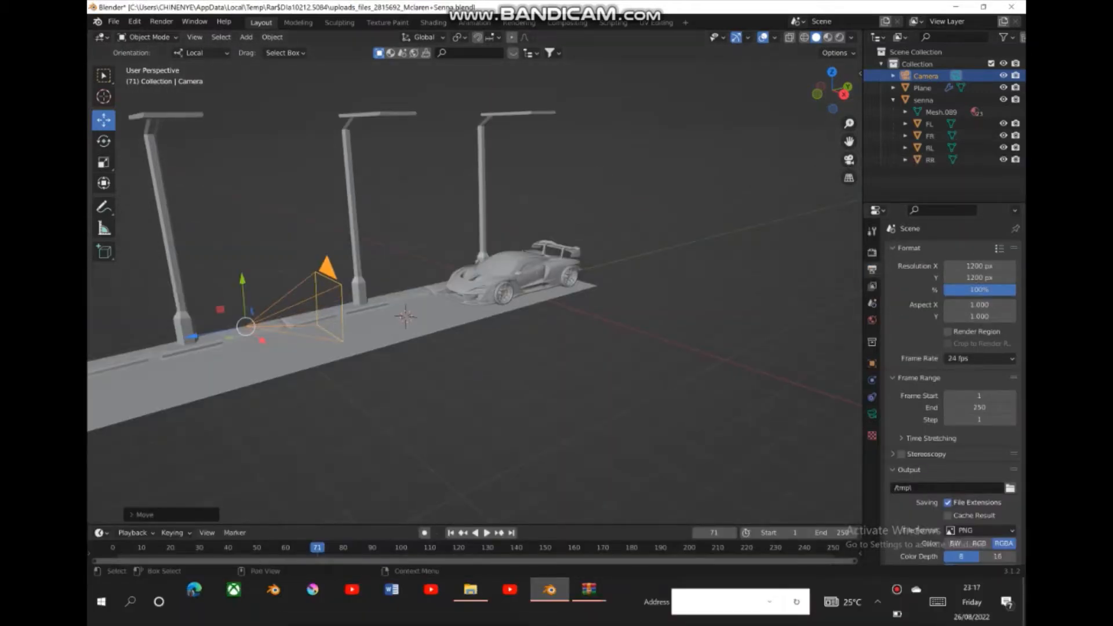
# - Check the framing through the camera and raise the camera slightly, to a Z location of about 1.32 m
pyautogui.click(848, 160)
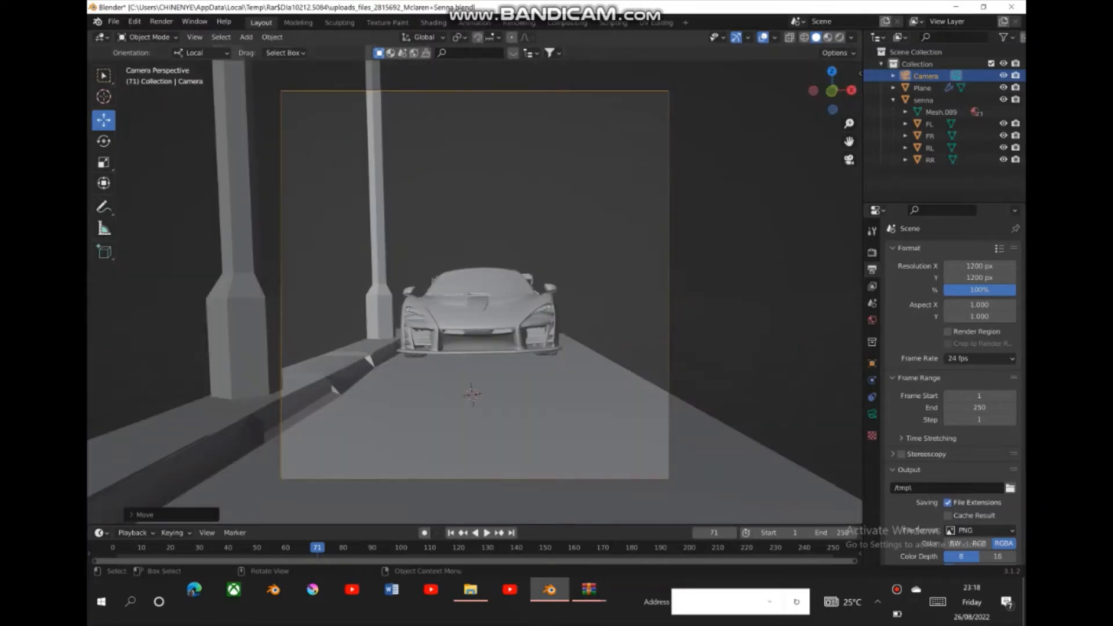
pyautogui.moveTo(832, 93); pyautogui.dragTo(748, 122)
pyautogui.moveTo(849, 123); pyautogui.dragTo(849, 203)
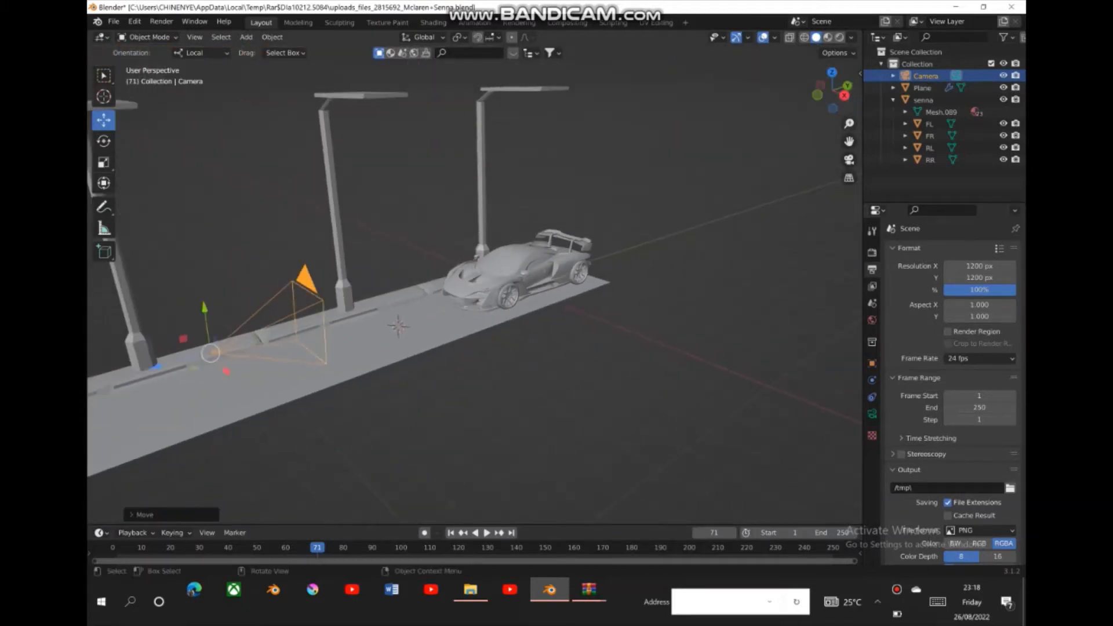
pyautogui.moveTo(204, 309); pyautogui.dragTo(204, 302)
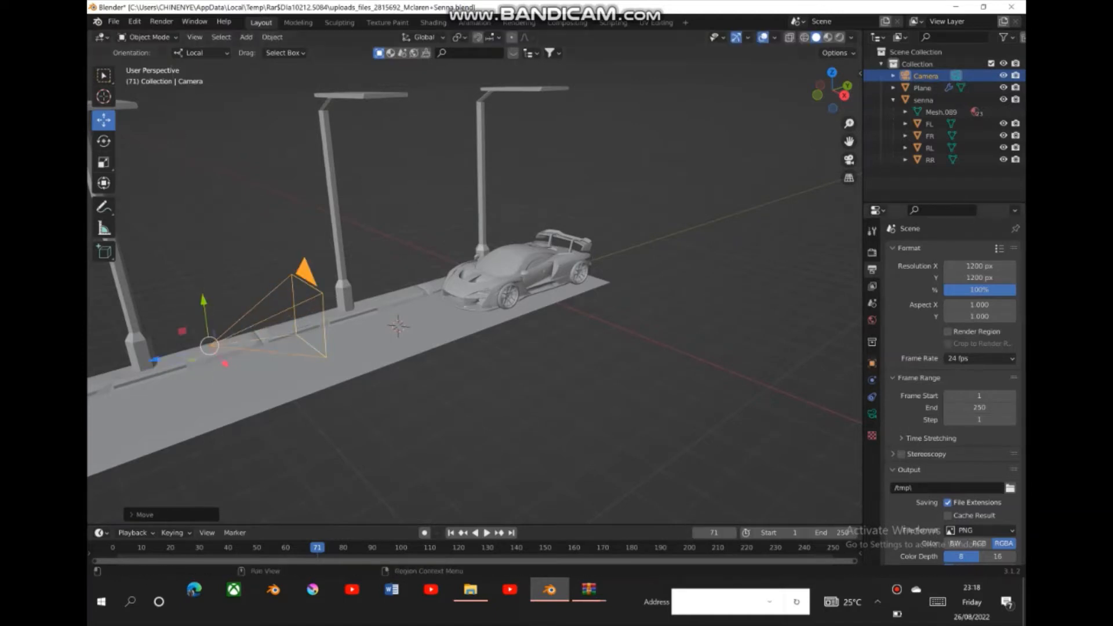
# - Tilt the camera down by setting its X rotation to 80.6°, clear the selection and look through the camera
pyautogui.click(872, 363)
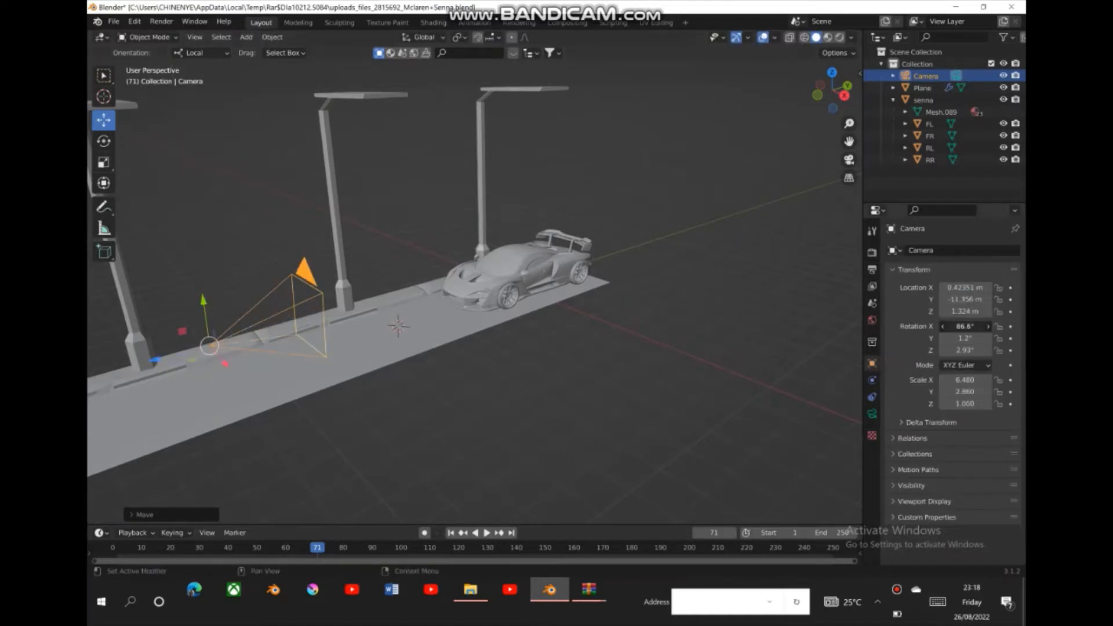
pyautogui.moveTo(965, 326); pyautogui.dragTo(944, 326)
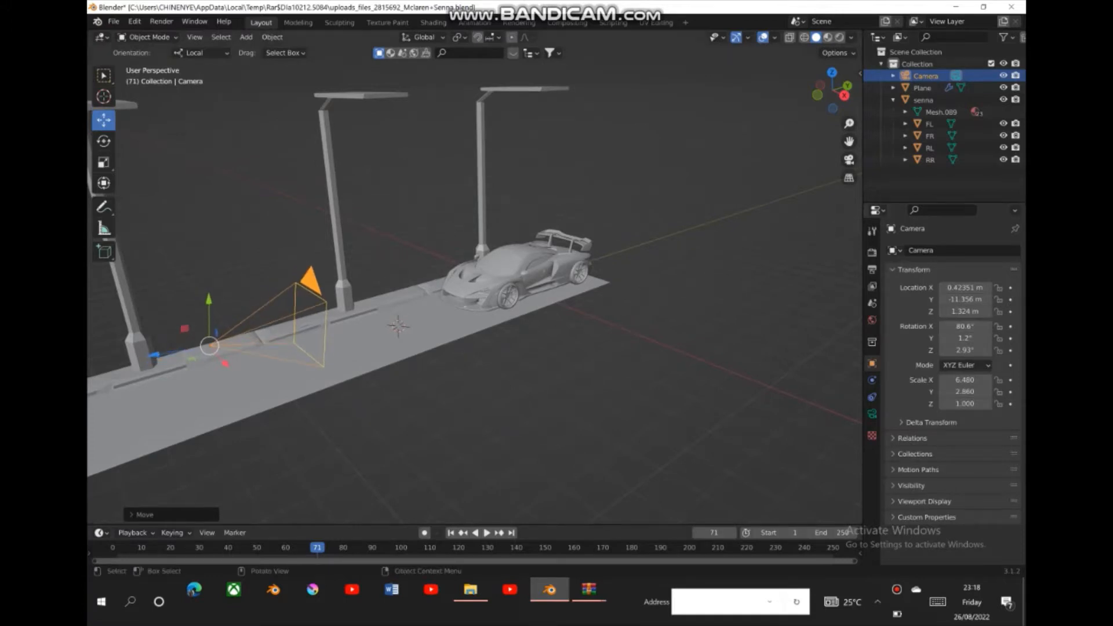
pyautogui.hotkey('alt', 'a')
pyautogui.click(848, 159)
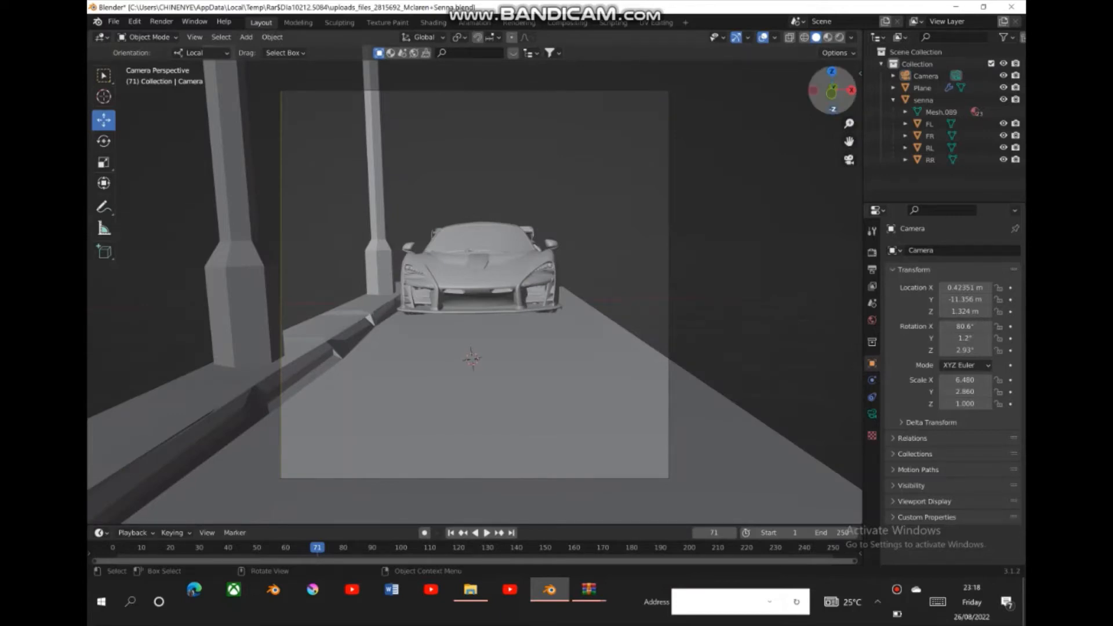
# - Move the camera back along its local Z axis, away from the car, to about X 0.78 m, Y -17.95 m, Z 2.41 m
pyautogui.moveTo(832, 94); pyautogui.dragTo(848, 159)
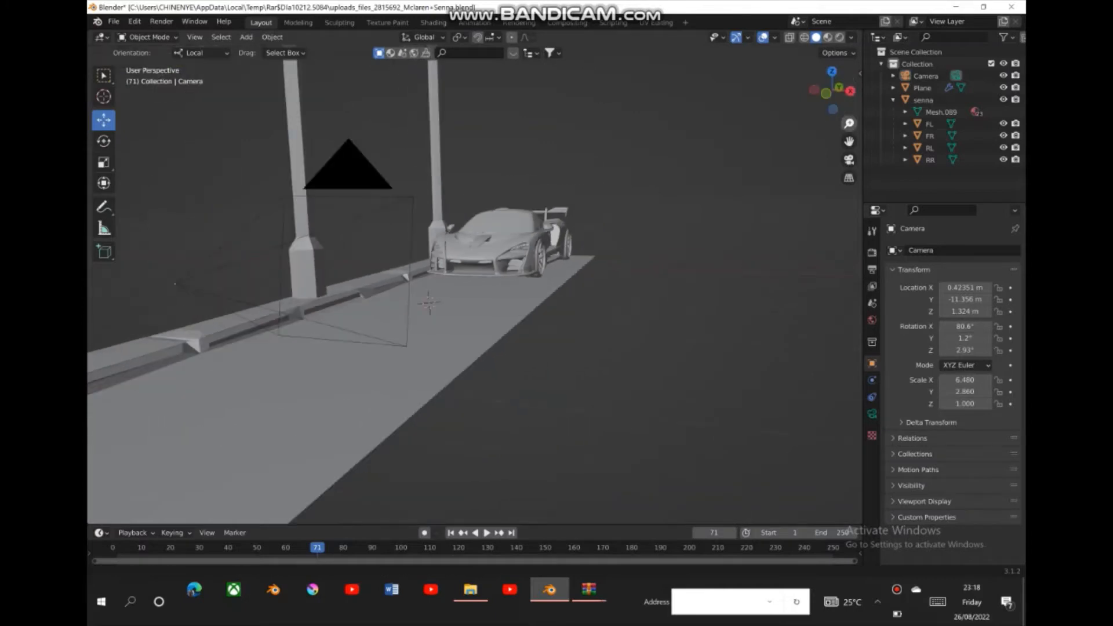
pyautogui.moveTo(837, 93); pyautogui.dragTo(757, 92)
pyautogui.moveTo(848, 124); pyautogui.dragTo(849, 179)
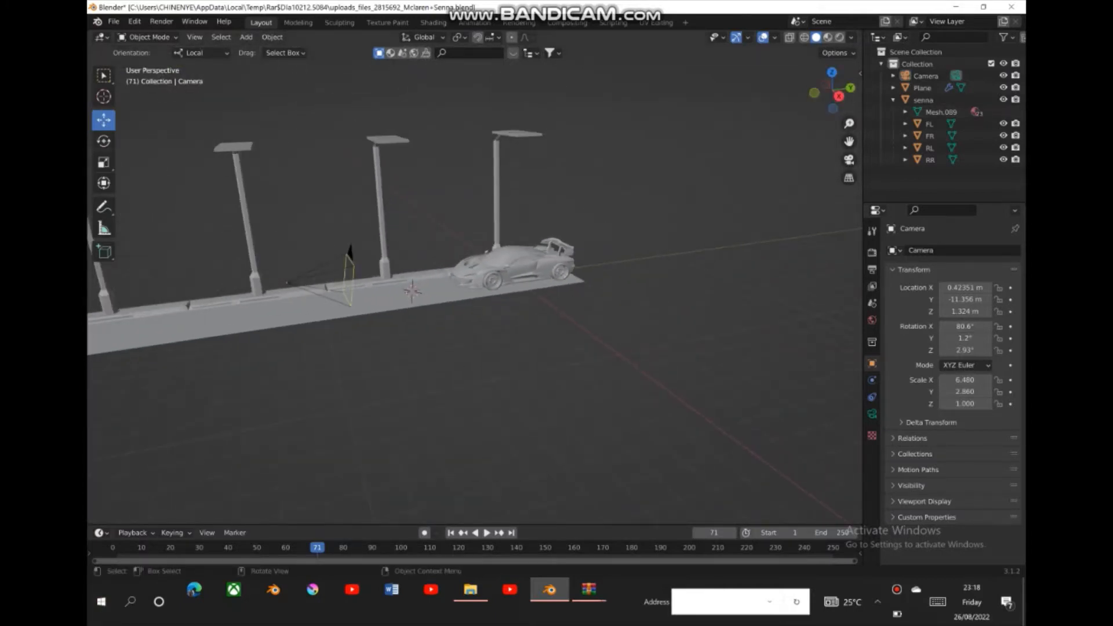
pyautogui.click(346, 268)
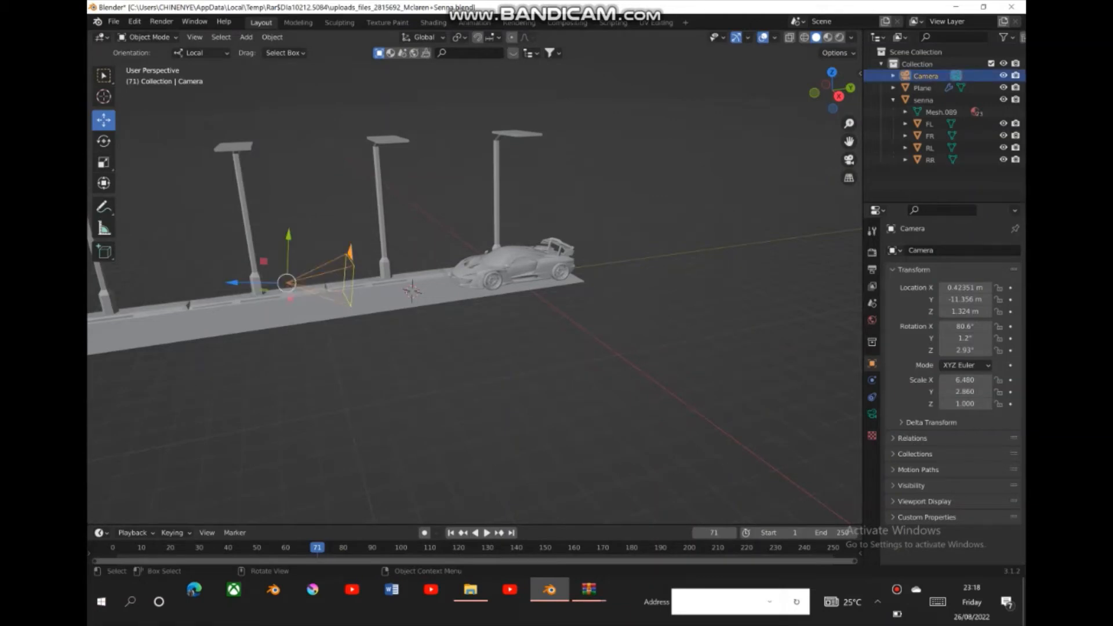
pyautogui.moveTo(234, 282); pyautogui.dragTo(88, 282)
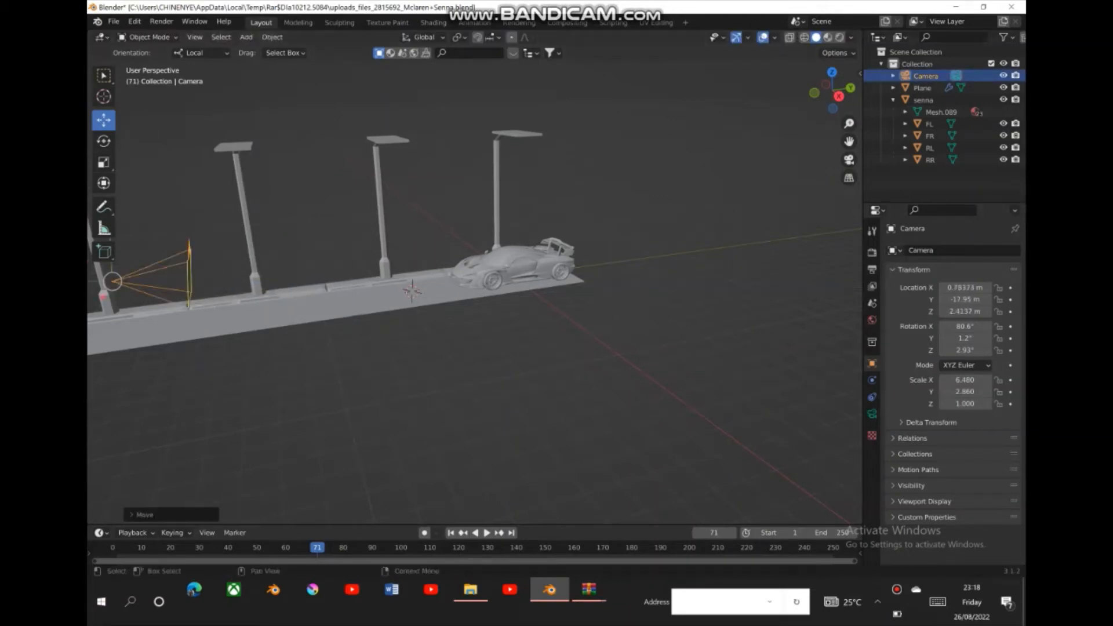
# - In the camera view, move the car sideways across the road to an X location of about 0.55 m
pyautogui.click(849, 159)
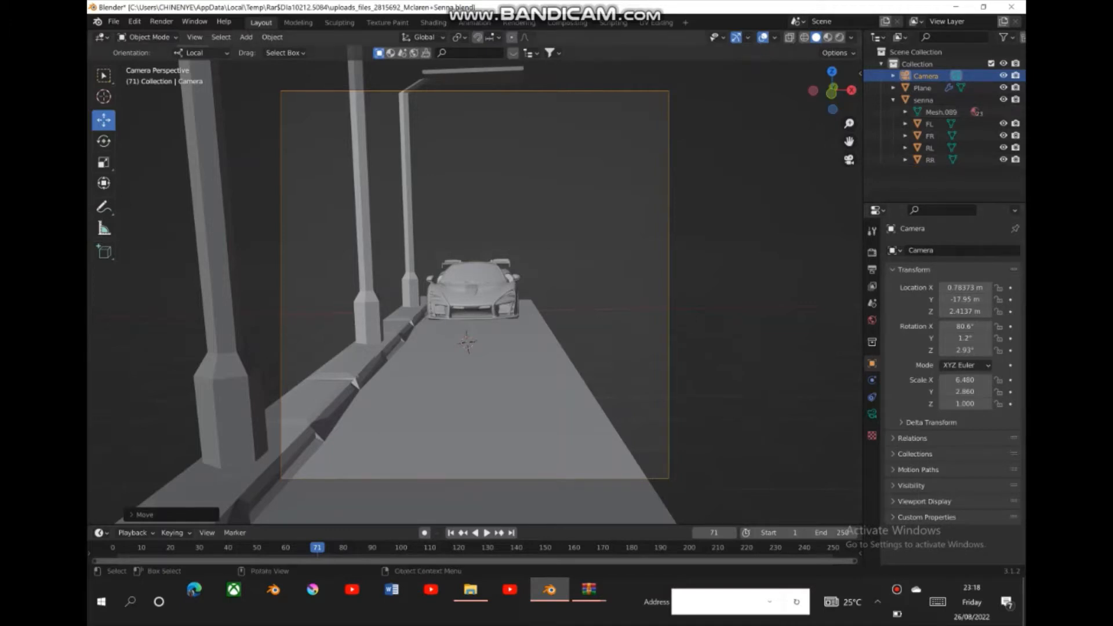
pyautogui.click(474, 291)
pyautogui.moveTo(524, 299); pyautogui.dragTo(535, 299)
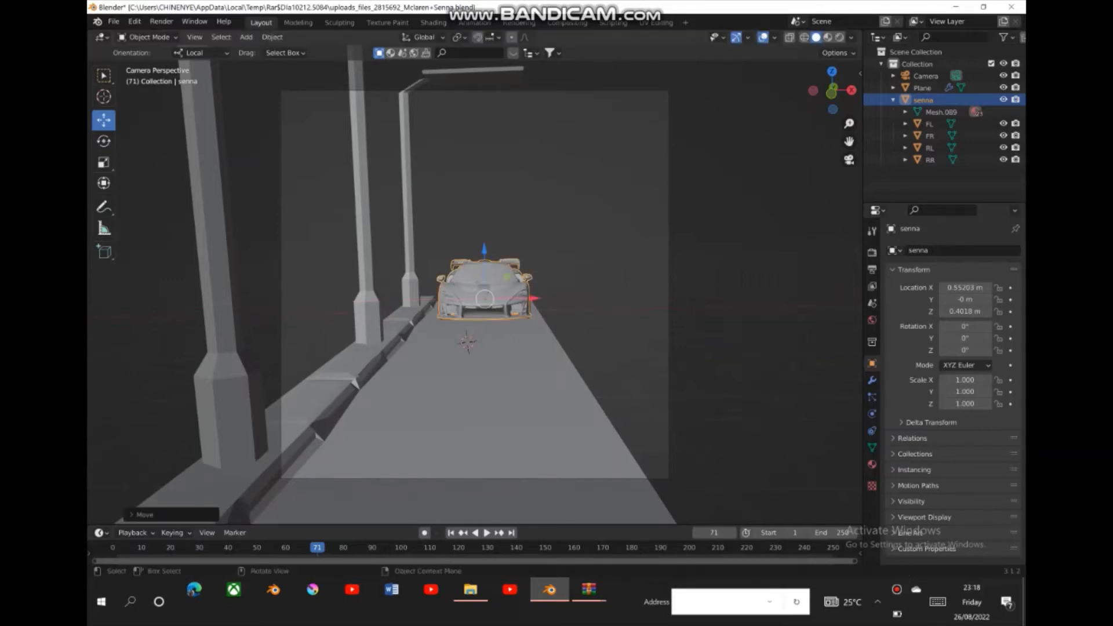
# - Widen the road and street light object by setting its X scale to 2.420
pyautogui.click(510, 371)
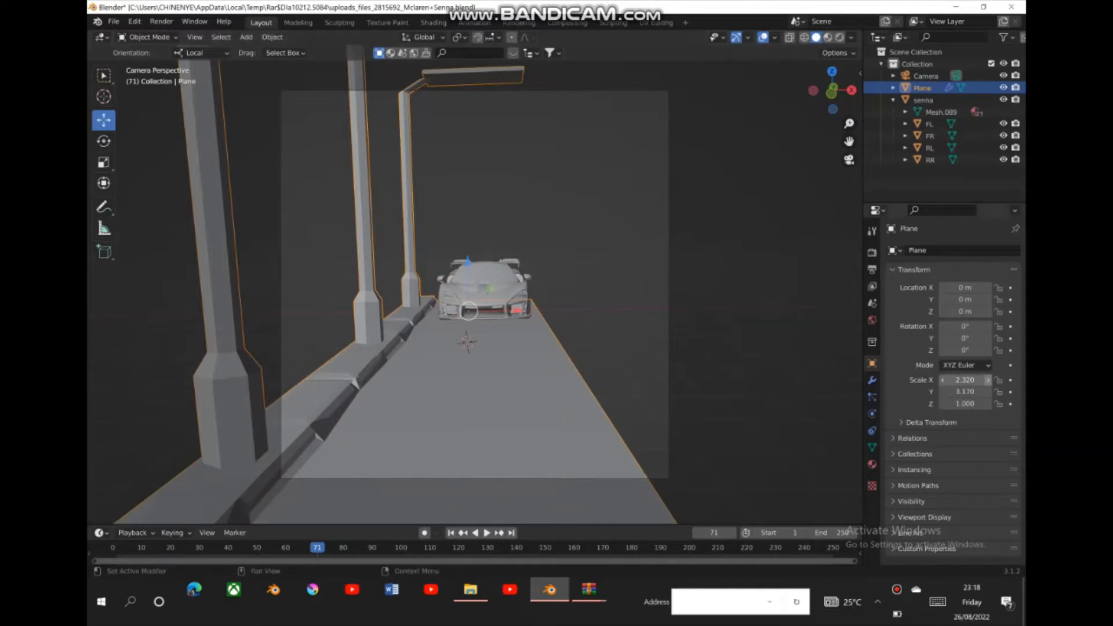
pyautogui.click(988, 380)
pyautogui.click(988, 379)
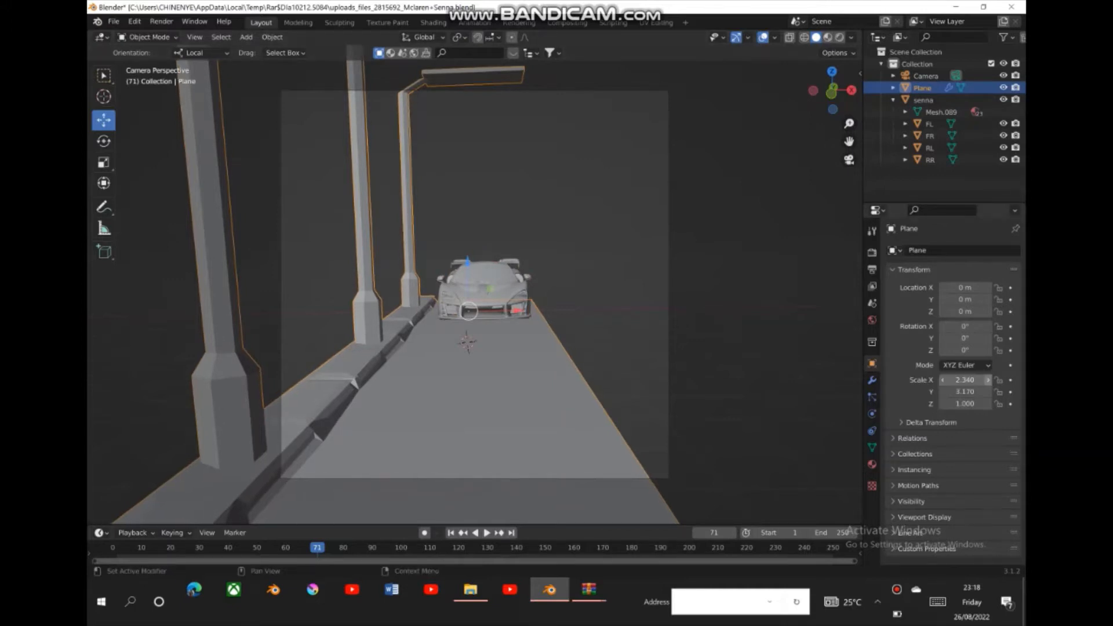
pyautogui.click(987, 380)
pyautogui.click(987, 380)
pyautogui.click(987, 380)
pyautogui.click(988, 379)
pyautogui.click(987, 380)
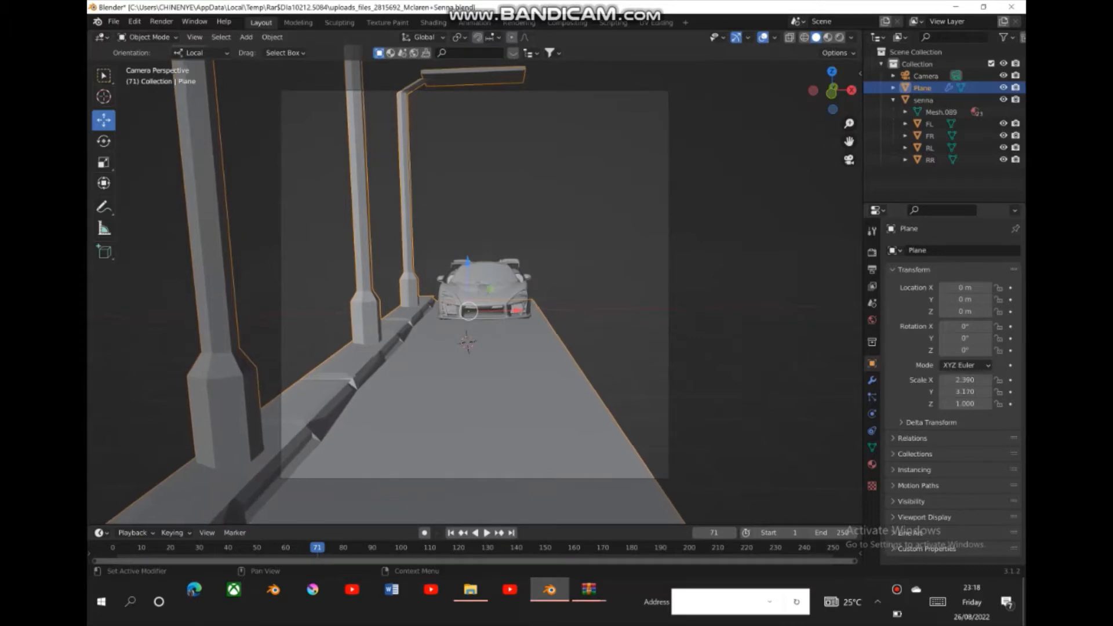
pyautogui.click(988, 380)
pyautogui.click(988, 380)
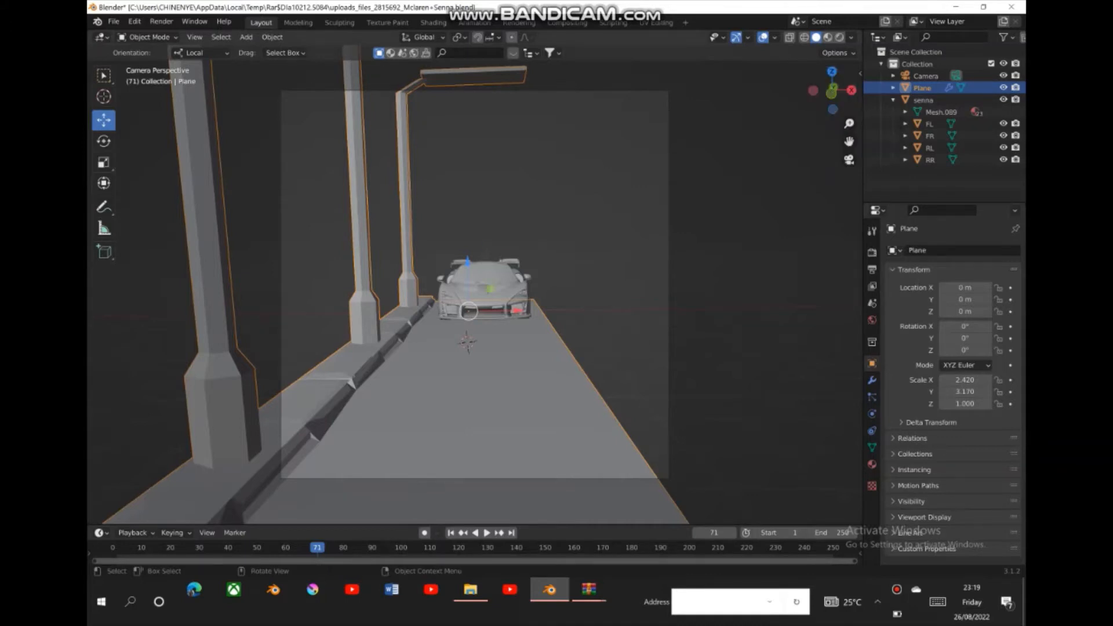
# - Move the car forward along the road toward the camera, to a Y location of about -2.85 m
pyautogui.click(492, 279)
pyautogui.moveTo(833, 91); pyautogui.dragTo(764, 95)
pyautogui.moveTo(564, 249); pyautogui.dragTo(503, 265)
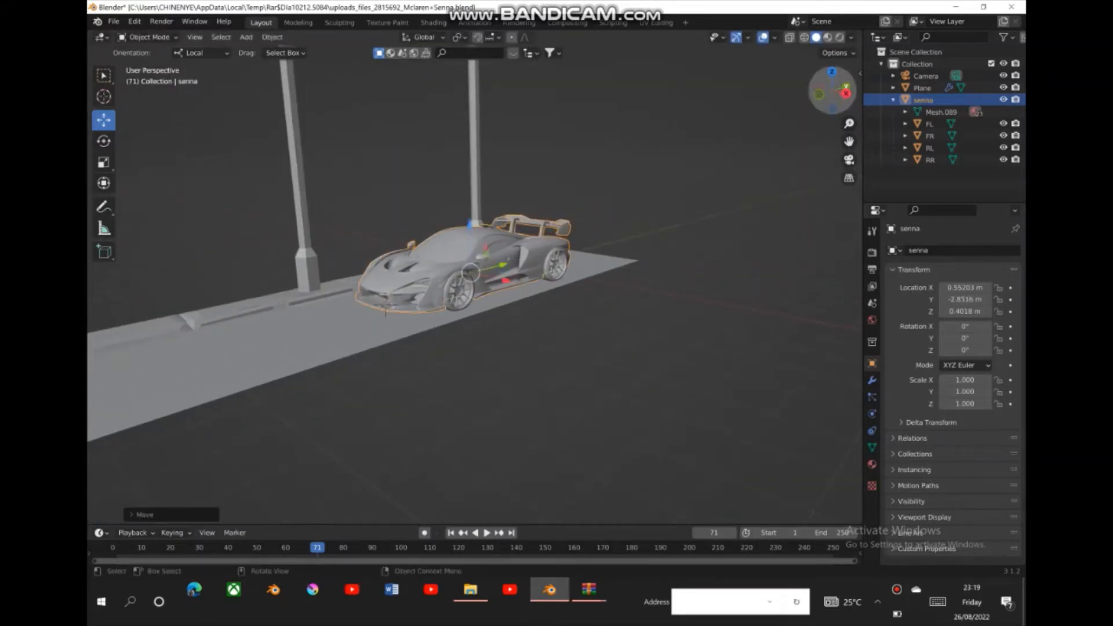
pyautogui.moveTo(835, 92); pyautogui.dragTo(833, 91)
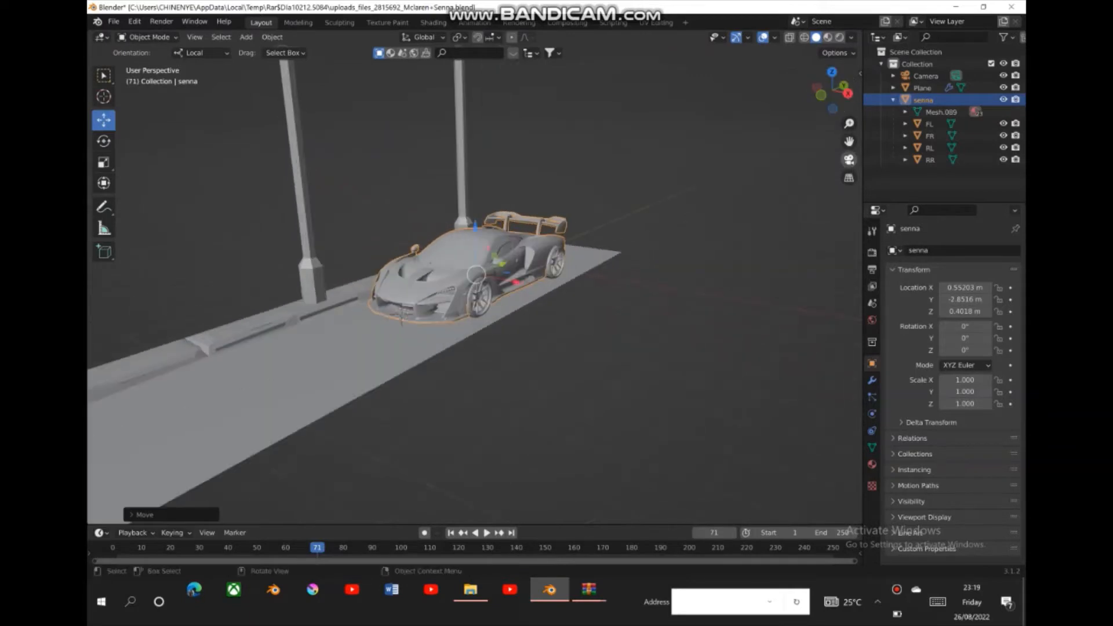
# - Reframe the car in the camera view by setting the camera lens Shift Y to -0.010
pyautogui.click(848, 160)
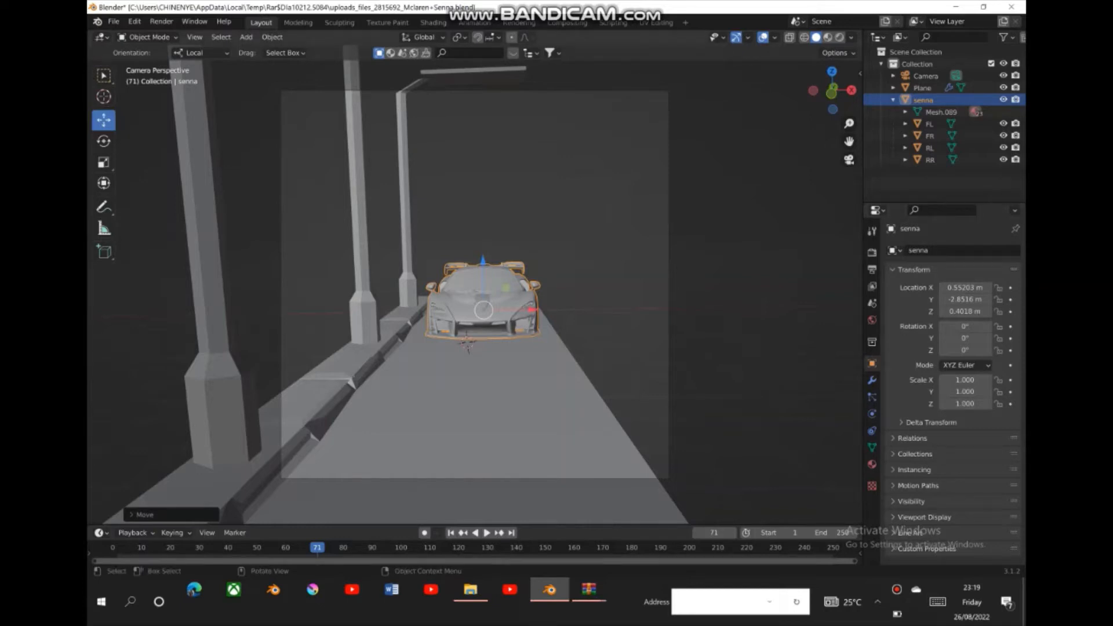
pyautogui.click(668, 325)
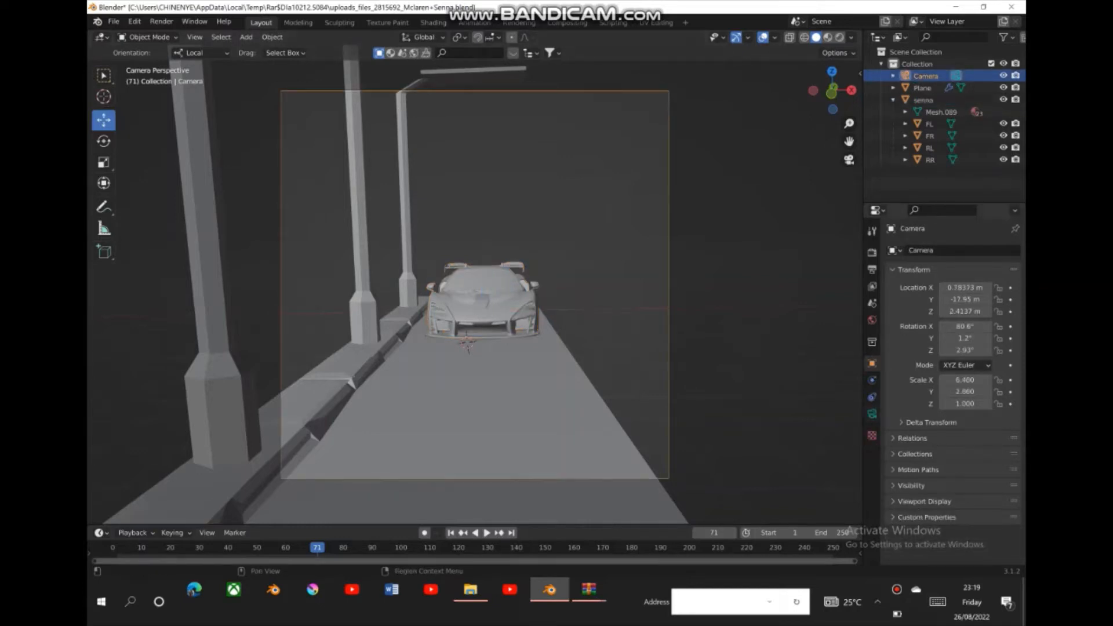
pyautogui.click(872, 414)
pyautogui.click(971, 351)
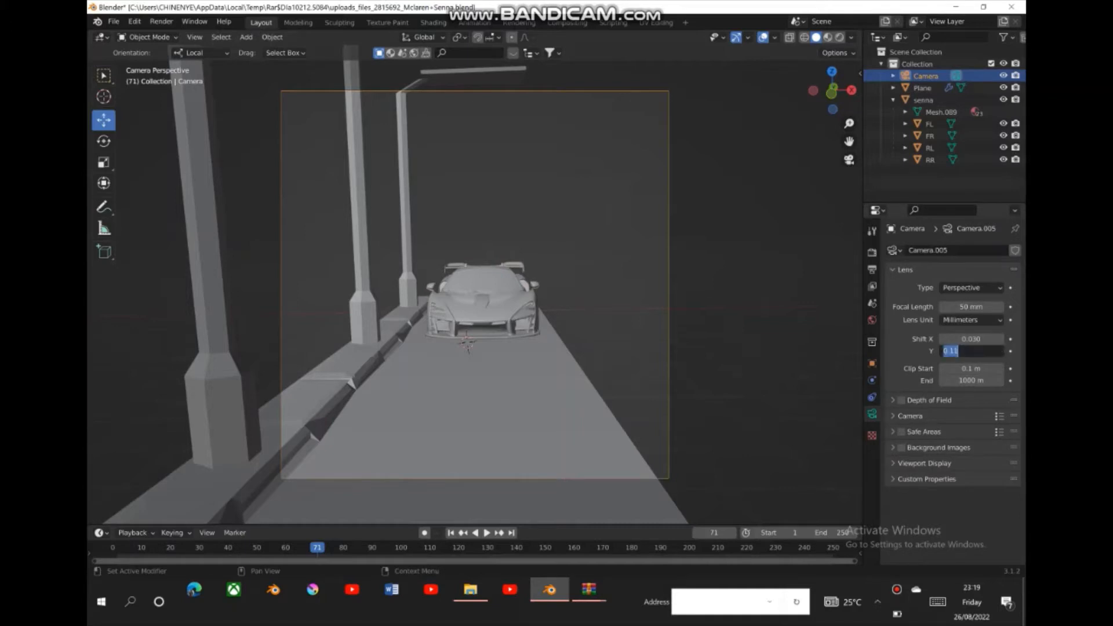
pyautogui.press('Return')
pyautogui.click(1000, 351)
pyautogui.click(1000, 351)
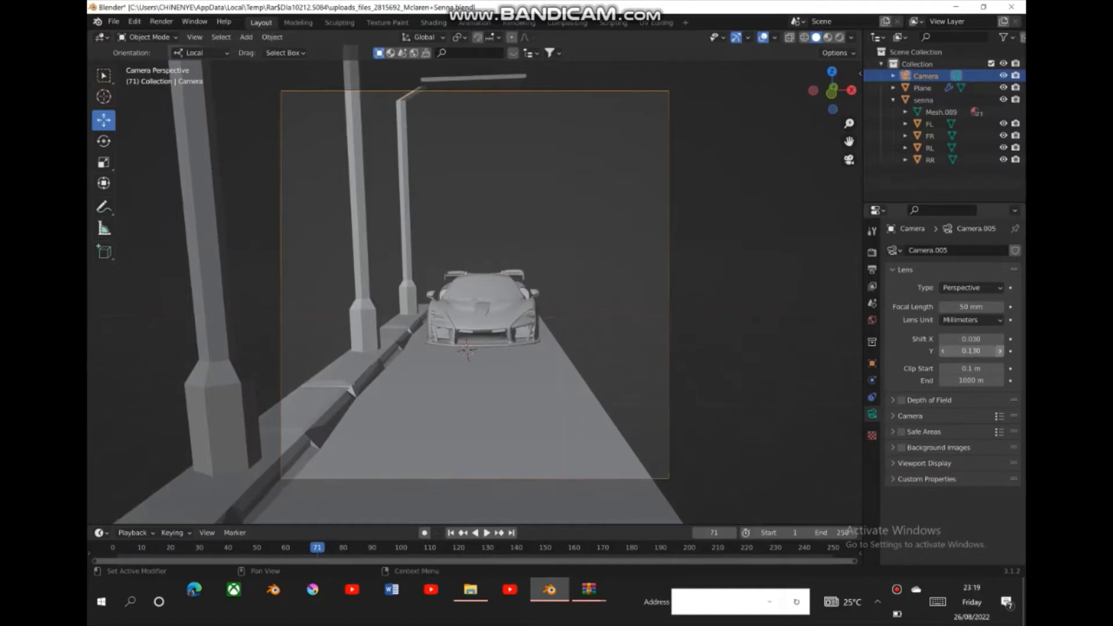
pyautogui.click(943, 351)
pyautogui.click(943, 351)
pyautogui.click(943, 350)
pyautogui.click(943, 350)
pyautogui.click(943, 351)
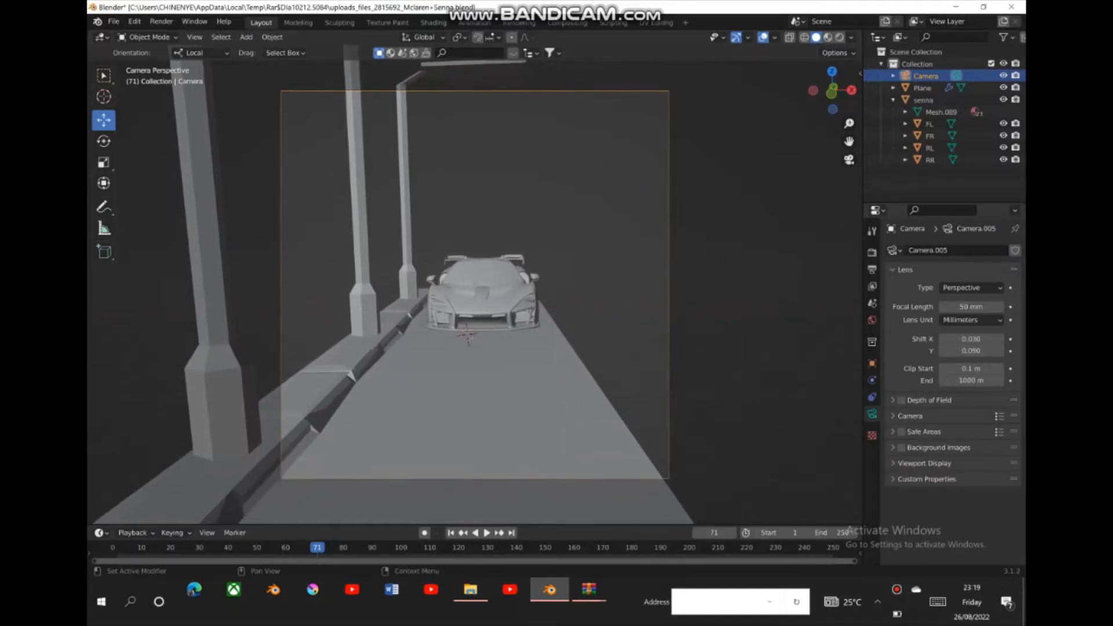
pyautogui.click(943, 351)
pyautogui.click(943, 351)
pyautogui.click(943, 351)
pyautogui.click(943, 351)
pyautogui.click(943, 351)
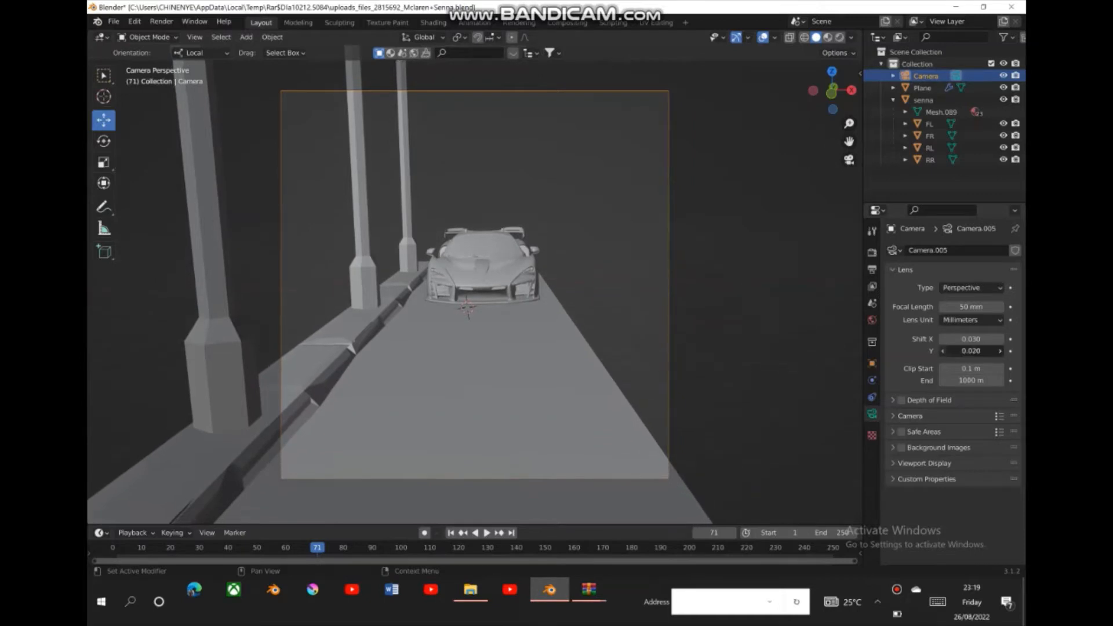
pyautogui.click(943, 351)
pyautogui.click(943, 350)
pyautogui.click(943, 351)
pyautogui.click(943, 350)
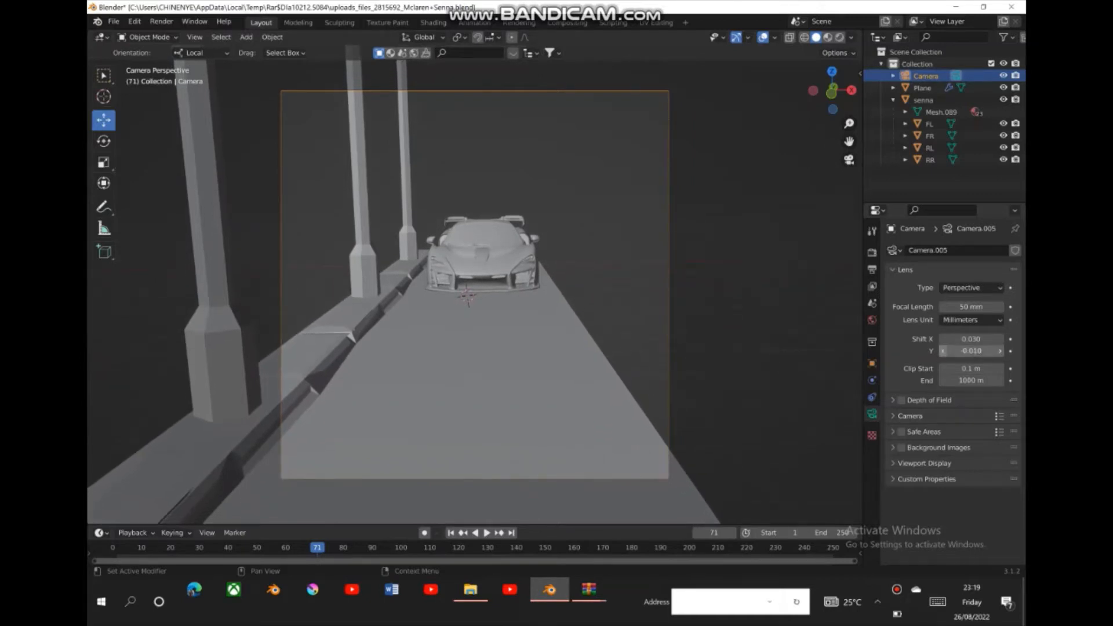
pyautogui.moveTo(834, 91)
pyautogui.mouseDown()
pyautogui.moveTo(823, 92)
pyautogui.moveTo(849, 124)
pyautogui.moveTo(849, 160)
pyautogui.moveTo(818, 88)
pyautogui.mouseUp()
pyautogui.moveTo(849, 141); pyautogui.dragTo(1010, 160)
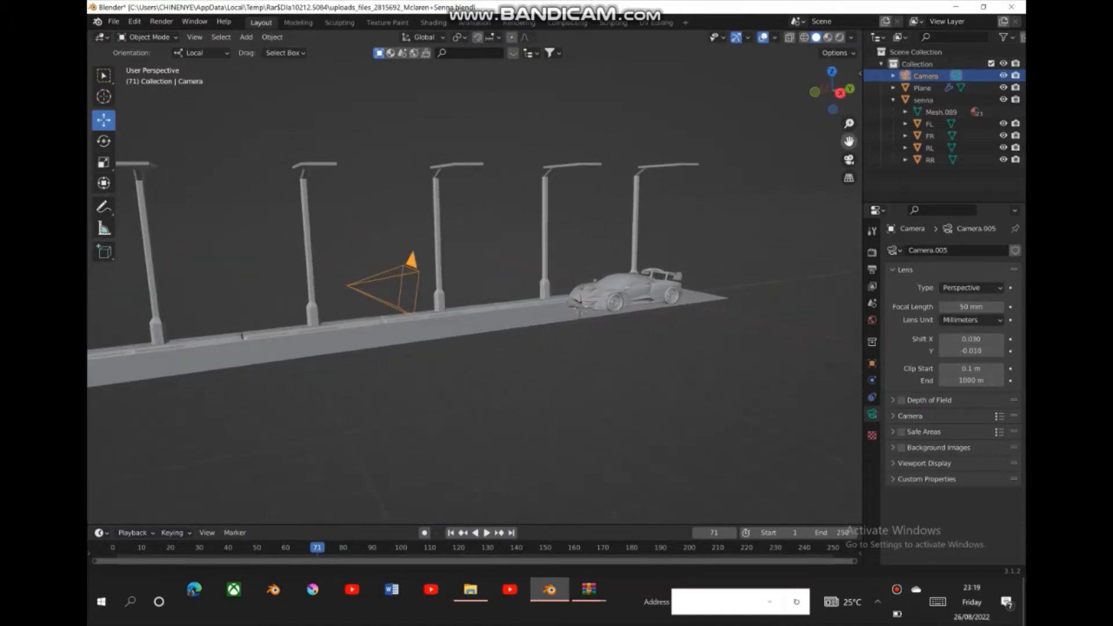
# - Move the camera back along the road, away from the car, and set its lens Shift Y to -0.040
pyautogui.moveTo(346, 285); pyautogui.dragTo(139, 272)
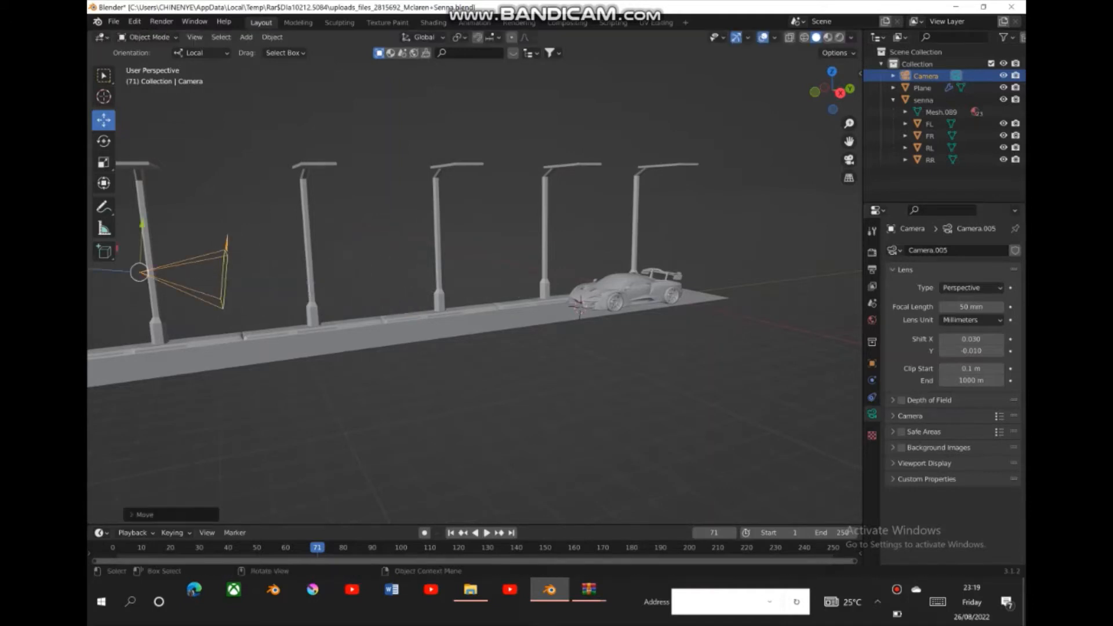
pyautogui.click(849, 159)
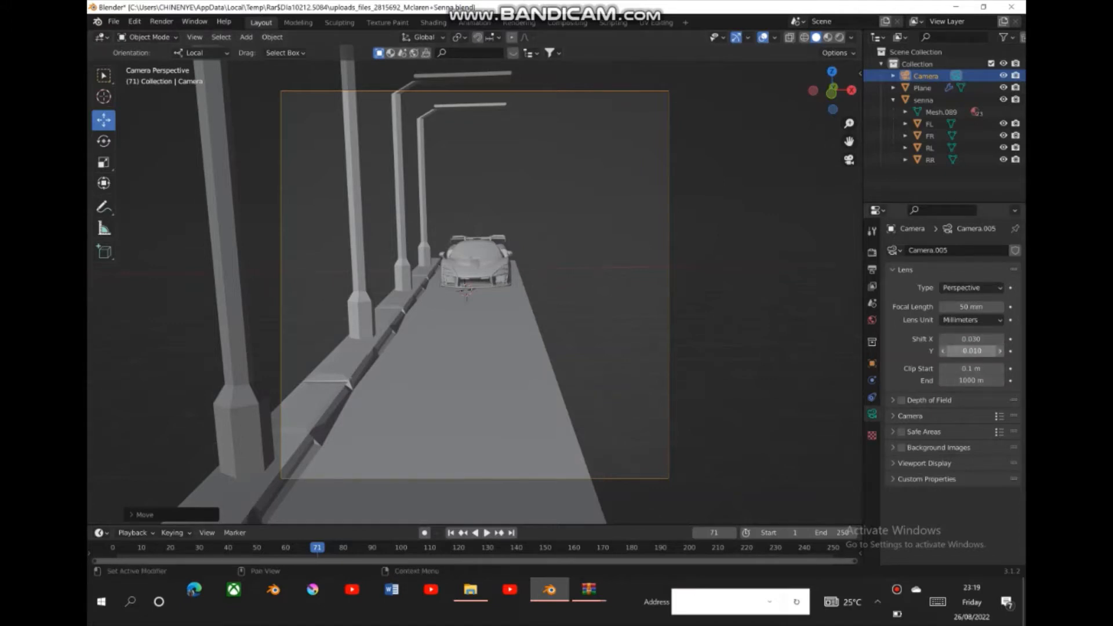
pyautogui.click(1000, 350)
pyautogui.click(1000, 351)
pyautogui.click(1000, 351)
pyautogui.click(1000, 351)
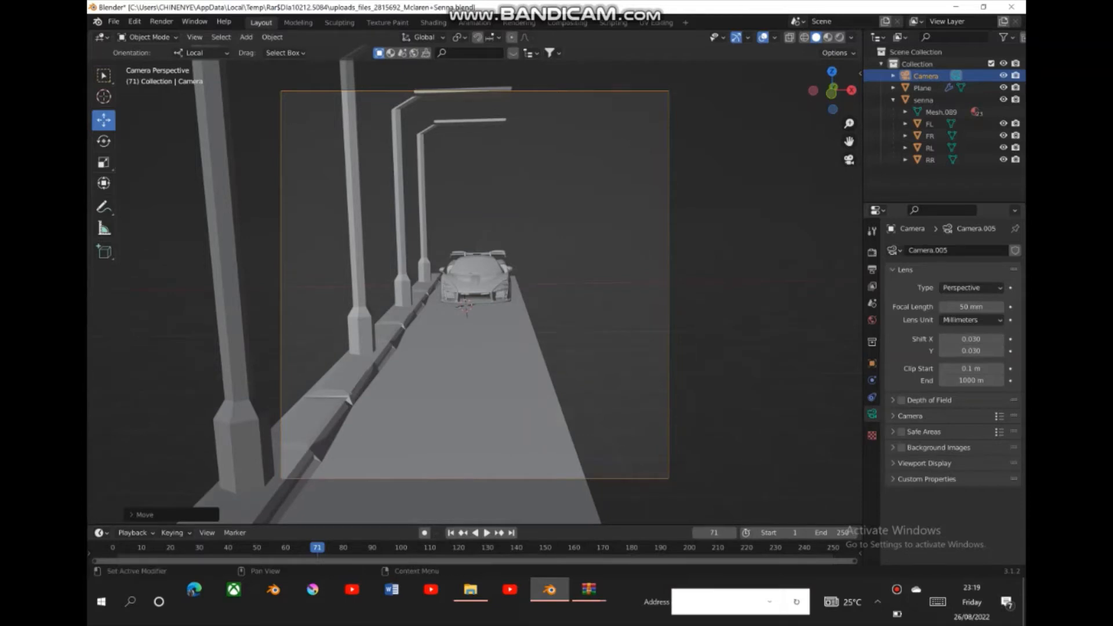
pyautogui.click(942, 351)
pyautogui.click(942, 351)
pyautogui.click(942, 350)
pyautogui.click(943, 351)
pyautogui.click(942, 350)
pyautogui.click(942, 351)
pyautogui.click(942, 350)
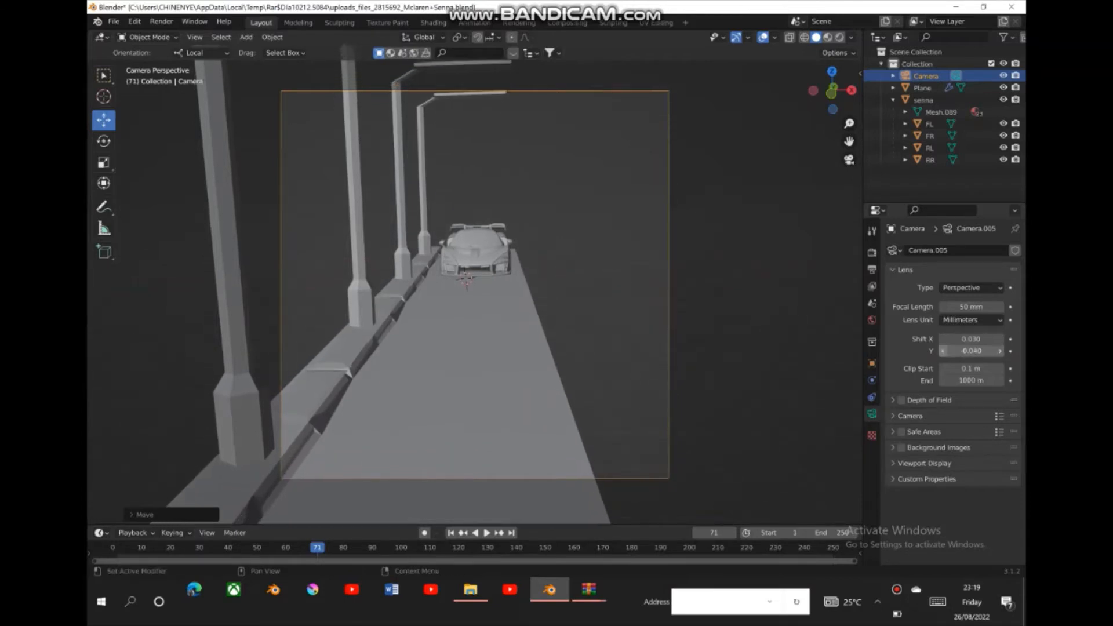
# - Lower the camera toward the road surface, and set its lens Shift X to 0.010 and Shift Y to 0.100
pyautogui.moveTo(834, 92); pyautogui.dragTo(814, 93)
pyautogui.moveTo(849, 141); pyautogui.dragTo(1023, 129)
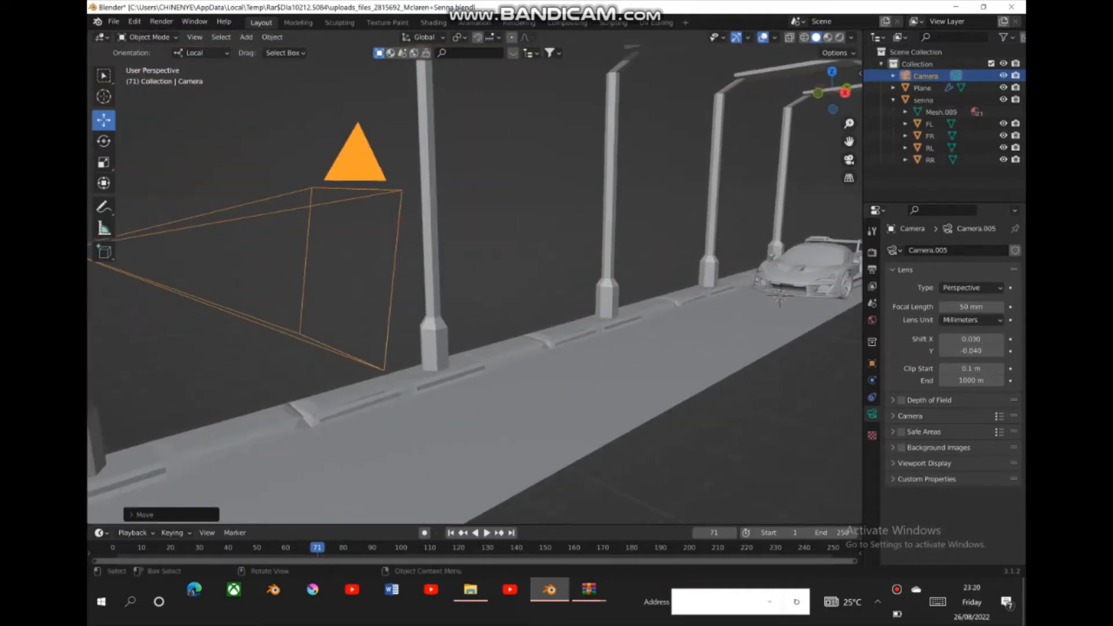
pyautogui.moveTo(849, 123); pyautogui.dragTo(848, 183)
pyautogui.moveTo(386, 227); pyautogui.dragTo(383, 273)
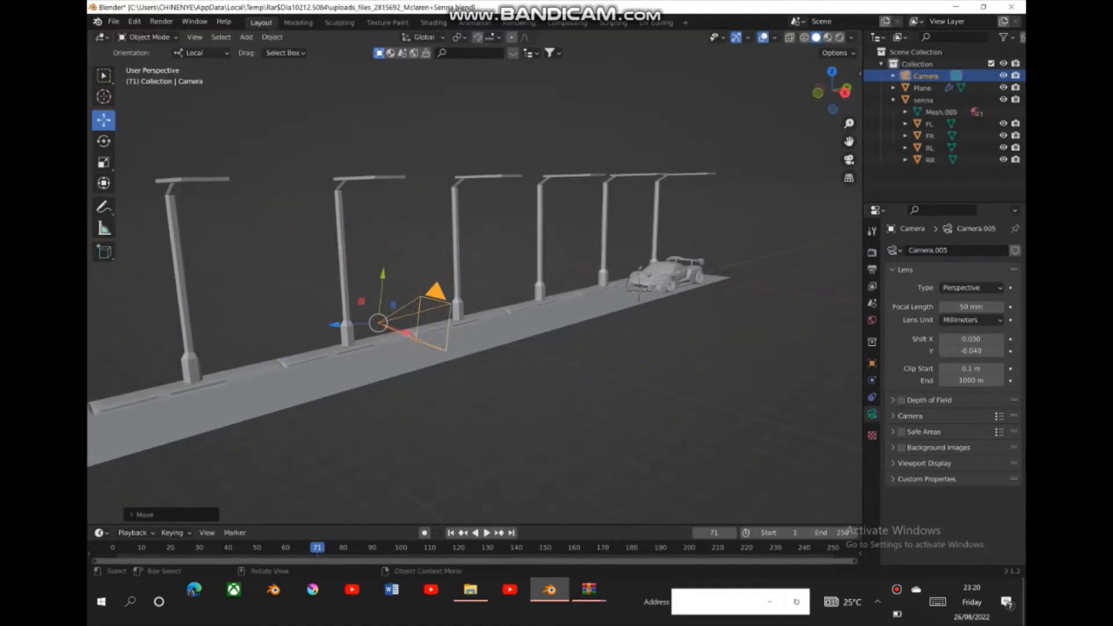
pyautogui.click(849, 160)
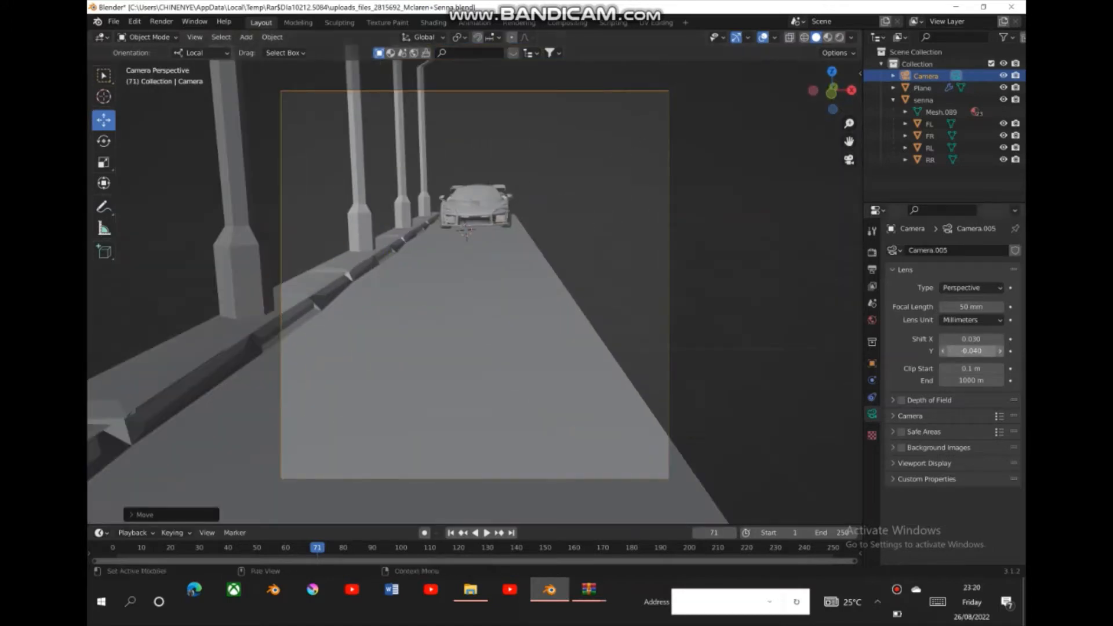
pyautogui.moveTo(971, 339); pyautogui.dragTo(1003, 350)
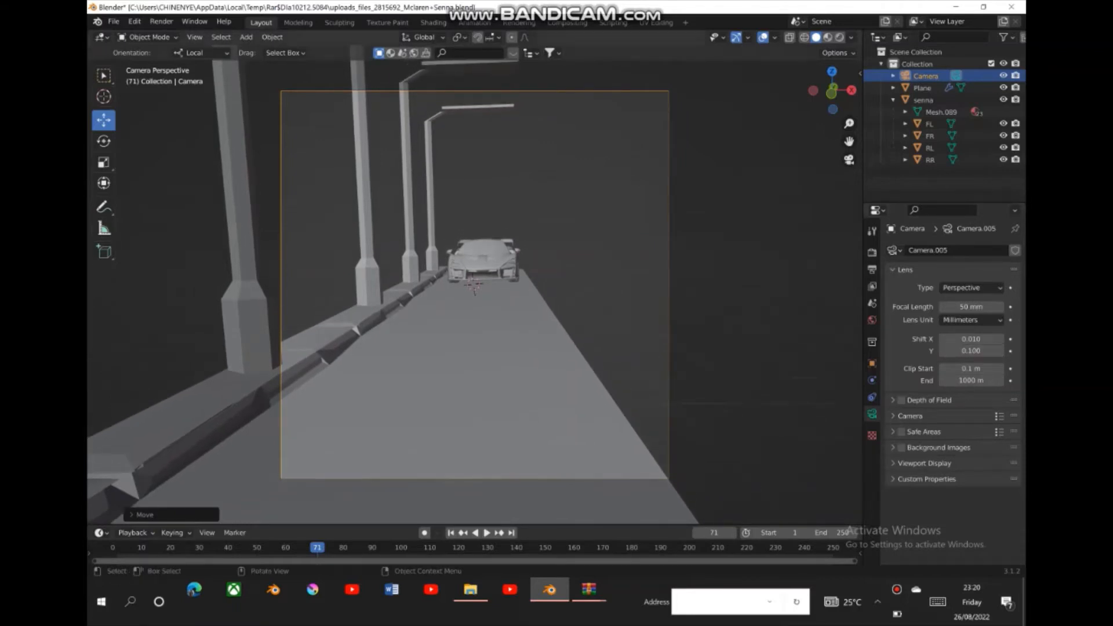
# - Move the car forward along the road toward the camera and check its framing in the camera view
pyautogui.click(474, 288)
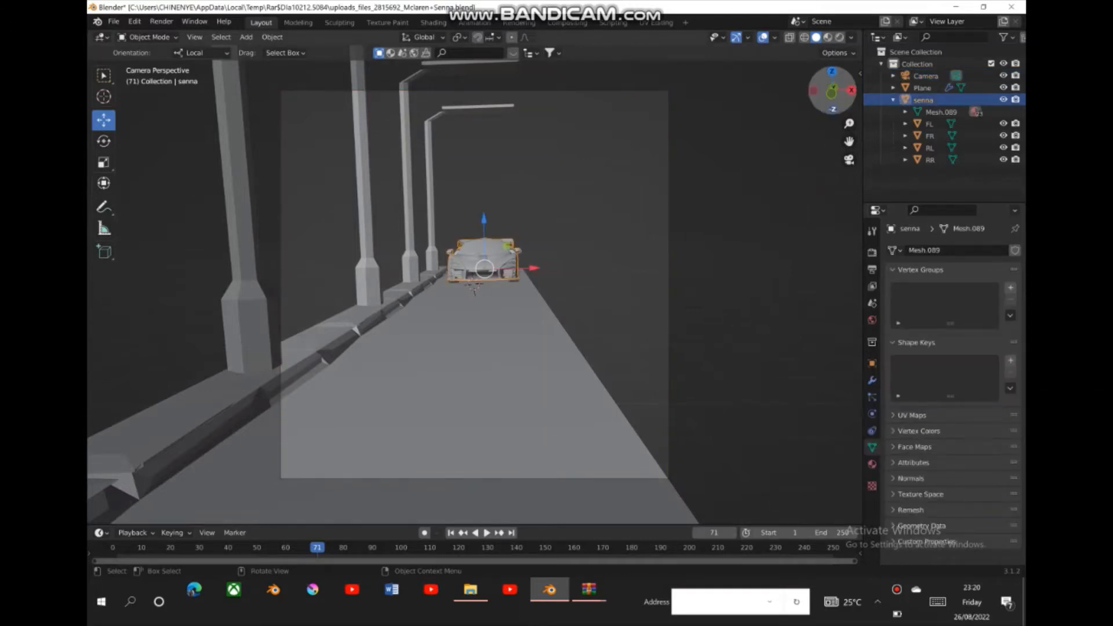
pyautogui.moveTo(834, 94); pyautogui.dragTo(793, 98)
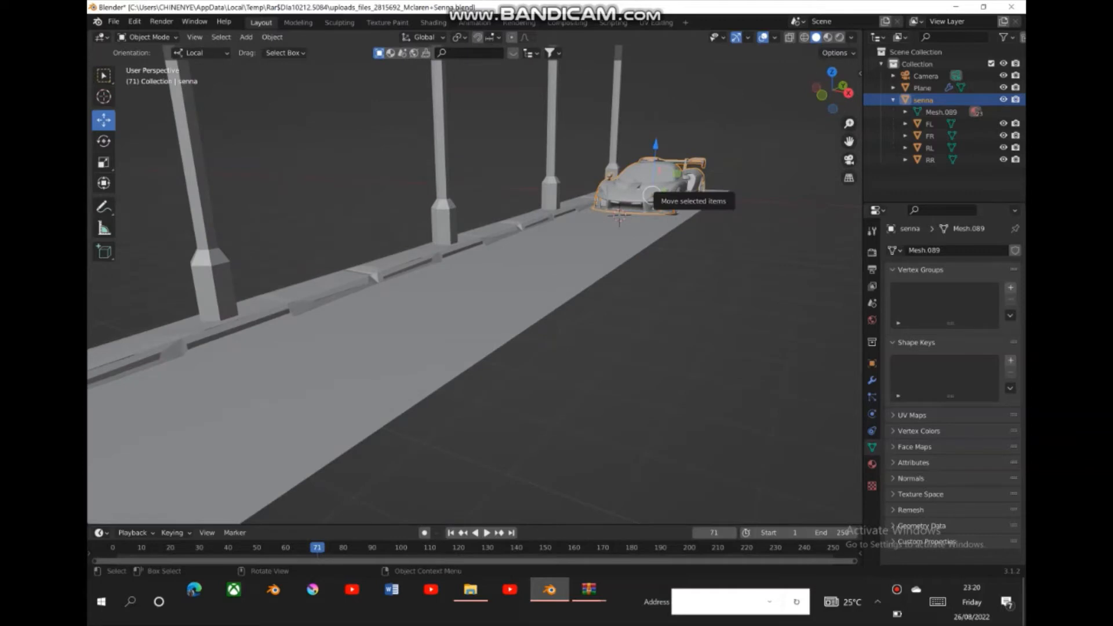
pyautogui.moveTo(666, 183); pyautogui.dragTo(536, 236)
pyautogui.click(848, 160)
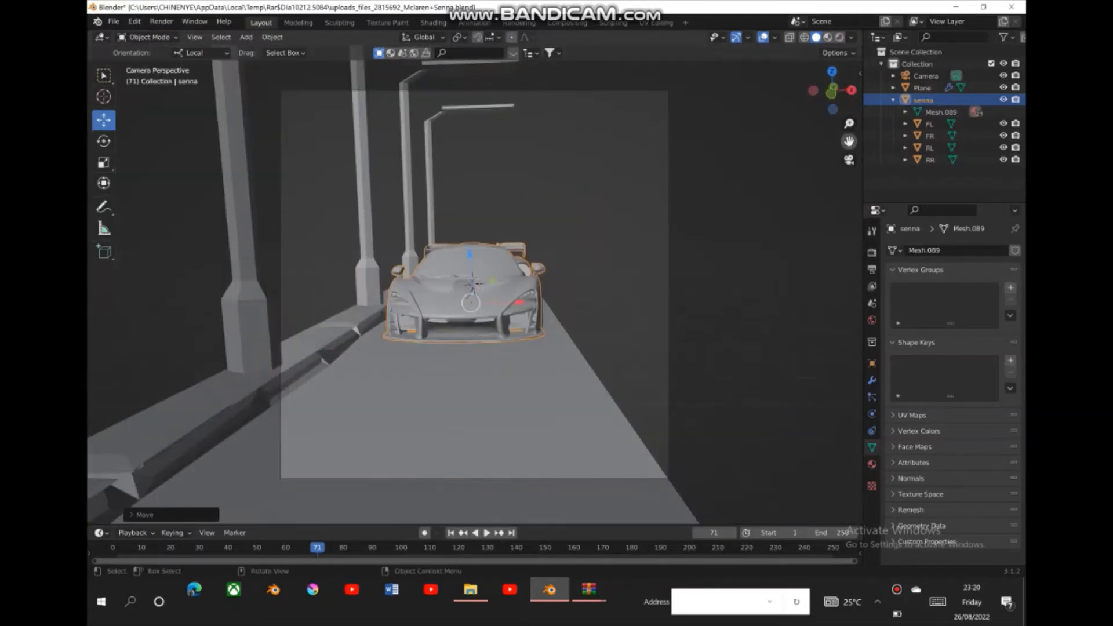
# - Move the car partway back along its local Y axis, away from the camera, and deselect it in the camera view
pyautogui.moveTo(835, 93); pyautogui.dragTo(792, 94)
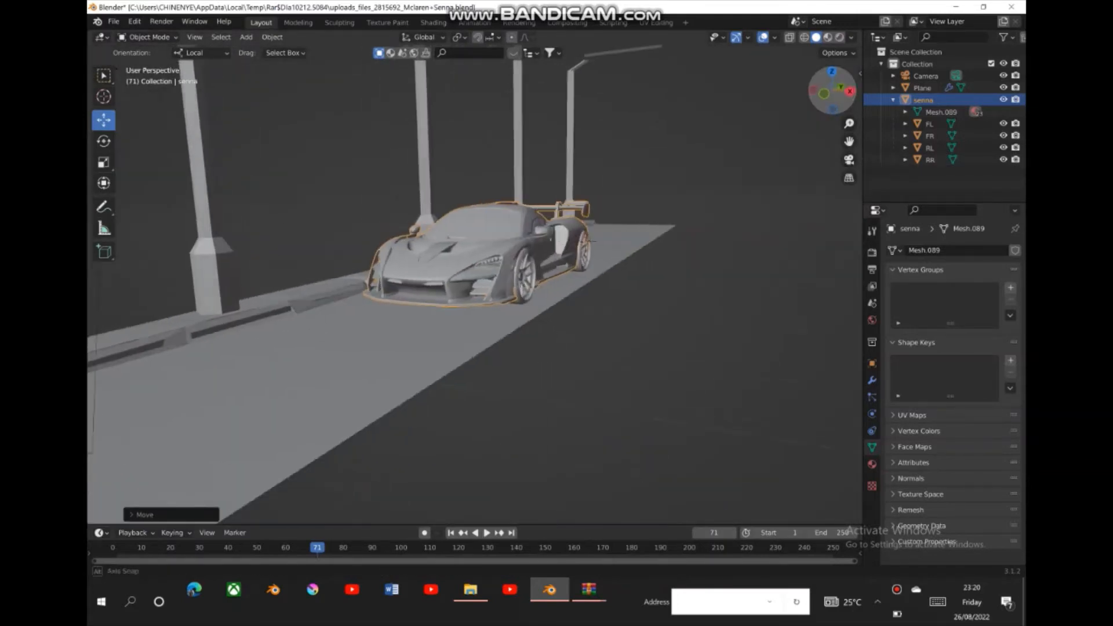
pyautogui.press('g')
pyautogui.press('y')
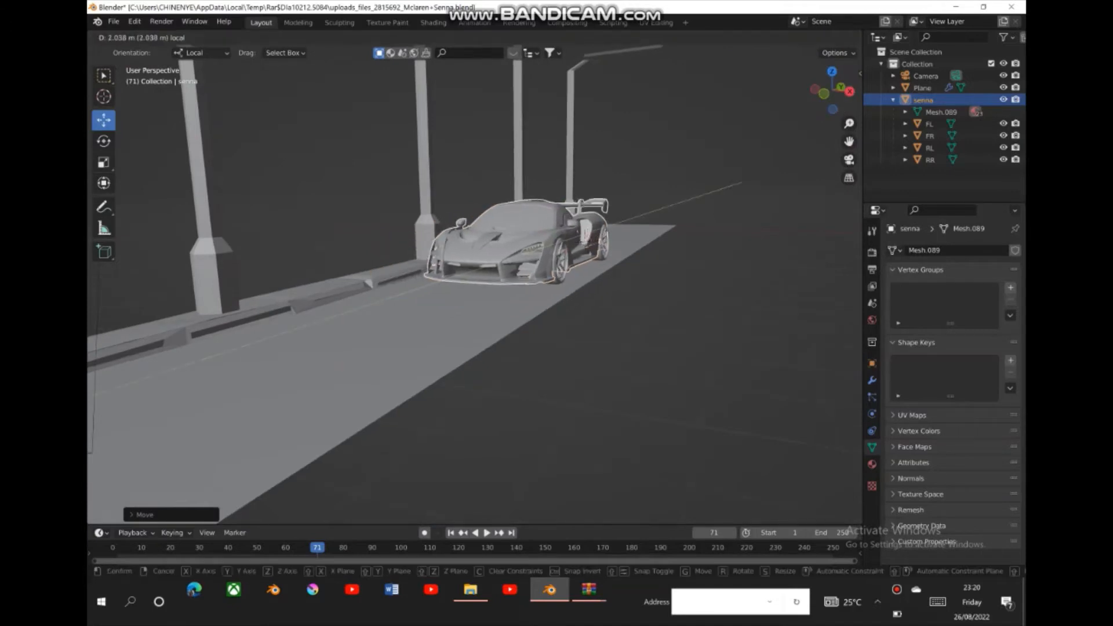
pyautogui.press('Return')
pyautogui.click(848, 160)
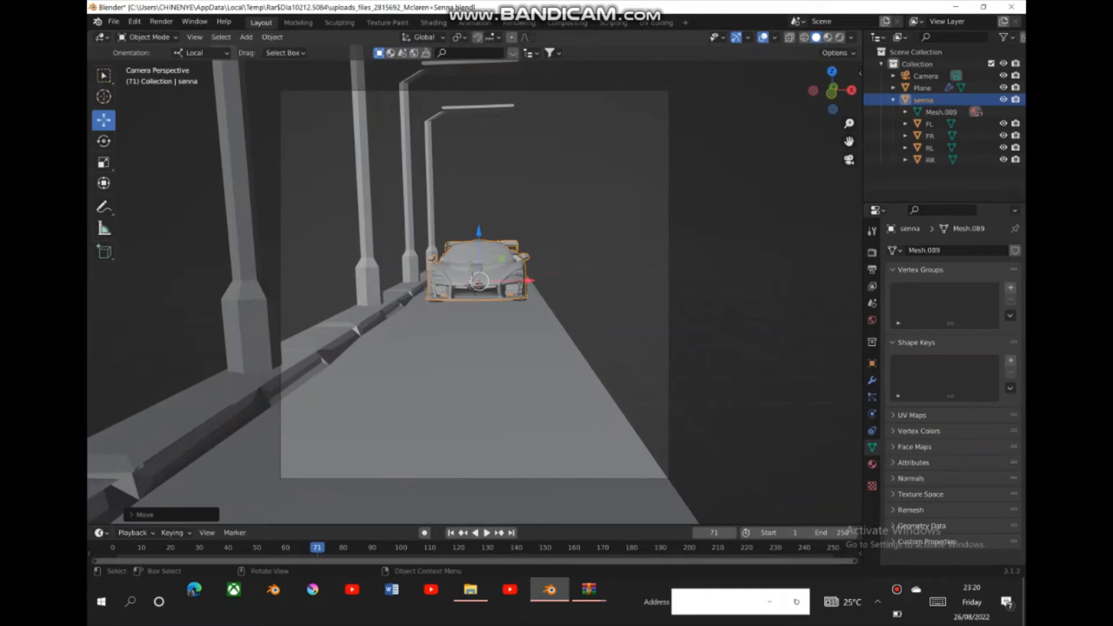
pyautogui.hotkey('alt', 'a')
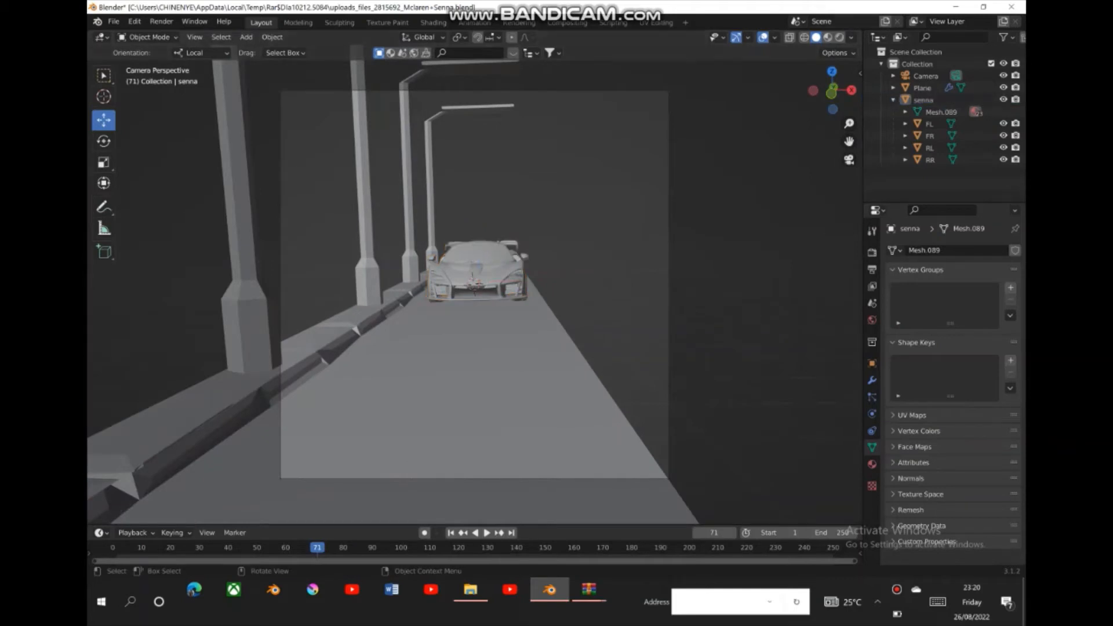
# - Switch the viewport to Material Preview and choose Background as the world's surface shader
pyautogui.click(827, 37)
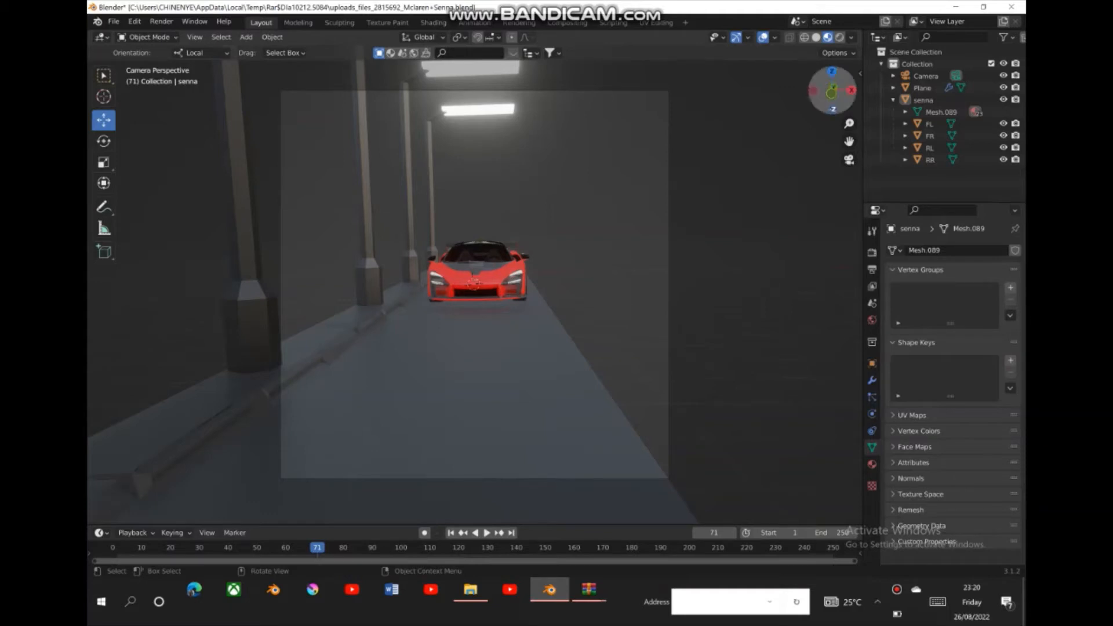
pyautogui.click(872, 320)
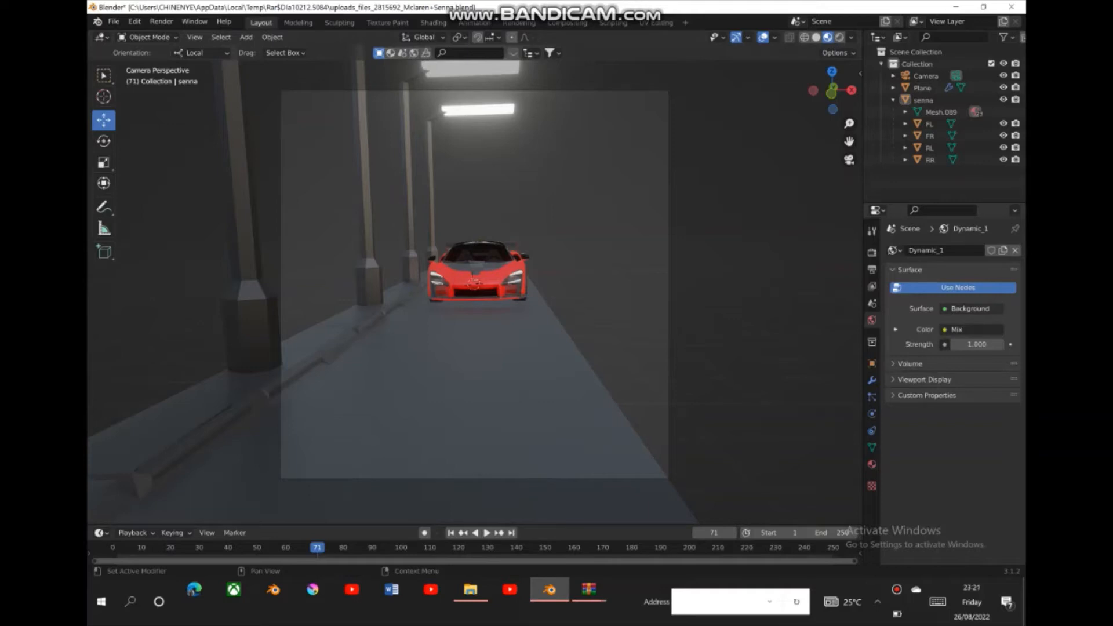
pyautogui.click(971, 308)
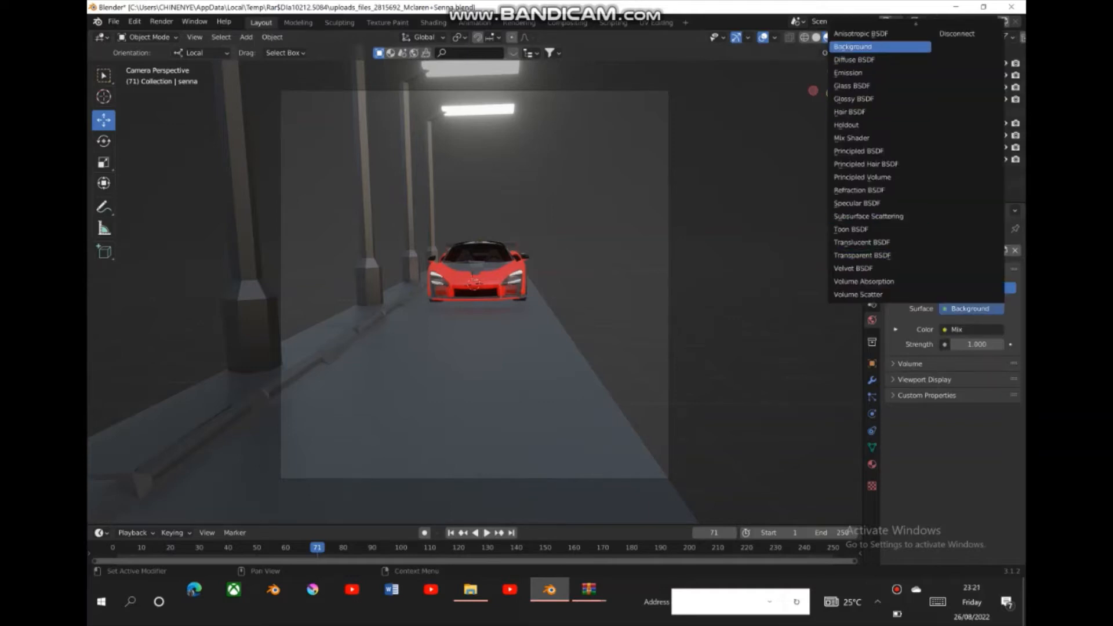
pyautogui.click(877, 44)
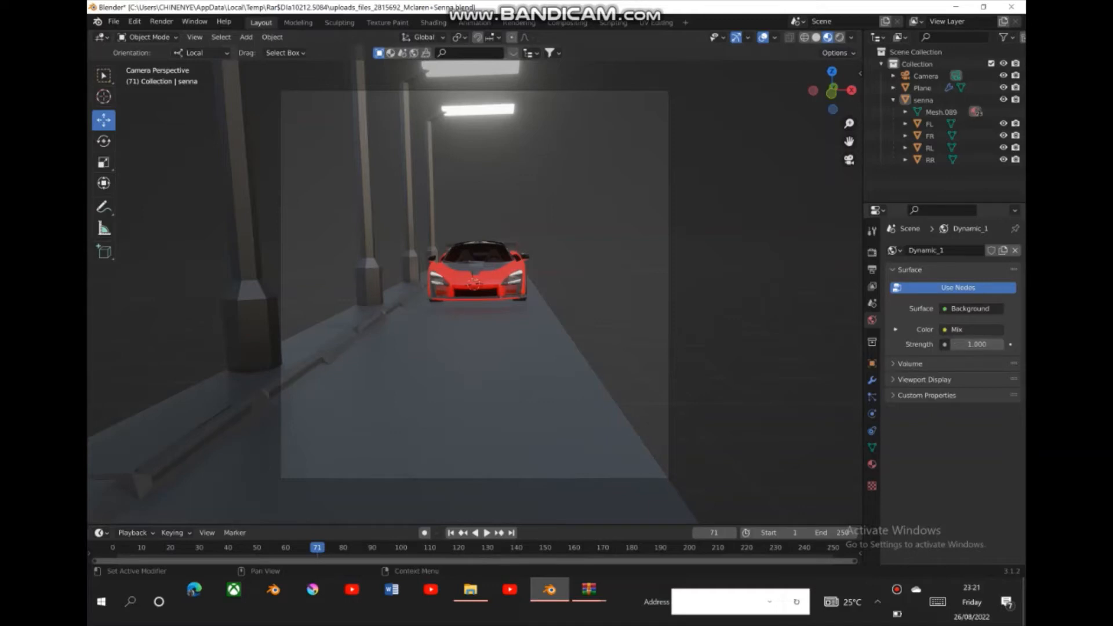
# - Try Principled BSDF, Principled Volume, Principled Hair BSDF, Diffuse BSDF and Anisotropic BSDF as the world's surface shader
pyautogui.click(971, 308)
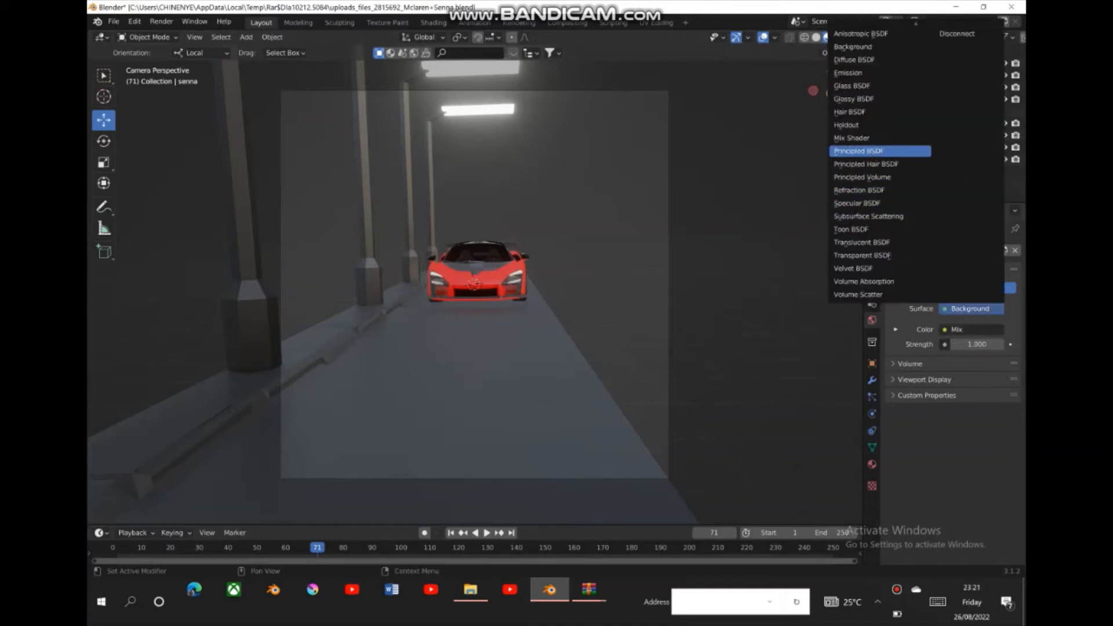
pyautogui.click(858, 150)
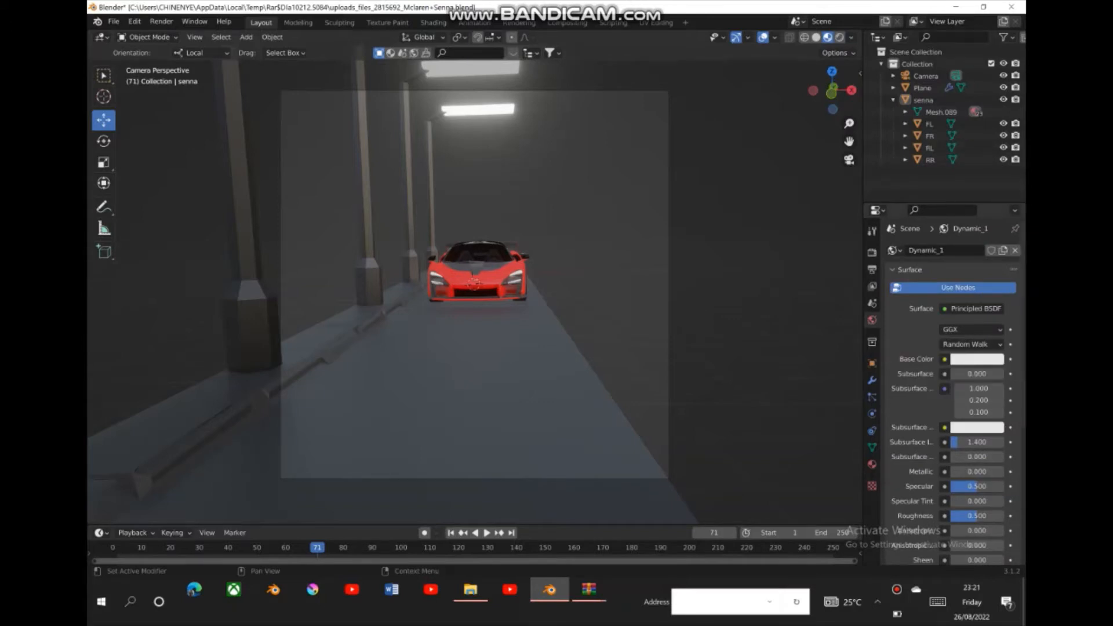
pyautogui.click(976, 309)
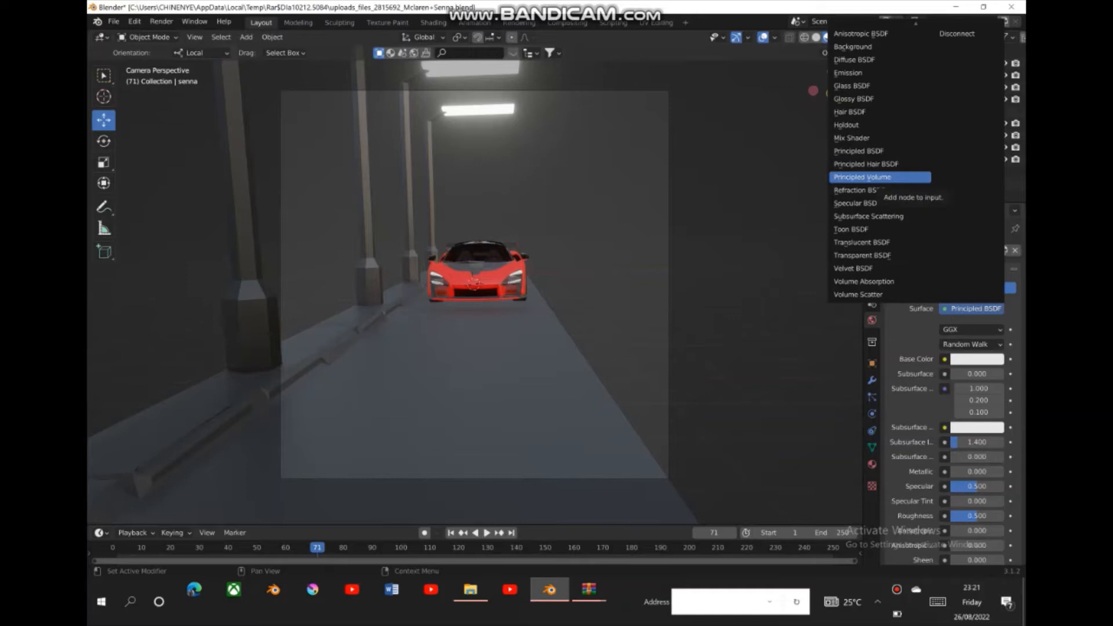
pyautogui.click(875, 178)
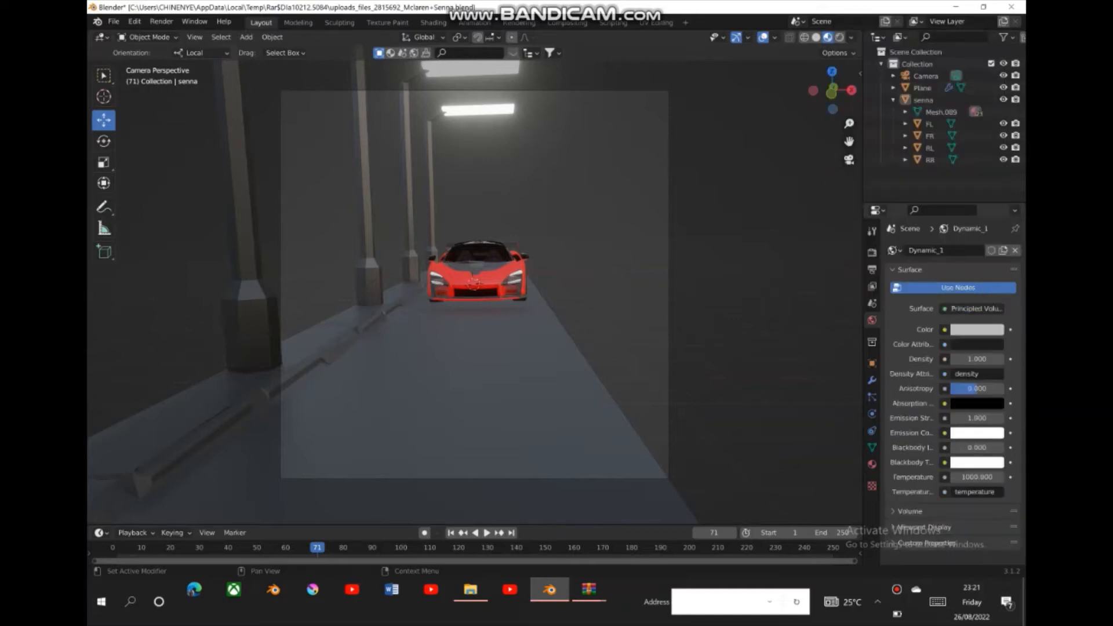
pyautogui.click(975, 308)
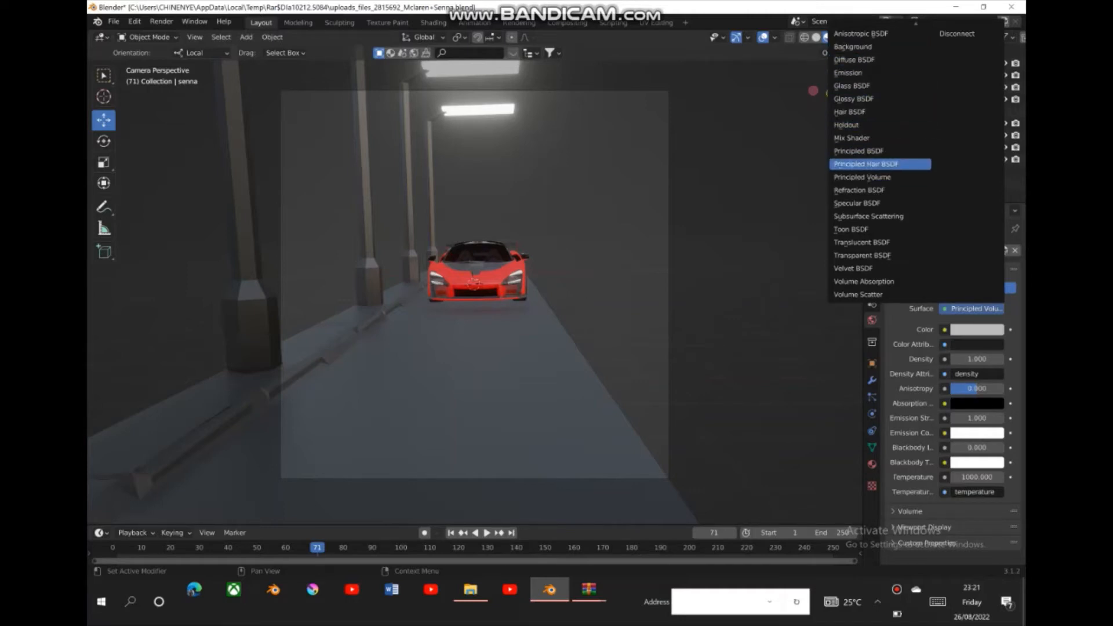
pyautogui.click(865, 165)
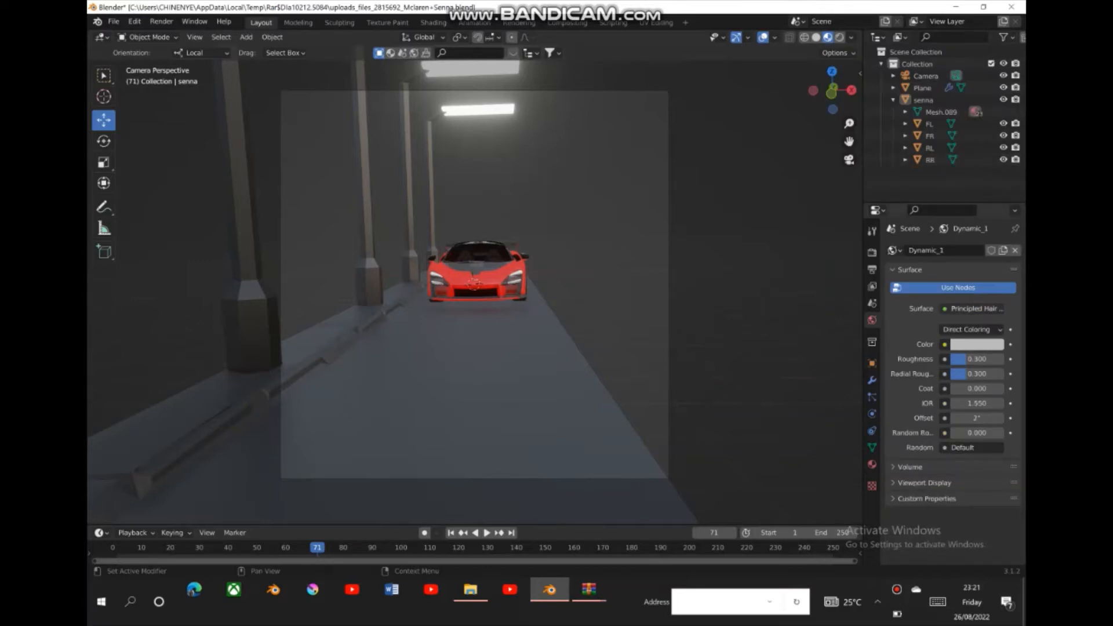
pyautogui.click(972, 308)
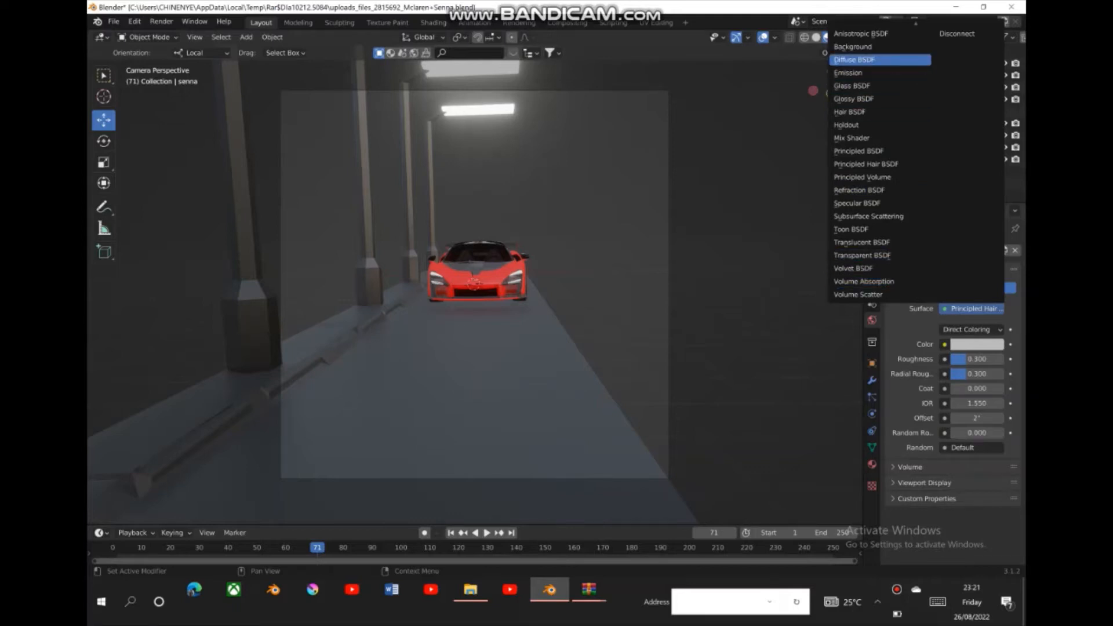
pyautogui.click(854, 60)
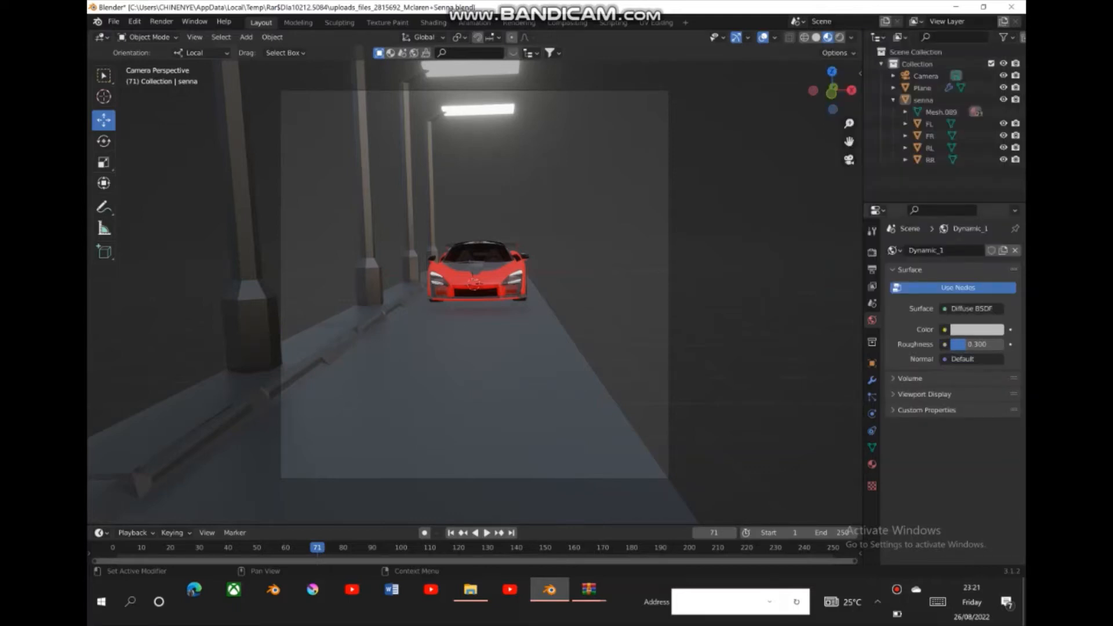
pyautogui.click(972, 309)
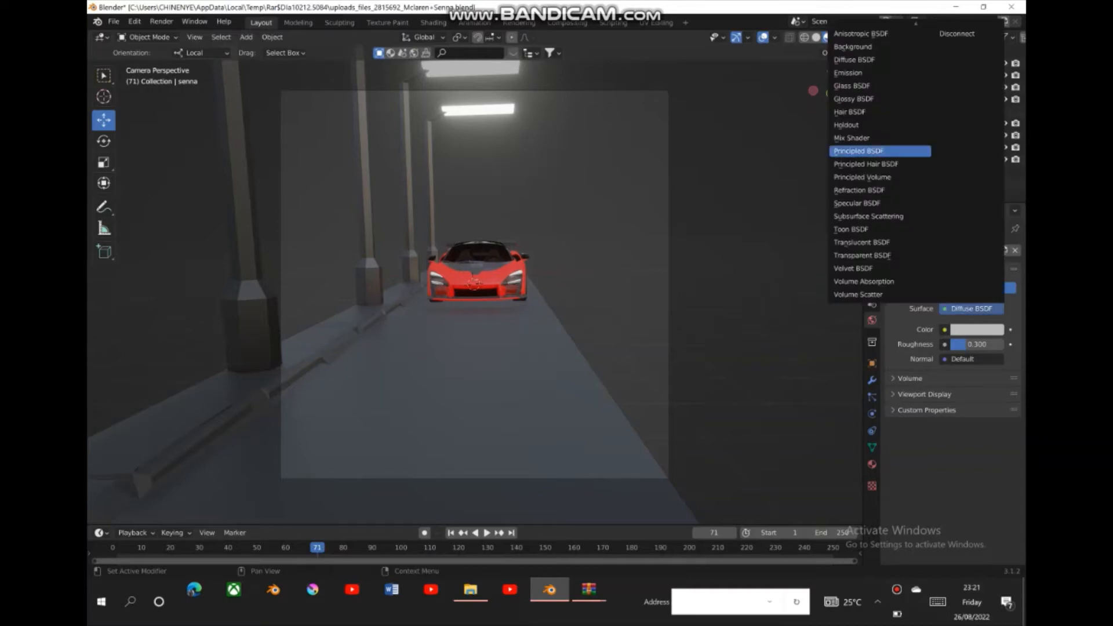
pyautogui.click(861, 34)
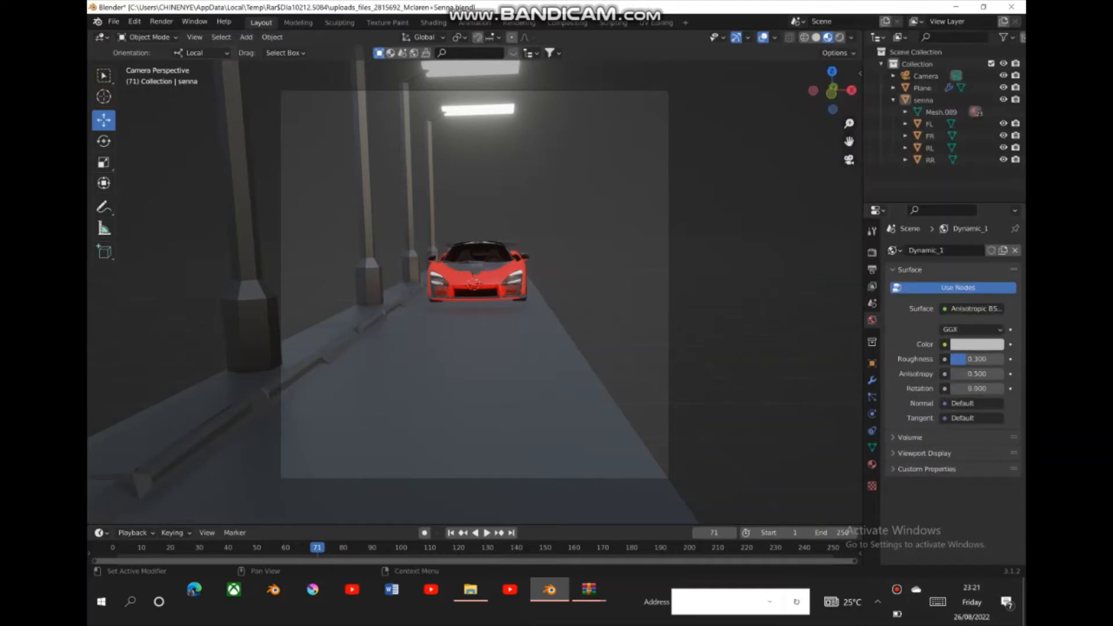
# - Set the world's surface shader to Background again and darken its color to nearly black
pyautogui.click(971, 309)
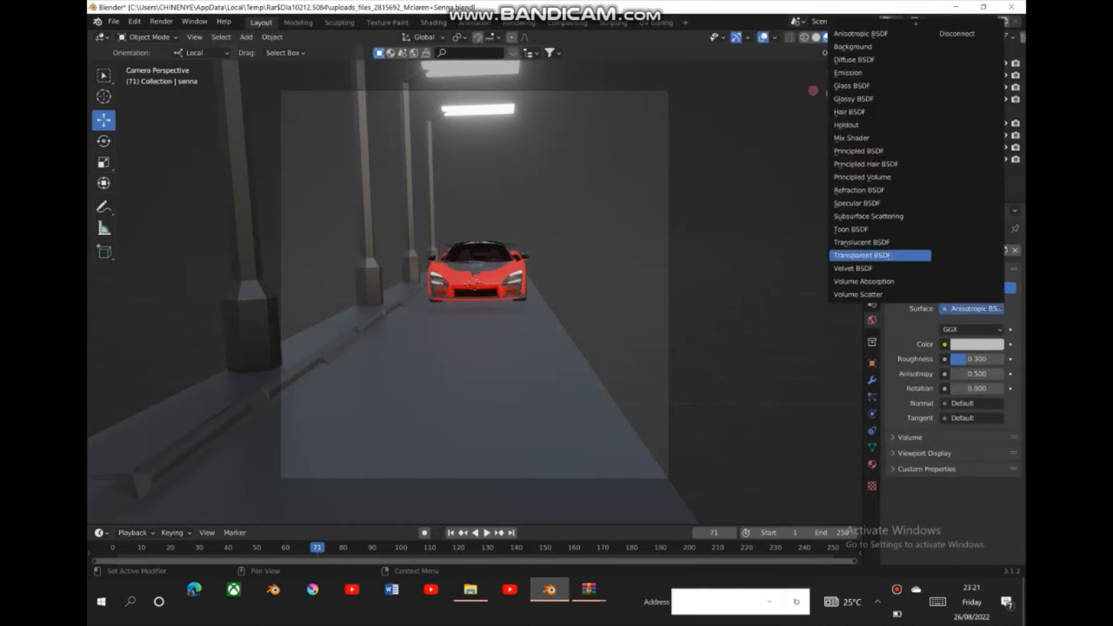
pyautogui.click(852, 47)
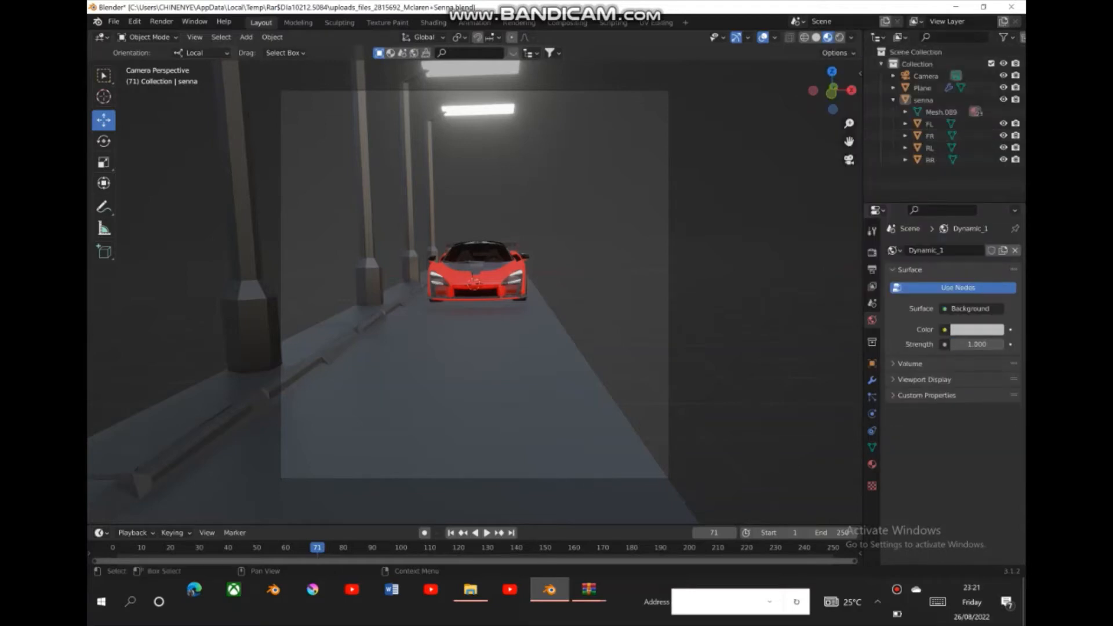
pyautogui.click(976, 329)
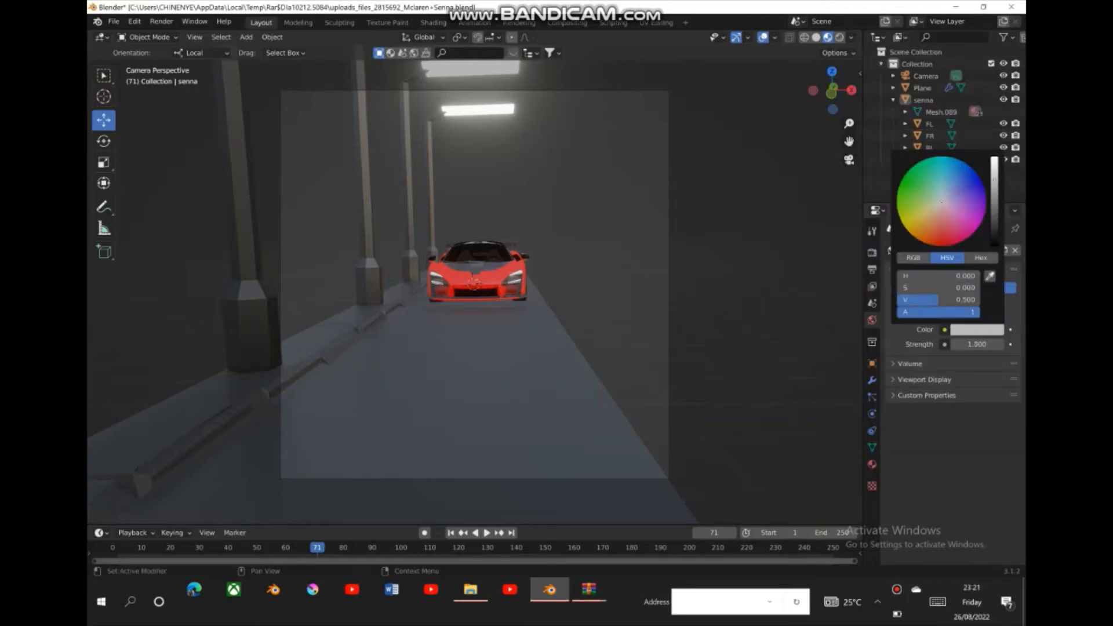
pyautogui.moveTo(994, 180); pyautogui.dragTo(994, 244)
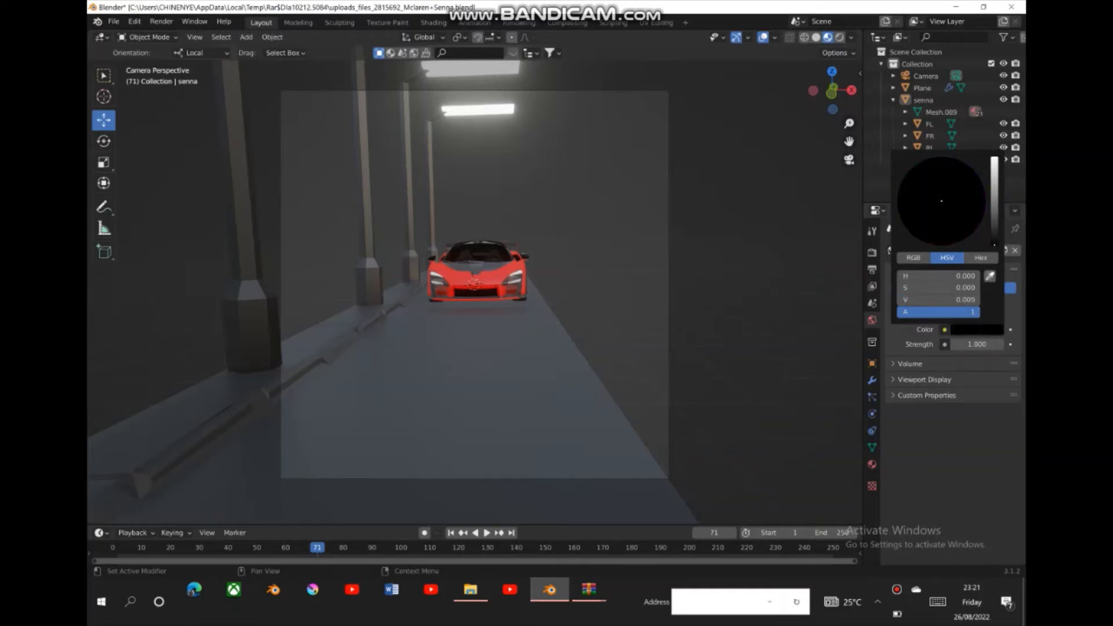
# - Set the world background's strength to 4.2
pyautogui.click(977, 344)
pyautogui.write('1.0')
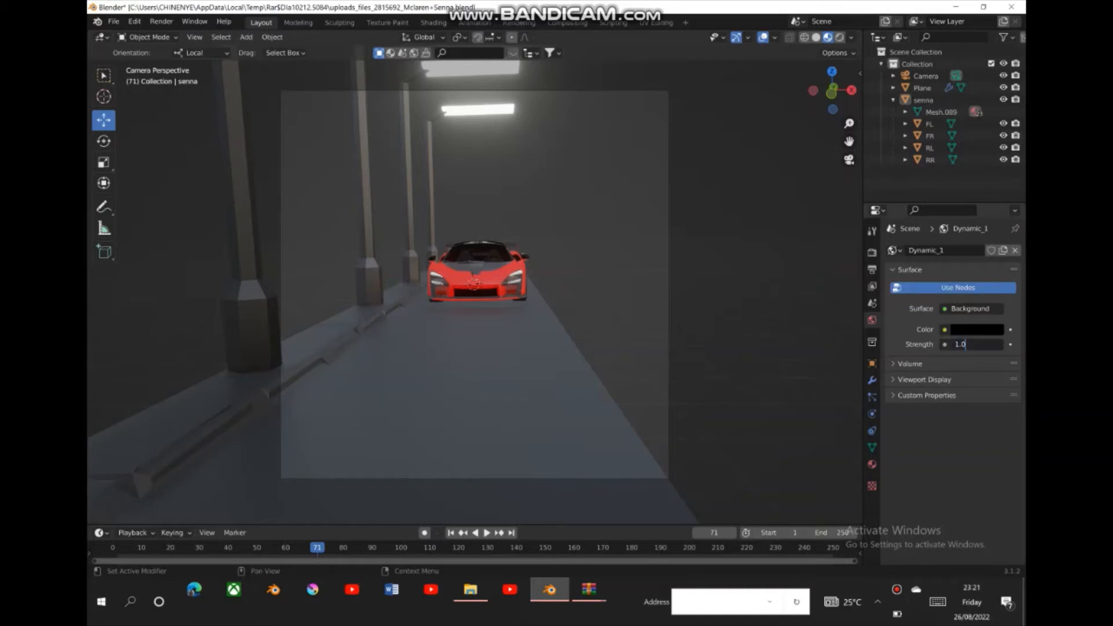
pyautogui.press('Return')
pyautogui.moveTo(977, 345); pyautogui.dragTo(991, 344)
# - Try a dark purple as the world background color and preview the scene in Rendered shading
pyautogui.click(977, 329)
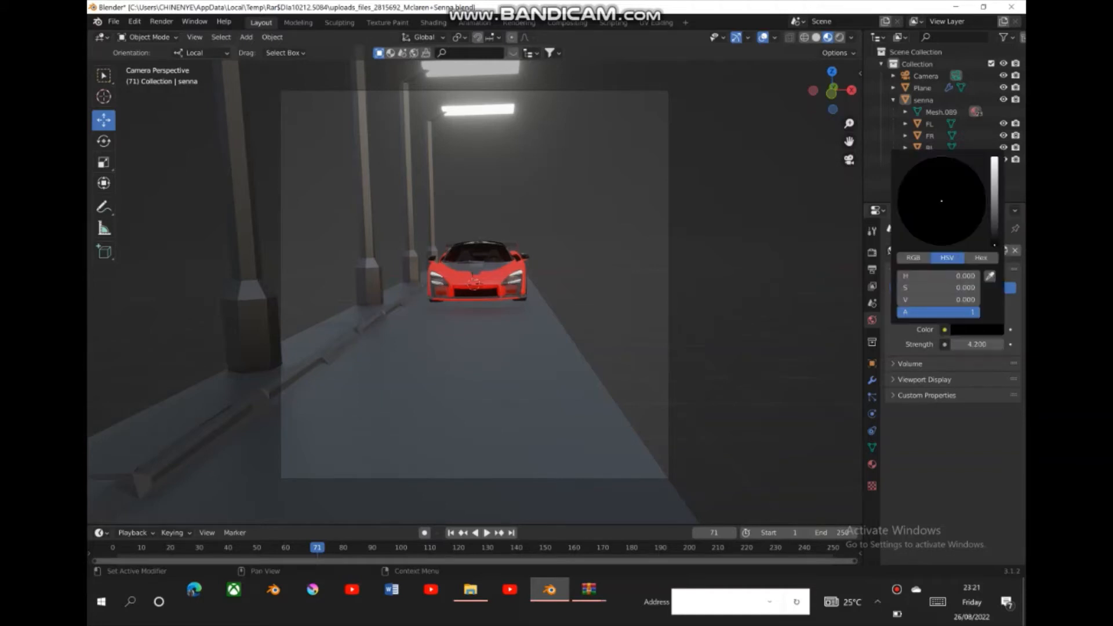
pyautogui.moveTo(995, 245)
pyautogui.mouseDown()
pyautogui.moveTo(994, 218)
pyautogui.moveTo(941, 218)
pyautogui.moveTo(976, 181)
pyautogui.moveTo(957, 215)
pyautogui.moveTo(970, 212)
pyautogui.mouseUp()
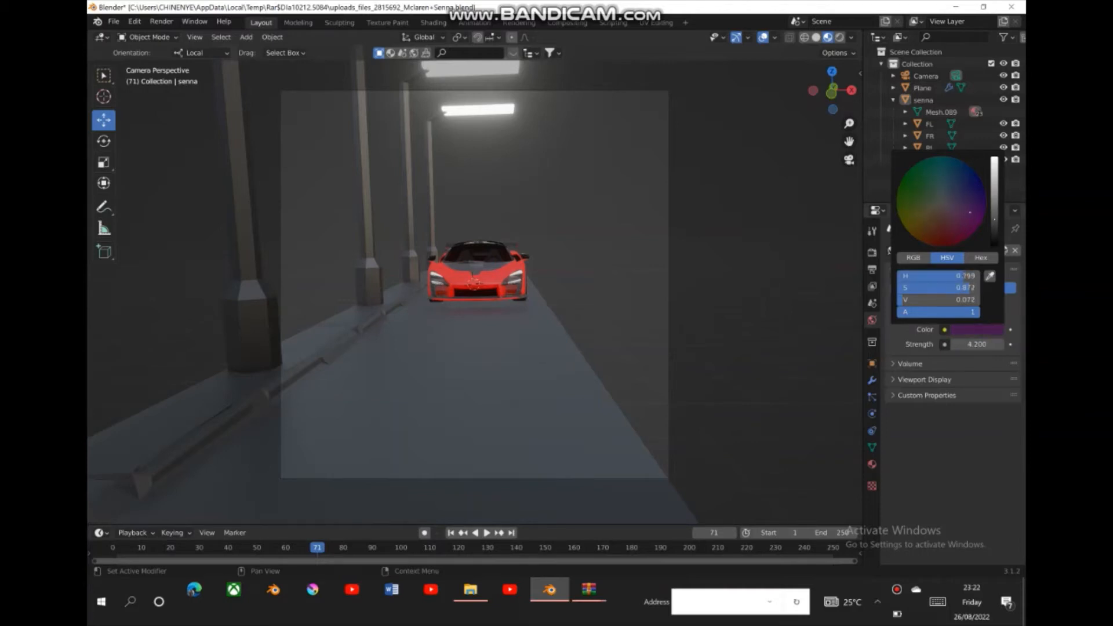
pyautogui.moveTo(994, 219)
pyautogui.mouseDown()
pyautogui.moveTo(994, 207)
pyautogui.moveTo(994, 218)
pyautogui.mouseUp()
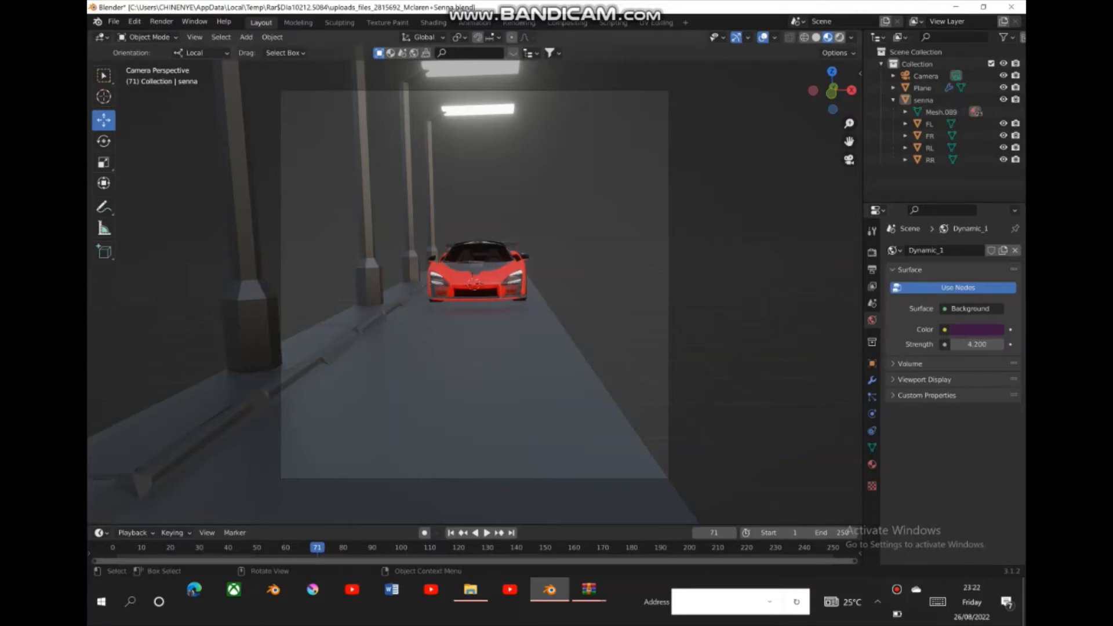
pyautogui.click(840, 37)
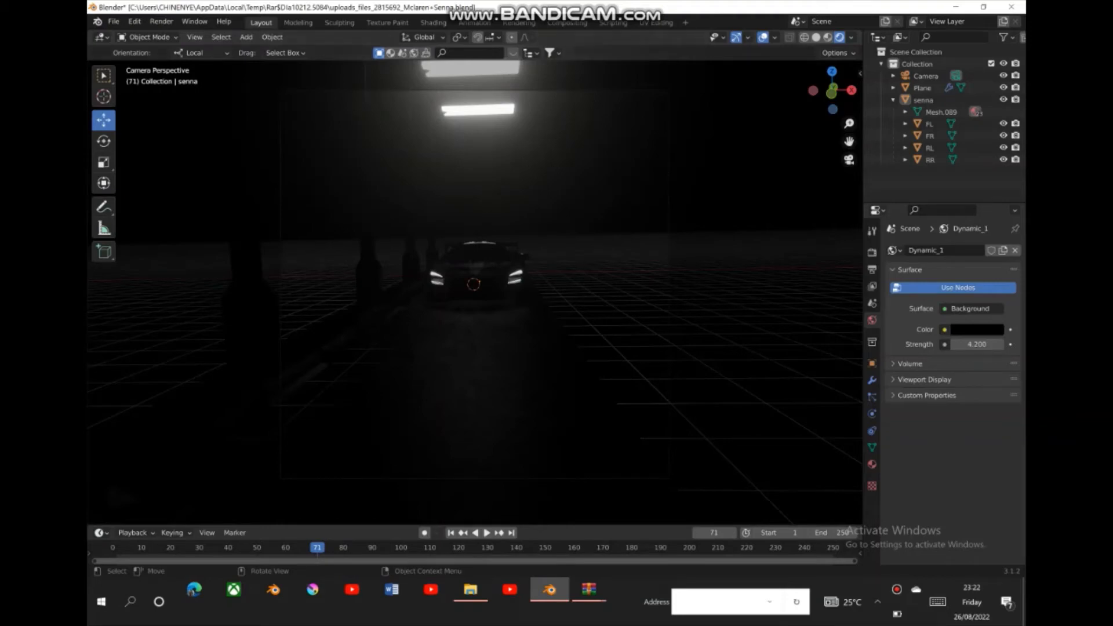
# - Switch the viewport to Solid shading and add an area light at the 3D cursor near the car
pyautogui.click(816, 37)
pyautogui.moveTo(832, 90); pyautogui.dragTo(803, 87)
pyautogui.moveTo(849, 123); pyautogui.dragTo(727, 148)
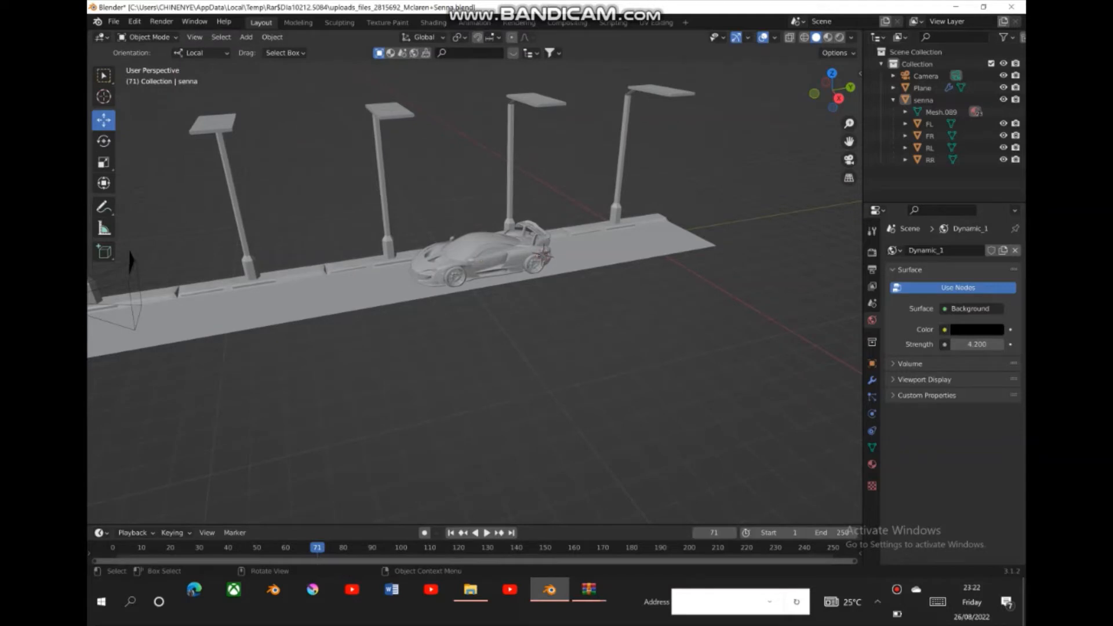
pyautogui.click(104, 96)
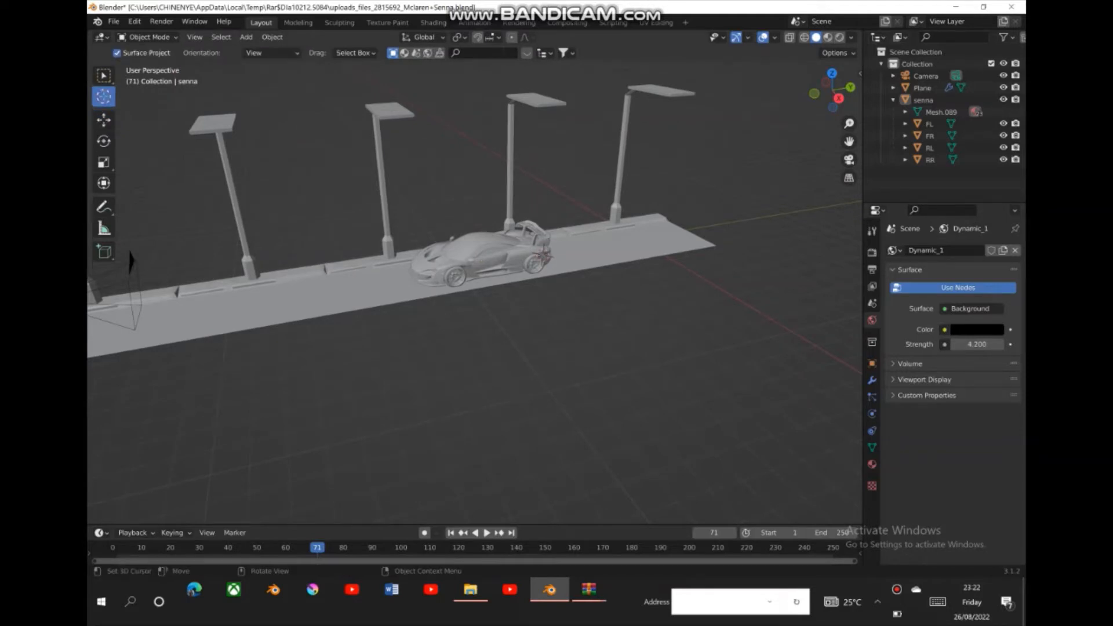
pyautogui.click(246, 37)
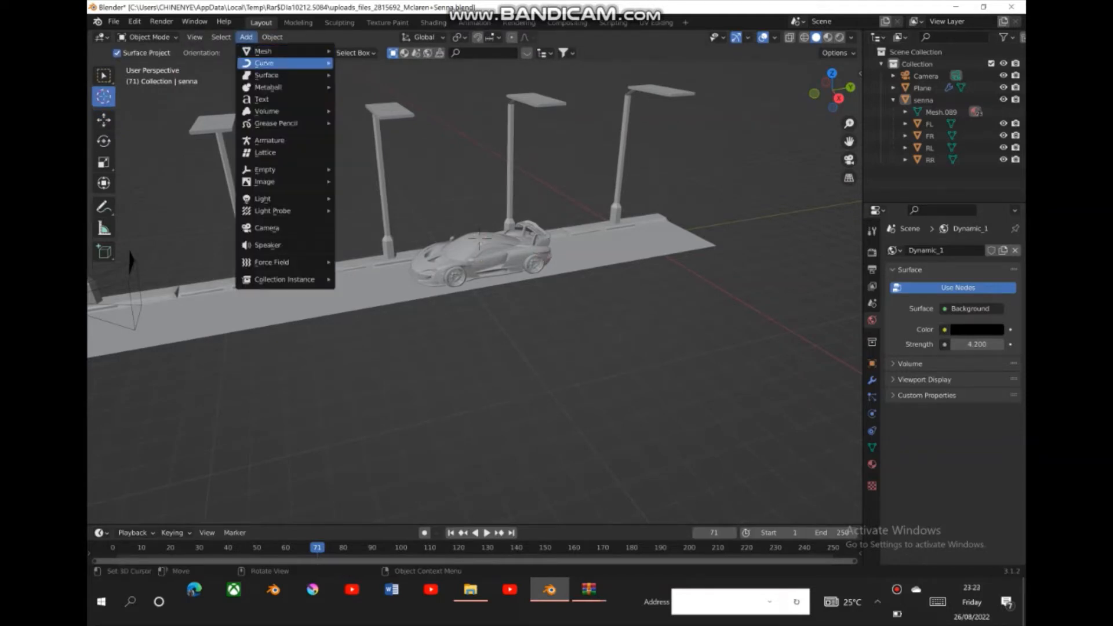
pyautogui.moveTo(264, 63)
pyautogui.moveTo(264, 199)
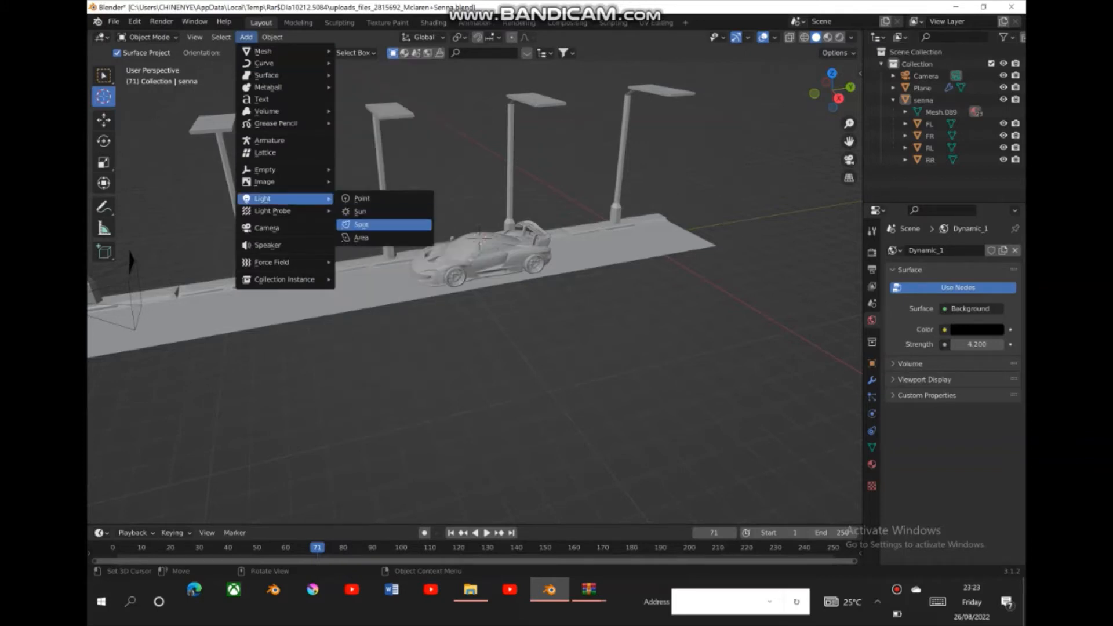
pyautogui.click(360, 238)
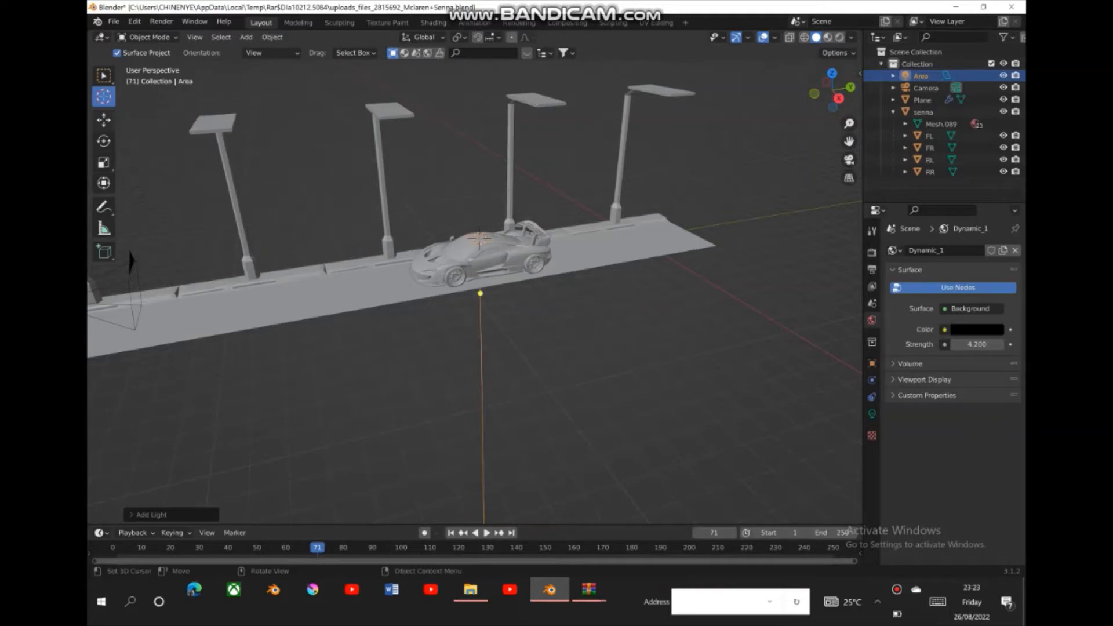
# - Raise the area light above the car, enlarge it and nudge it slightly along its Y axis
pyautogui.click(104, 120)
pyautogui.moveTo(479, 191); pyautogui.dragTo(478, 115)
pyautogui.press('s')
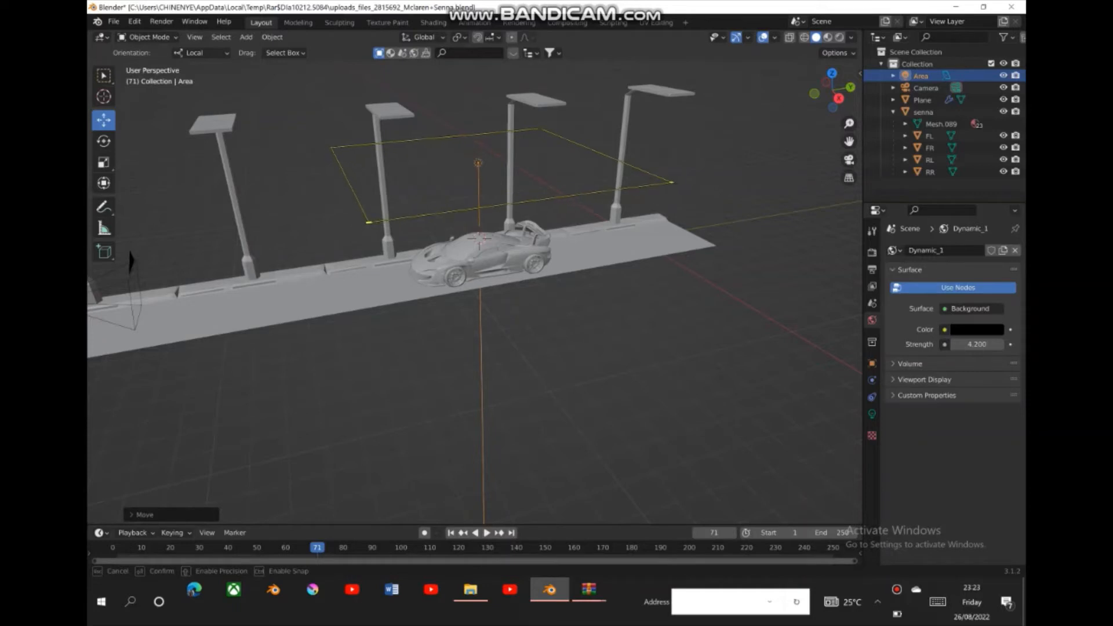
pyautogui.moveTo(385, 212); pyautogui.dragTo(435, 185)
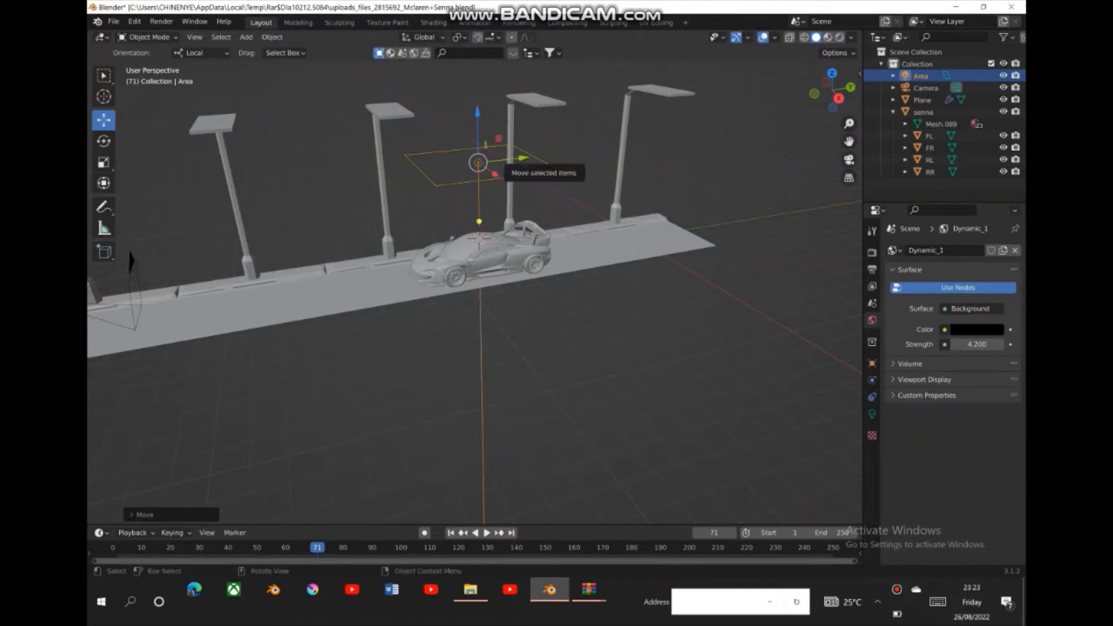
pyautogui.moveTo(521, 158); pyautogui.dragTo(516, 159)
# - Move the car back along the road, shift the area light over it and enlarge the light to about 6.62 m
pyautogui.click(479, 239)
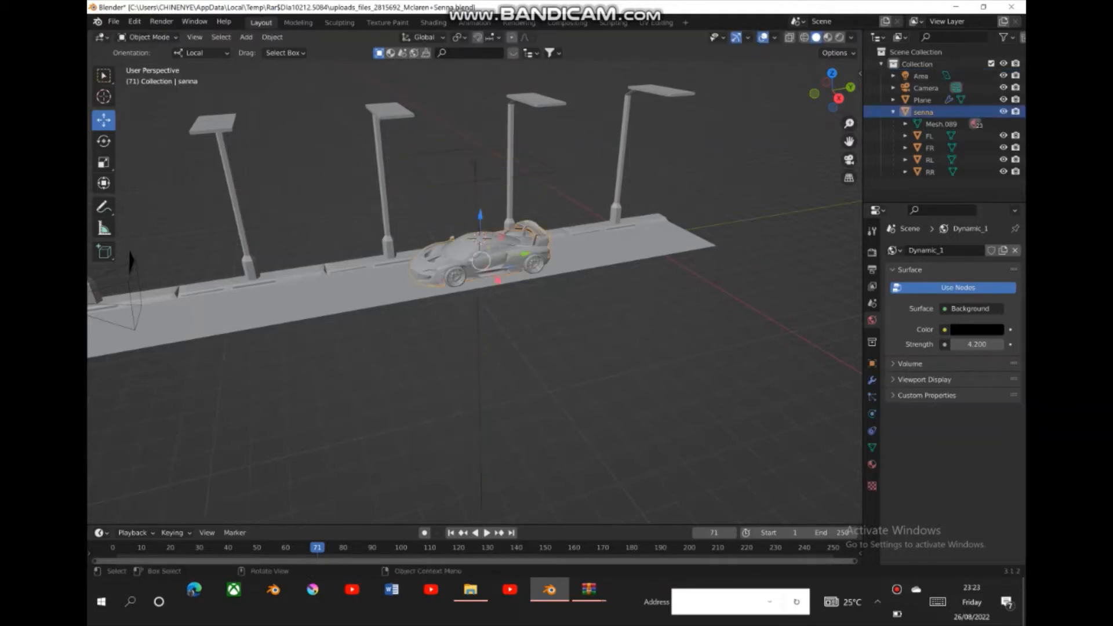
pyautogui.moveTo(523, 254); pyautogui.dragTo(575, 246)
pyautogui.click(475, 163)
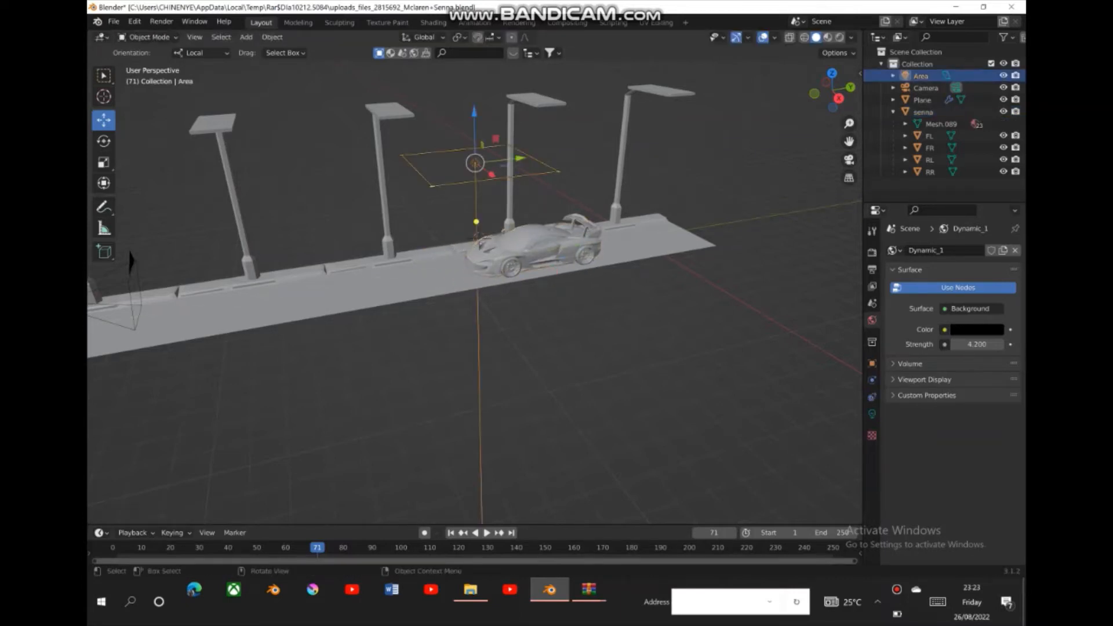
pyautogui.moveTo(520, 158); pyautogui.dragTo(610, 170)
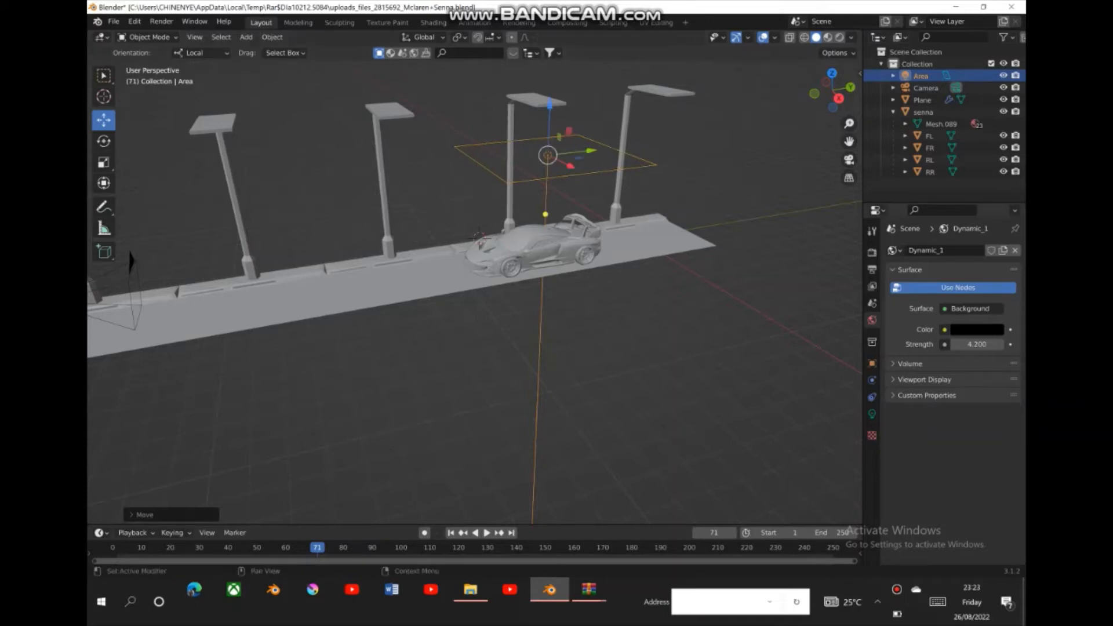
# - Set the area light's power to 988 W and check its placement in the camera view
pyautogui.click(872, 414)
pyautogui.moveTo(971, 332); pyautogui.dragTo(1024, 331)
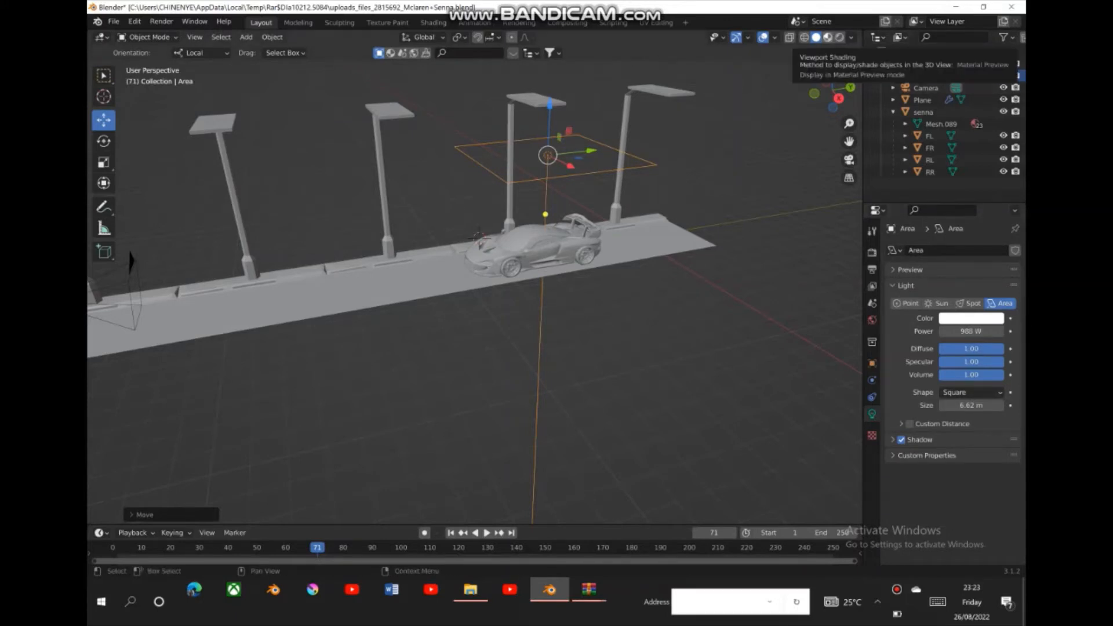
pyautogui.click(848, 160)
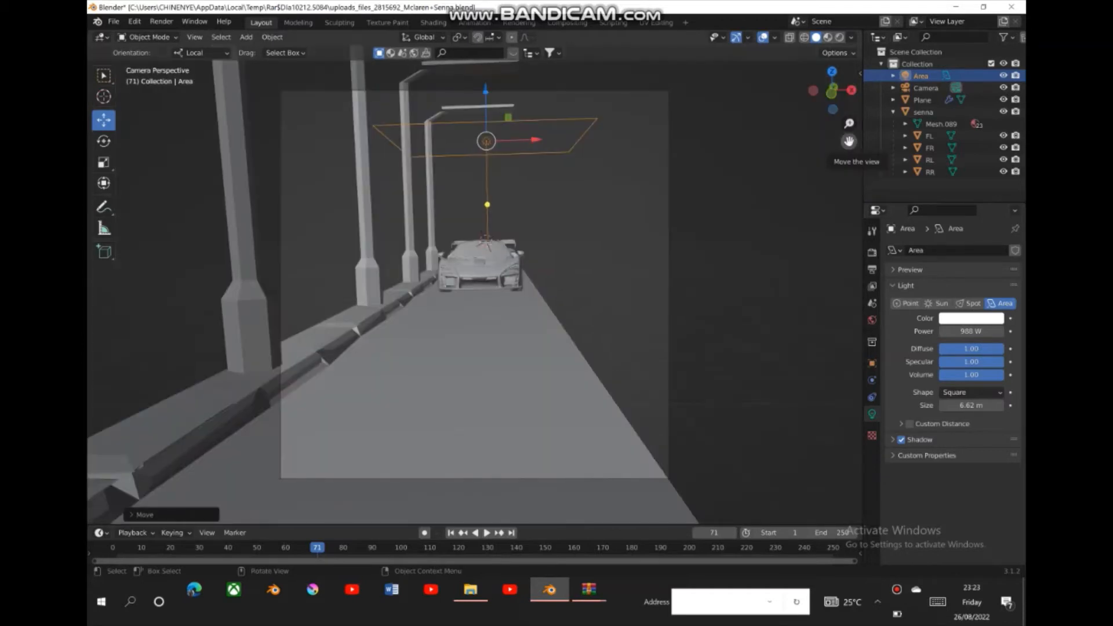
# - Move the car forward along the road toward the camera and bring the area light over it
pyautogui.moveTo(832, 90); pyautogui.dragTo(747, 128)
pyautogui.moveTo(848, 123); pyautogui.dragTo(848, 173)
pyautogui.click(513, 286)
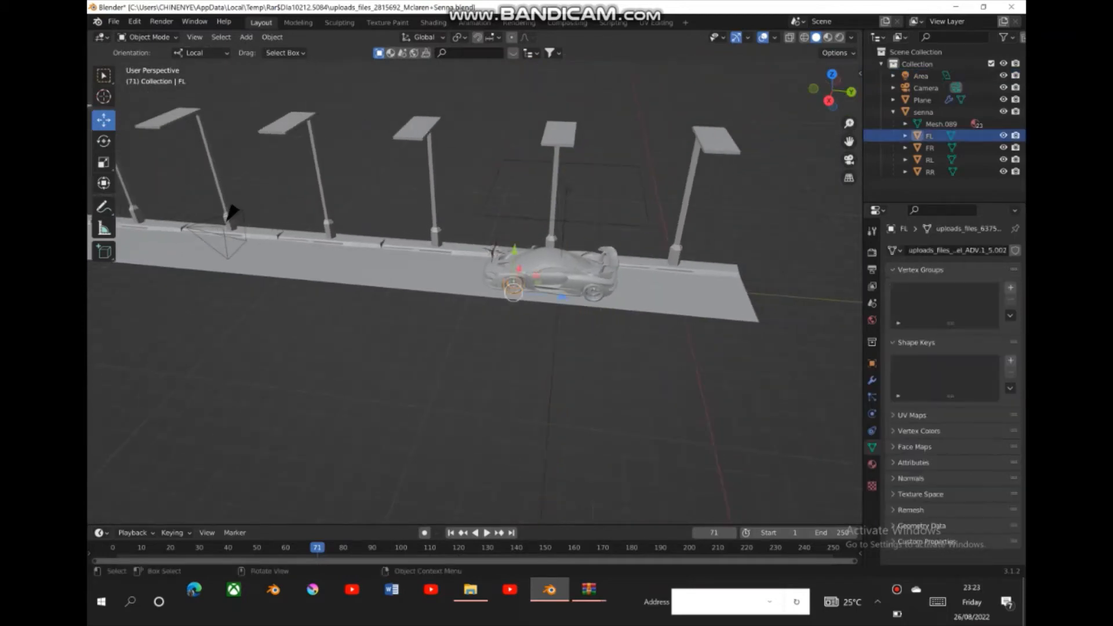
pyautogui.click(545, 270)
pyautogui.moveTo(550, 275); pyautogui.dragTo(425, 264)
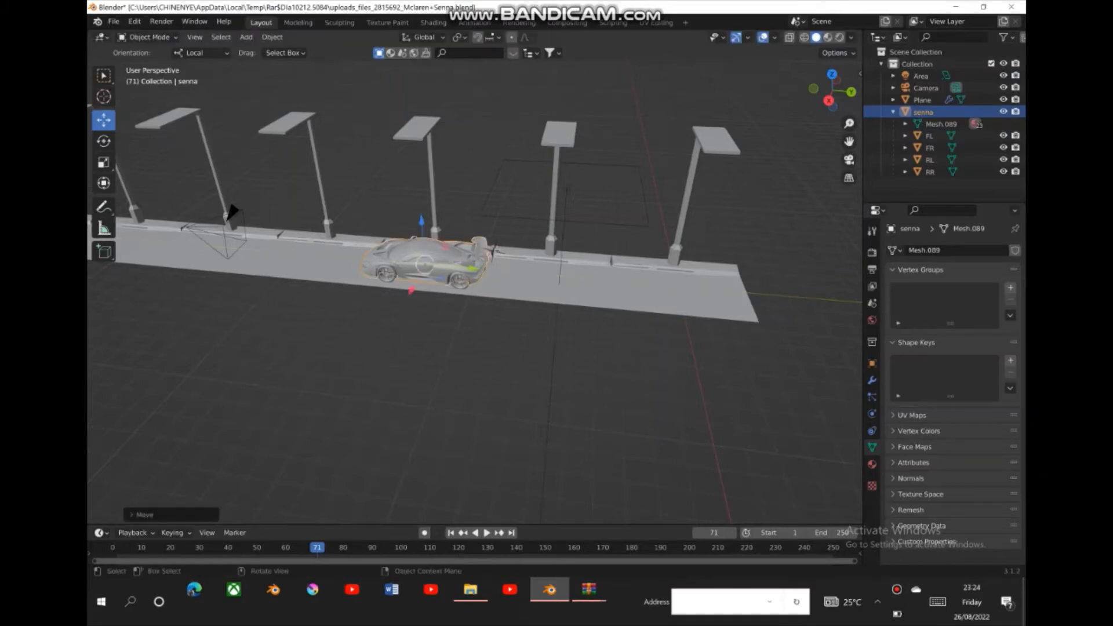
pyautogui.click(566, 189)
pyautogui.moveTo(618, 191); pyautogui.dragTo(473, 183)
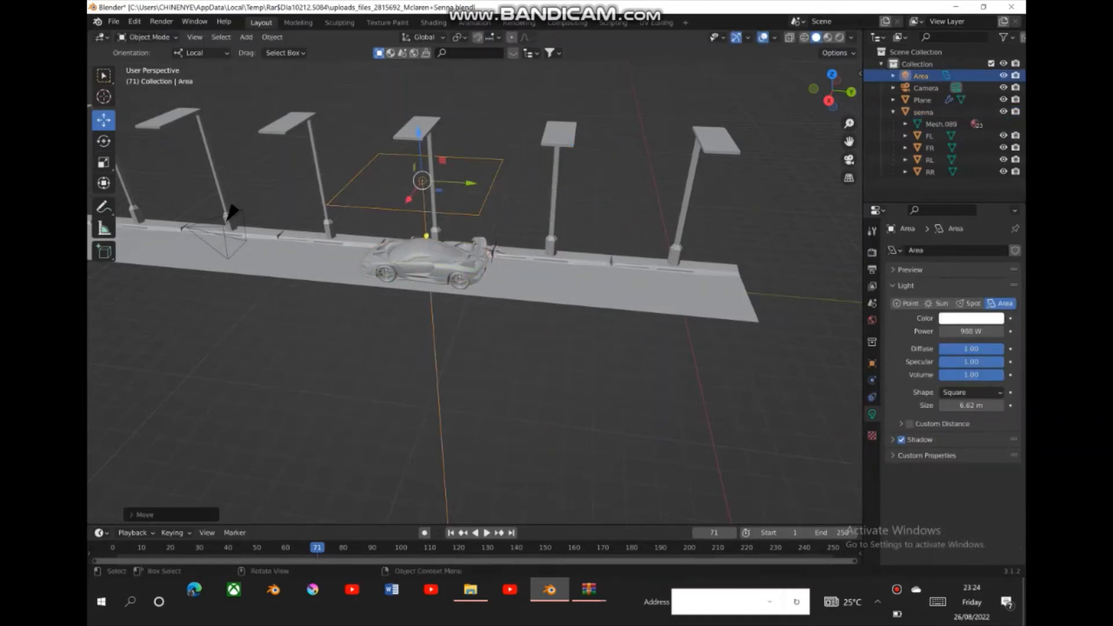
# - View the car under the area light through the camera in Rendered shading
pyautogui.click(849, 160)
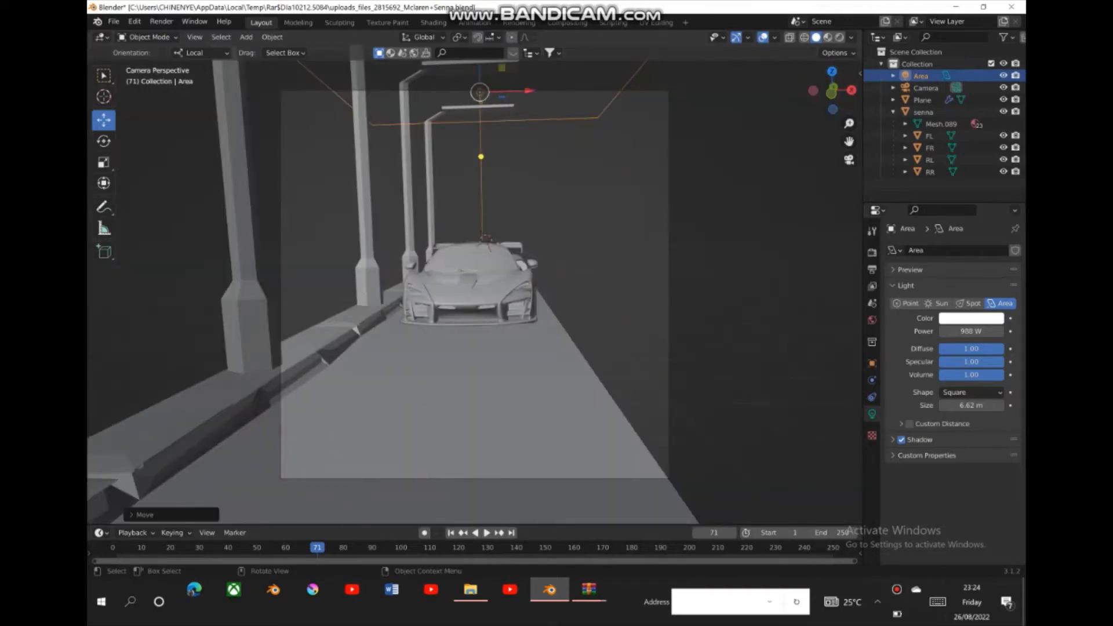
pyautogui.click(764, 145)
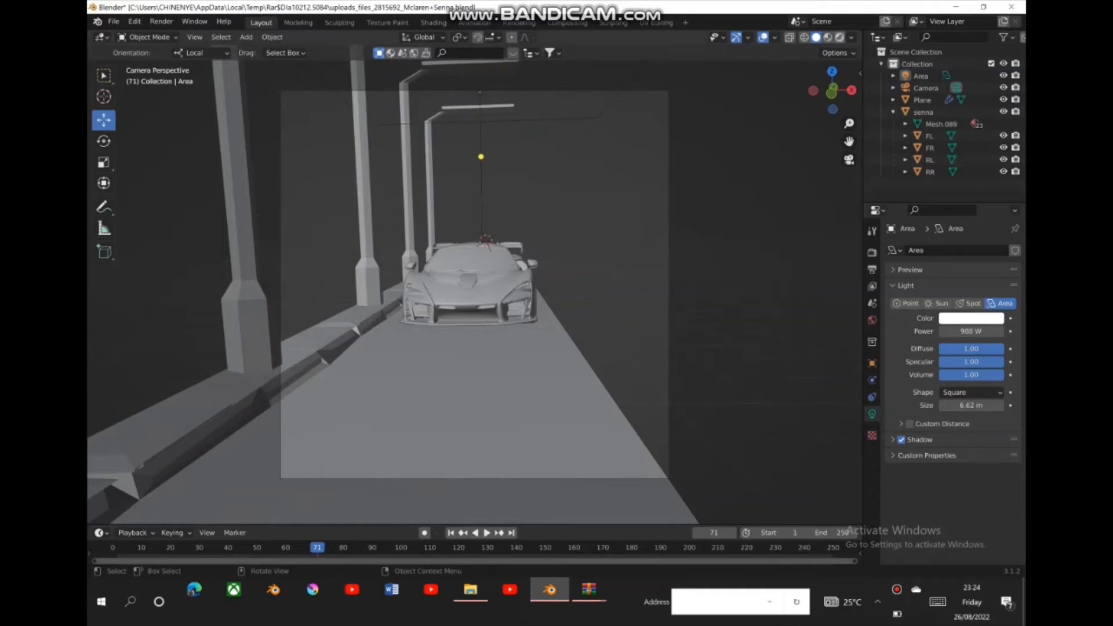
pyautogui.click(839, 37)
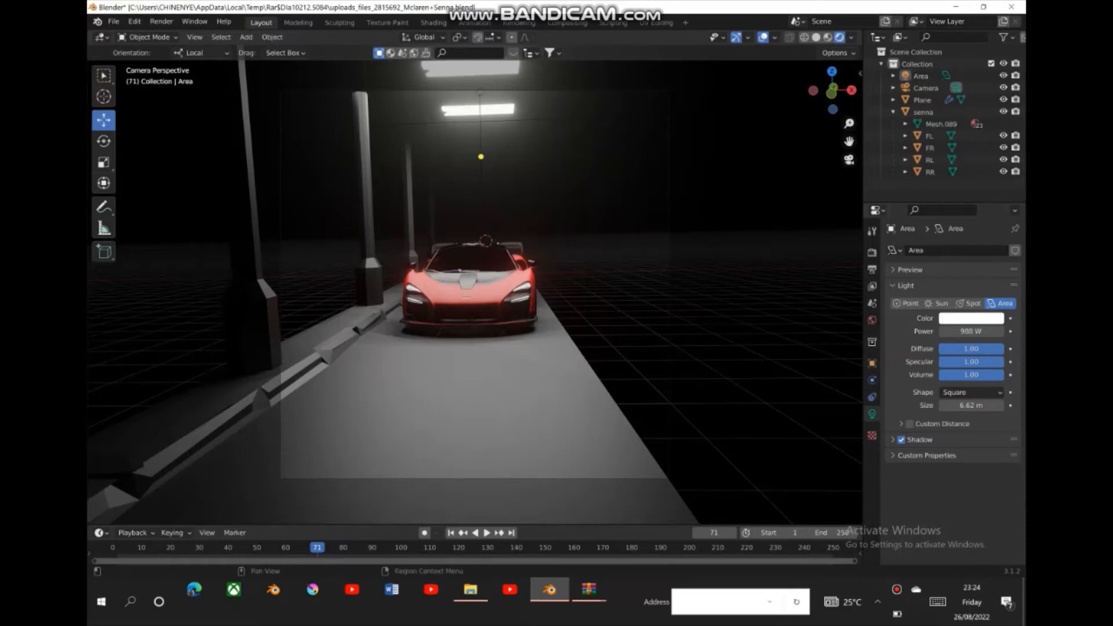
# - Set the camera's Shift X to -0.050
pyautogui.click(925, 88)
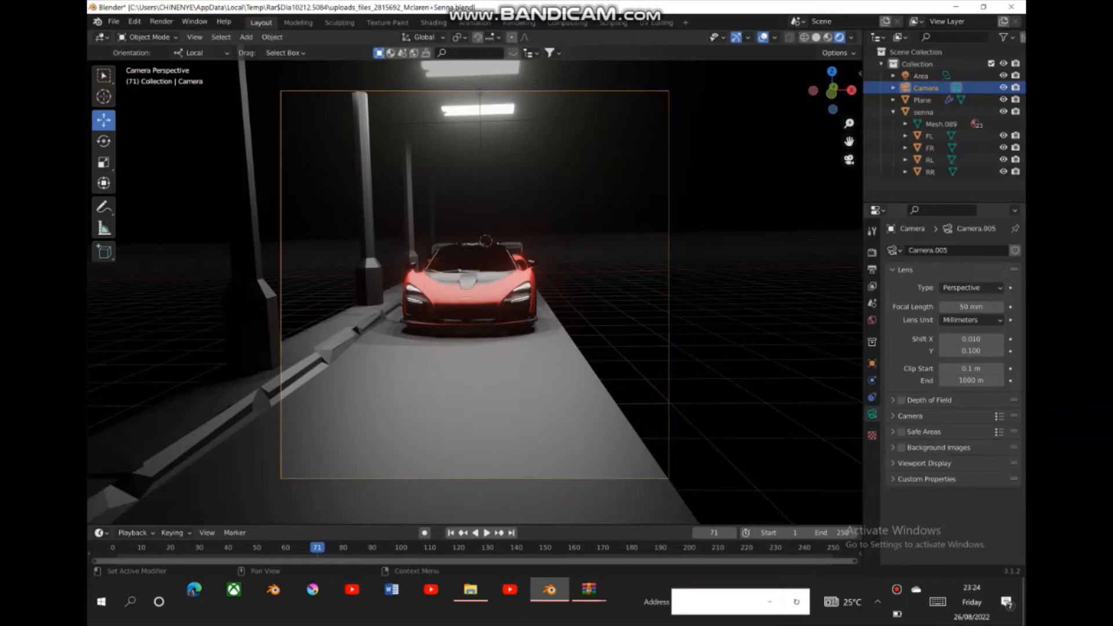
pyautogui.click(943, 339)
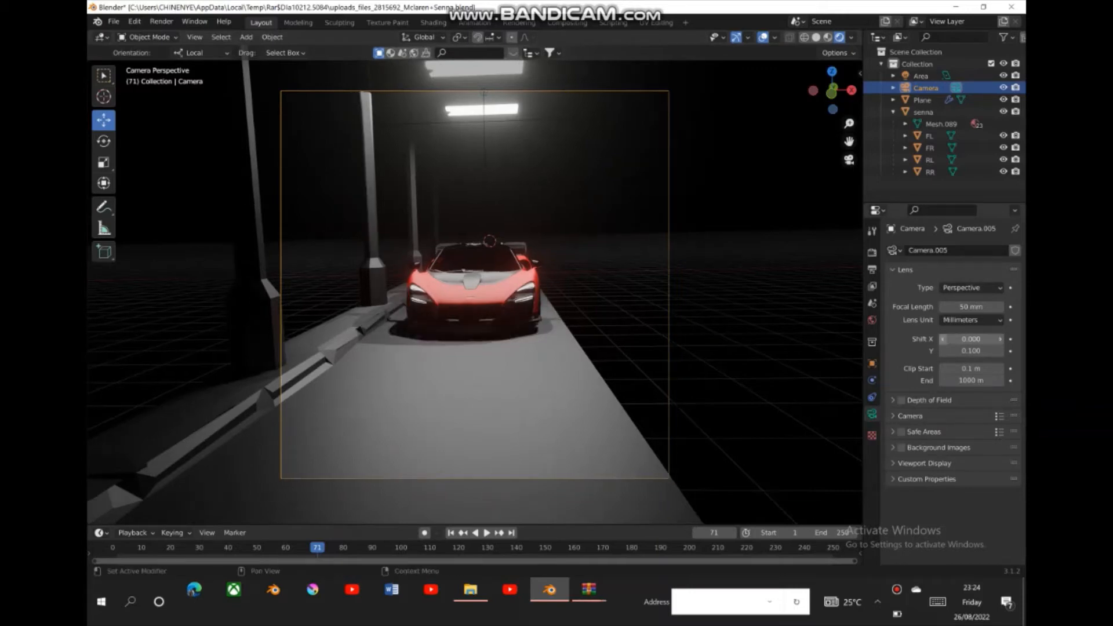
pyautogui.click(943, 339)
pyautogui.click(943, 339)
pyautogui.click(943, 339)
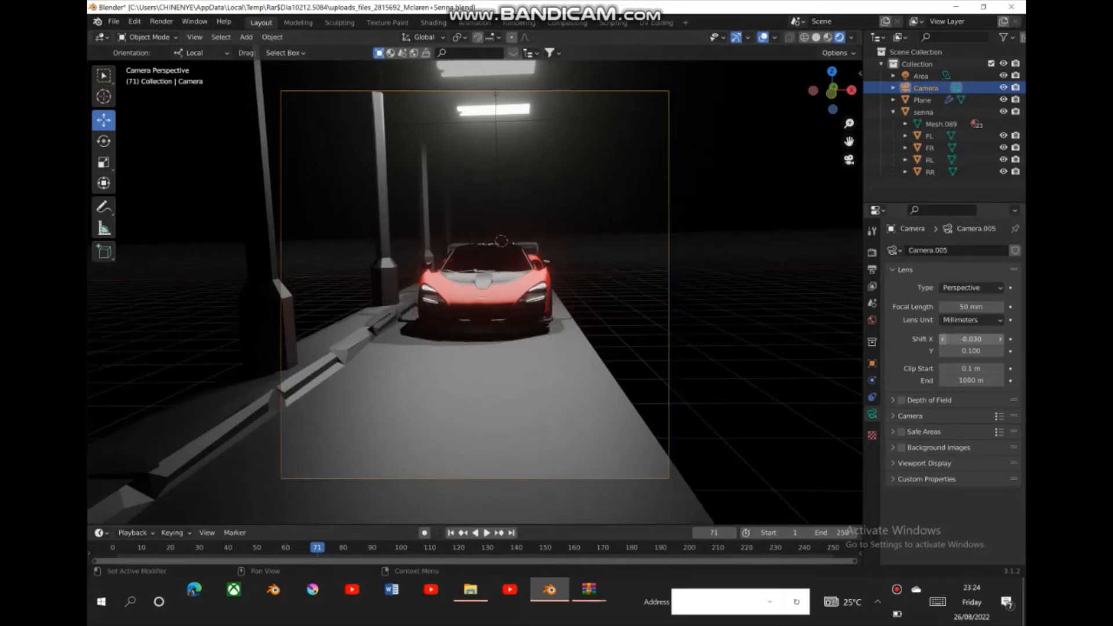
pyautogui.click(943, 339)
pyautogui.click(943, 339)
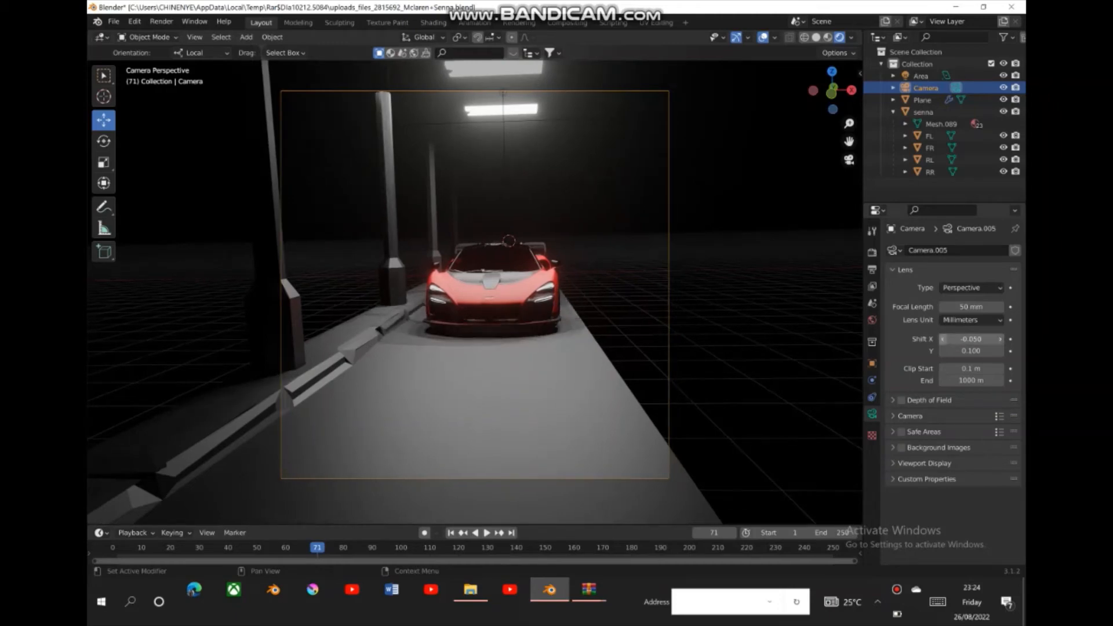
# - Adjust the camera's vertical framing by setting Shift Y to 0.080
pyautogui.click(999, 351)
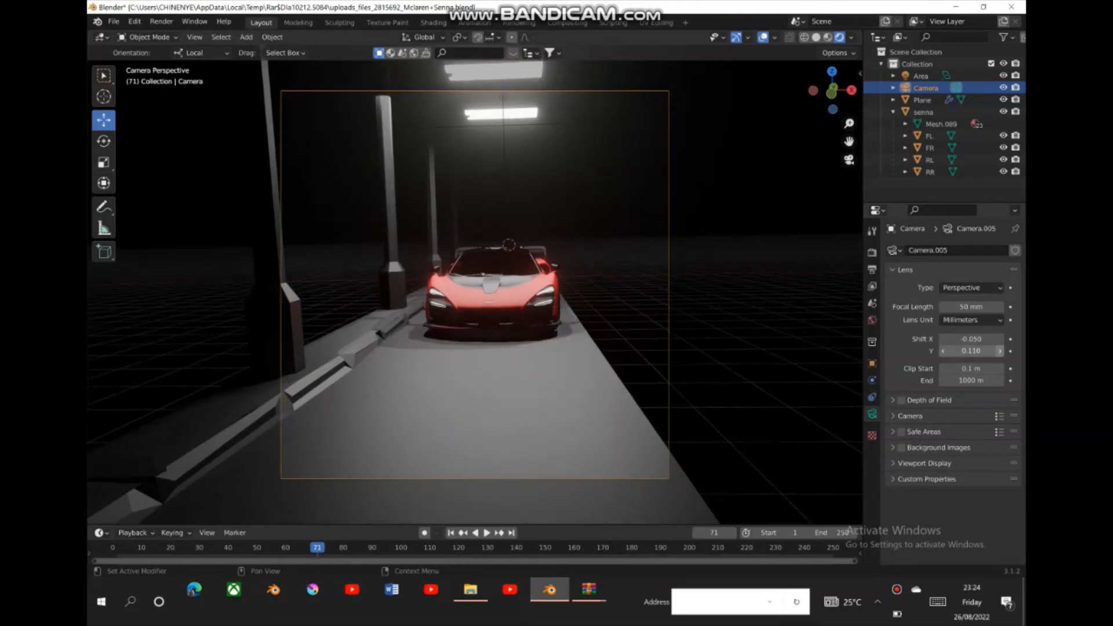
pyautogui.press('BackSpace')
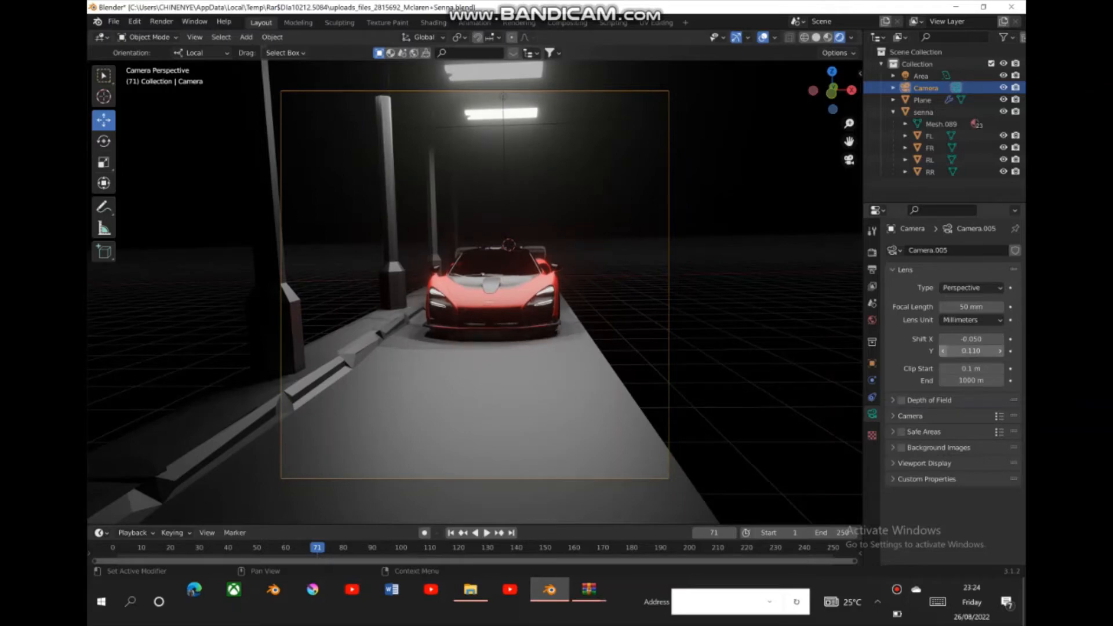
pyautogui.click(943, 351)
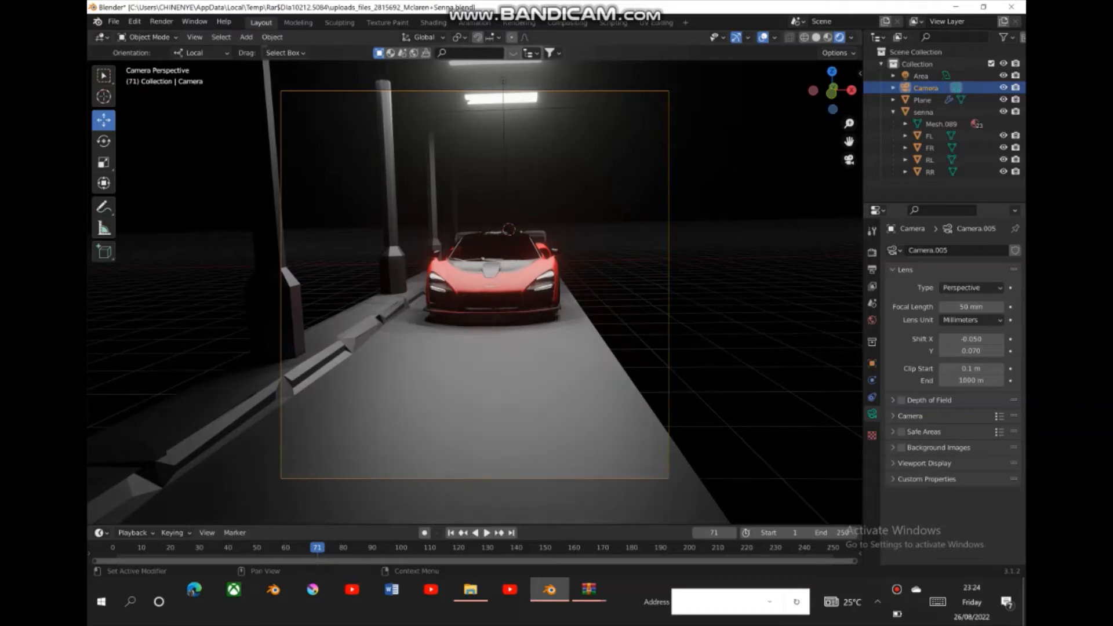
pyautogui.click(944, 350)
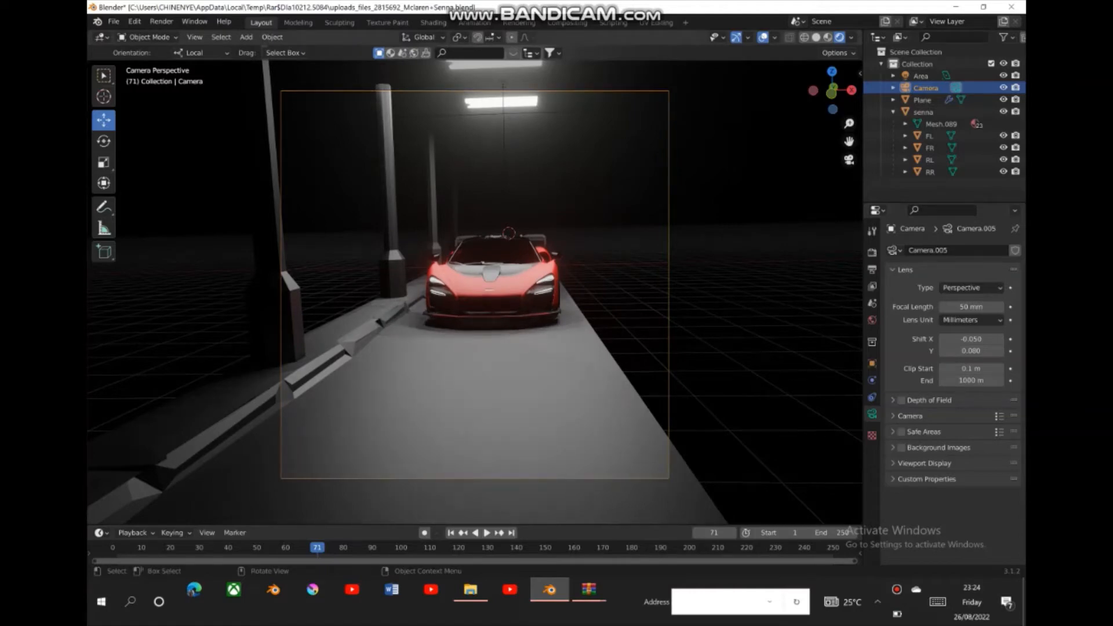
# - Raise the emission strength of the car's Headlight material to 38.2
pyautogui.click(494, 287)
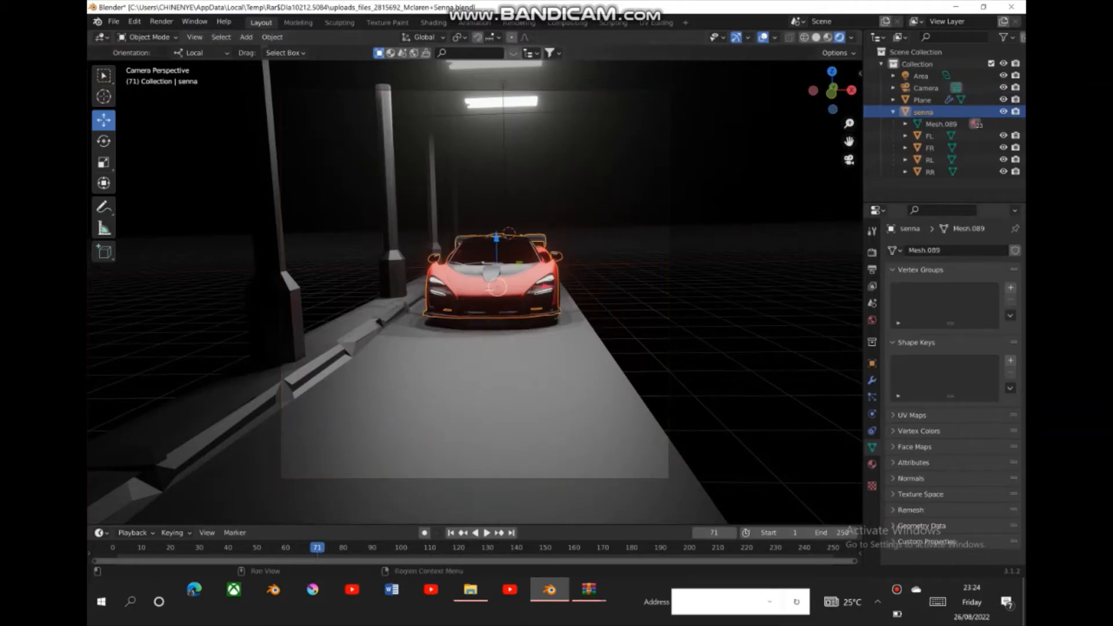
pyautogui.click(872, 464)
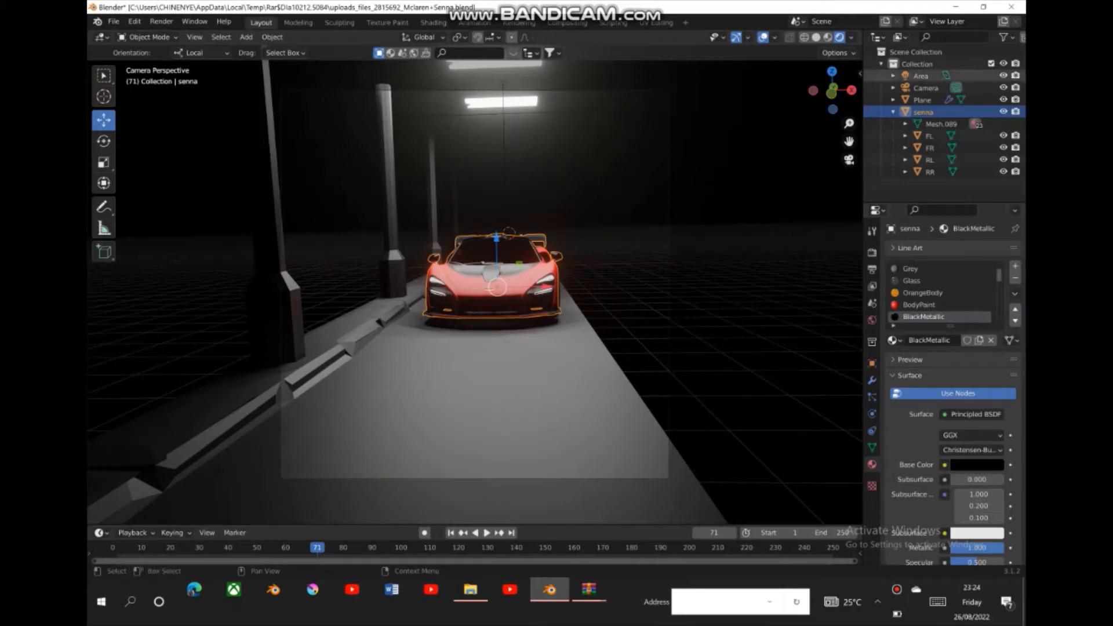
pyautogui.click(816, 37)
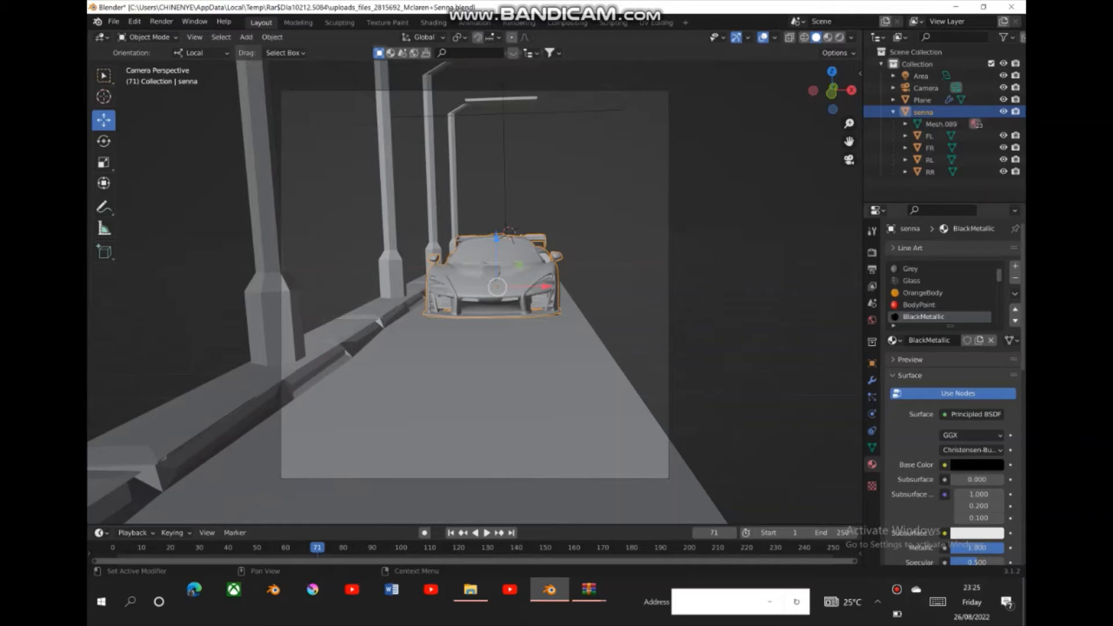
pyautogui.scroll(-3, 941, 293)
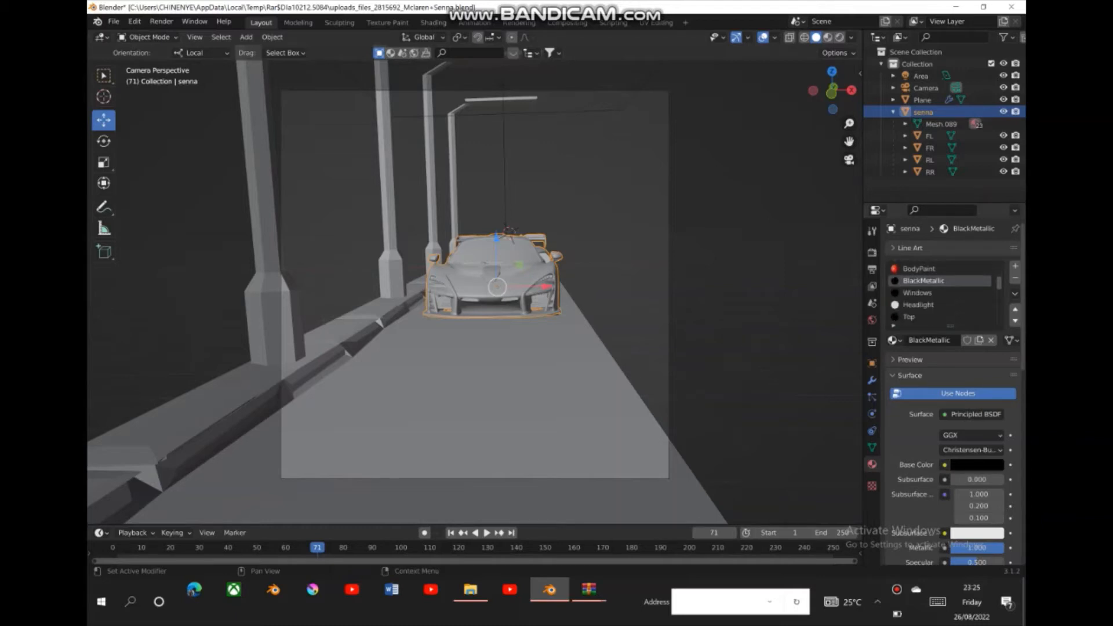
pyautogui.click(924, 305)
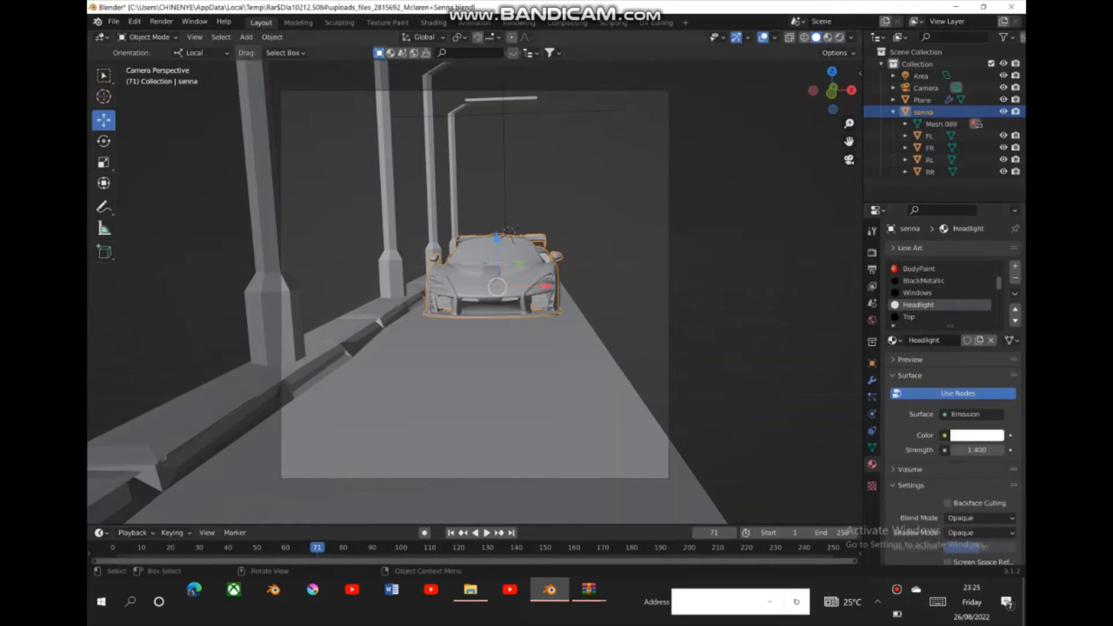
pyautogui.click(839, 37)
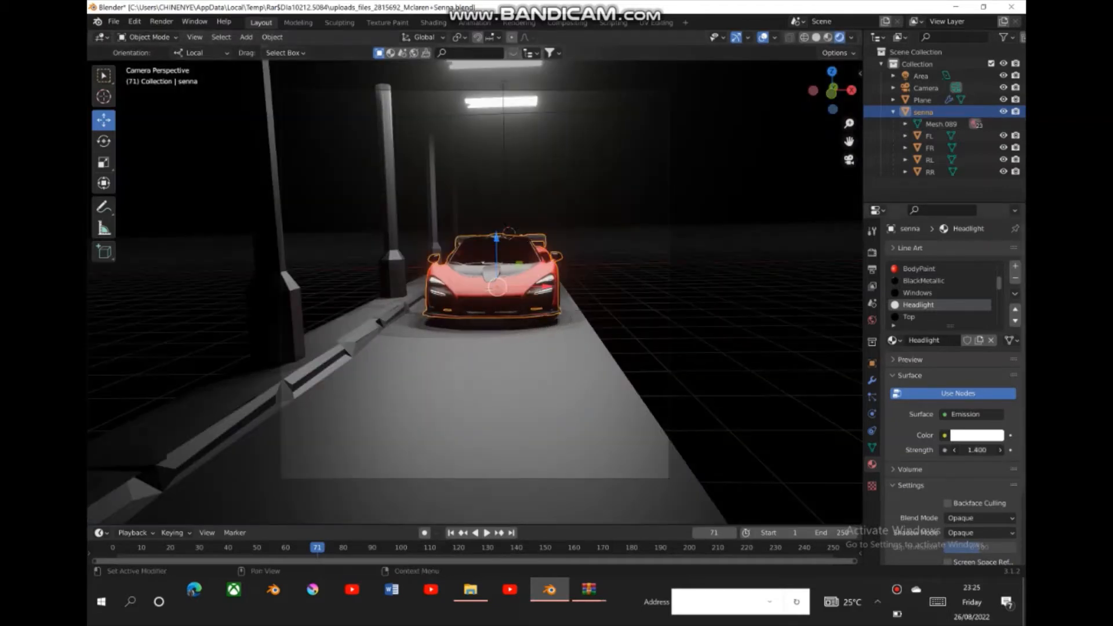
pyautogui.moveTo(976, 449); pyautogui.dragTo(1011, 450)
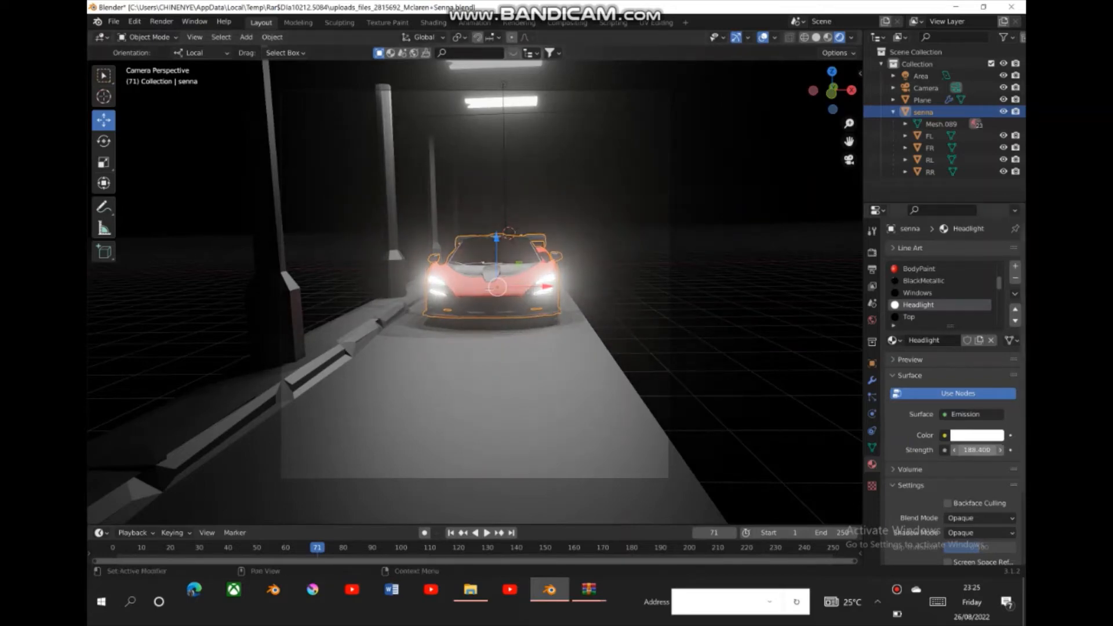
pyautogui.moveTo(977, 450); pyautogui.dragTo(902, 450)
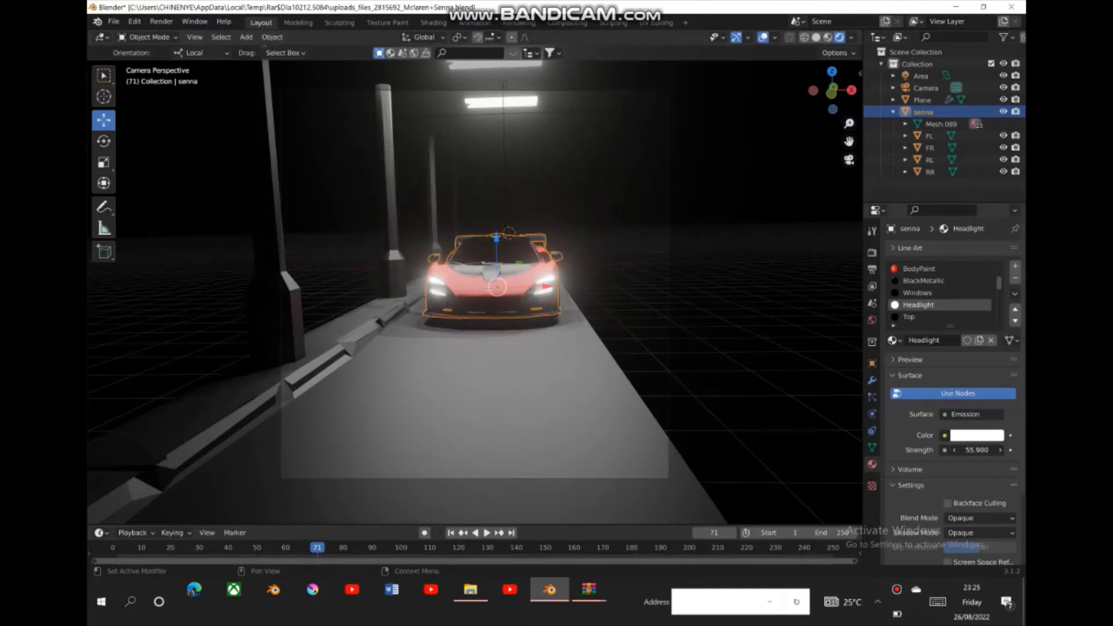
pyautogui.moveTo(977, 449); pyautogui.dragTo(953, 450)
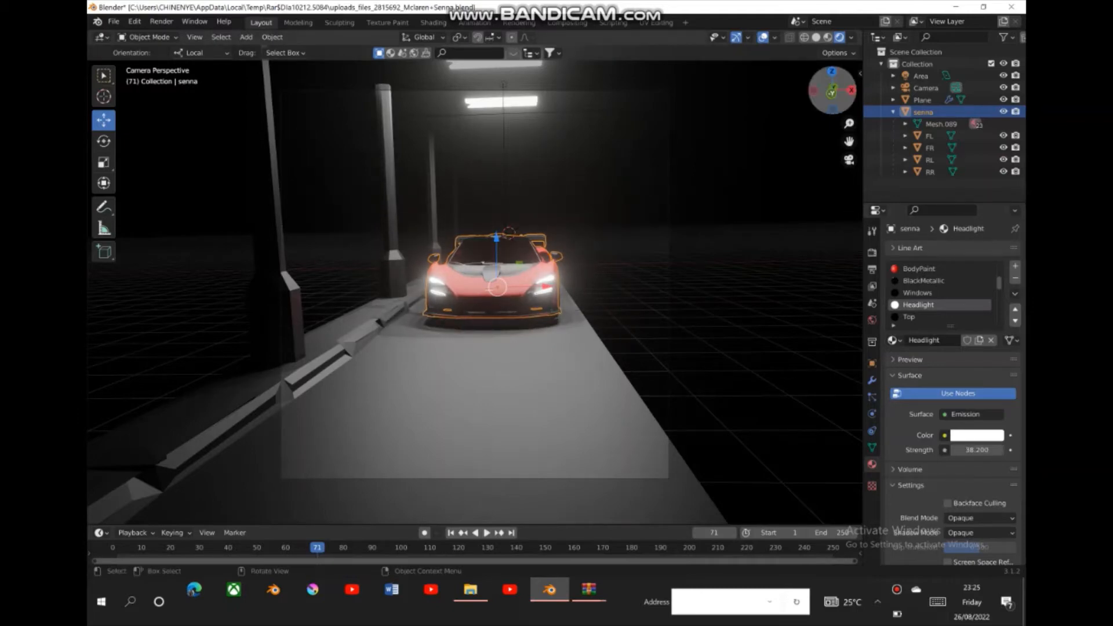
# - Lower the power of the area light above the car to 575.8 W and deselect it
pyautogui.moveTo(833, 90); pyautogui.dragTo(848, 158)
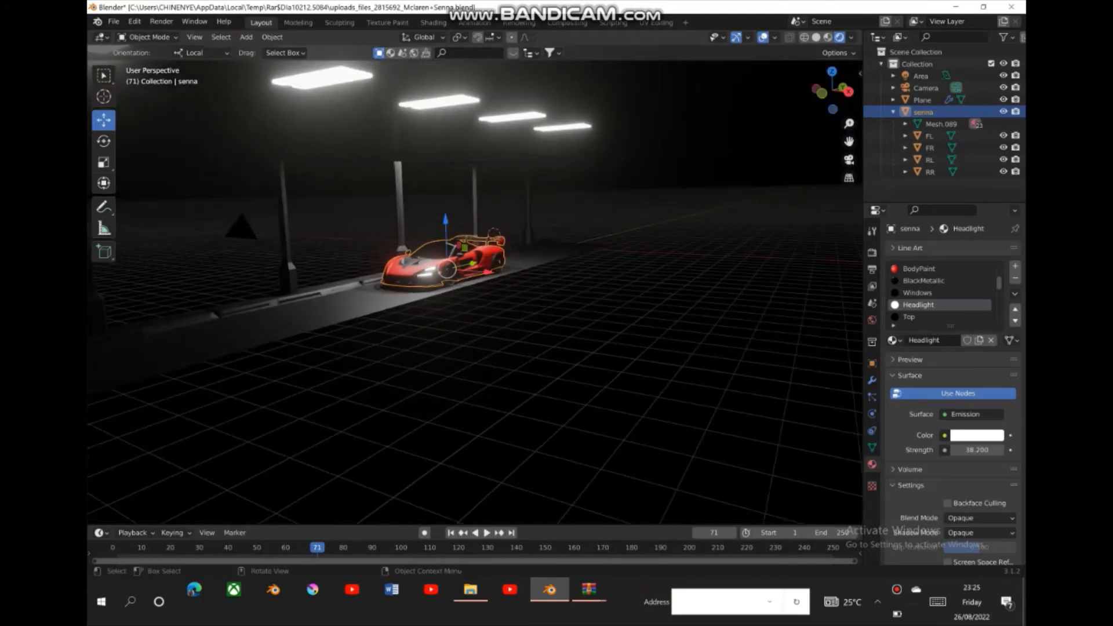
pyautogui.click(450, 158)
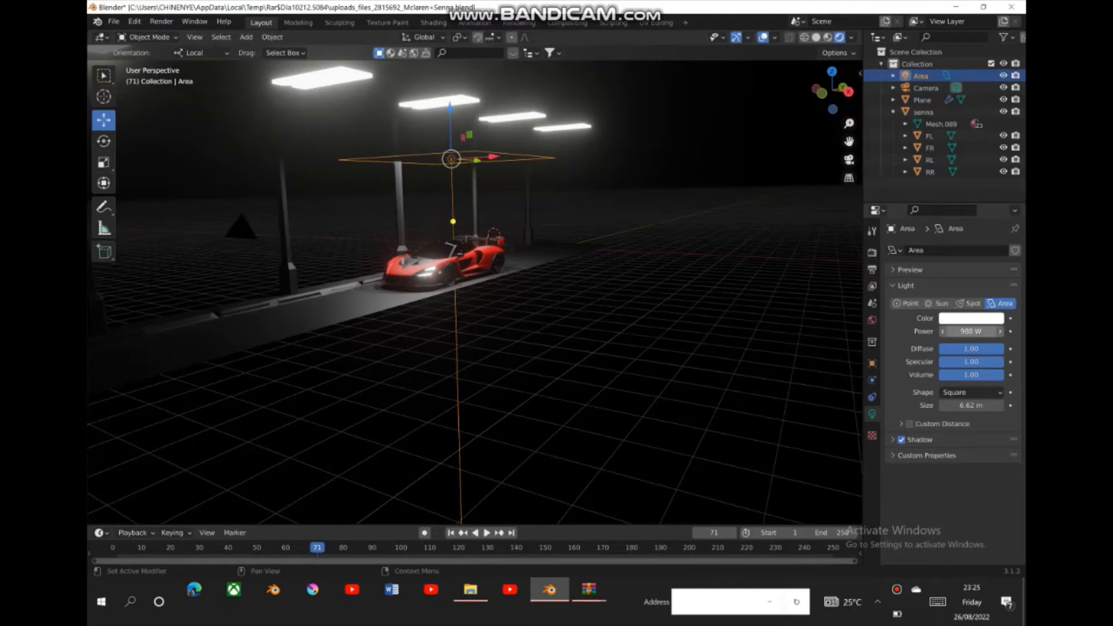
pyautogui.moveTo(971, 331); pyautogui.dragTo(944, 330)
pyautogui.moveTo(971, 333); pyautogui.dragTo(946, 333)
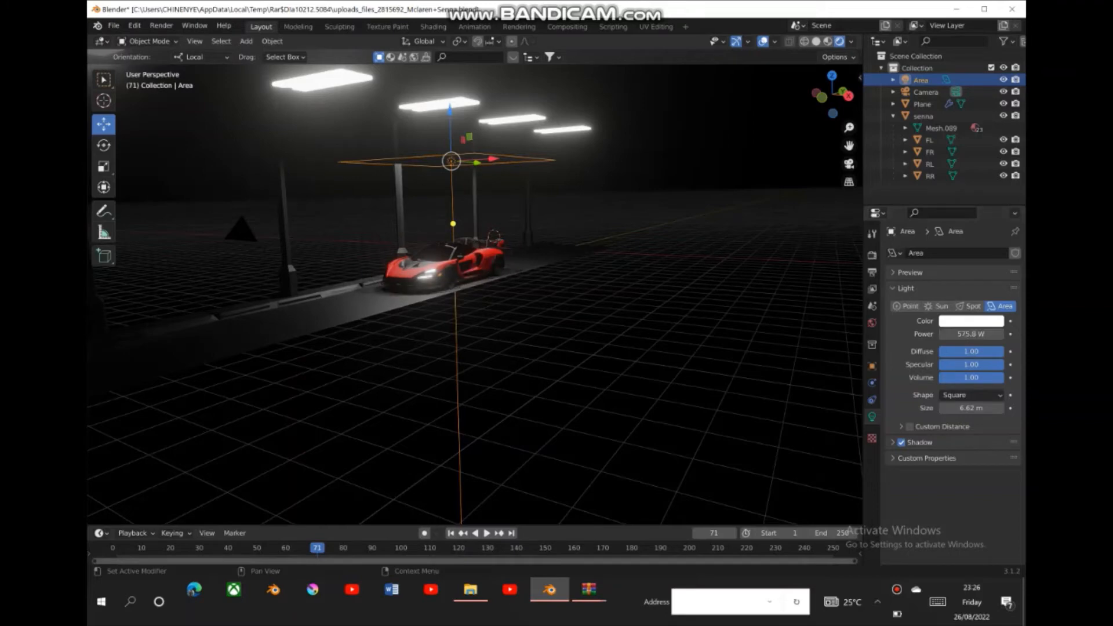
pyautogui.hotkey('alt', 'a')
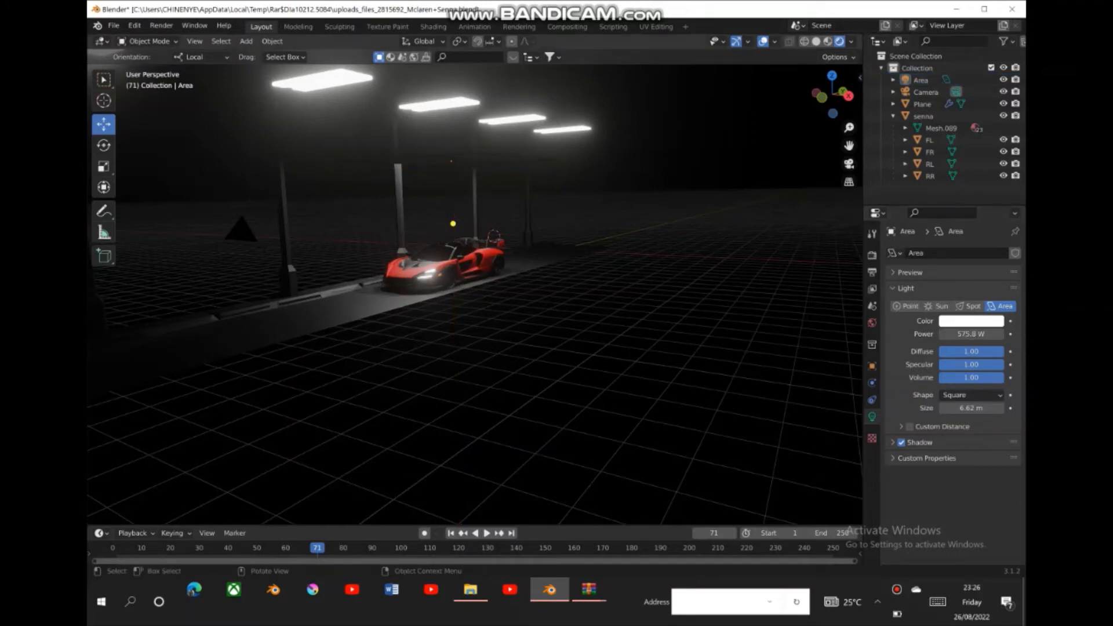
# - Check the lighting through the camera, and switch the viewport to Solid shading for an angled view of the car
pyautogui.click(848, 164)
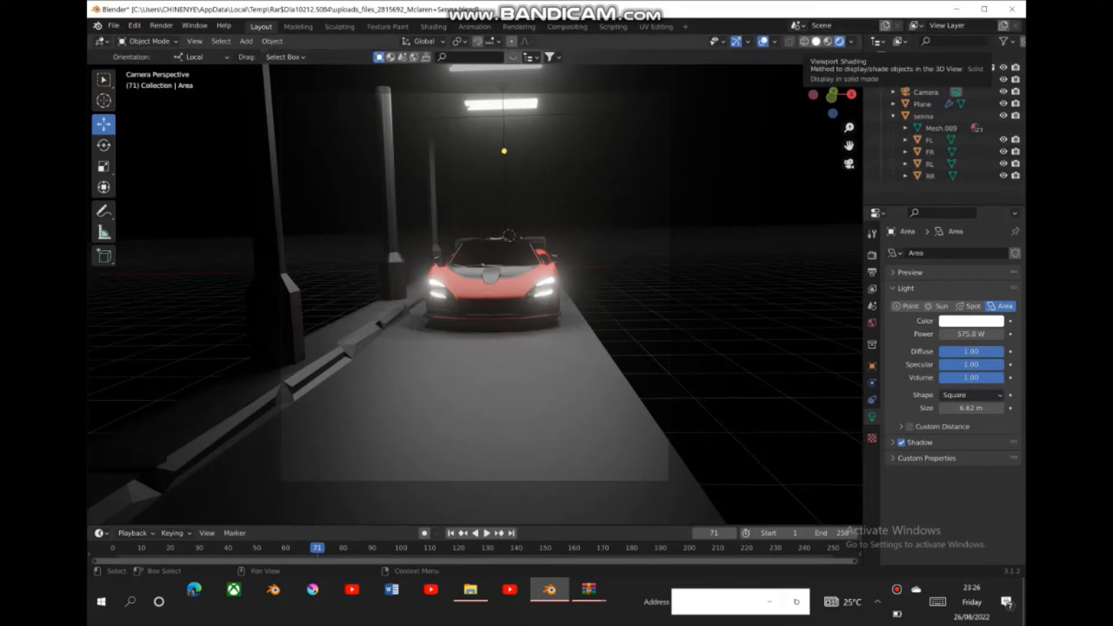
pyautogui.click(816, 41)
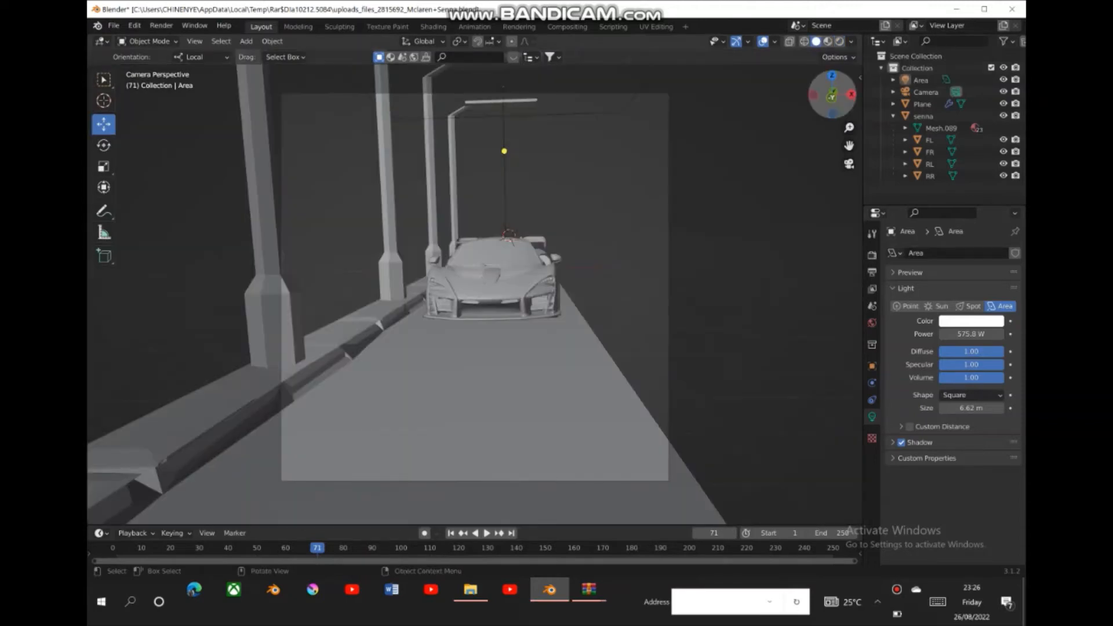
pyautogui.moveTo(830, 95); pyautogui.dragTo(806, 112)
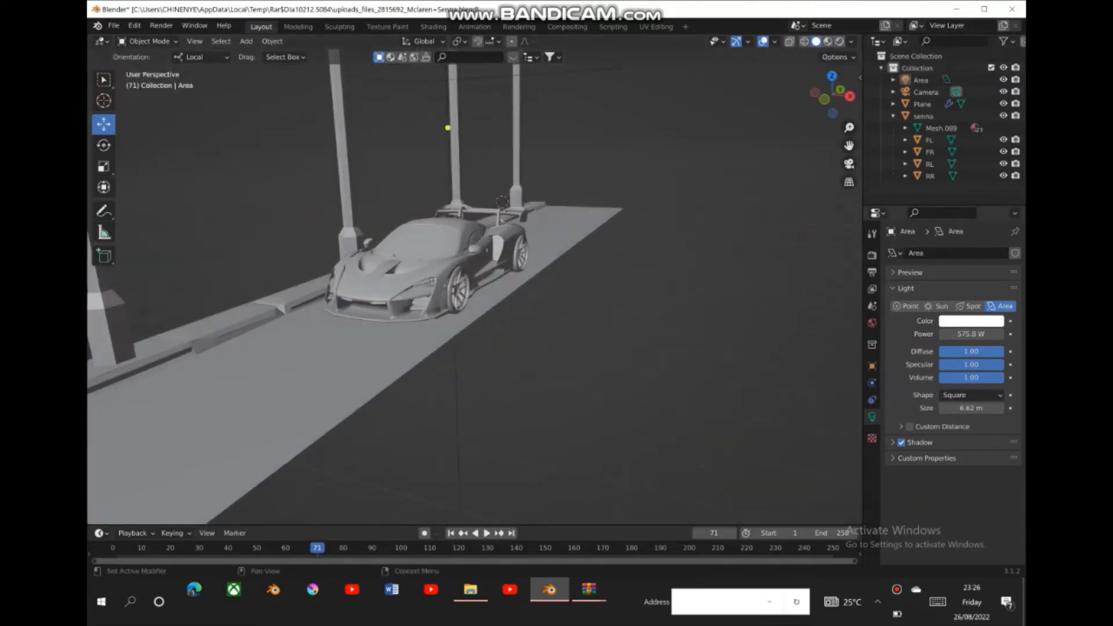
# - Reduce the area light's power further to 386.6 W
pyautogui.doubleClick(971, 334)
pyautogui.write('550')
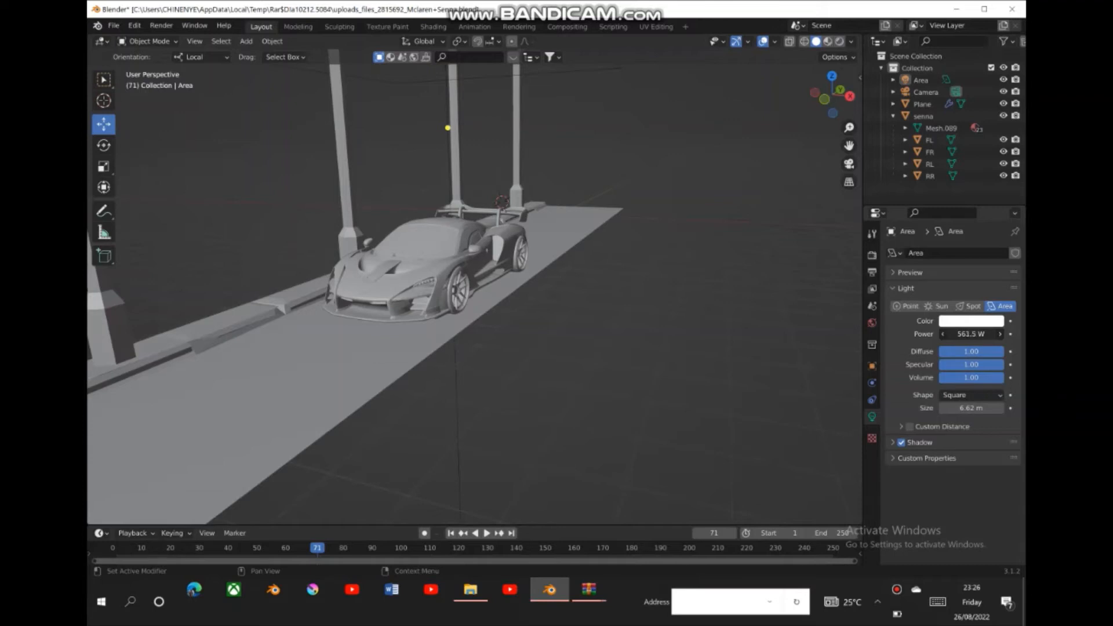
pyautogui.press('Return')
pyautogui.moveTo(971, 334); pyautogui.dragTo(937, 334)
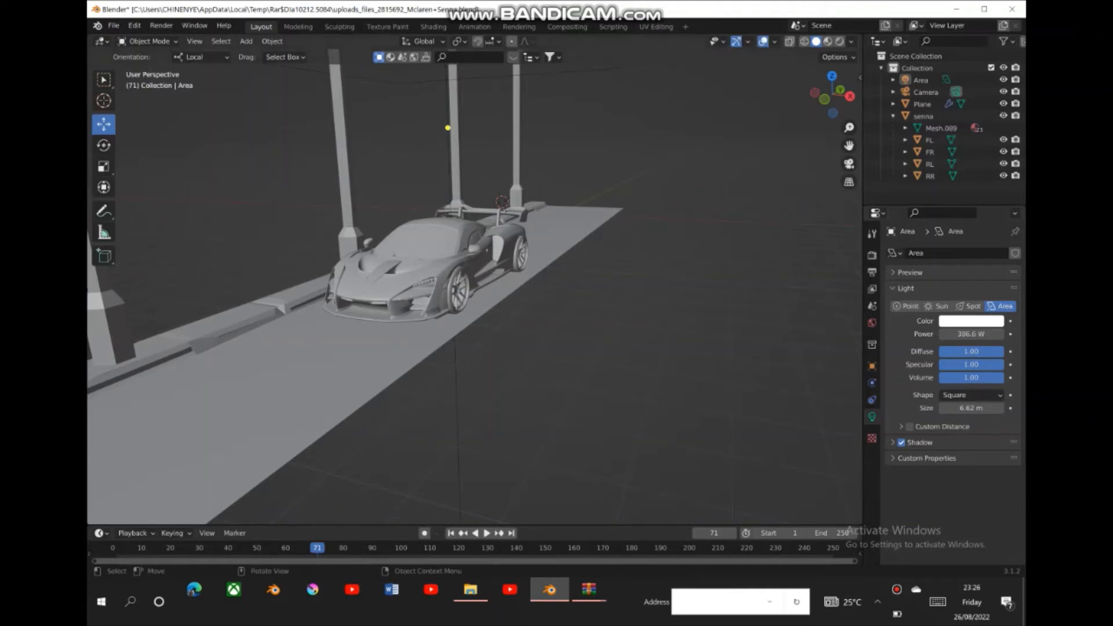
# - Shift the road and street lamps along the Y axis to a location of 1.85 m
pyautogui.moveTo(848, 128); pyautogui.dragTo(849, 168)
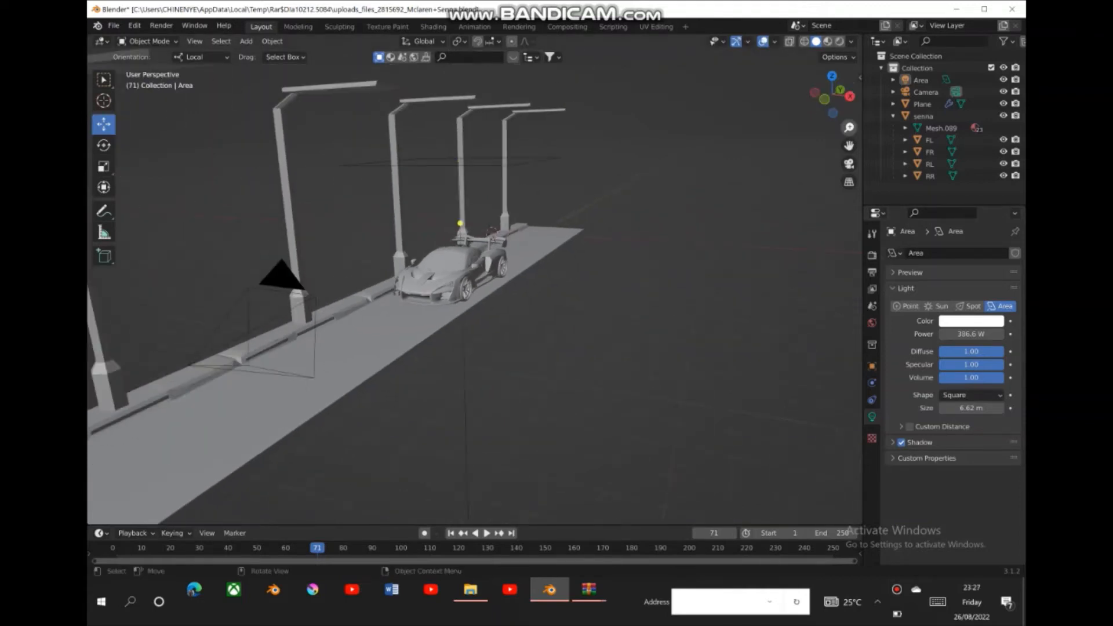
pyautogui.moveTo(832, 95); pyautogui.dragTo(797, 95)
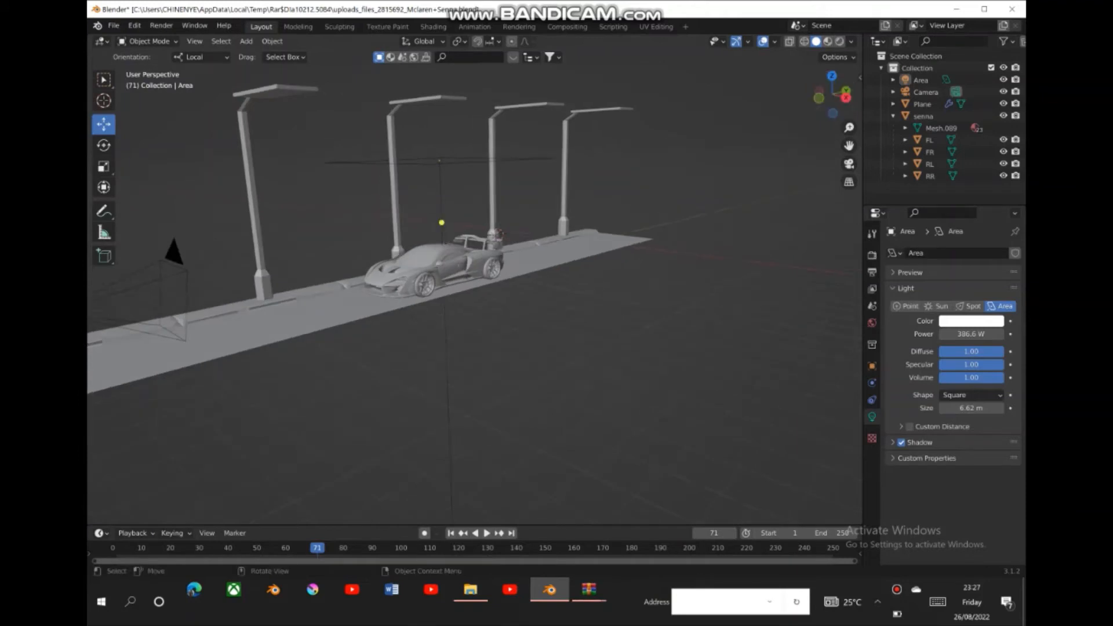
pyautogui.click(540, 258)
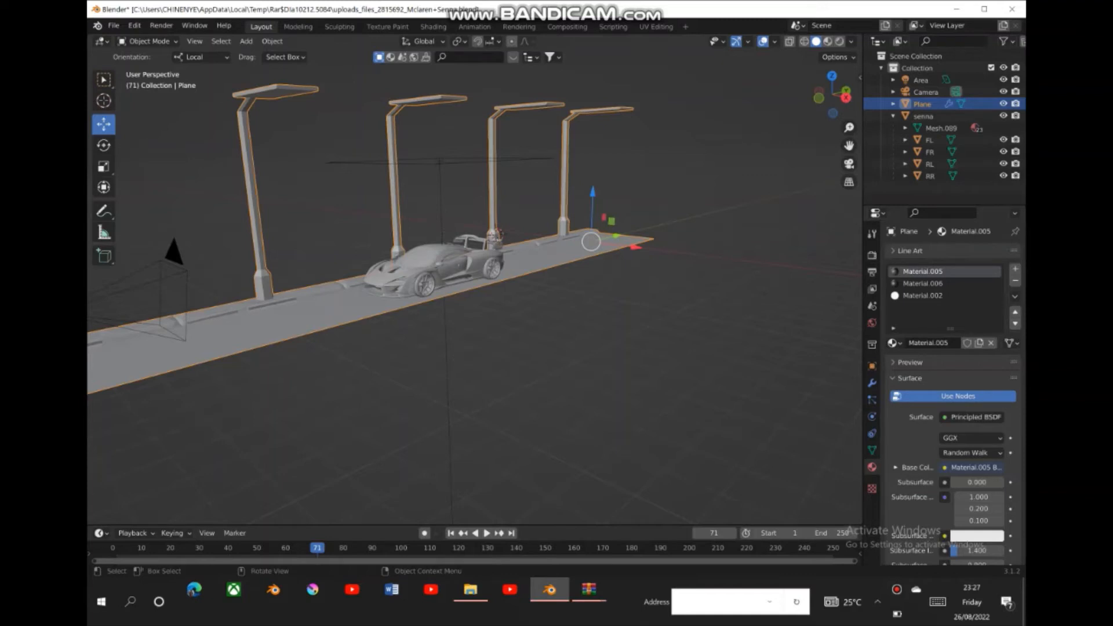
pyautogui.click(872, 366)
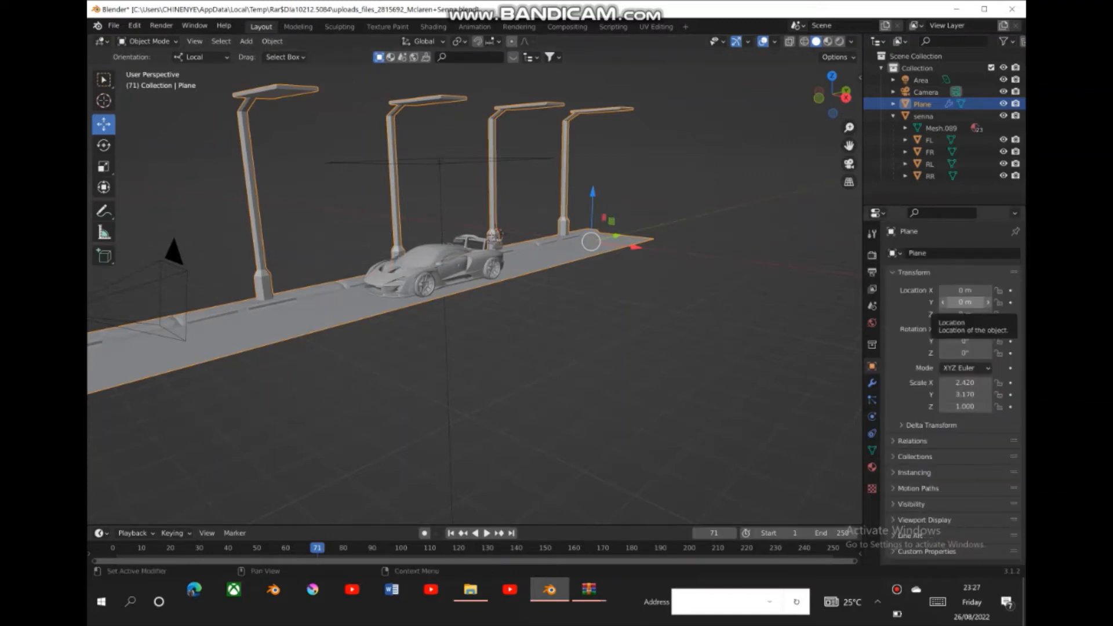
pyautogui.moveTo(965, 302)
pyautogui.mouseDown()
pyautogui.moveTo(1020, 302)
pyautogui.moveTo(930, 302)
pyautogui.moveTo(968, 302)
pyautogui.mouseUp()
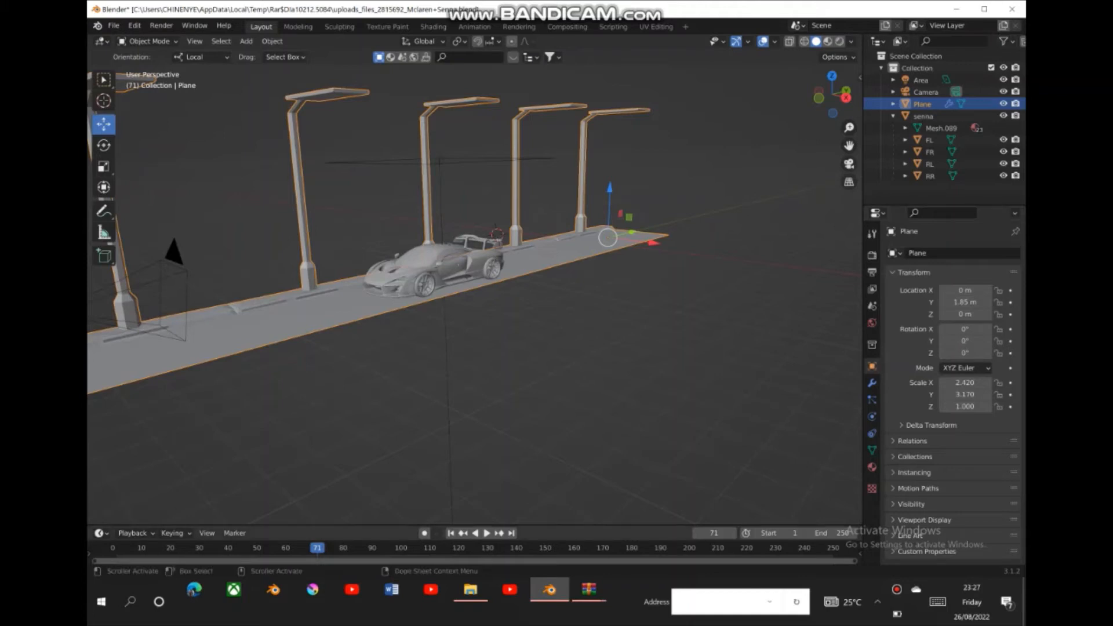
# - Set the timeline's end frame to 150
pyautogui.click(832, 533)
pyautogui.click(937, 602)
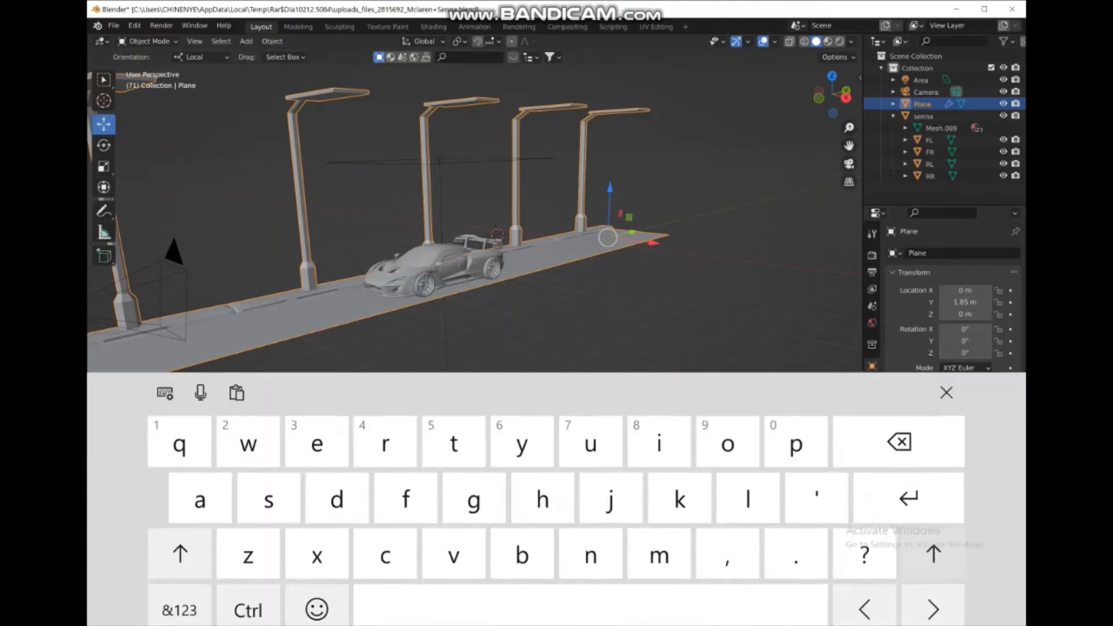
pyautogui.click(908, 482)
pyautogui.click(180, 538)
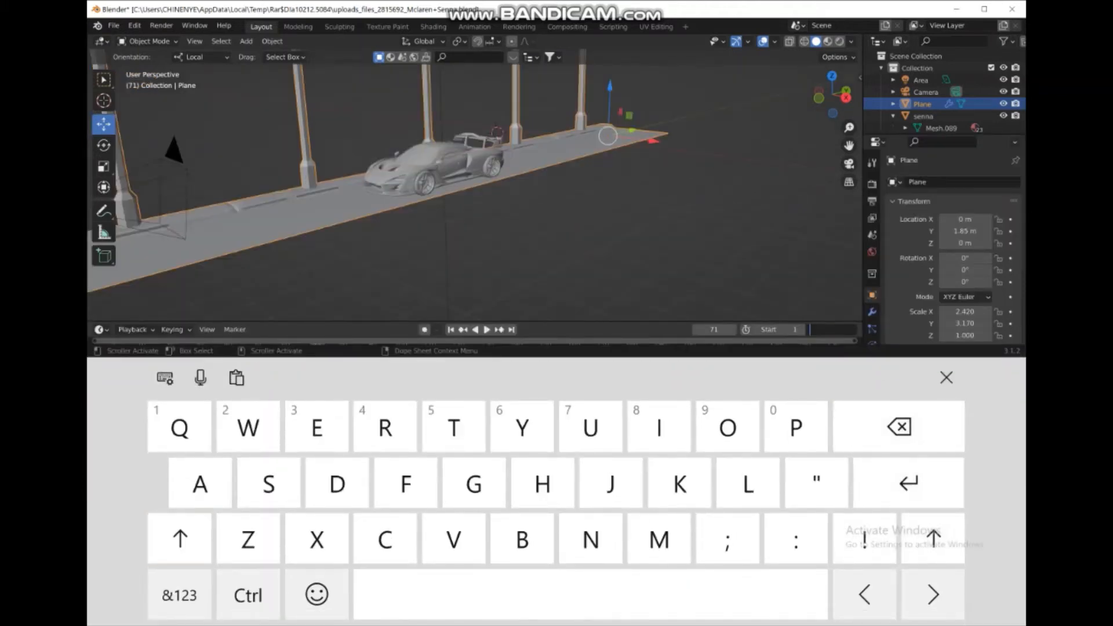
pyautogui.click(180, 594)
pyautogui.click(692, 427)
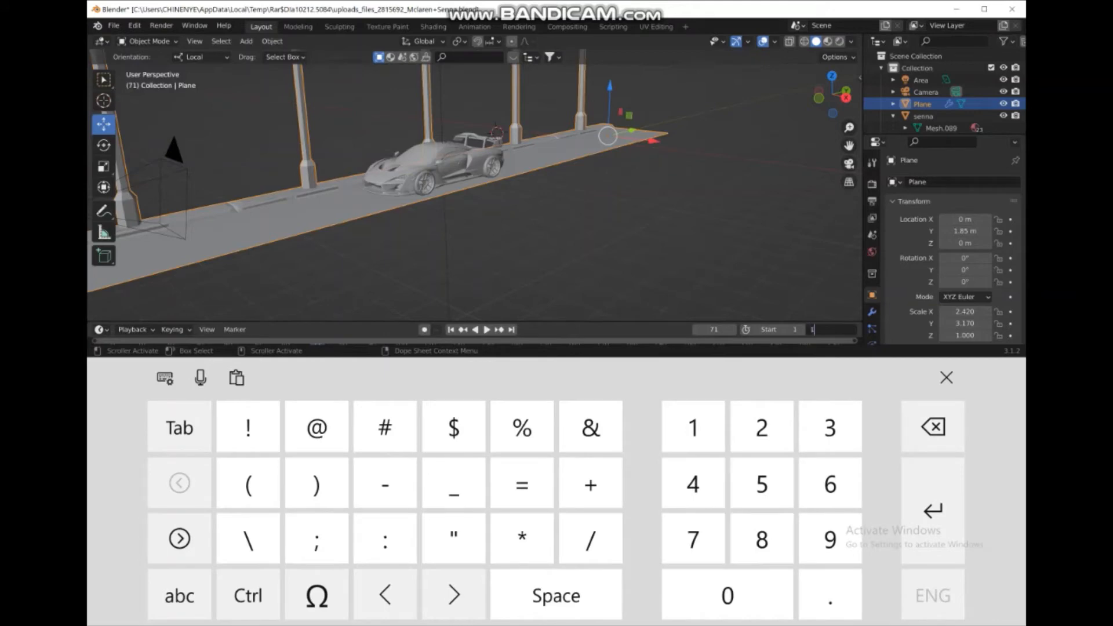
pyautogui.click(761, 484)
pyautogui.click(727, 595)
pyautogui.click(946, 377)
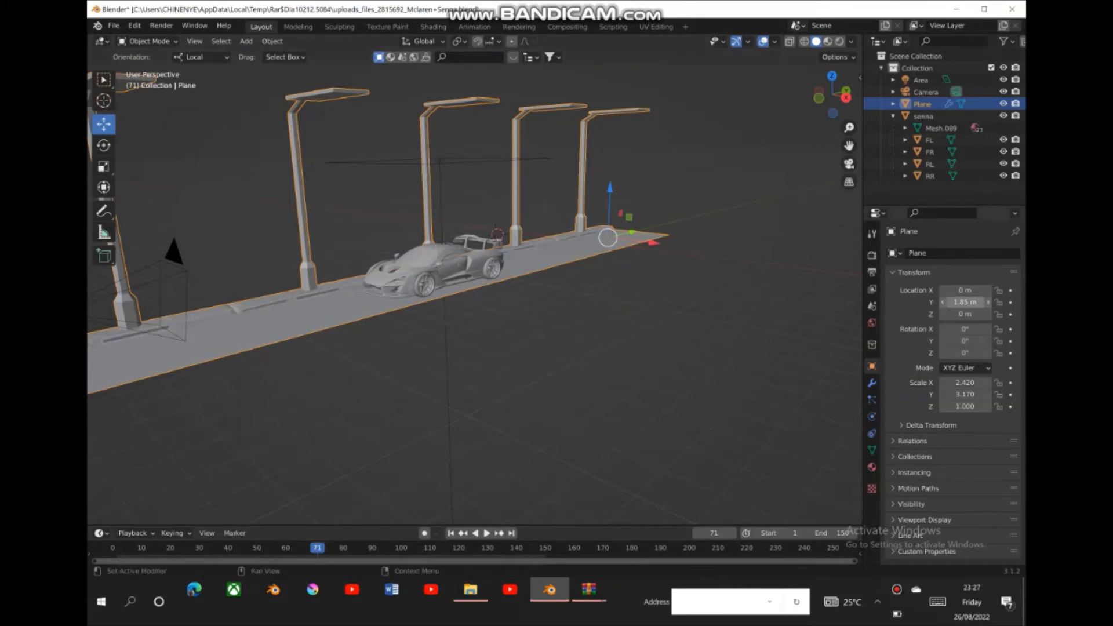
# - Set the Y location of the road and street lamps to -4.57 m
pyautogui.moveTo(963, 302); pyautogui.dragTo(901, 302)
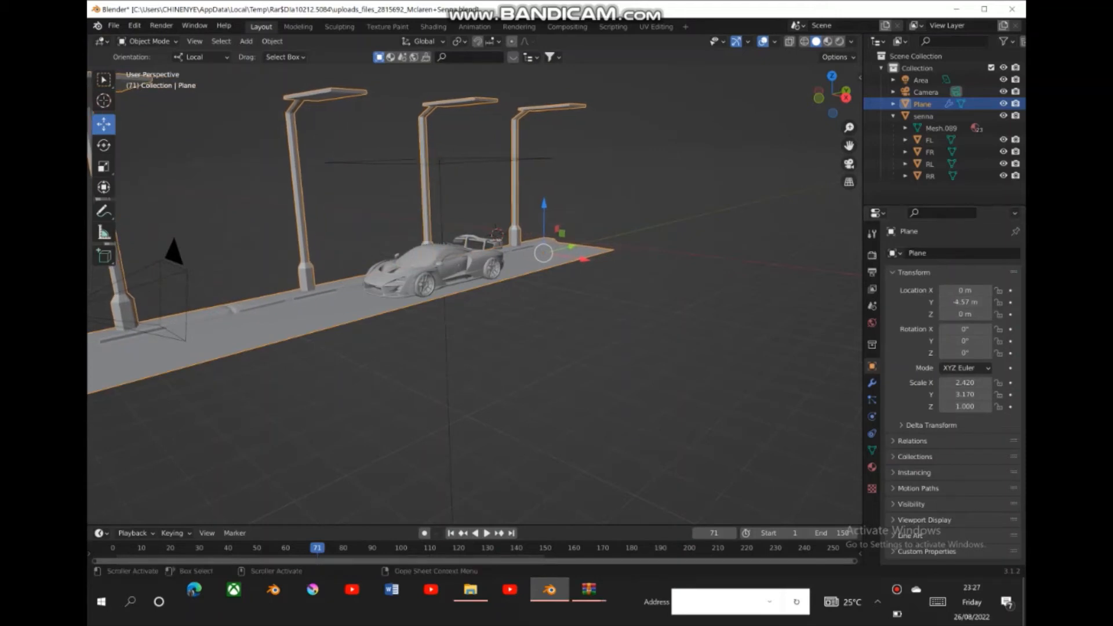
# - Set the scene's output frame rate to 29.97 fps
pyautogui.click(872, 272)
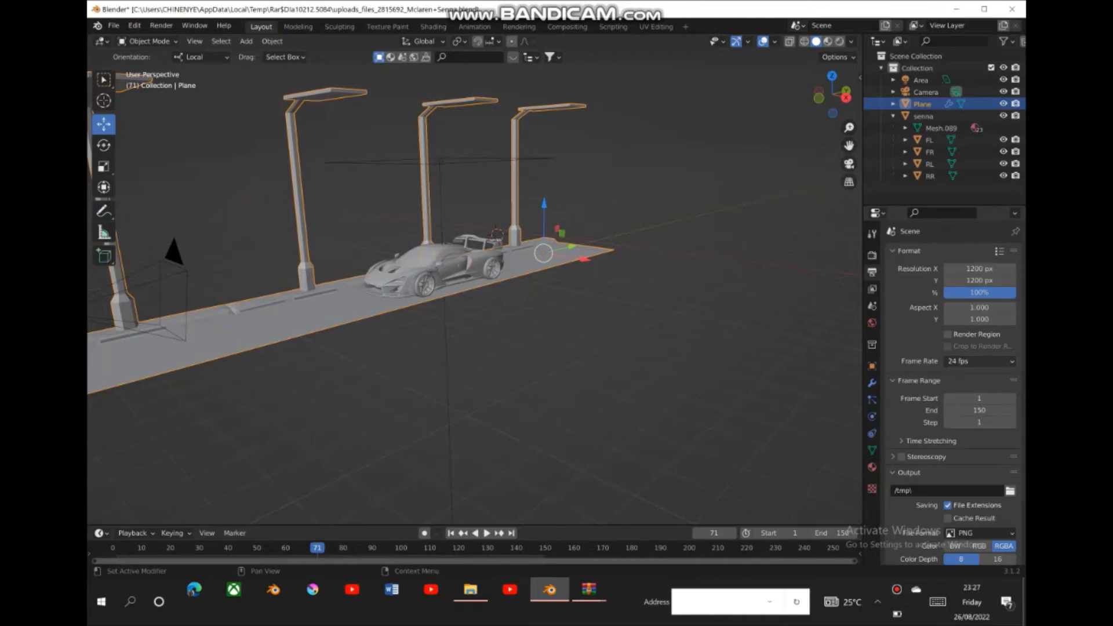
pyautogui.click(1006, 360)
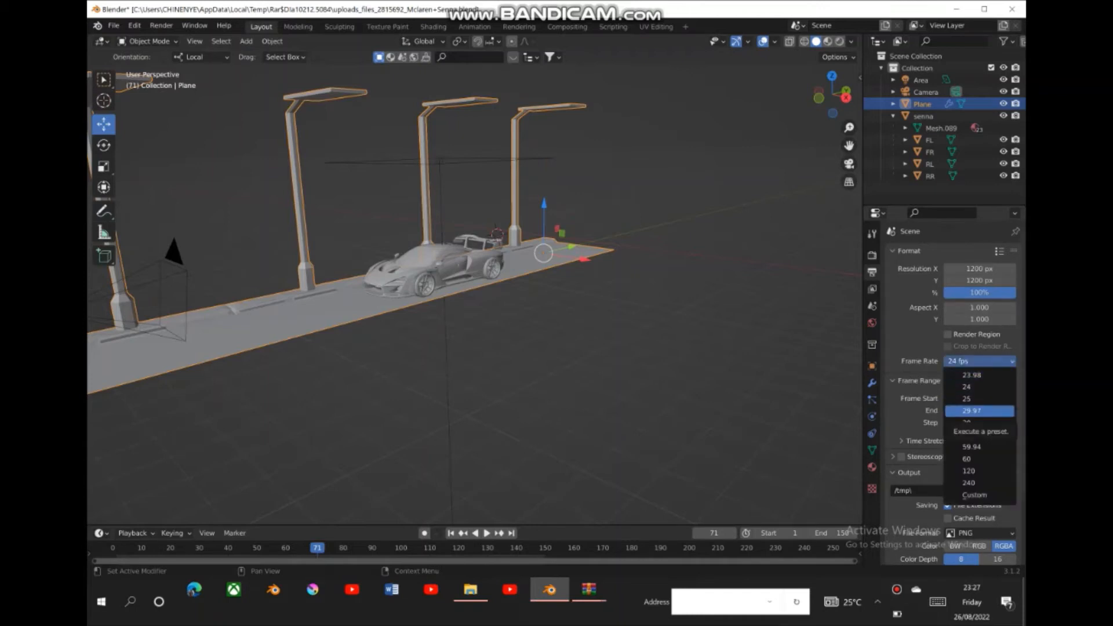
pyautogui.click(980, 411)
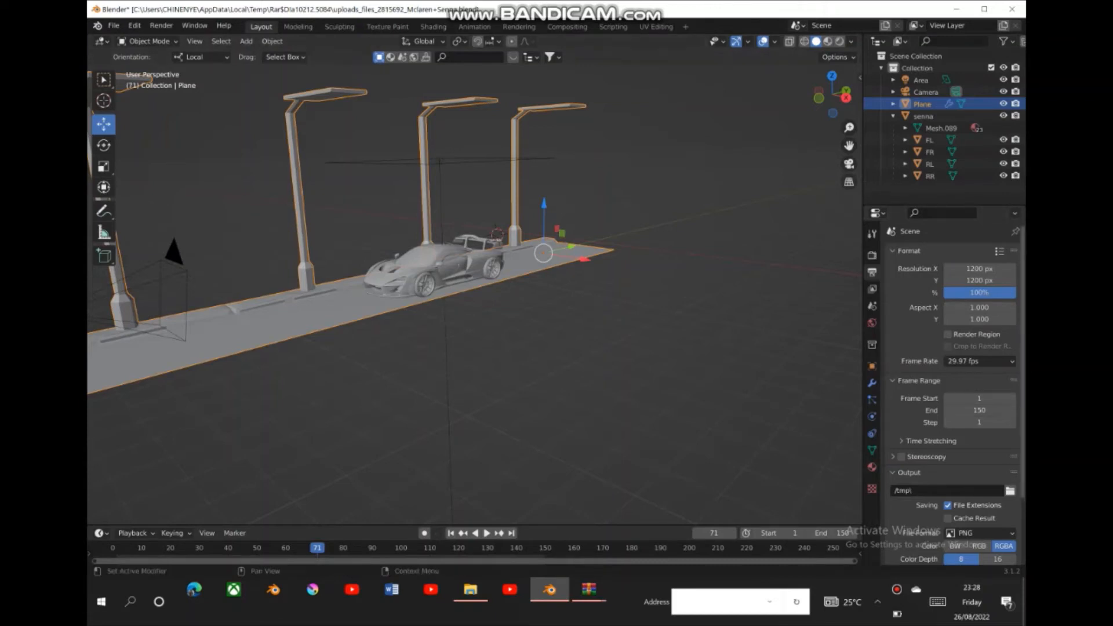
pyautogui.scroll(-2, 953, 394)
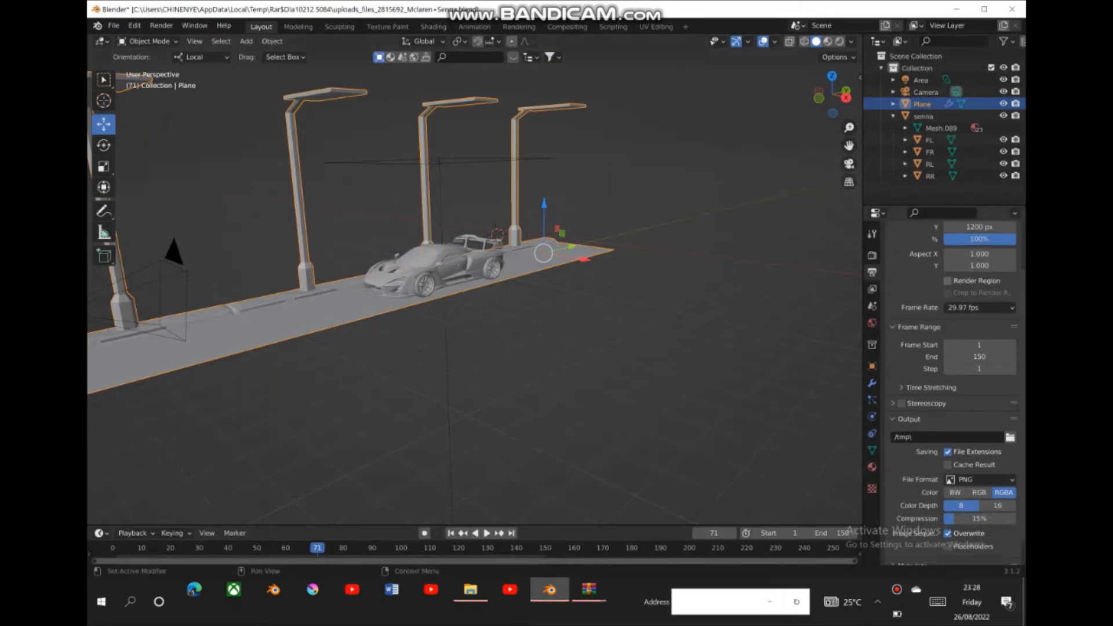
pyautogui.scroll(2, 953, 394)
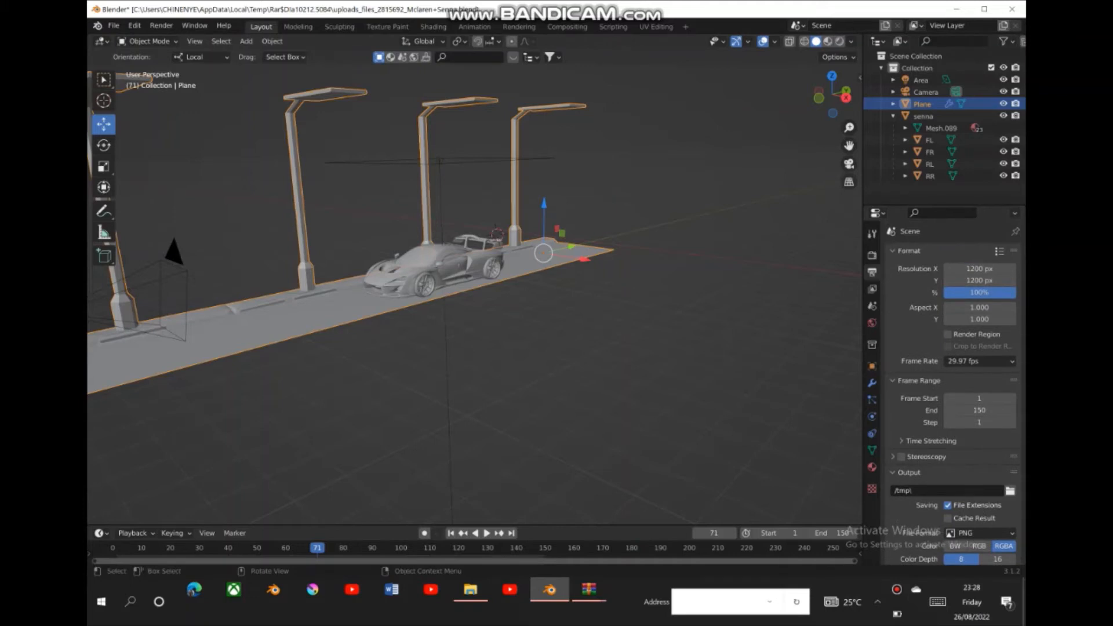
# - Keyframe the road and street lamps' Y location of -4.57 m at frame 1
pyautogui.click(871, 366)
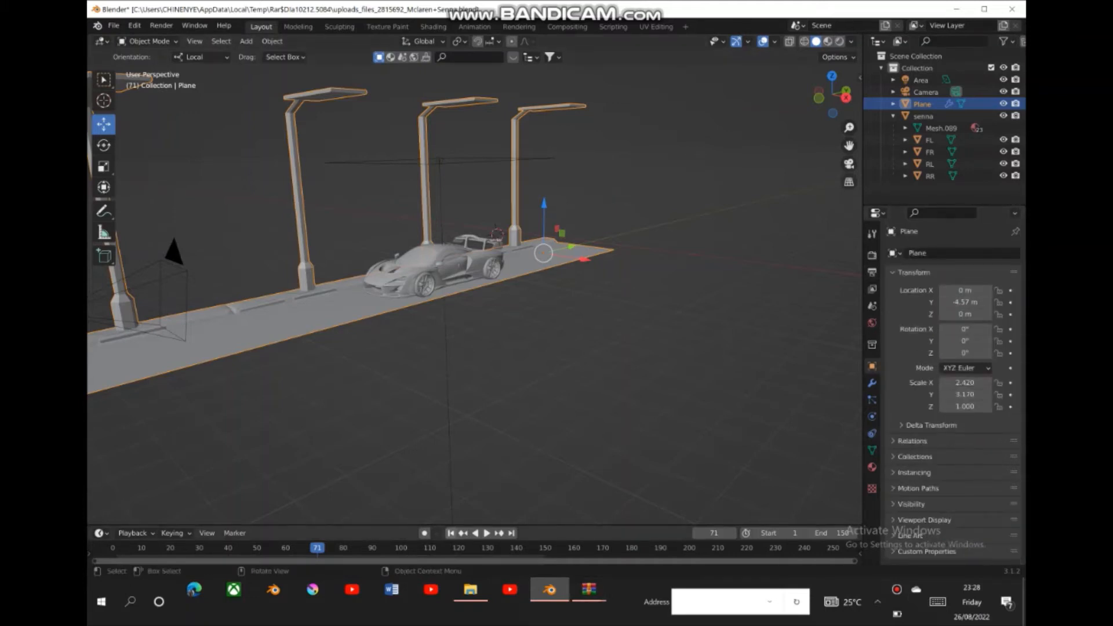
pyautogui.click(450, 533)
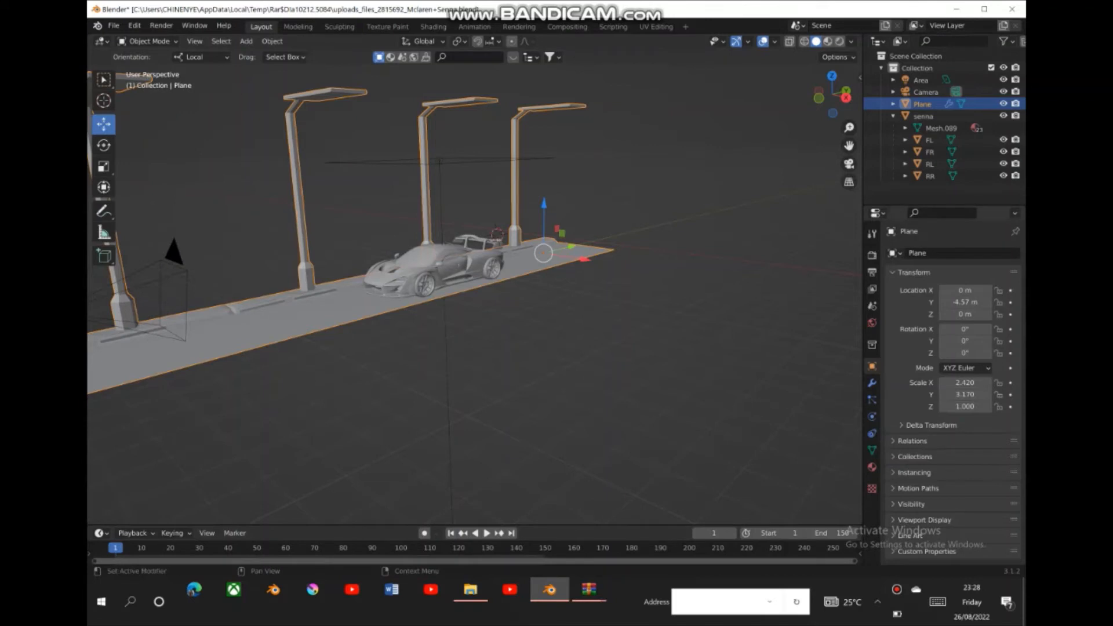
pyautogui.click(1011, 302)
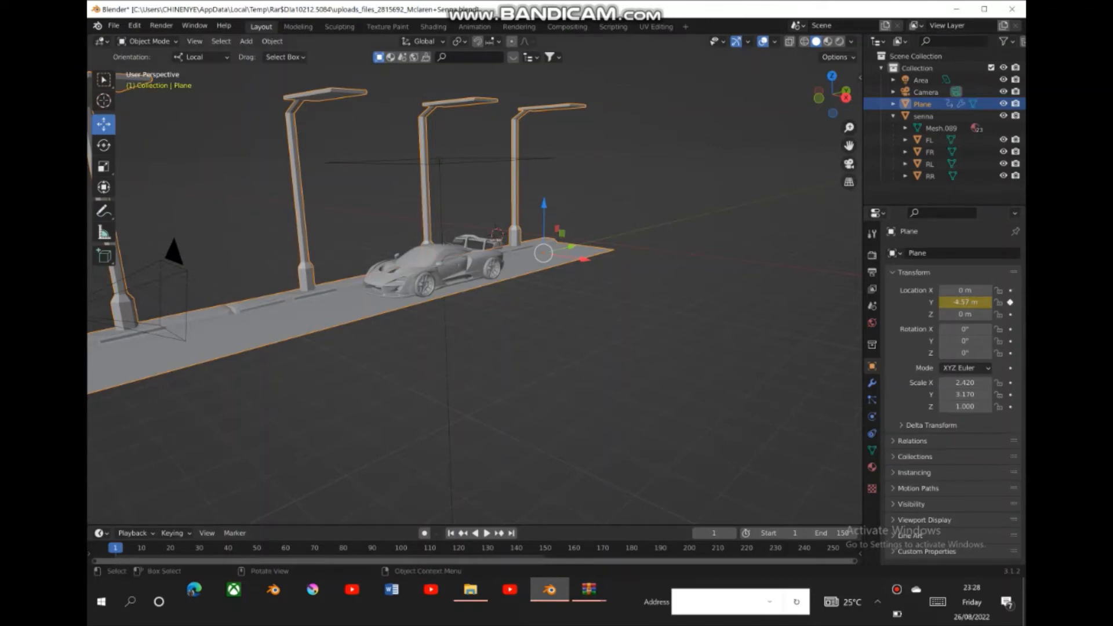
# - At frame 150, set the Y location of the road and street lamps to 119.27 m and keyframe it
pyautogui.click(511, 532)
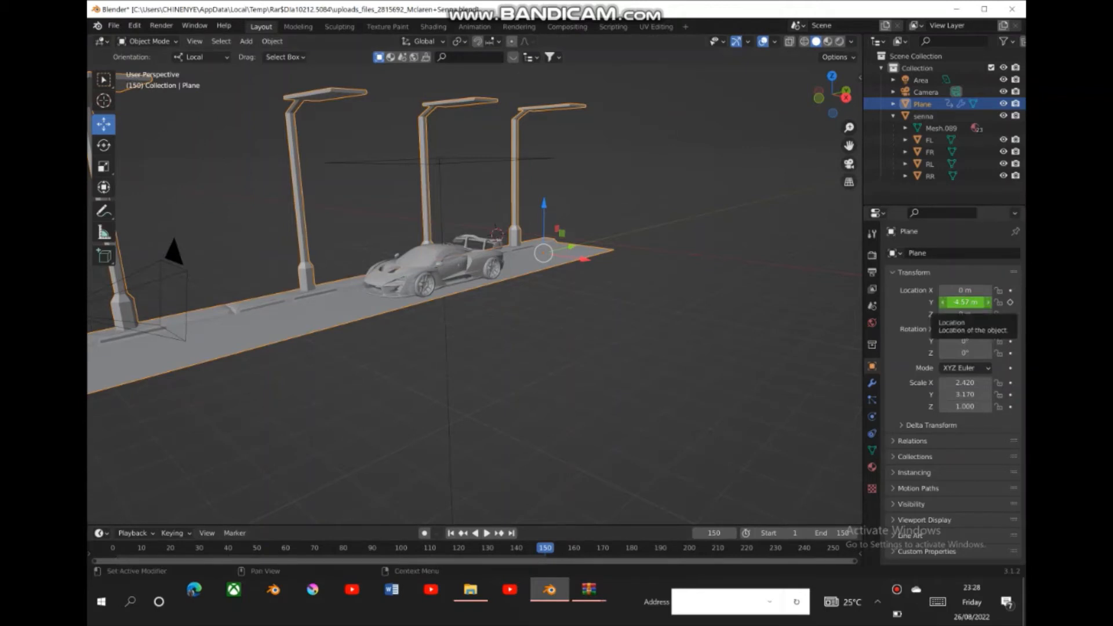
pyautogui.moveTo(962, 301); pyautogui.dragTo(1013, 302)
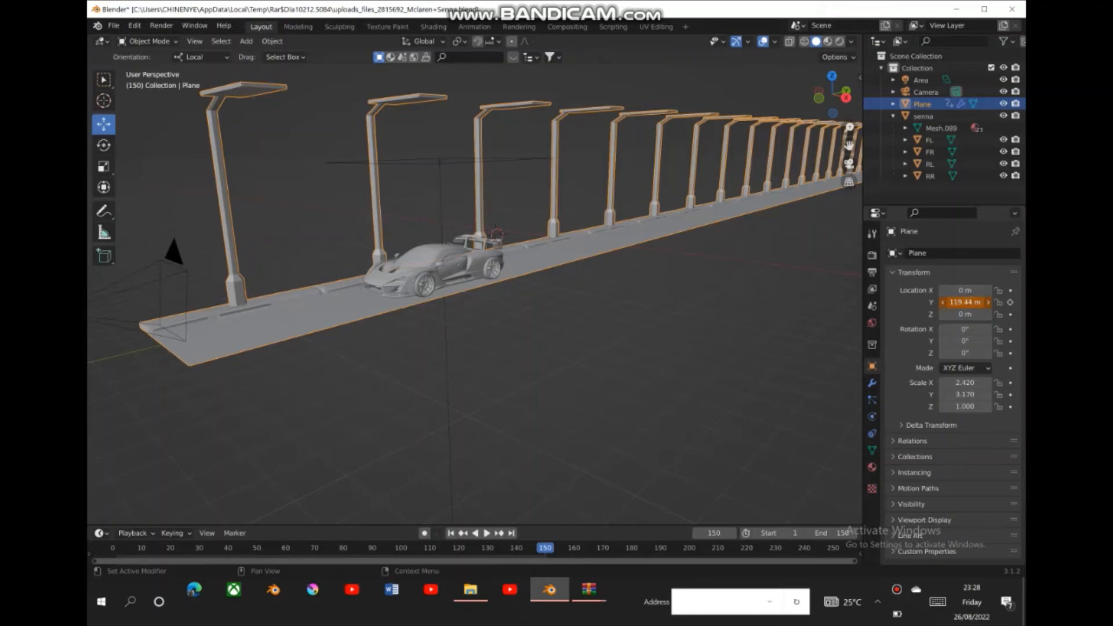
pyautogui.moveTo(1014, 302); pyautogui.dragTo(1012, 302)
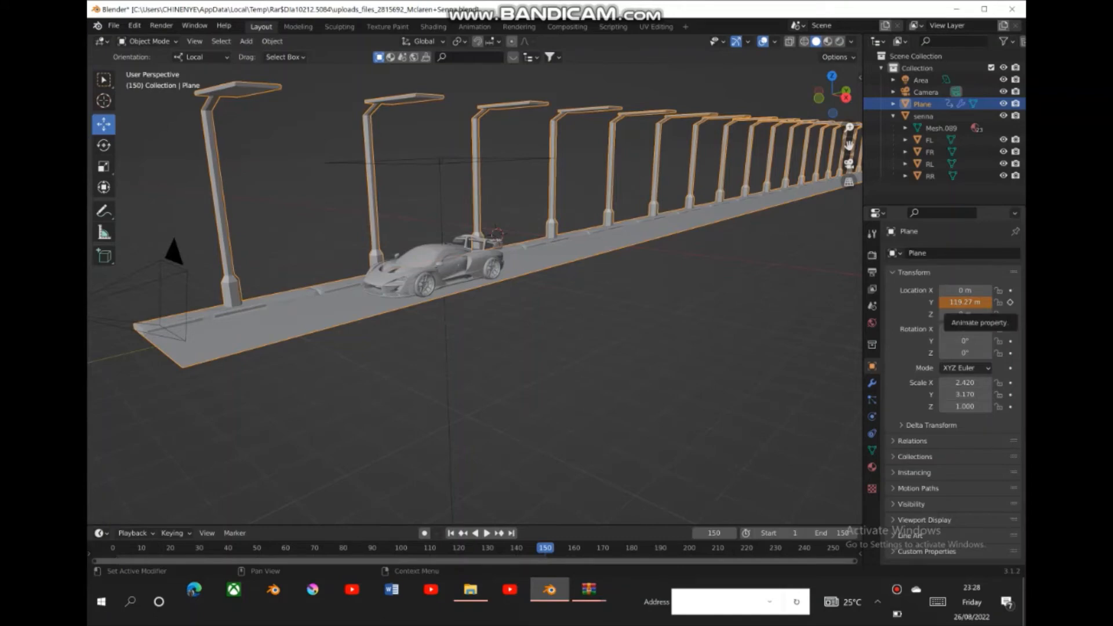
pyautogui.click(1011, 302)
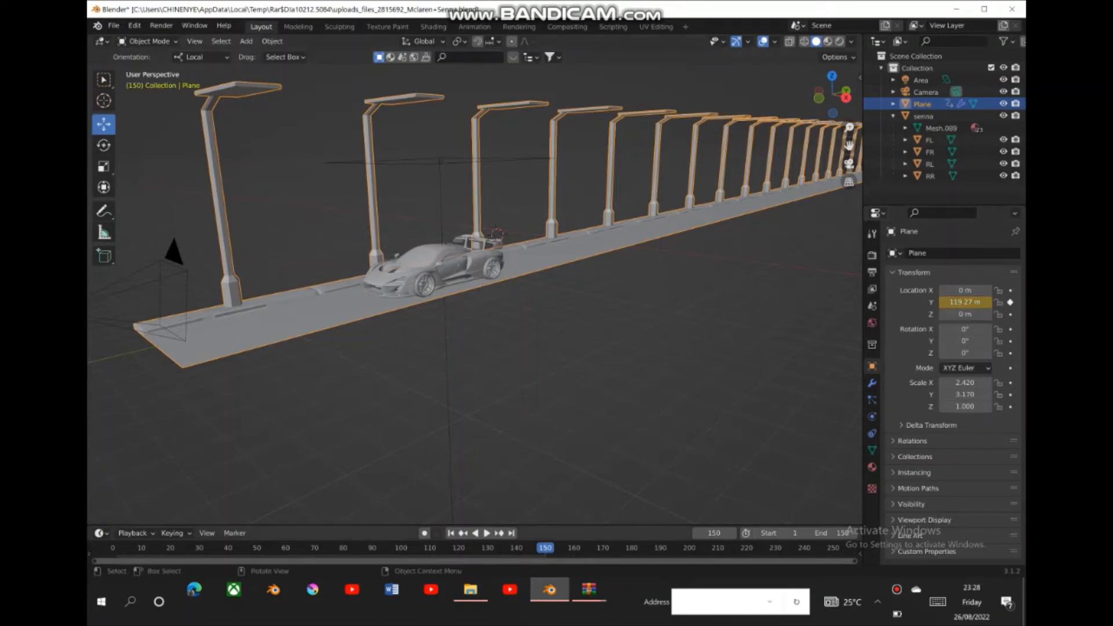
# - Play back the animation of the road and lamps passing the car, deselect everything and return to frame 1
pyautogui.click(450, 532)
pyautogui.press('space')
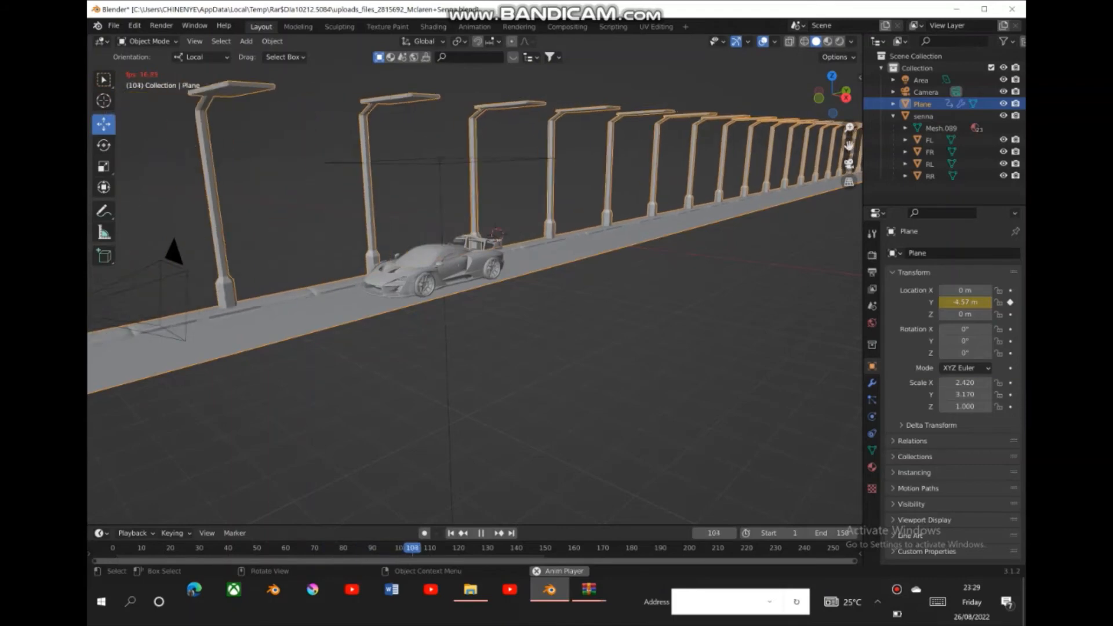
pyautogui.press('space')
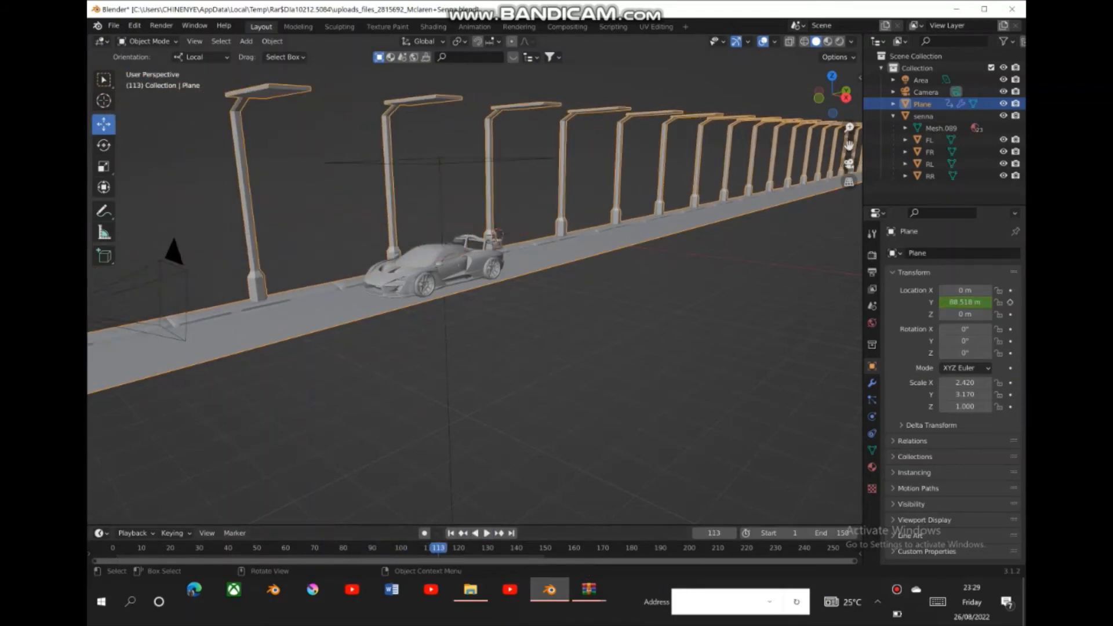
pyautogui.hotkey('alt', 'a')
pyautogui.click(451, 533)
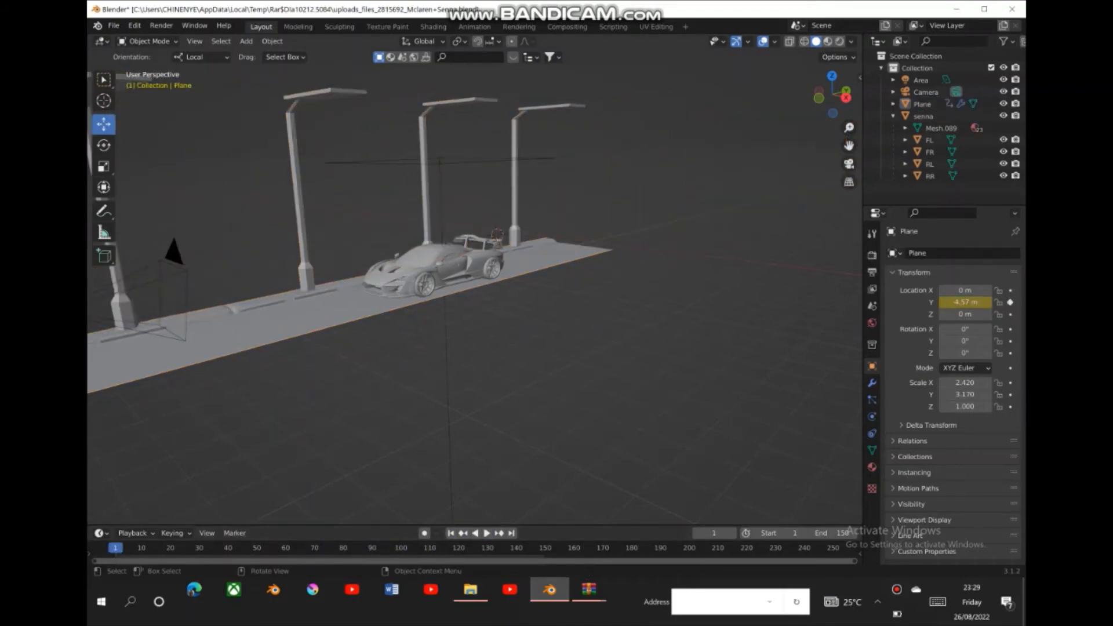
# - Preview the animation in rendered shading from the camera view, then go back to the first frame
pyautogui.click(839, 41)
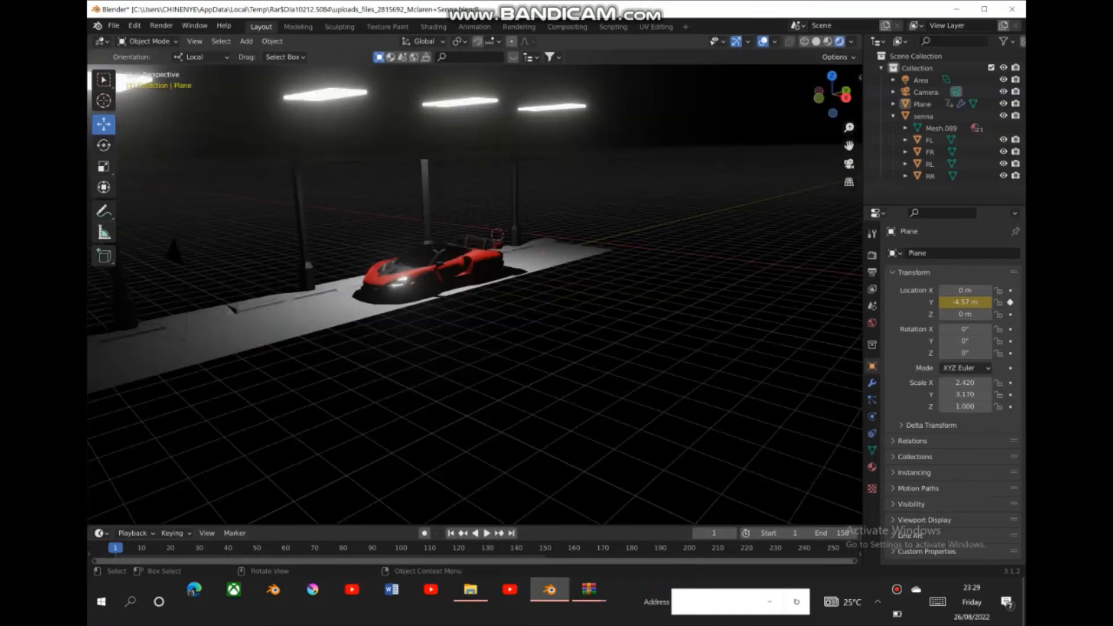
pyautogui.click(848, 164)
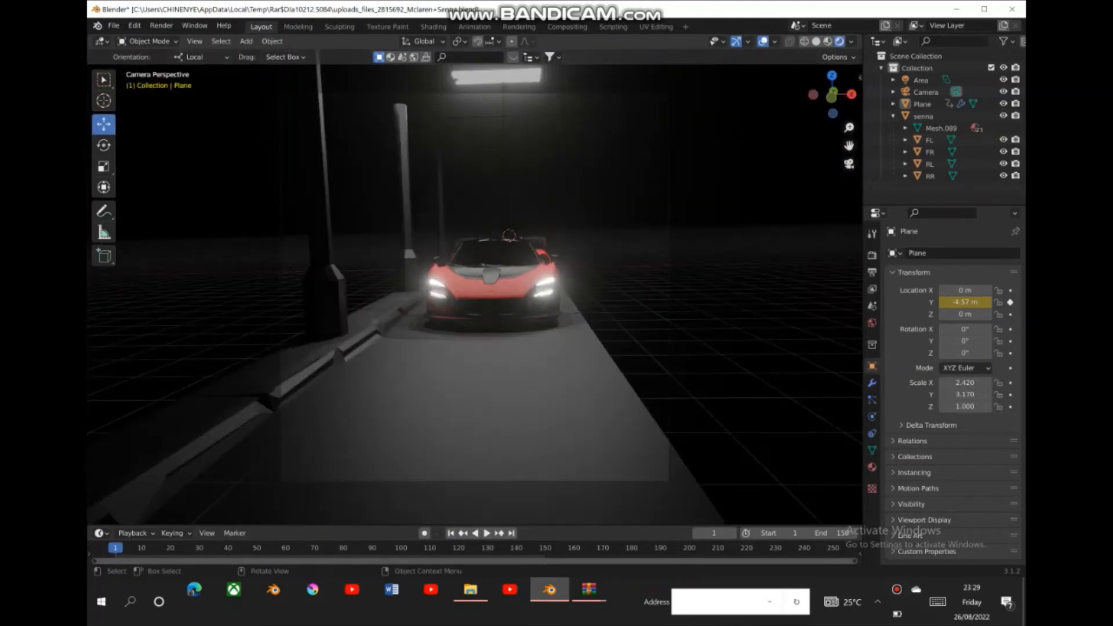
pyautogui.press('space')
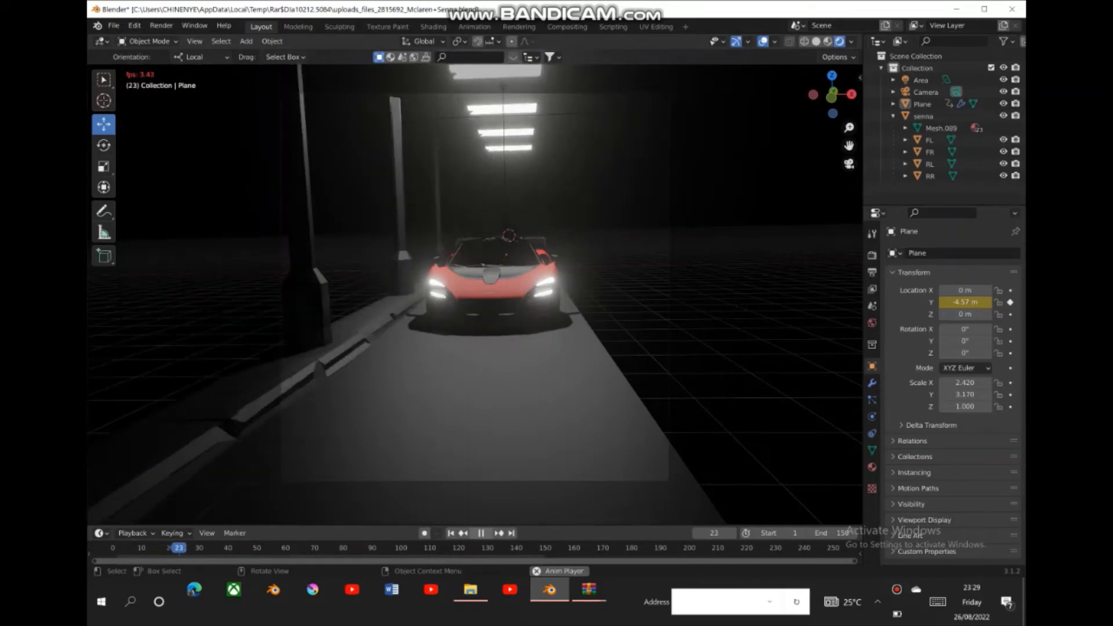
pyautogui.press('space')
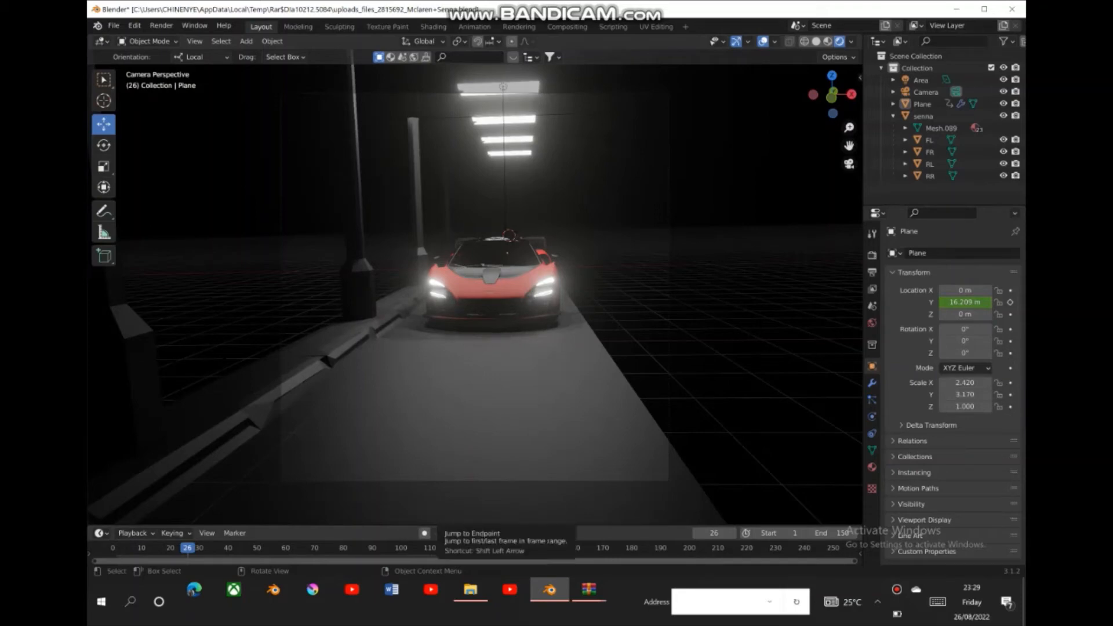
pyautogui.click(450, 533)
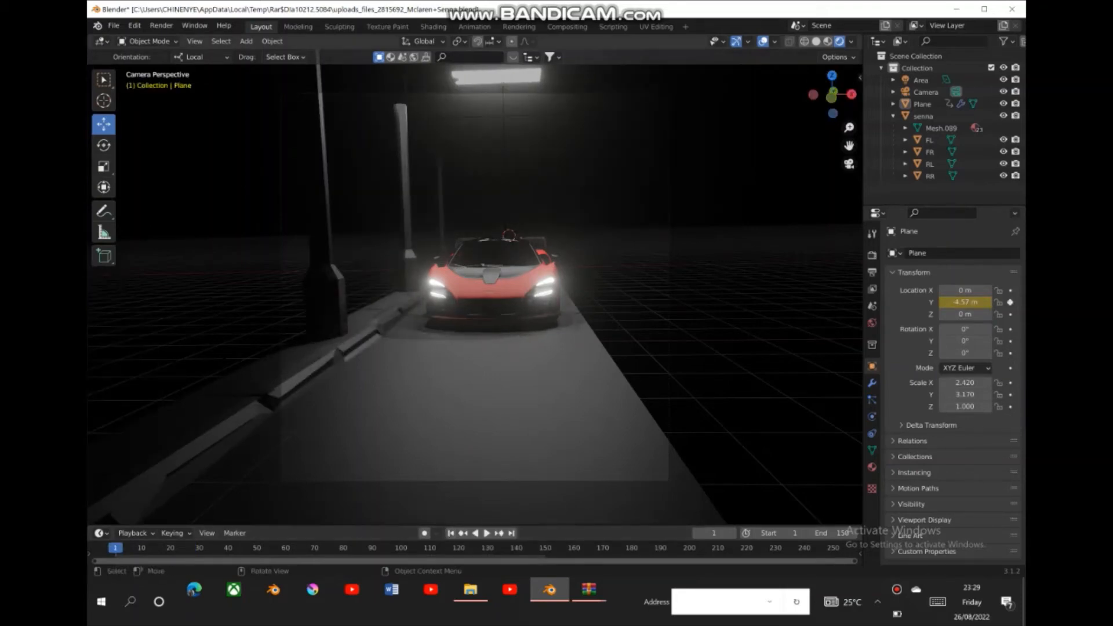
# - Return the viewport to solid shading, leave the camera view and select the car on the road
pyautogui.click(816, 41)
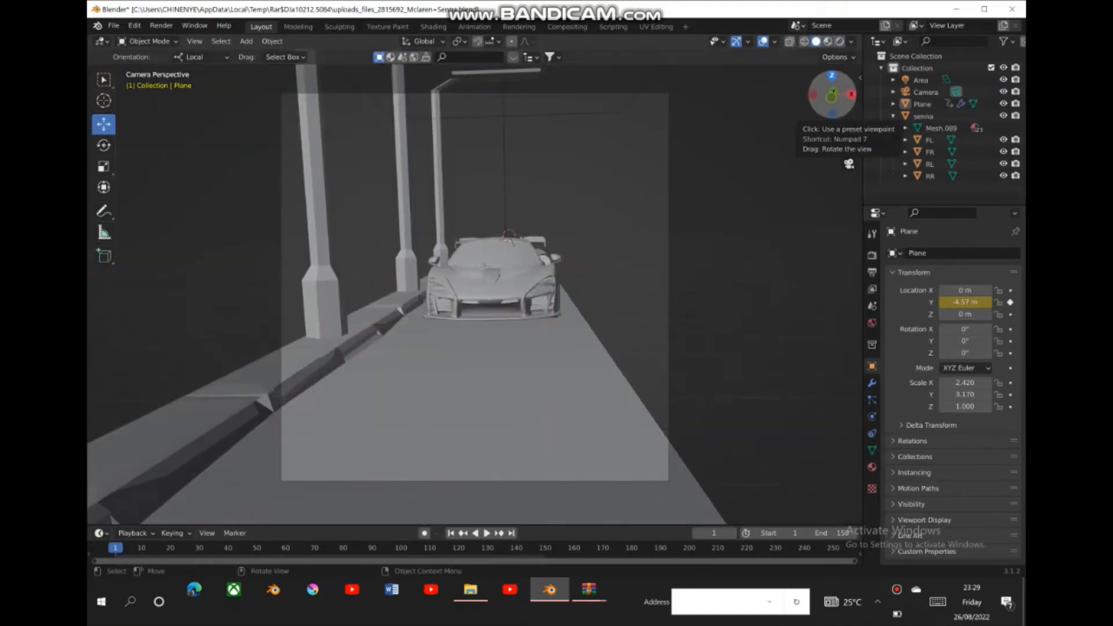
pyautogui.moveTo(832, 94); pyautogui.dragTo(852, 87)
pyautogui.moveTo(848, 127); pyautogui.dragTo(849, 200)
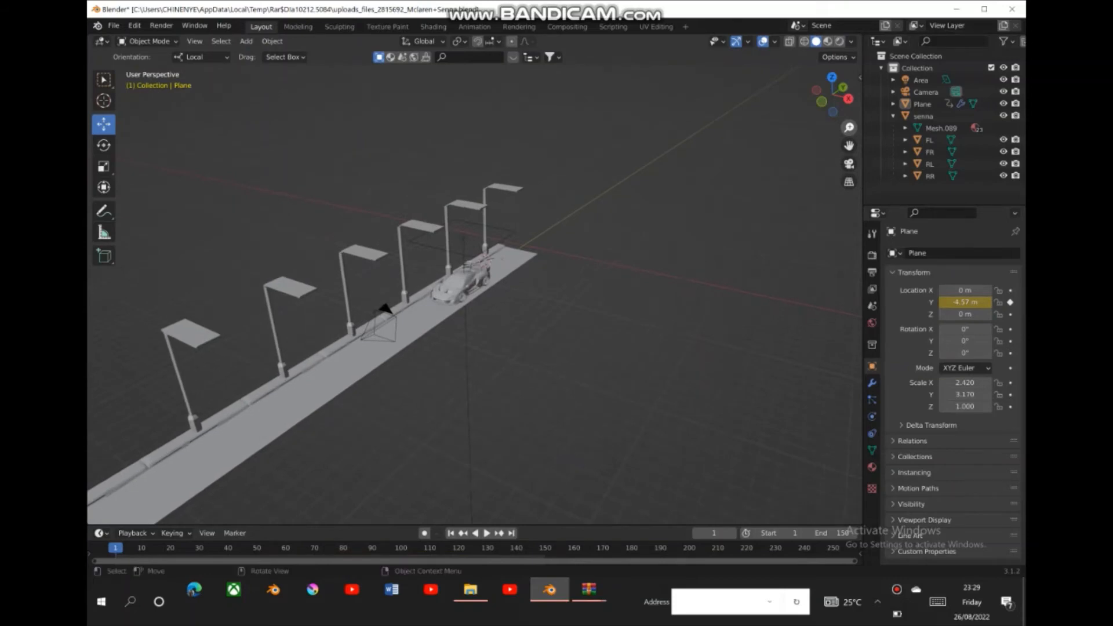
pyautogui.moveTo(832, 93)
pyautogui.mouseDown()
pyautogui.moveTo(861, 92)
pyautogui.moveTo(849, 119)
pyautogui.moveTo(849, 106)
pyautogui.mouseUp()
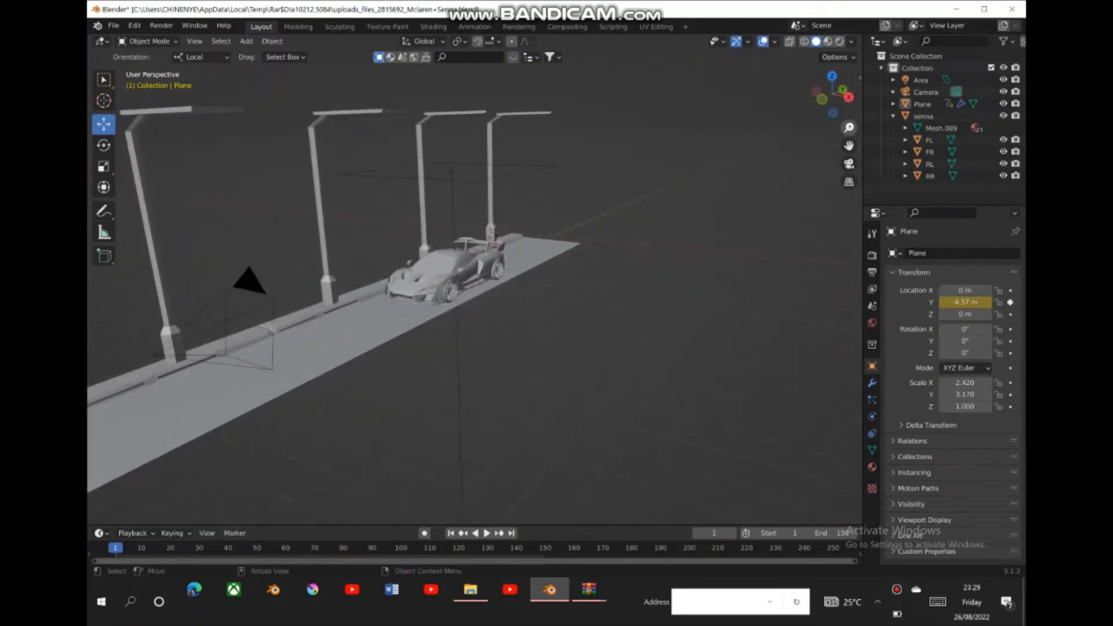
pyautogui.click(438, 270)
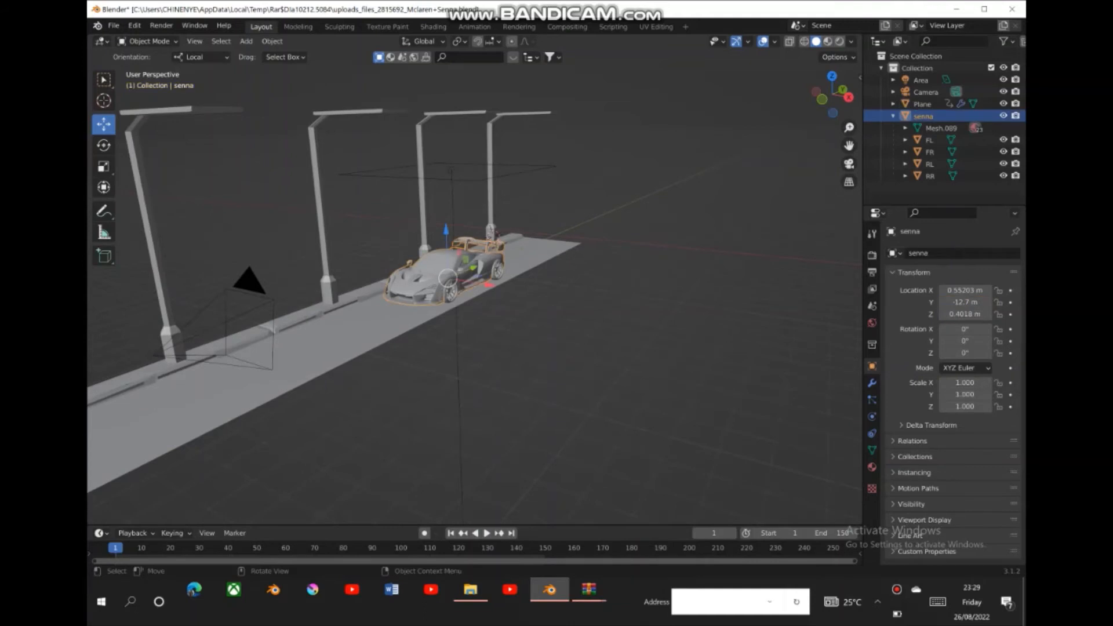
pyautogui.moveTo(492, 4)
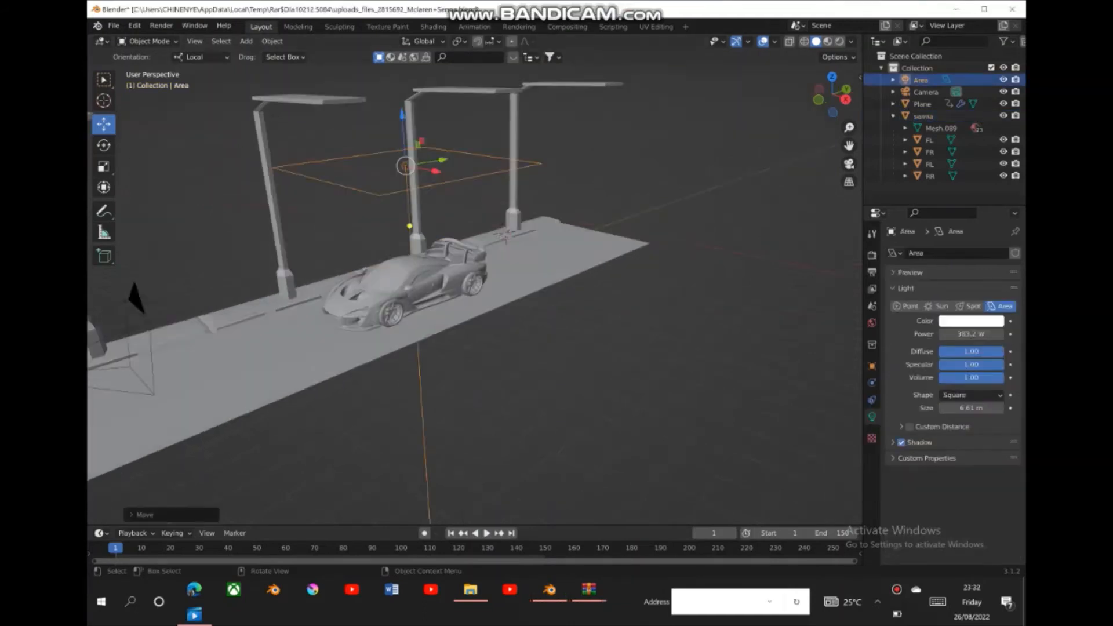
# - Play the moving-road animation through the camera in solid shading and return to frame 1
pyautogui.press('KP_0')
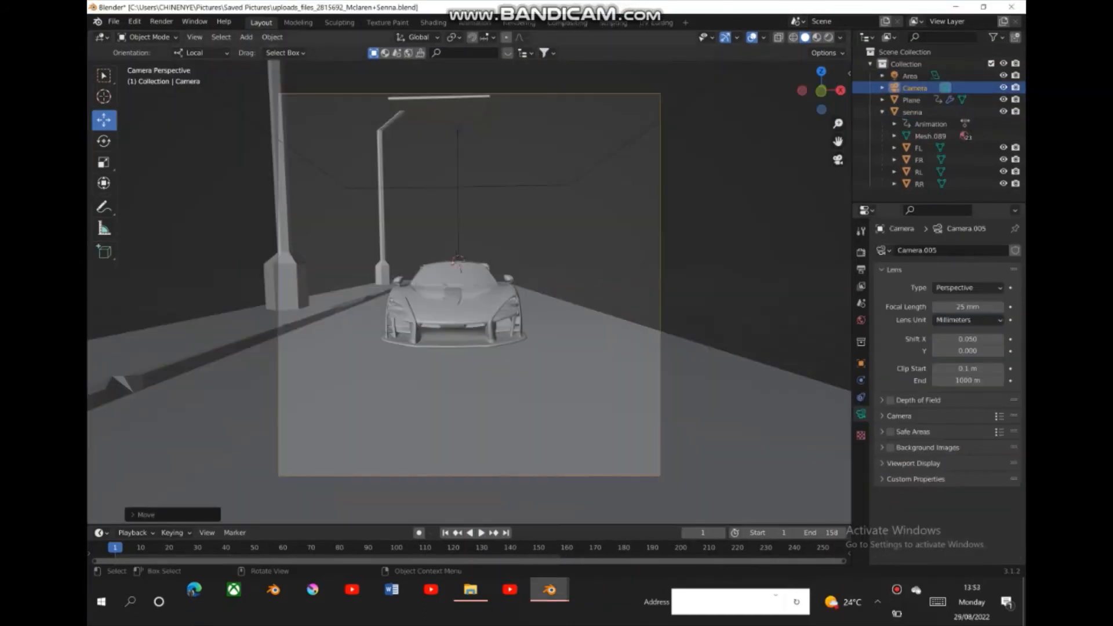
pyautogui.moveTo(823, 94); pyautogui.dragTo(772, 118)
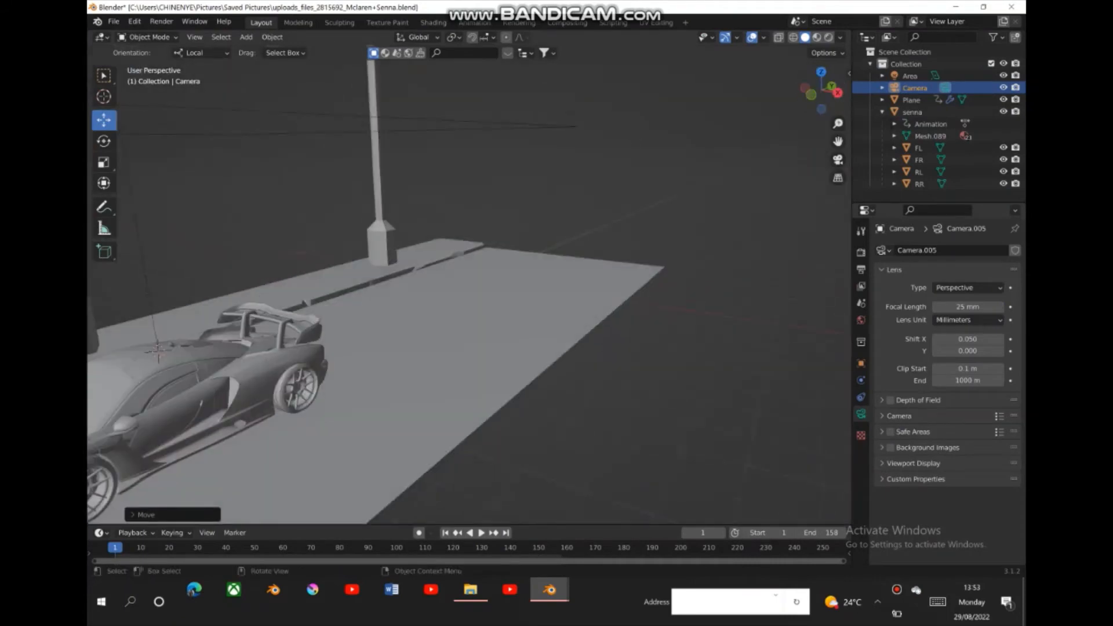
pyautogui.click(838, 160)
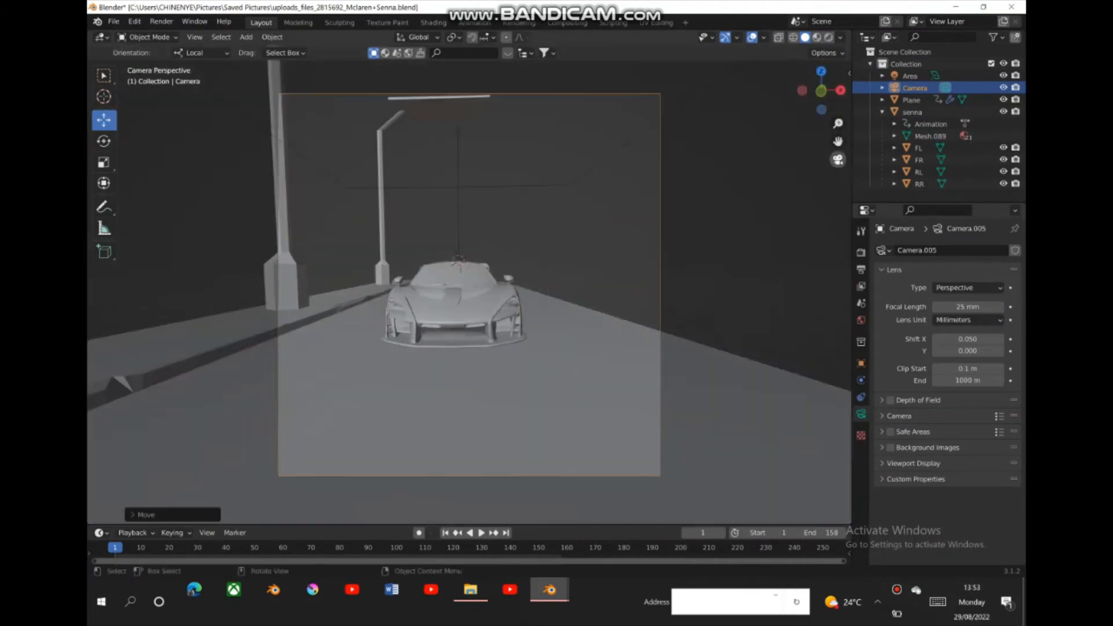
pyautogui.press('space')
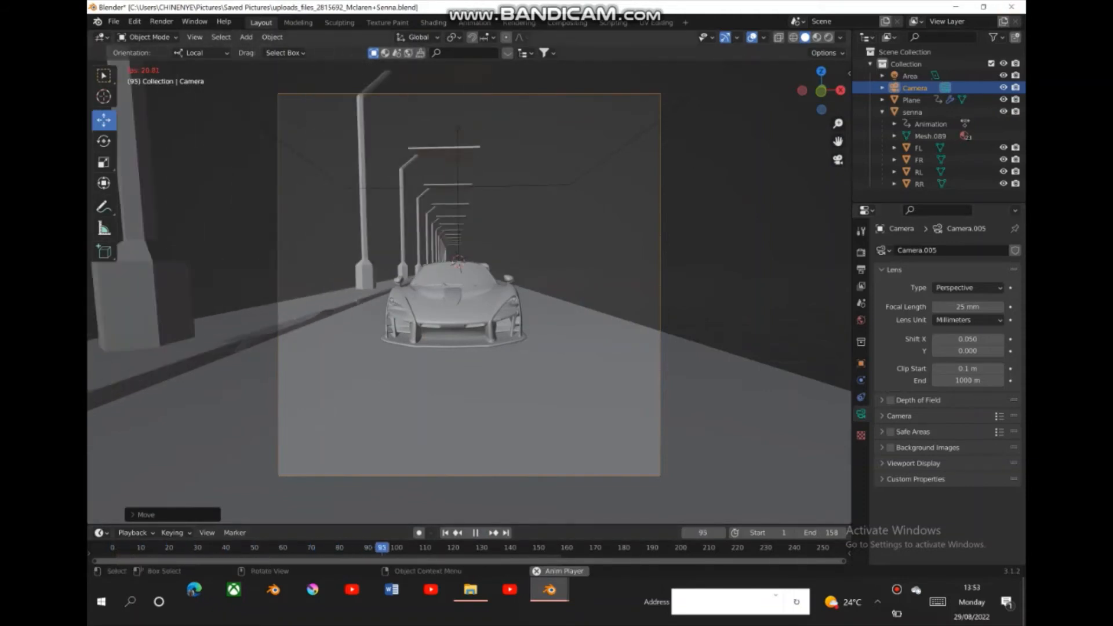
pyautogui.press('space')
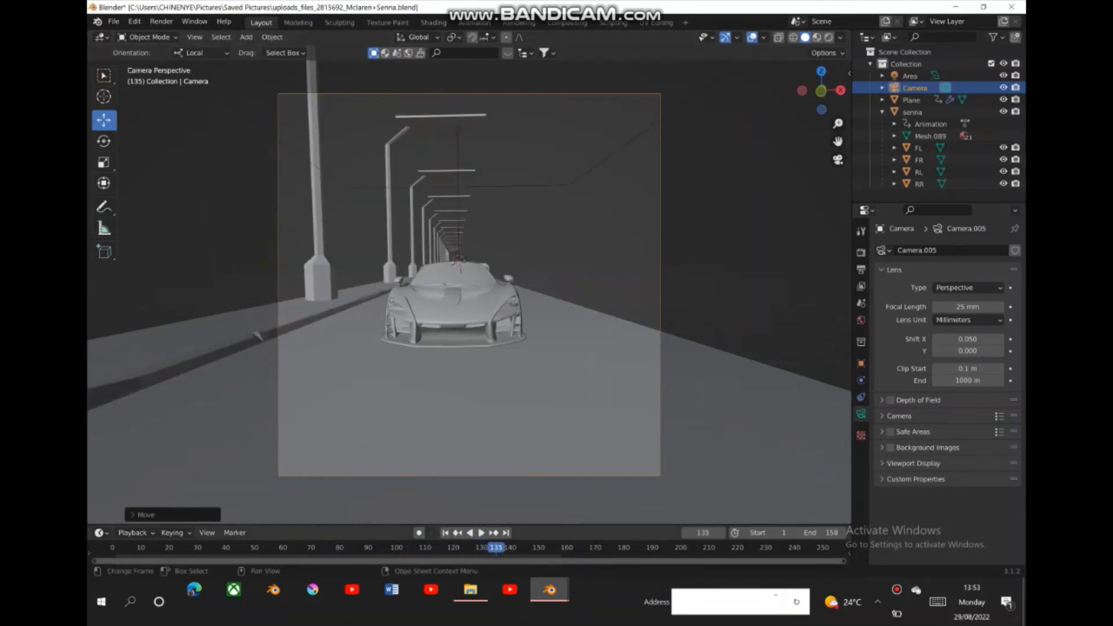
pyautogui.hotkey('shift', 'Left')
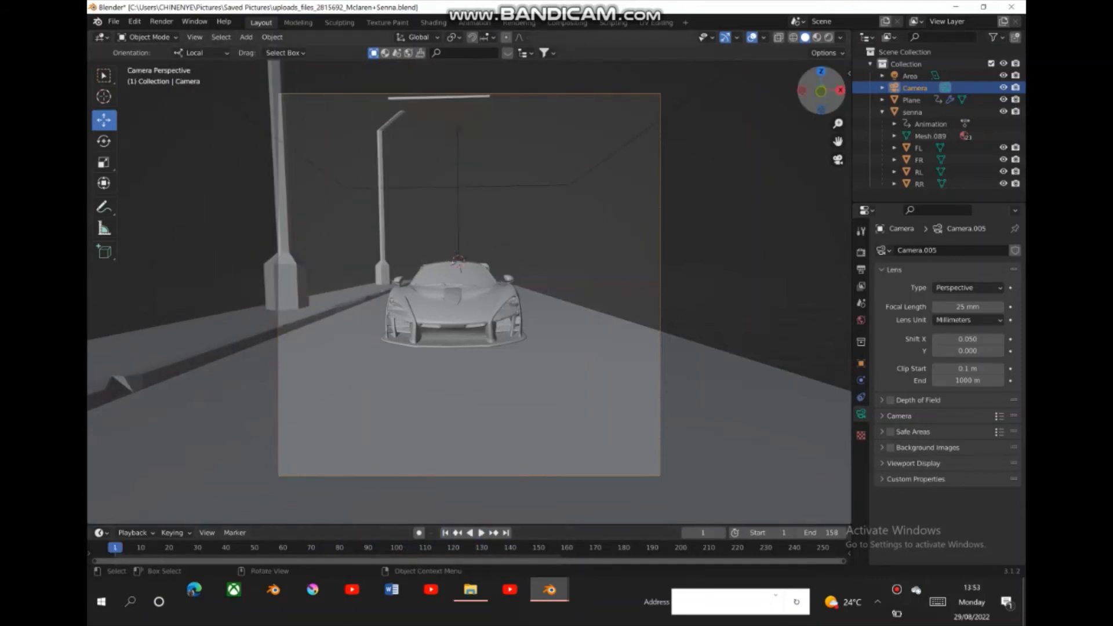
# - Select the car outside the camera view and insert a Location keyframe for it at frame 1
pyautogui.moveTo(802, 90); pyautogui.dragTo(837, 107)
pyautogui.scroll(-8, 470, 293)
pyautogui.click(435, 352)
pyautogui.rightClick(436, 352)
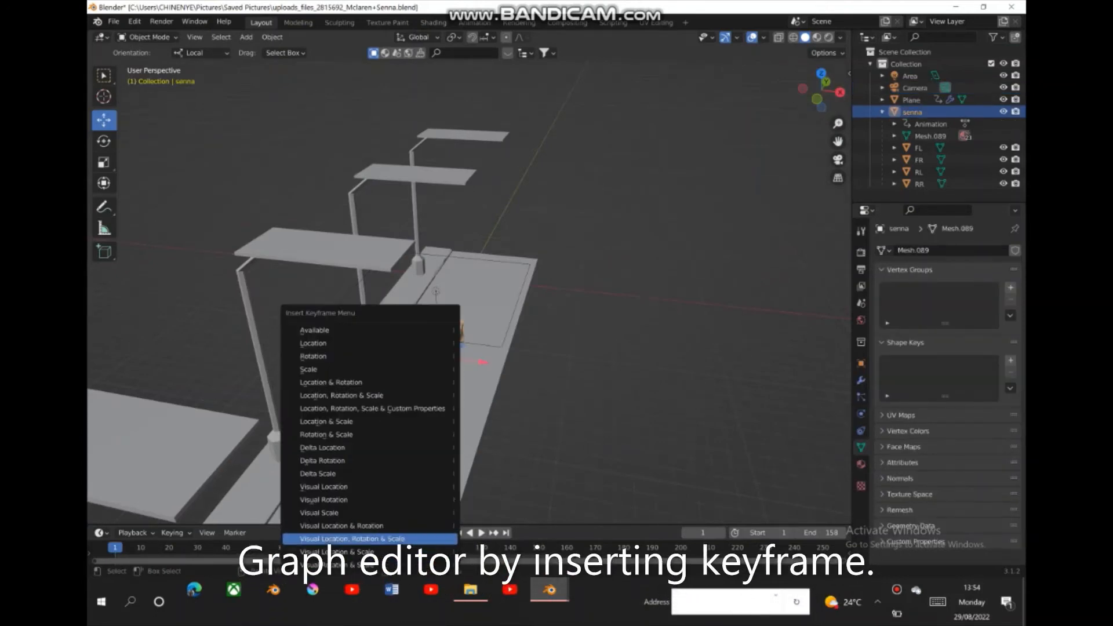
pyautogui.click(388, 539)
pyautogui.click(313, 343)
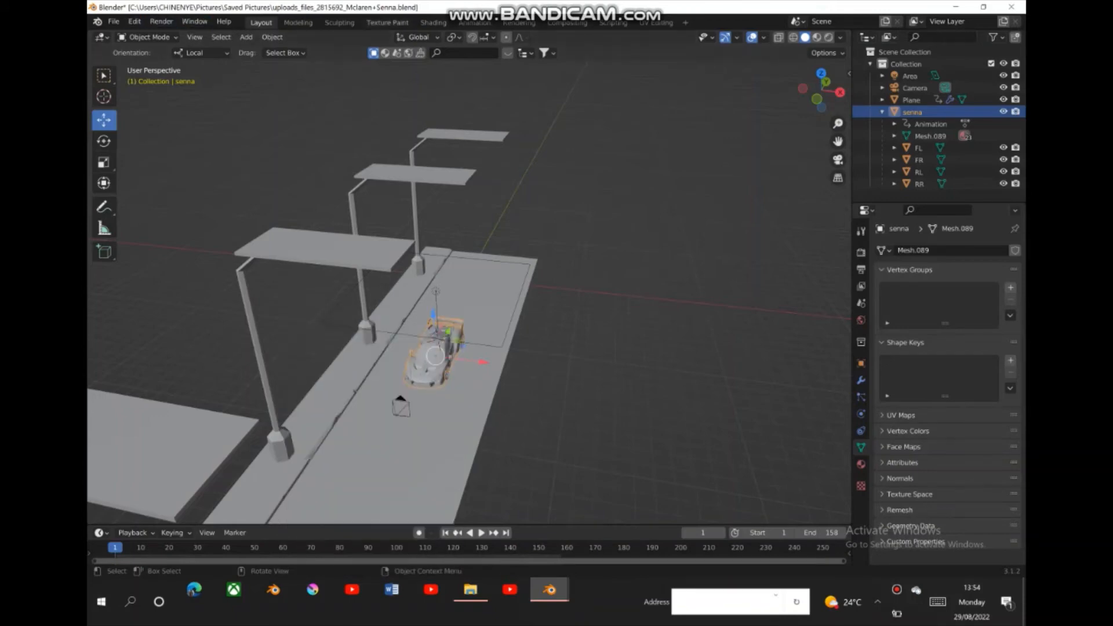
# - Switch to the Animation workspace with the main viewport in camera view, and show the car's curves in a Graph Editor
pyautogui.click(474, 22)
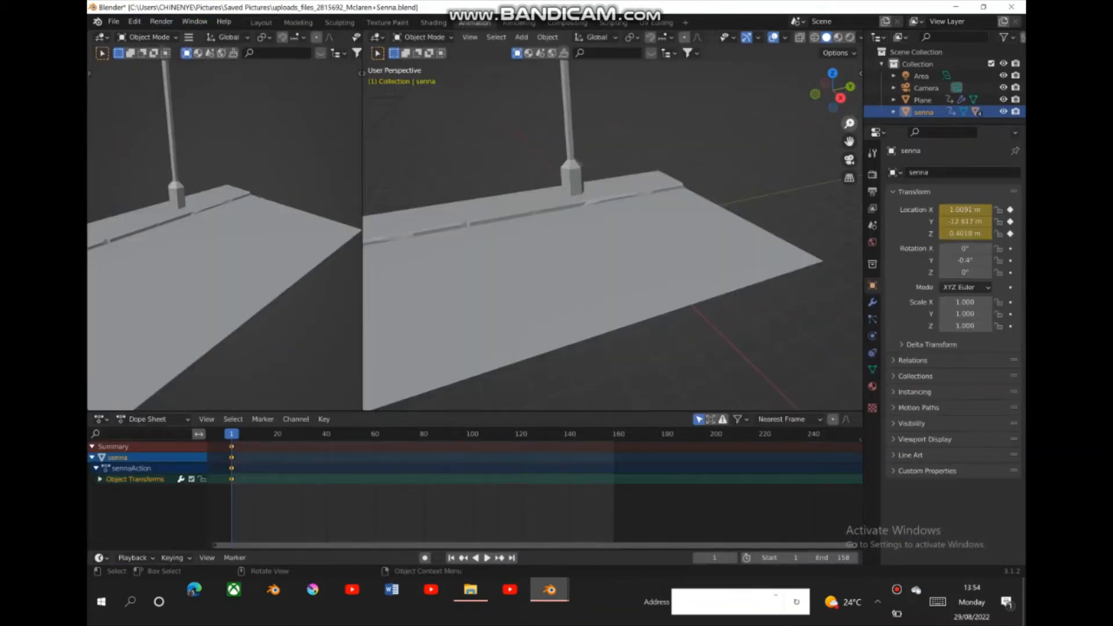
pyautogui.click(849, 159)
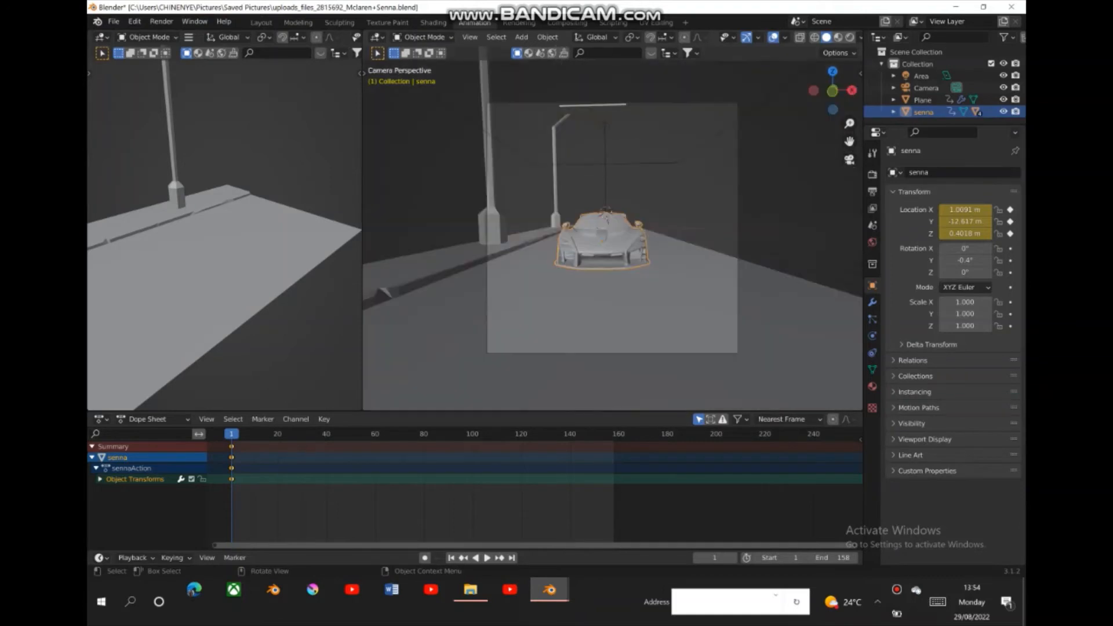
pyautogui.click(673, 302)
pyautogui.click(603, 241)
pyautogui.click(102, 36)
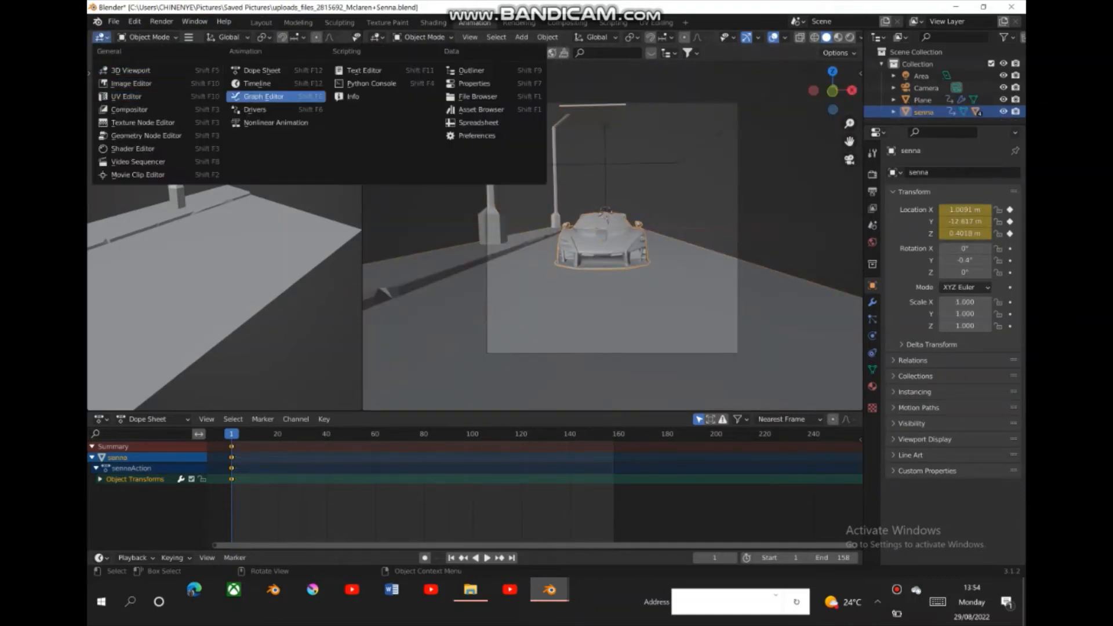
pyautogui.click(273, 97)
pyautogui.click(132, 469)
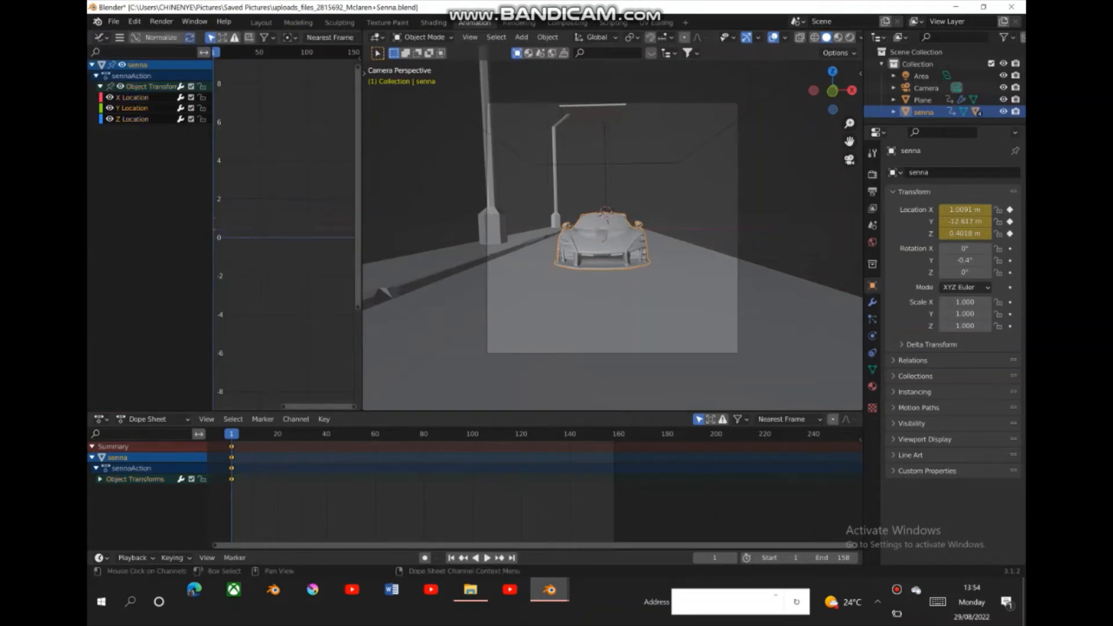
# - Delete the car's Y Location and Z Location animation channels, keeping only X Location
pyautogui.moveTo(145, 88); pyautogui.dragTo(137, 119)
pyautogui.rightClick(137, 114)
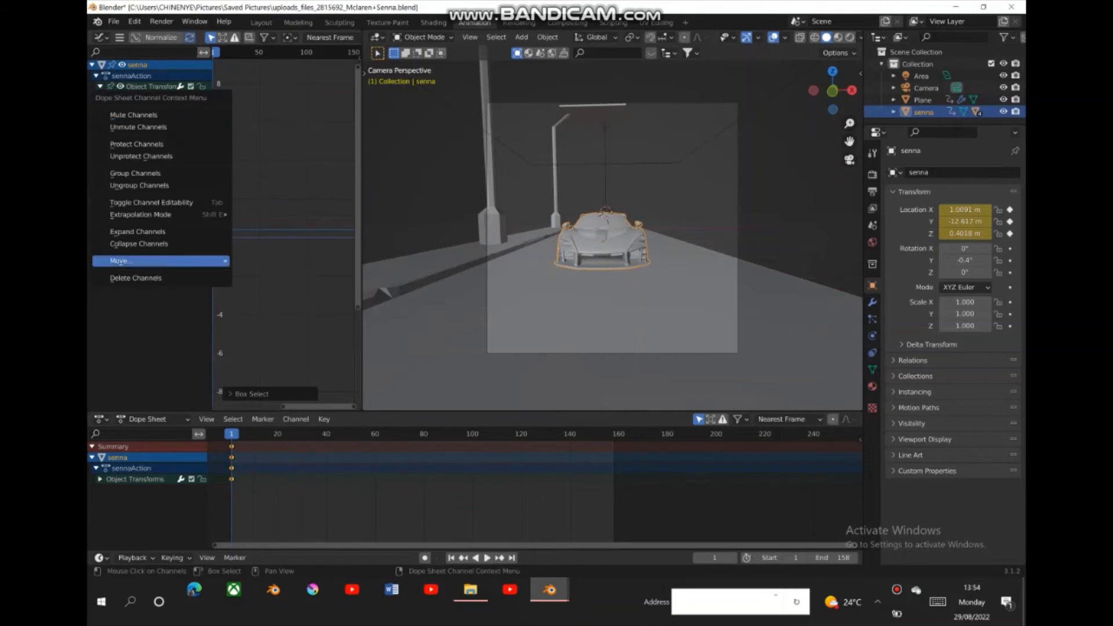
pyautogui.click(136, 278)
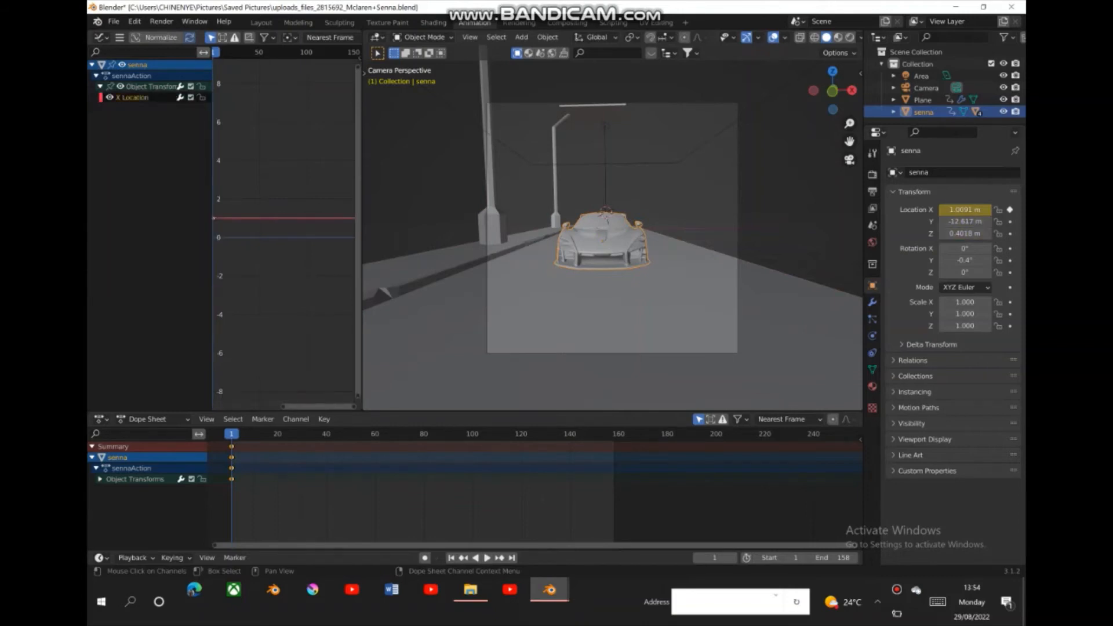
# - Show the Graph Editor's sidebar and set the interpolation of the car's X Location keyframe to Linear
pyautogui.click(119, 37)
pyautogui.moveTo(139, 52)
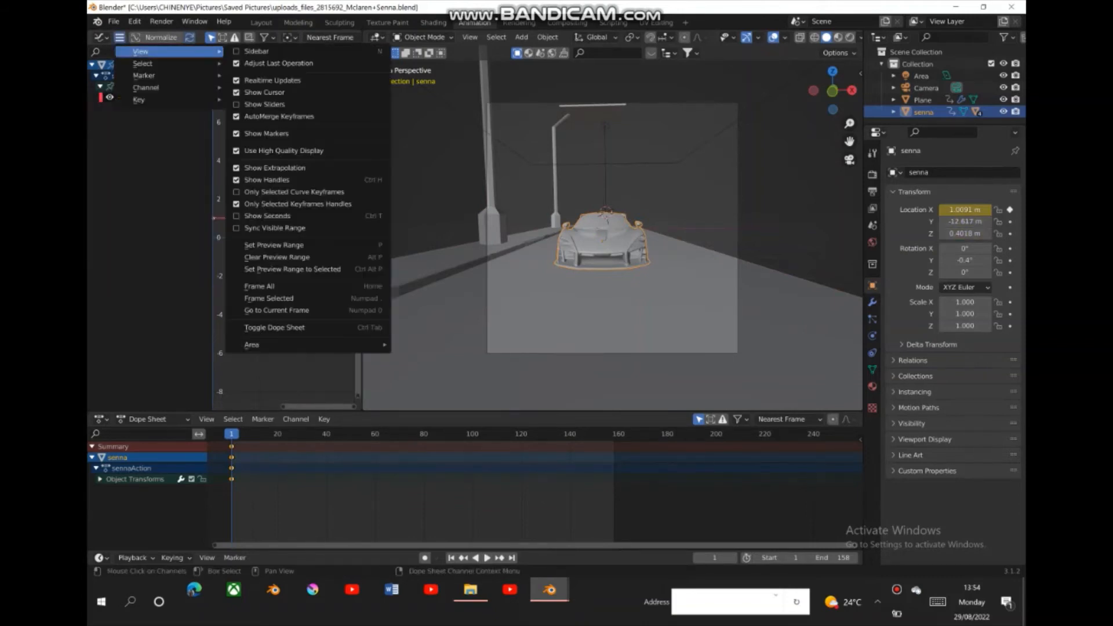
pyautogui.click(256, 51)
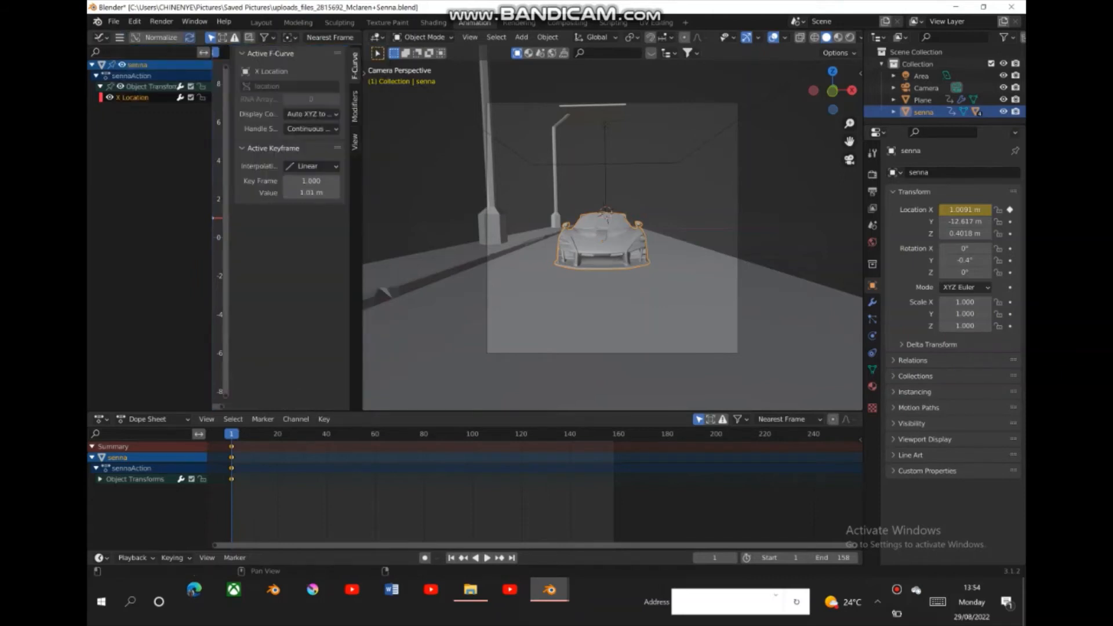
pyautogui.click(312, 167)
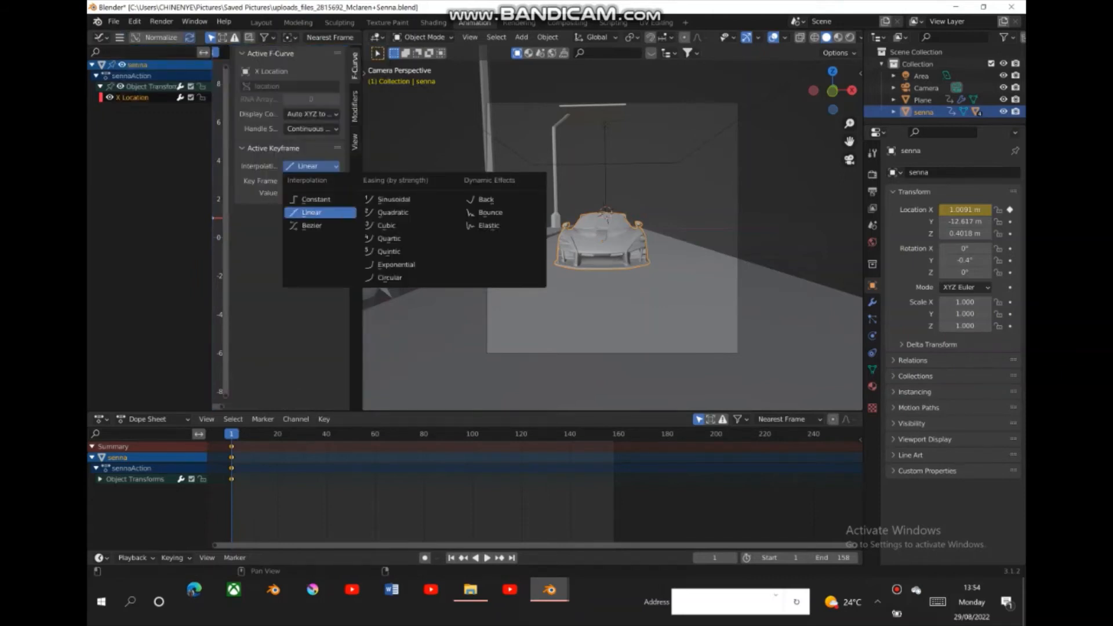
pyautogui.click(312, 212)
# - Add a Noise modifier to the car's X Location curve and set its Scale to 20
pyautogui.click(355, 106)
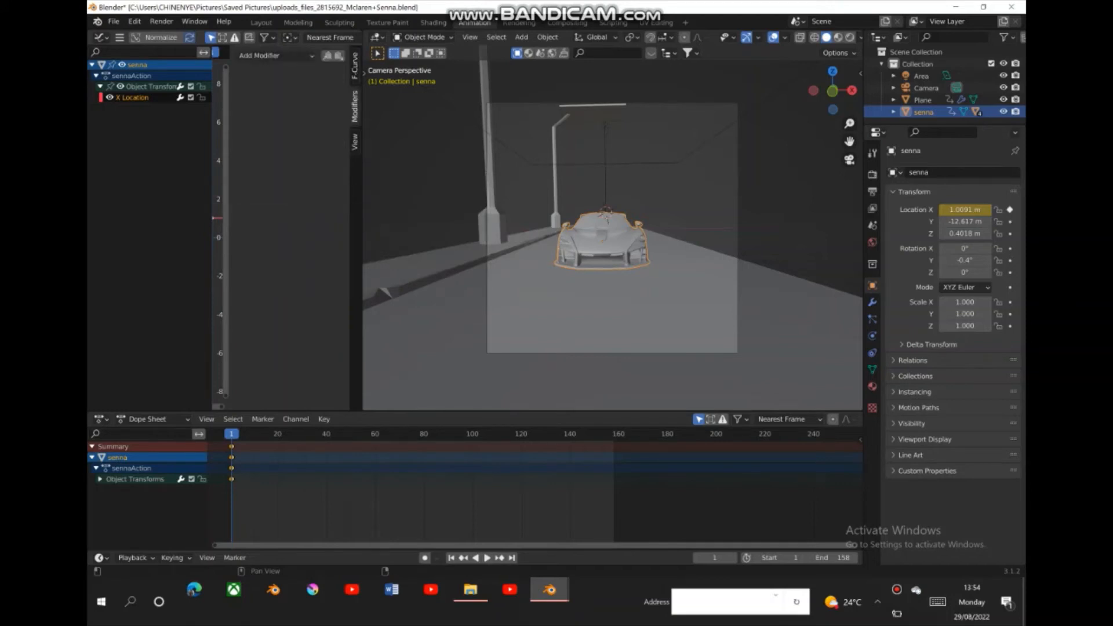
pyautogui.click(273, 55)
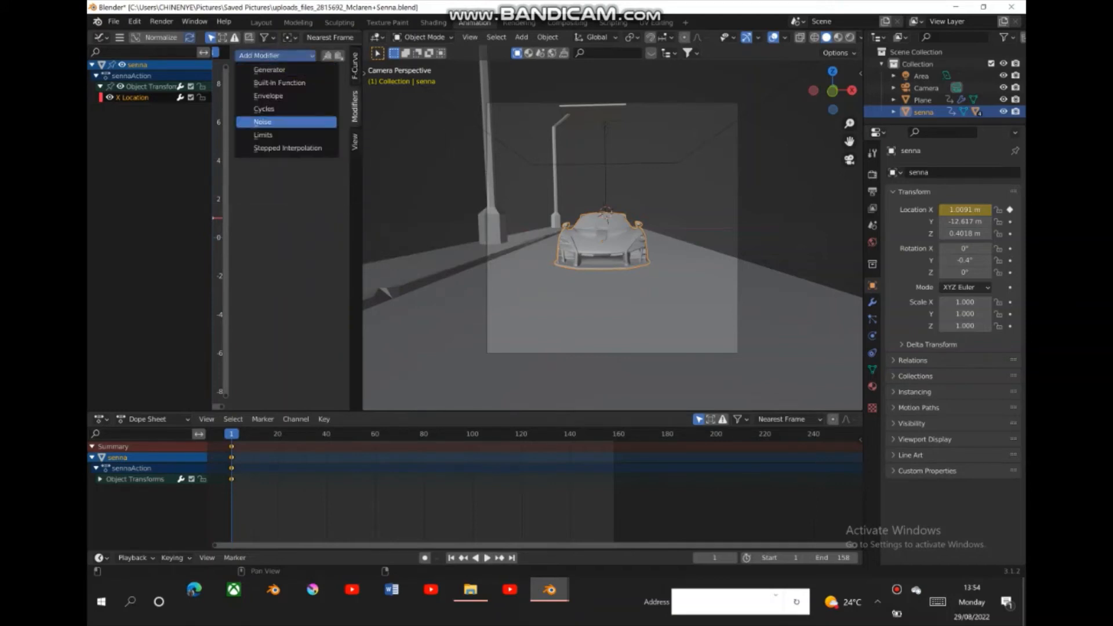
pyautogui.click(263, 122)
pyautogui.click(311, 107)
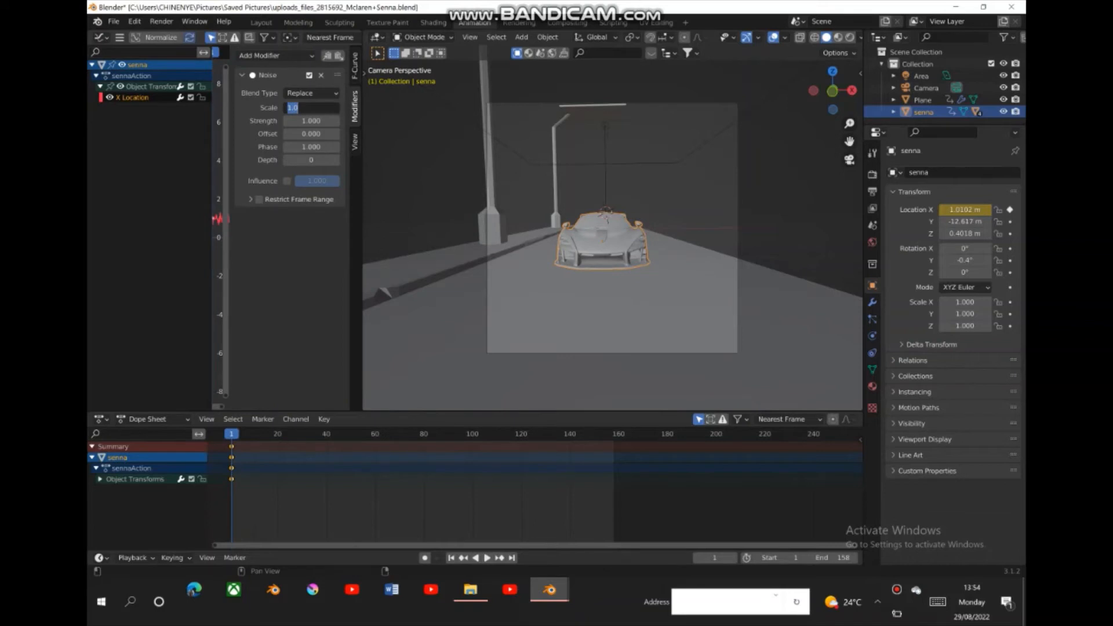
pyautogui.click(937, 602)
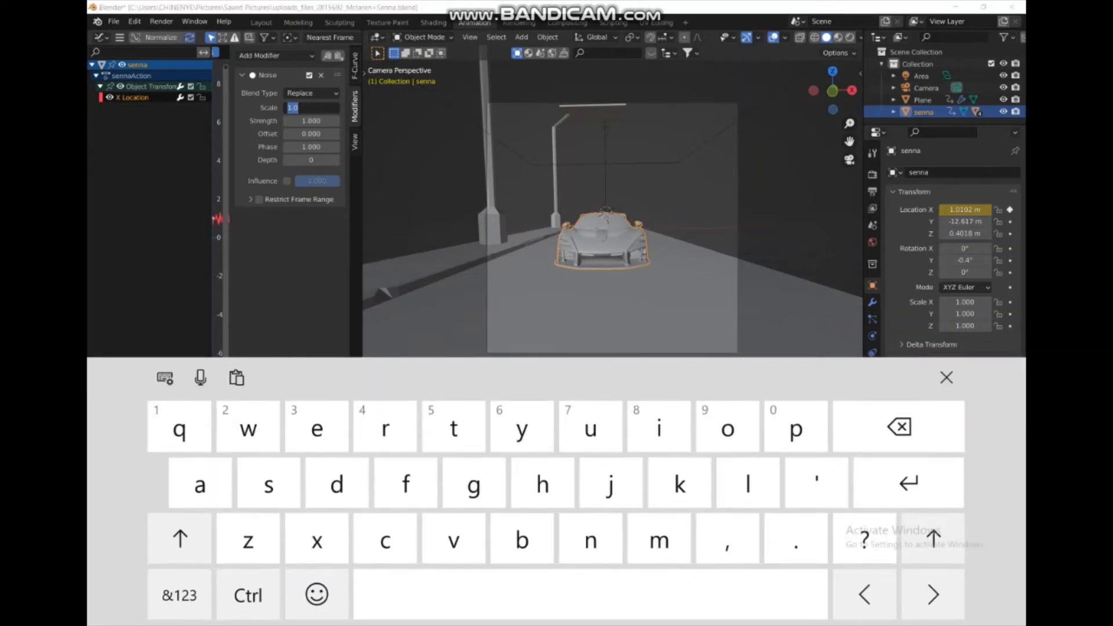
pyautogui.click(899, 428)
pyautogui.click(311, 108)
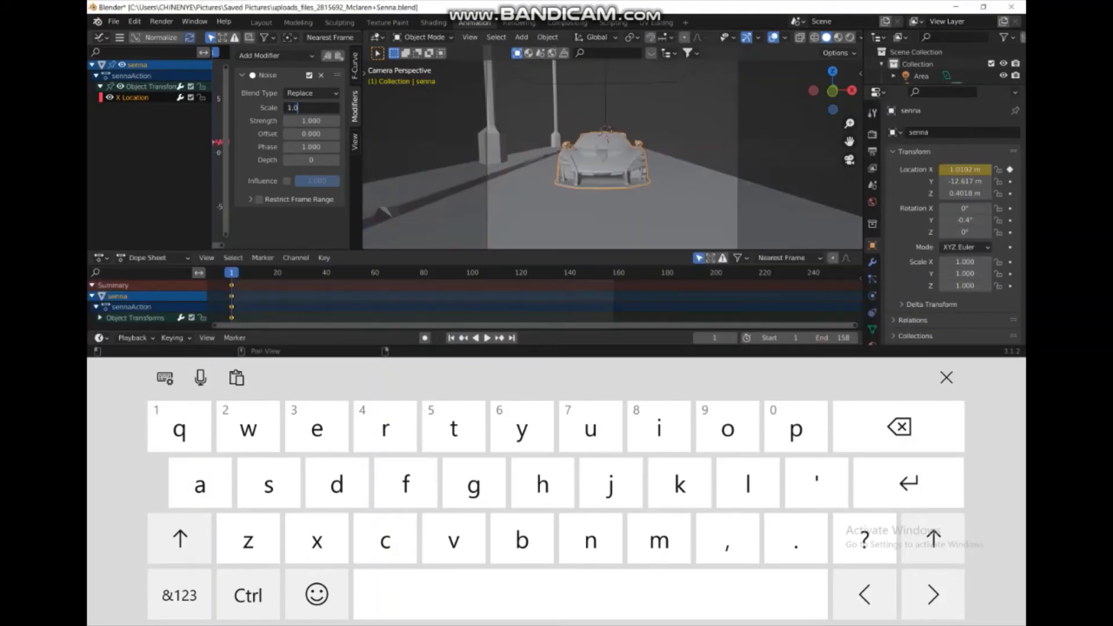
pyautogui.click(898, 428)
pyautogui.click(899, 427)
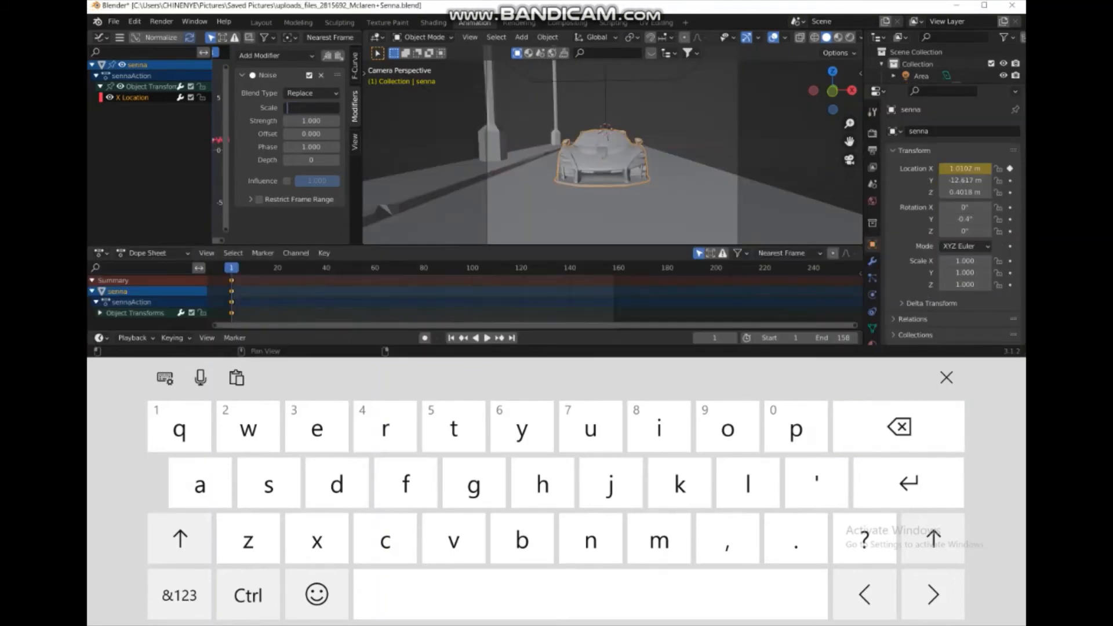
pyautogui.click(179, 595)
pyautogui.click(762, 427)
pyautogui.click(727, 595)
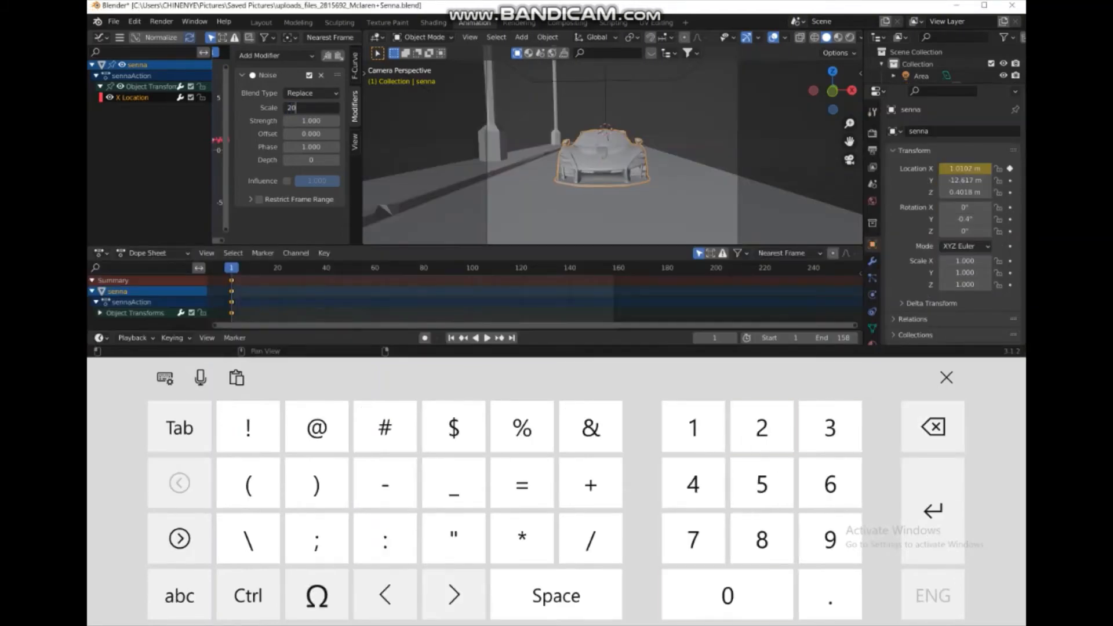
pyautogui.click(1010, 371)
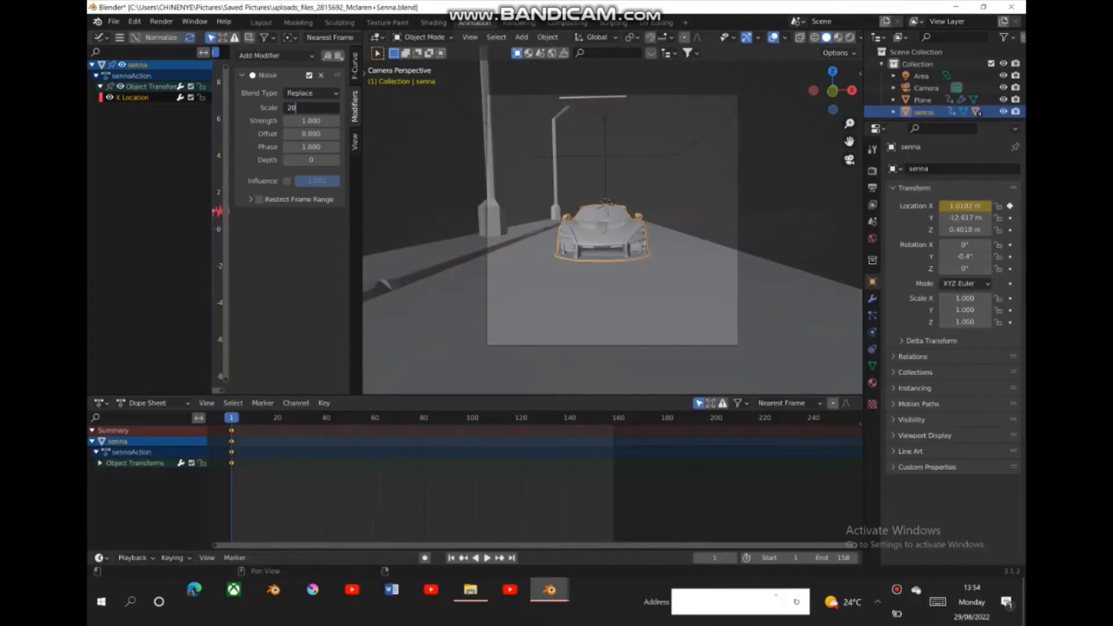
pyautogui.press('Return')
# - Play the animation through the camera to check the car's sideways sway, and return to frame 1
pyautogui.press('space')
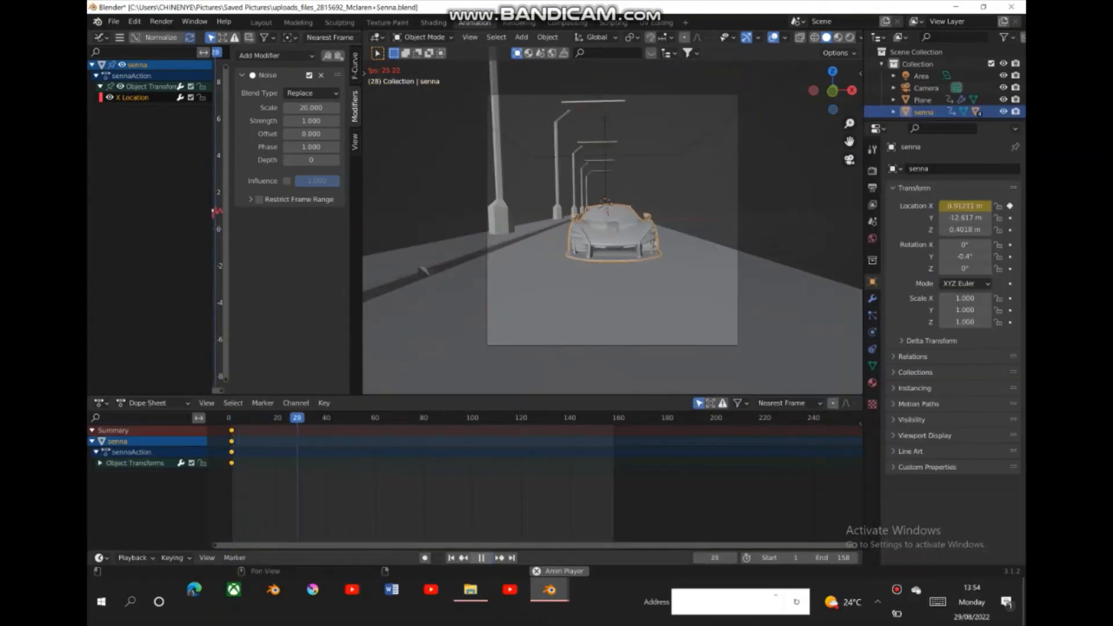
pyautogui.press('space')
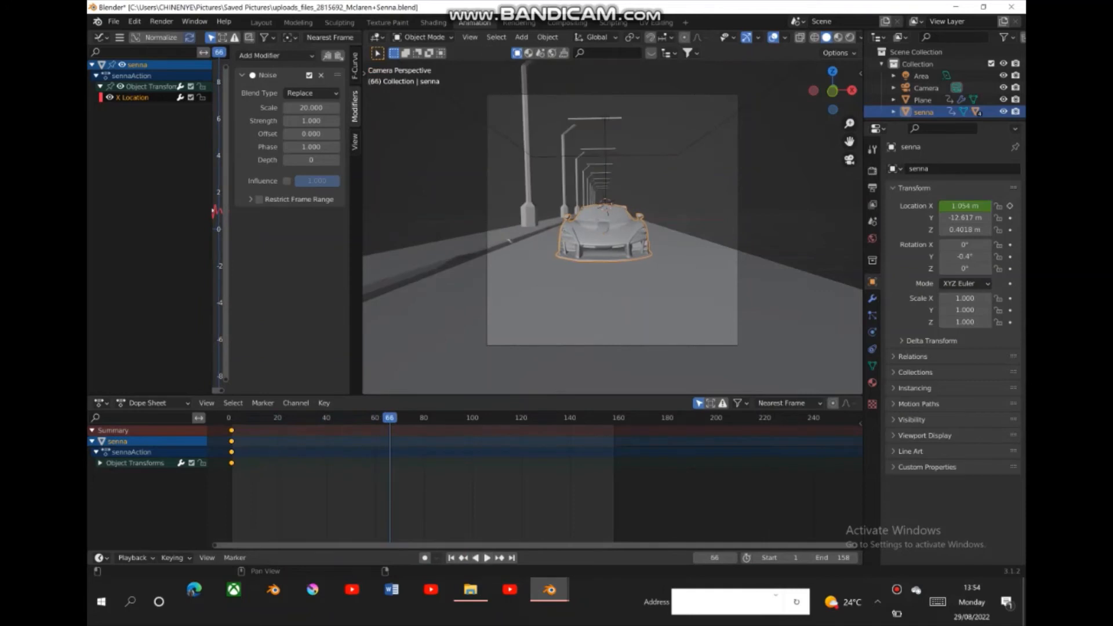
pyautogui.hotkey('shift', 'Left')
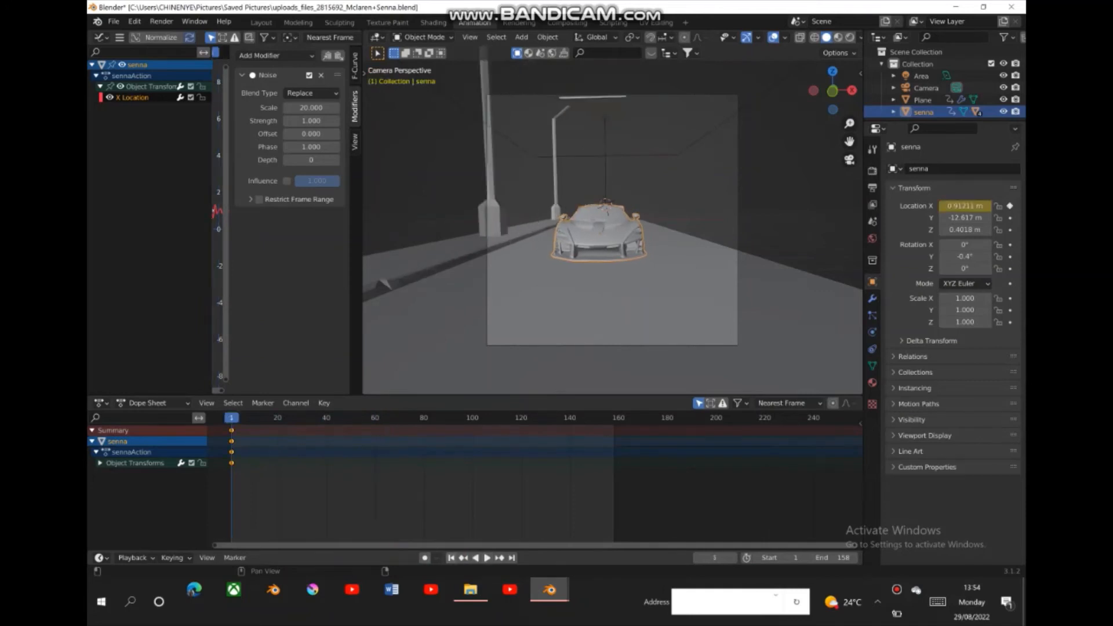
pyautogui.press('space')
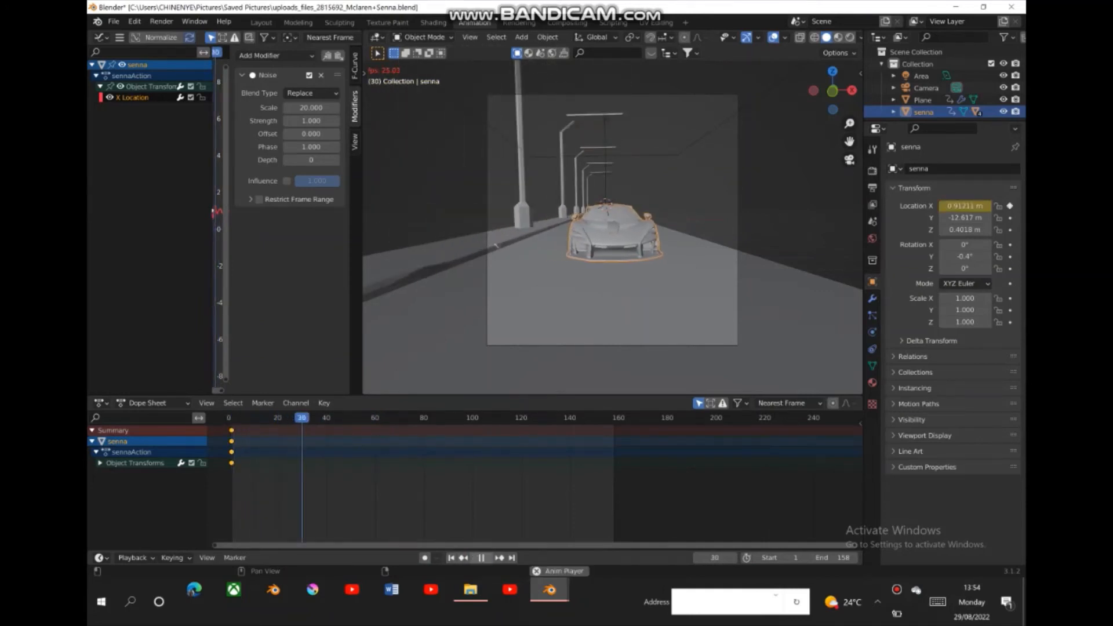
pyautogui.press('Escape')
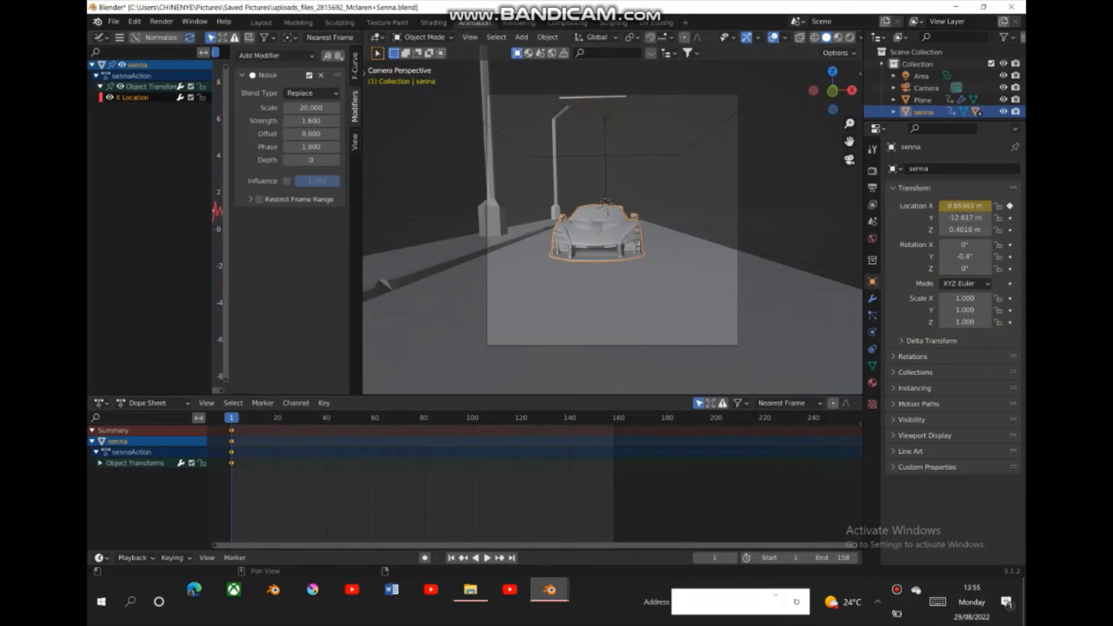
# - Preview the car's sway with the noise Strength at 1.6 and return to frame 1
pyautogui.press('space')
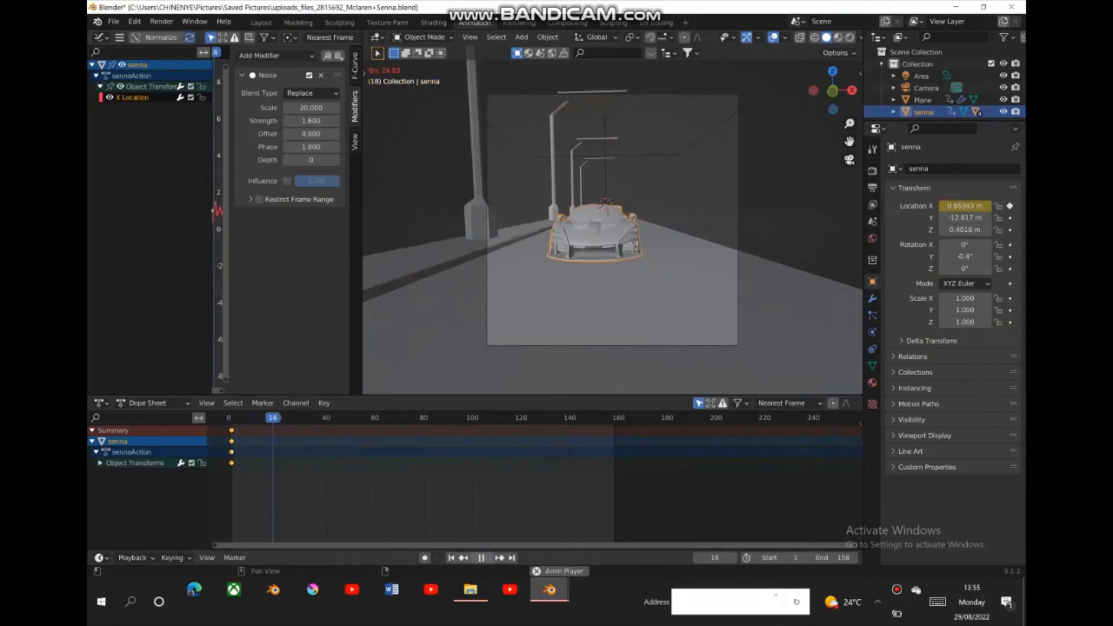
pyautogui.press('space')
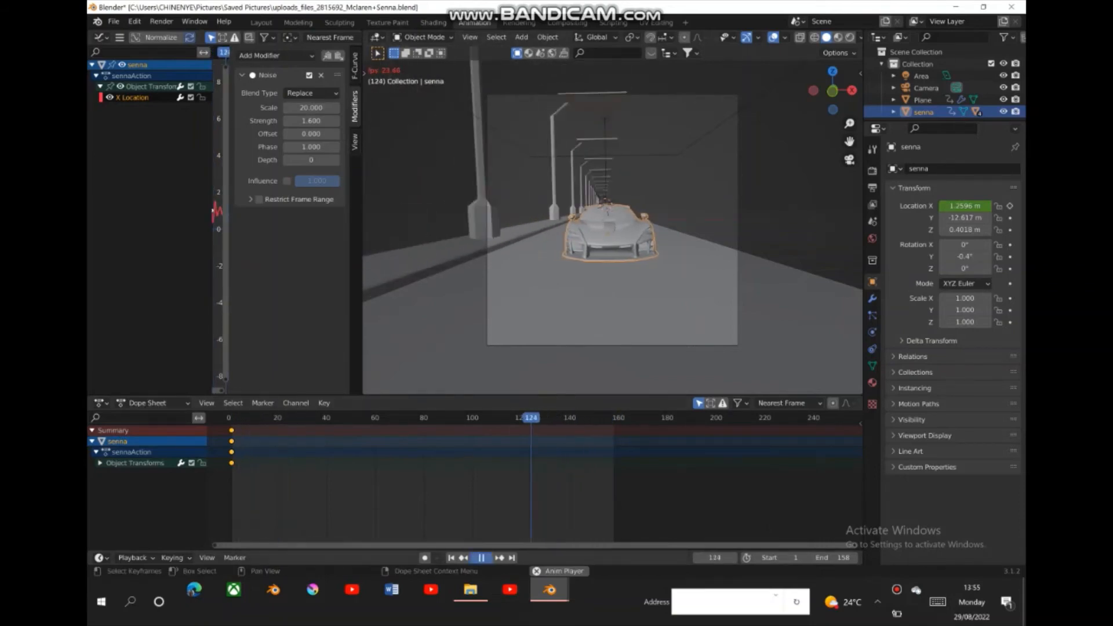
pyautogui.press('space')
pyautogui.hotkey('shift', 'Left')
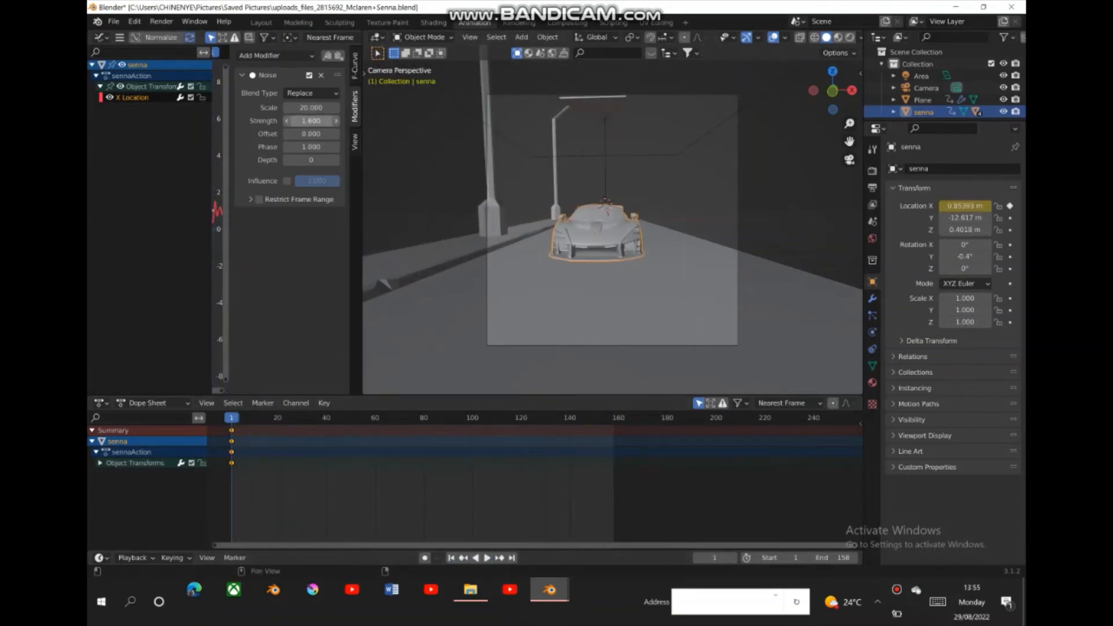
# - Set the Noise modifier's Strength to 0.2 and preview the animation, returning to frame 1
pyautogui.click(937, 601)
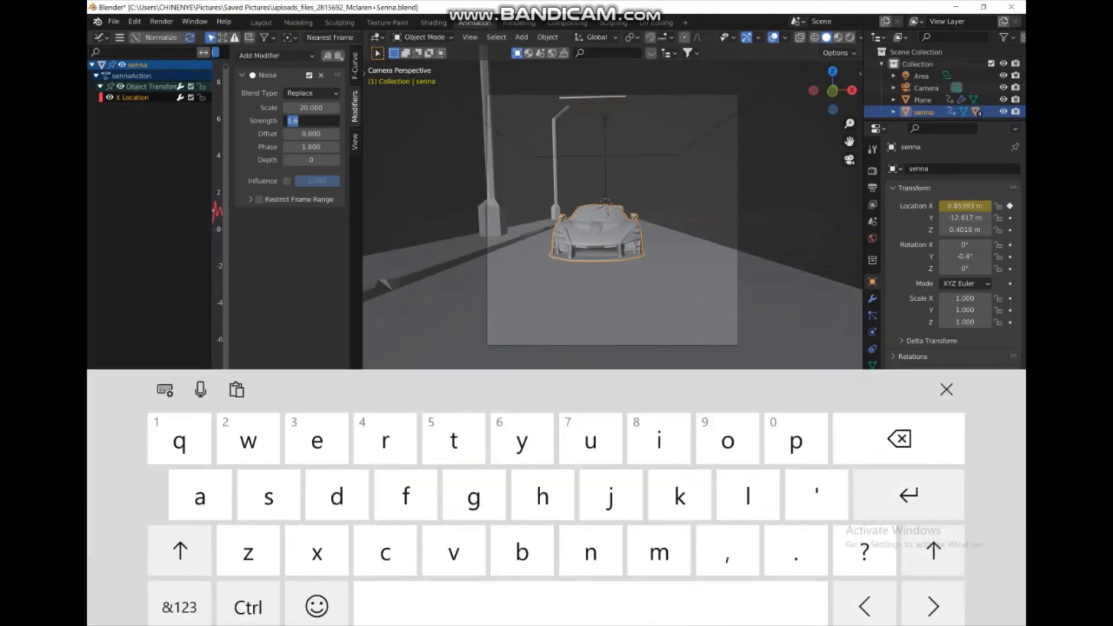
pyautogui.press('BackSpace')
pyautogui.click(179, 595)
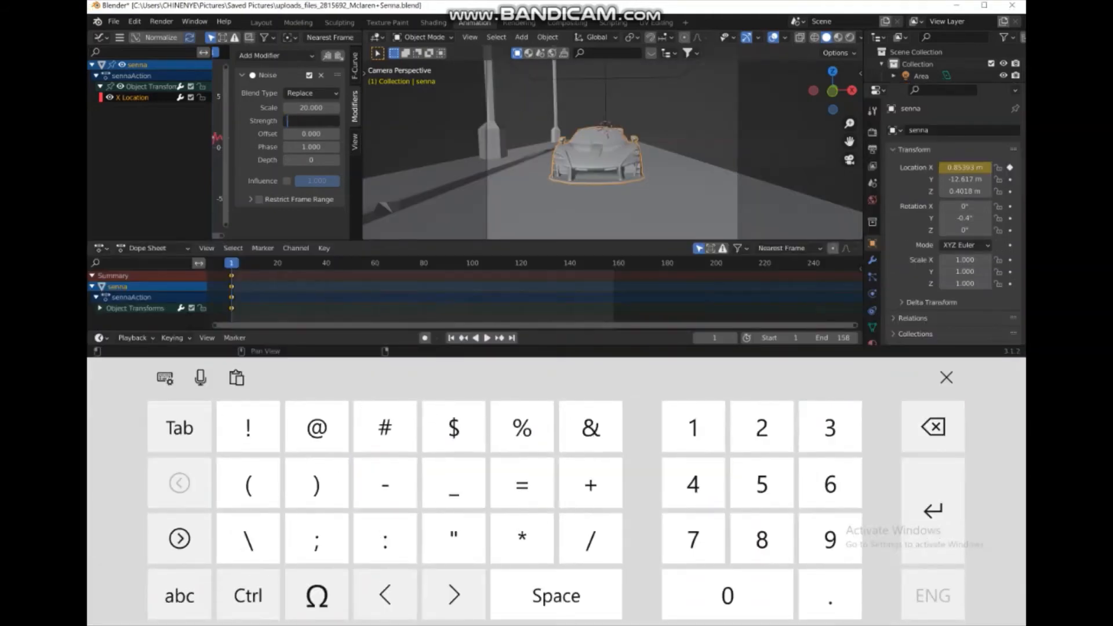
pyautogui.write('.2')
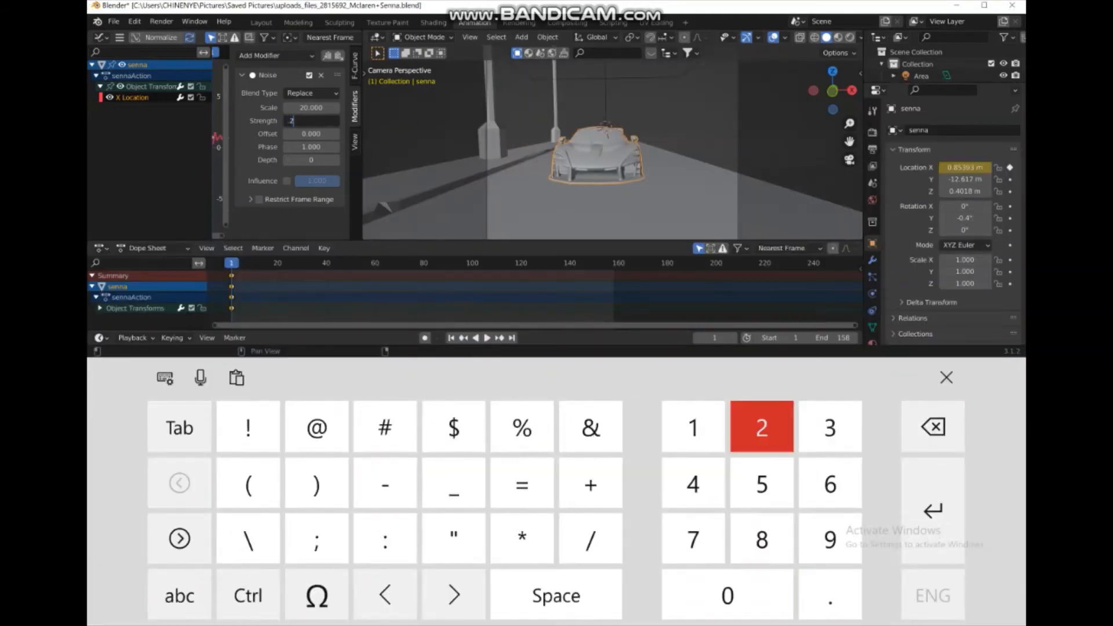
pyautogui.press('Return')
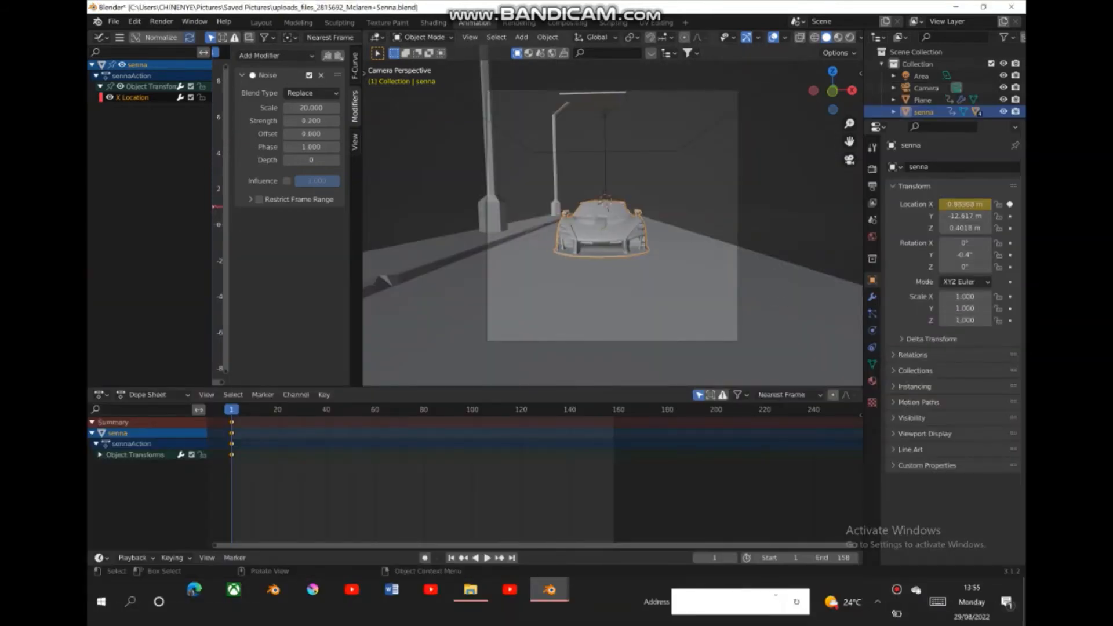
pyautogui.press('space')
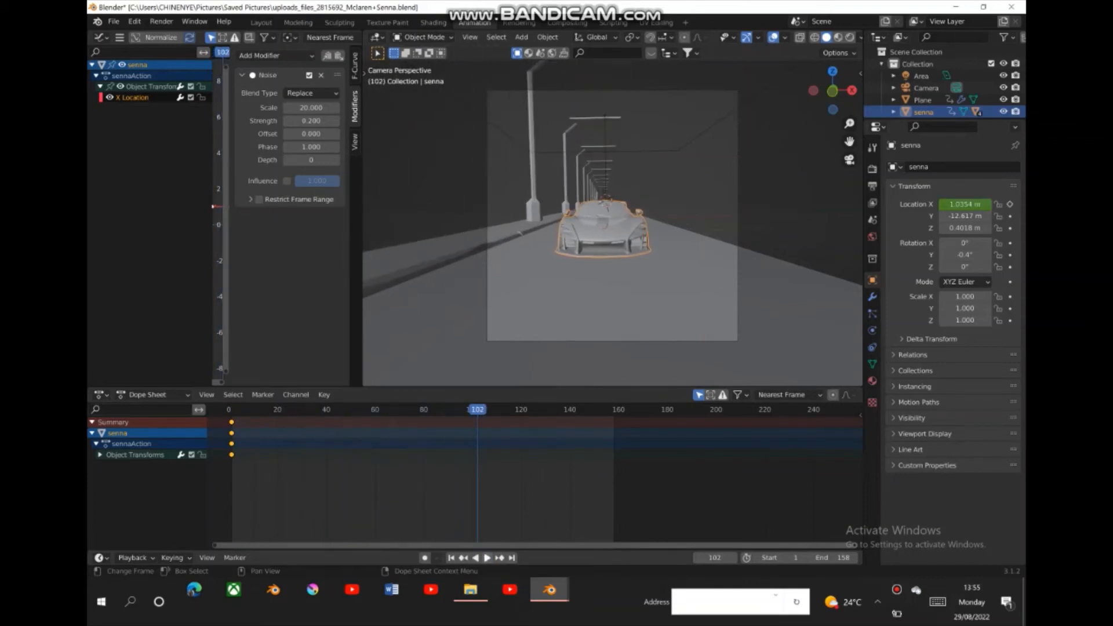
pyautogui.press('Escape')
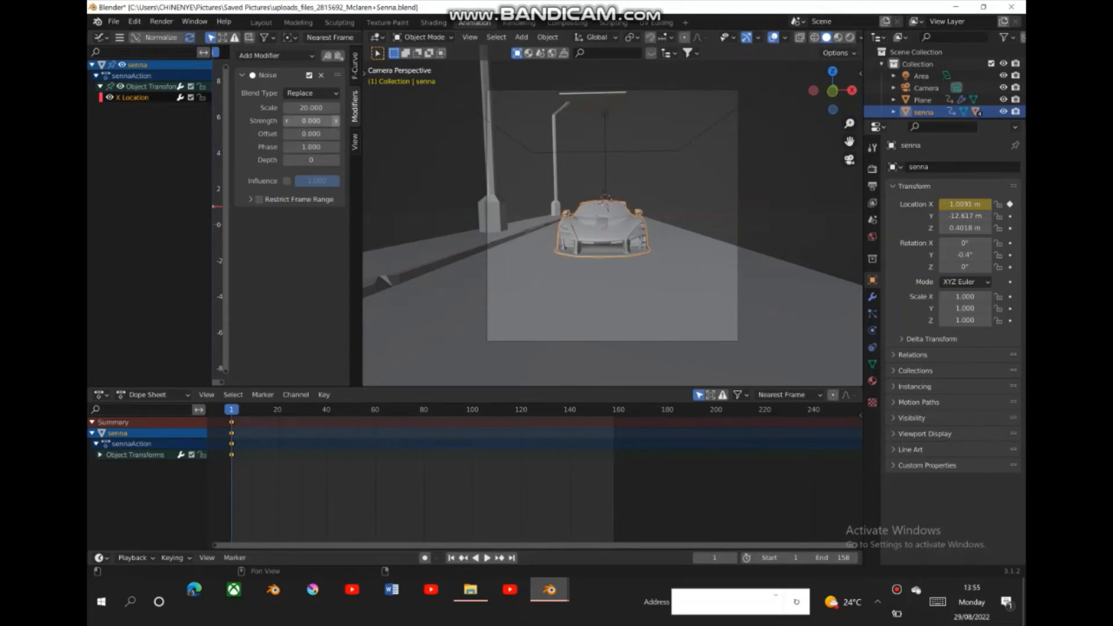
# - Preview the car's sway with the noise Strength at 0.1 and return to frame 1
pyautogui.click(487, 558)
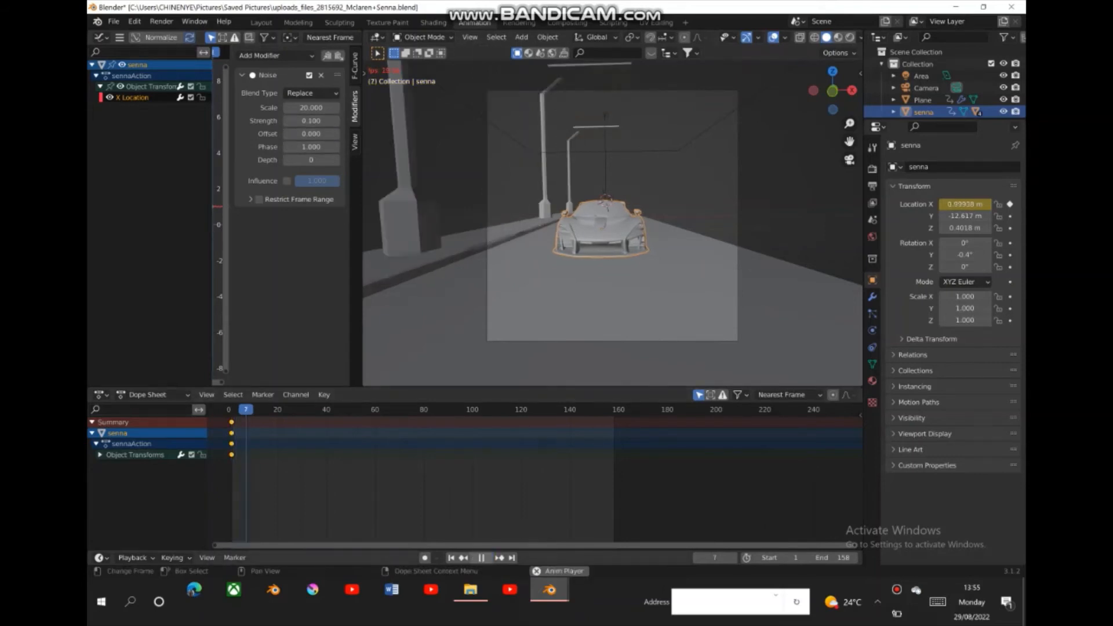
pyautogui.click(487, 558)
pyautogui.moveTo(296, 410); pyautogui.dragTo(297, 410)
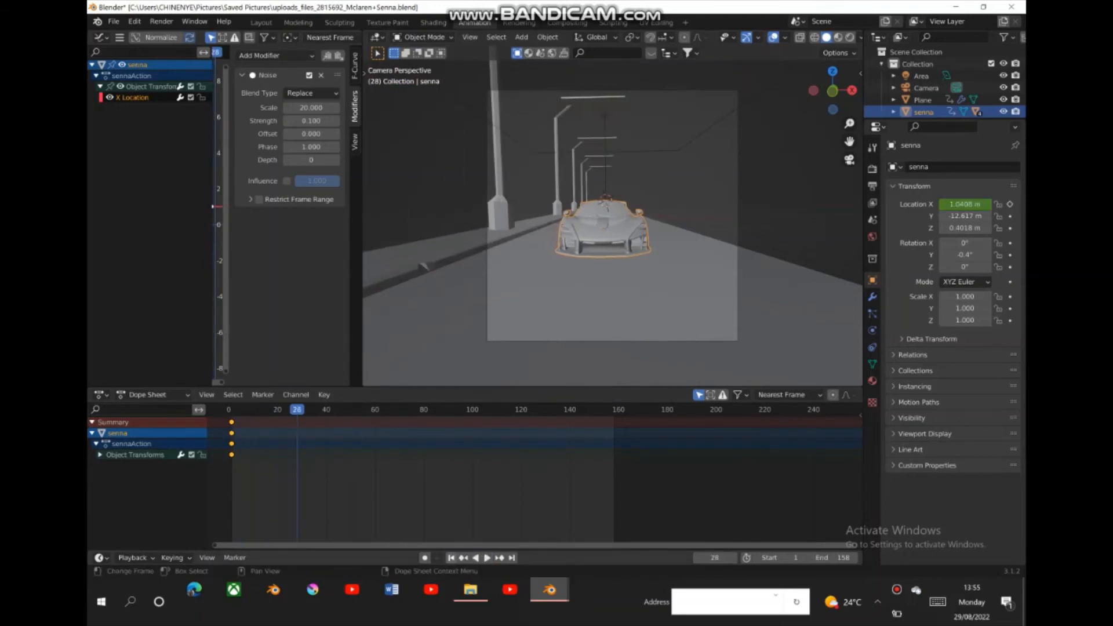
pyautogui.click(231, 410)
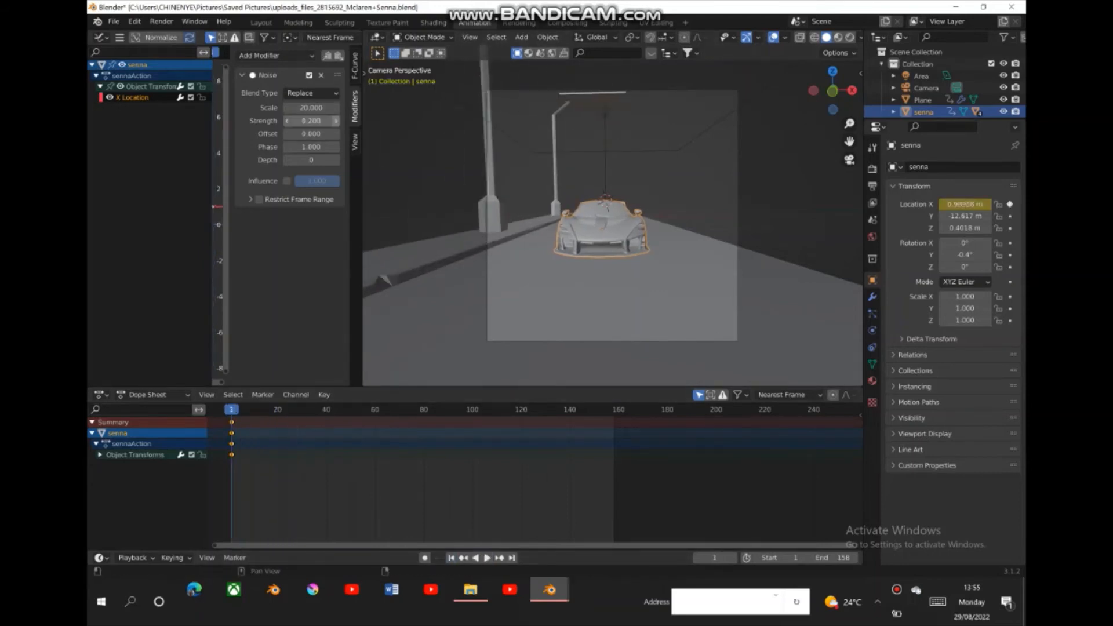
# - Raise the Noise modifier's Strength to 0.5 and preview the animation, returning to frame 1
pyautogui.click(335, 121)
pyautogui.click(336, 121)
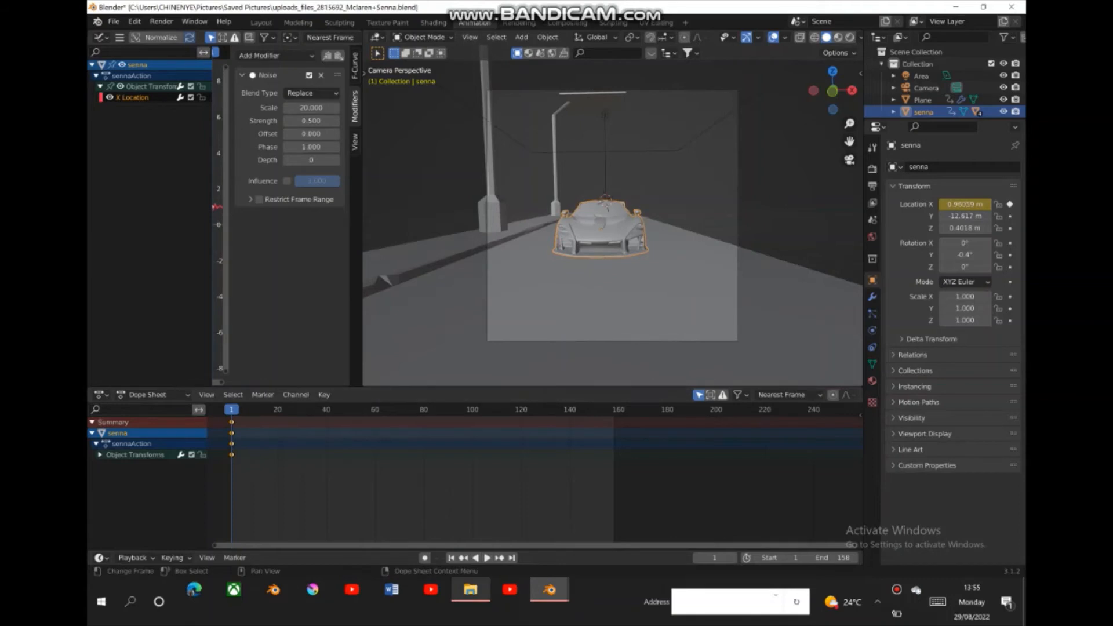
pyautogui.click(487, 557)
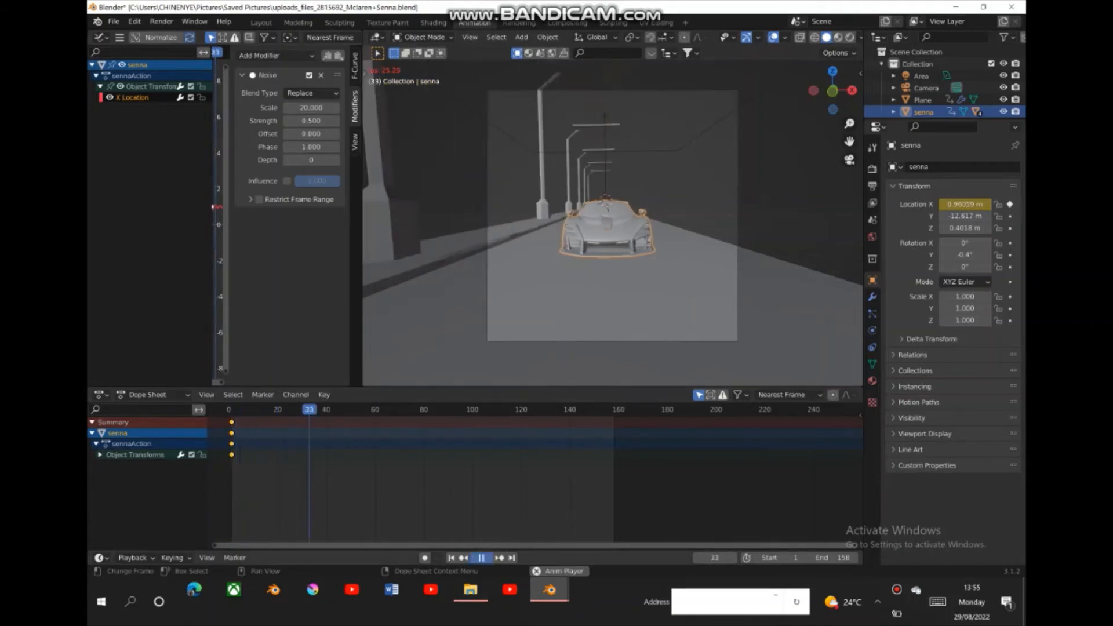
pyautogui.click(487, 558)
pyautogui.click(231, 409)
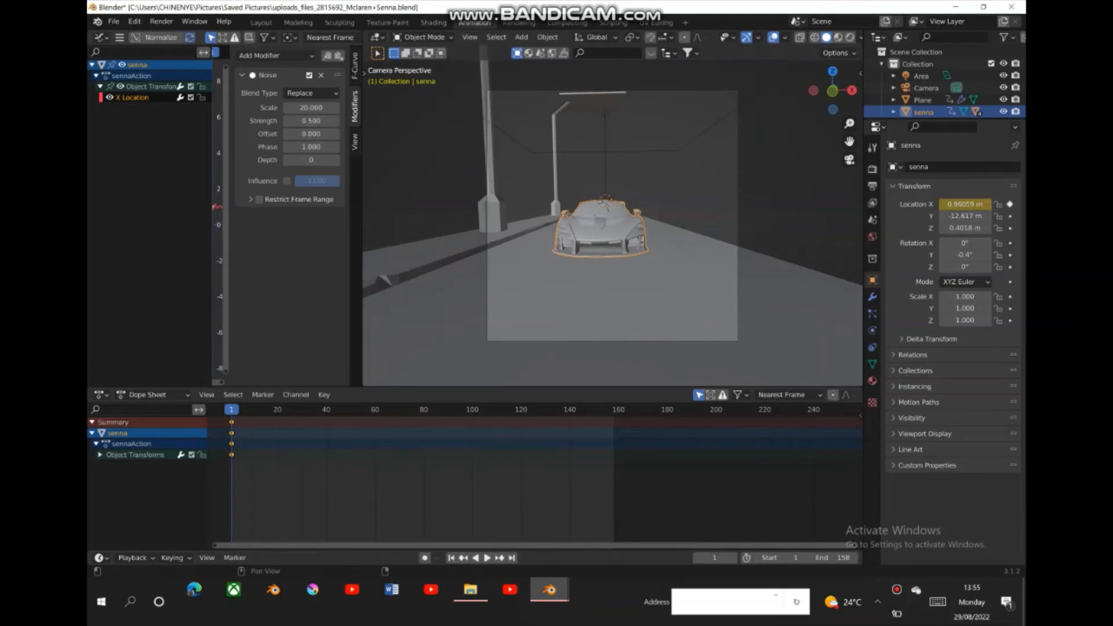
# - Lower the Noise modifier's Strength to 0.4 and restrict its frame range, with the Start at 0.1
pyautogui.click(287, 121)
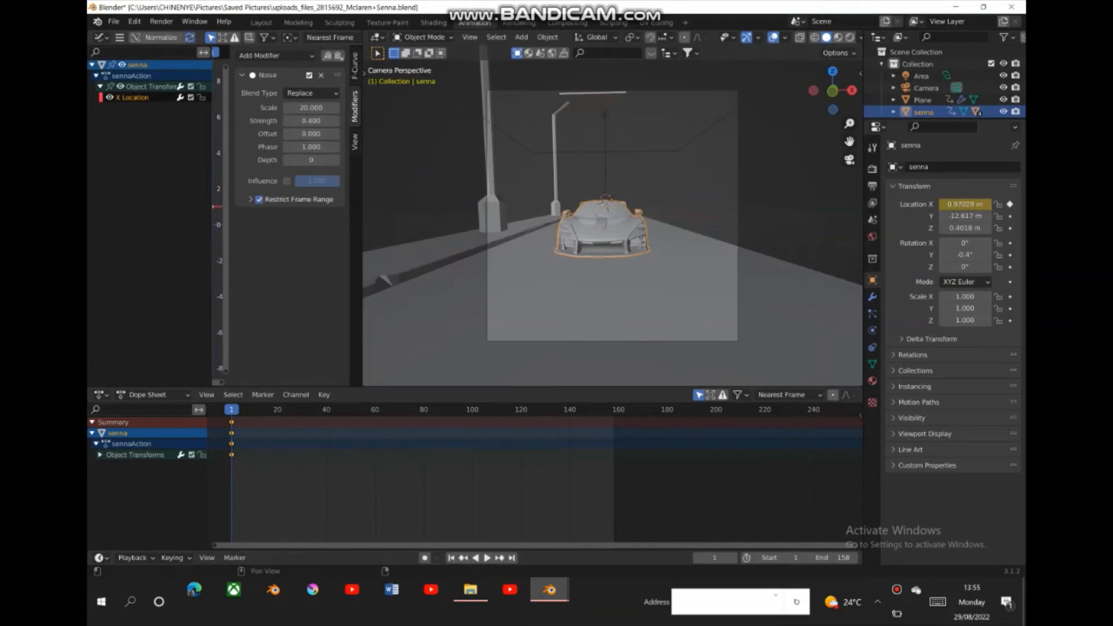
pyautogui.click(250, 200)
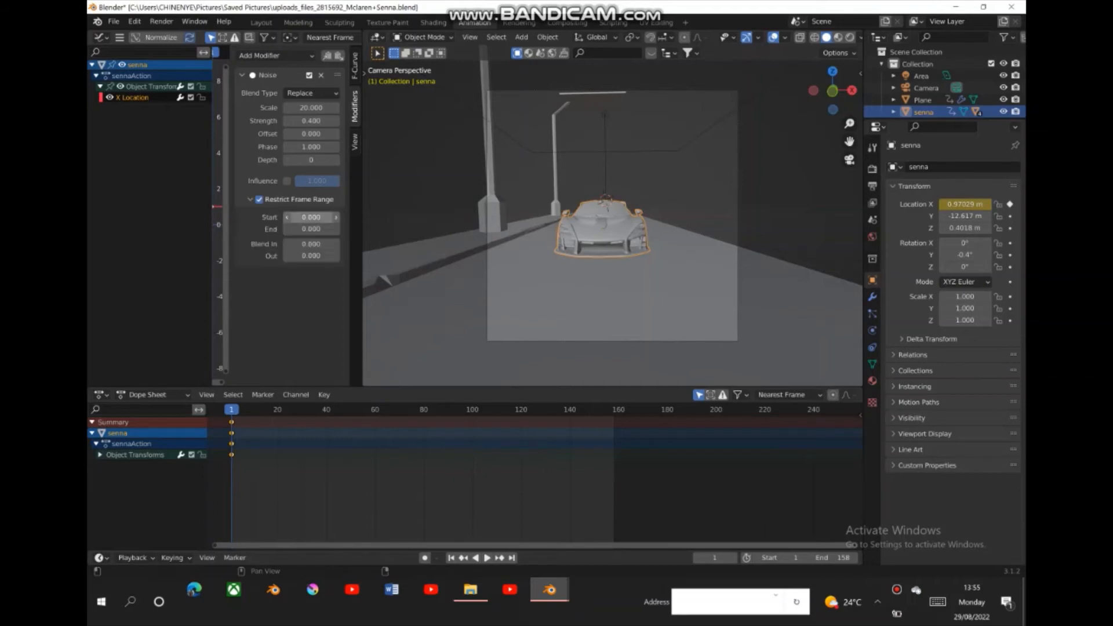
pyautogui.click(311, 217)
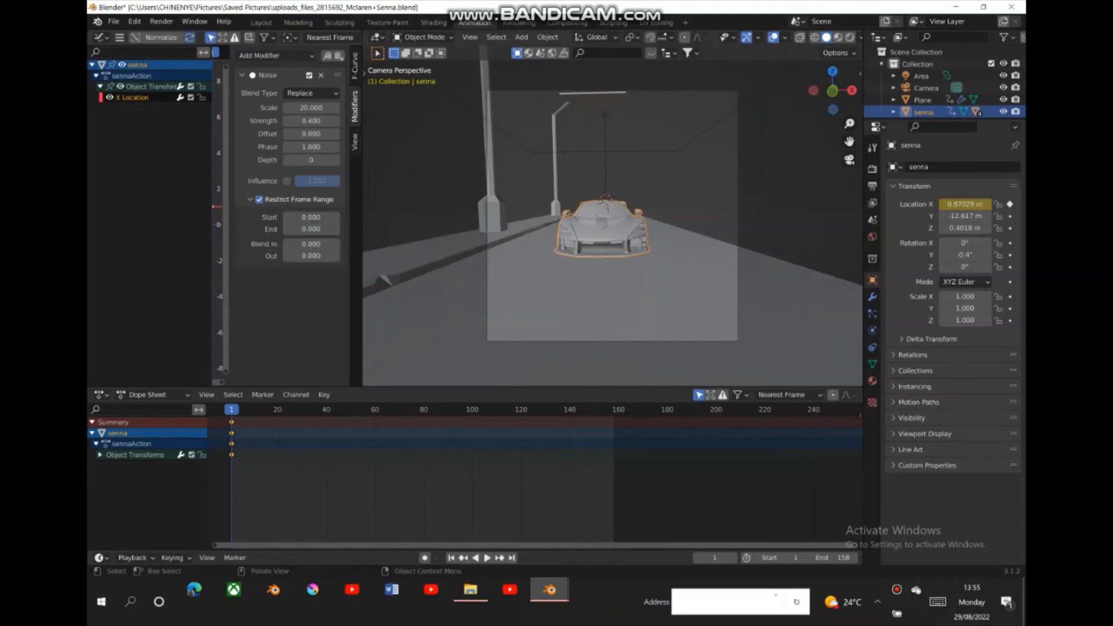
pyautogui.click(336, 218)
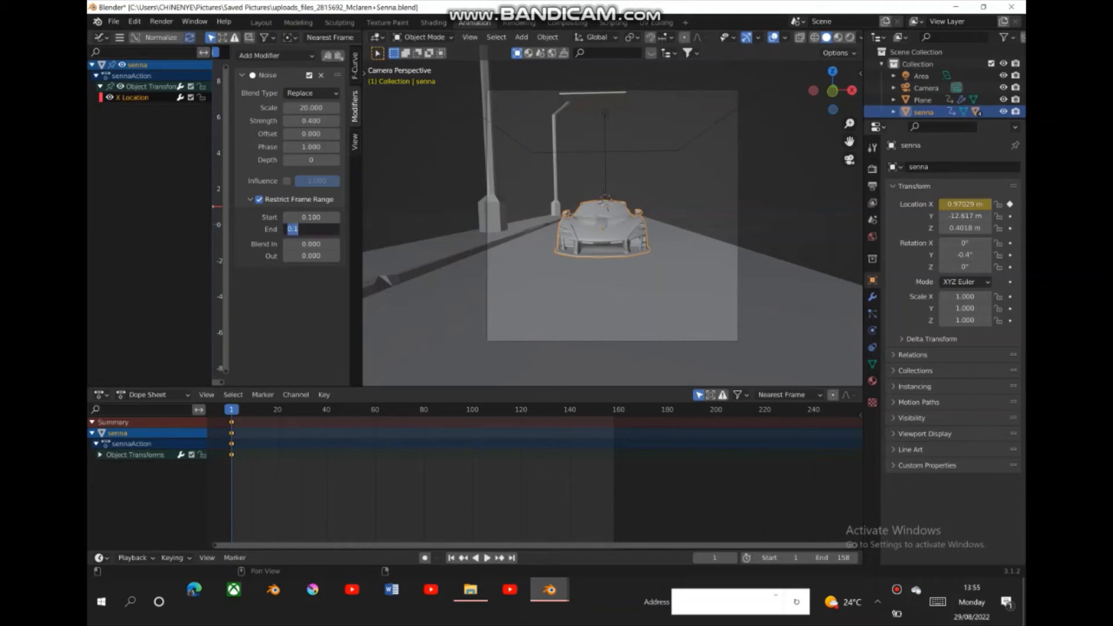
# - Set the End of the Noise modifier's restricted frame range to 150
pyautogui.click(937, 602)
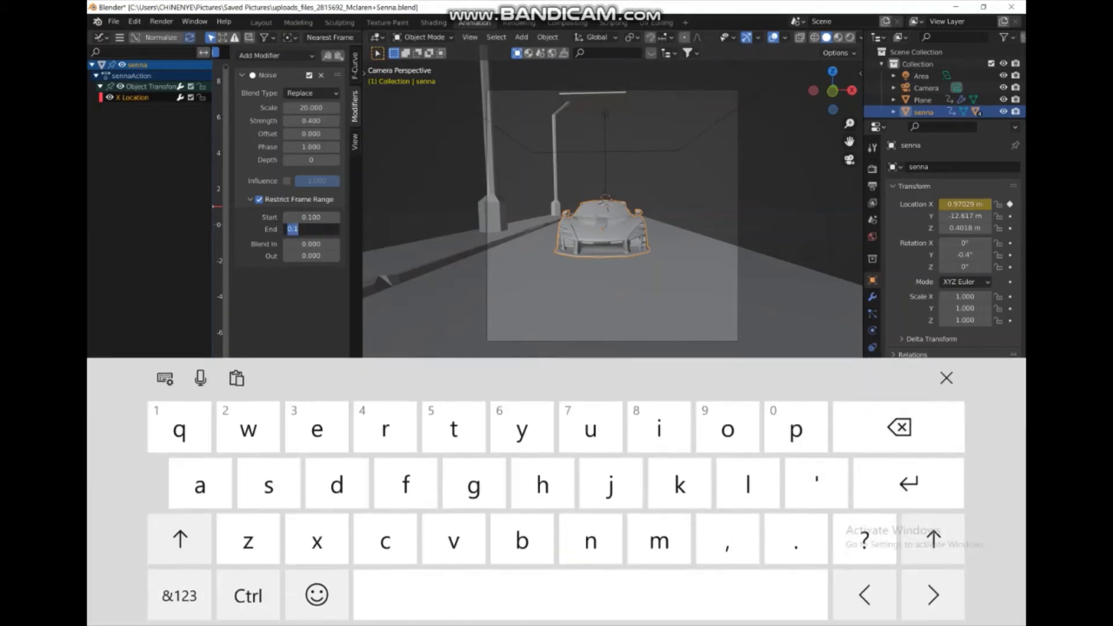
pyautogui.click(898, 427)
pyautogui.click(179, 596)
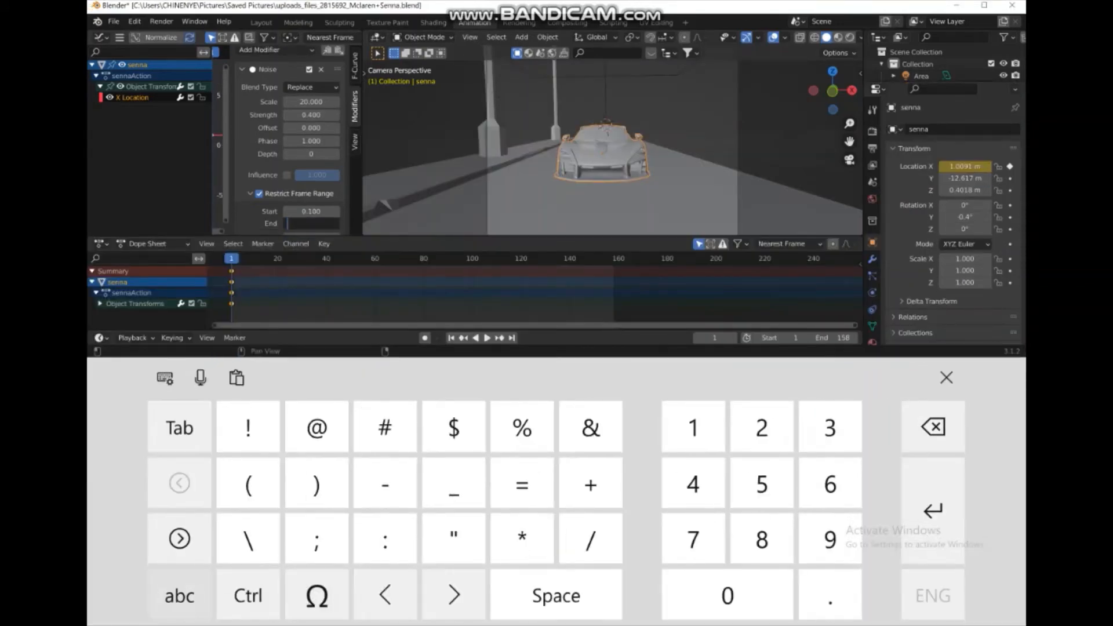
pyautogui.click(693, 427)
pyautogui.click(761, 484)
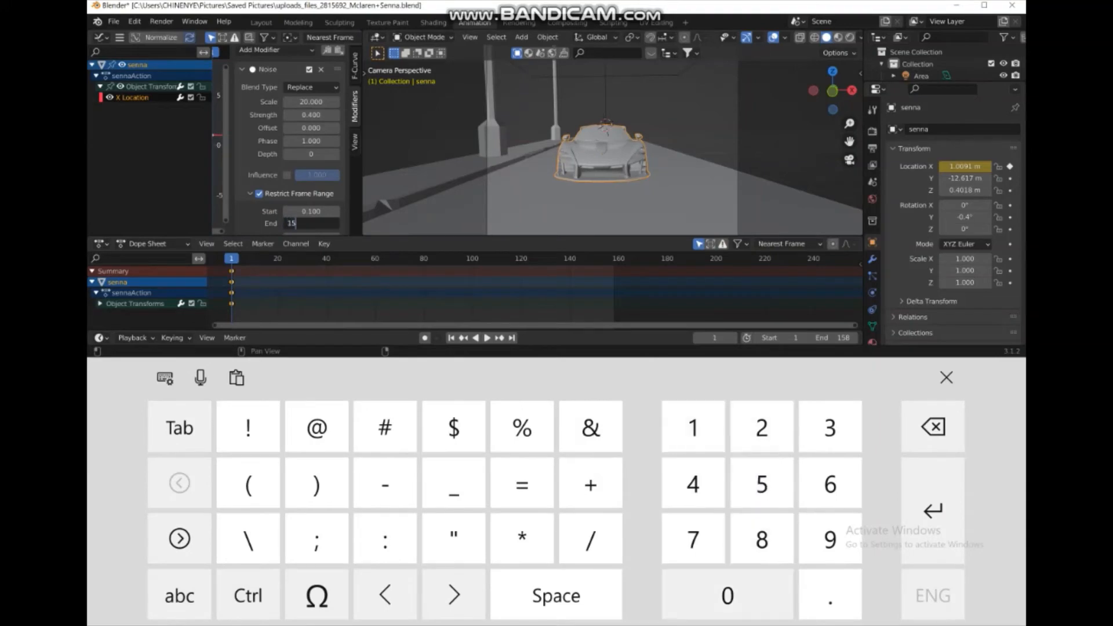
pyautogui.click(727, 595)
pyautogui.click(946, 377)
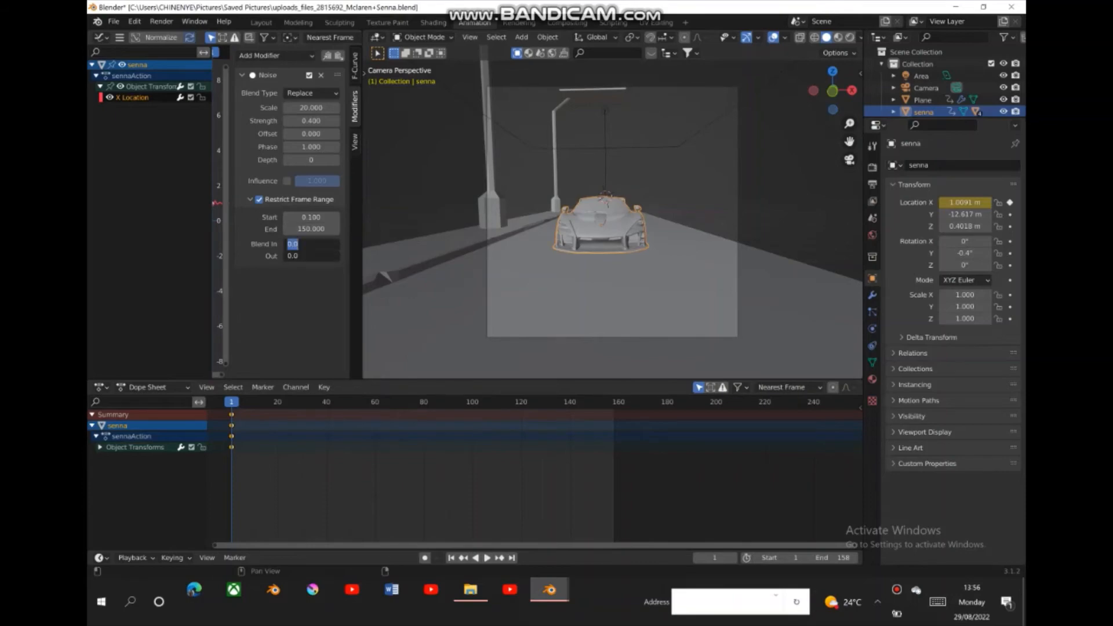
# - Set the Noise modifier's Blend In and Blend Out to 20 frames each
pyautogui.click(938, 602)
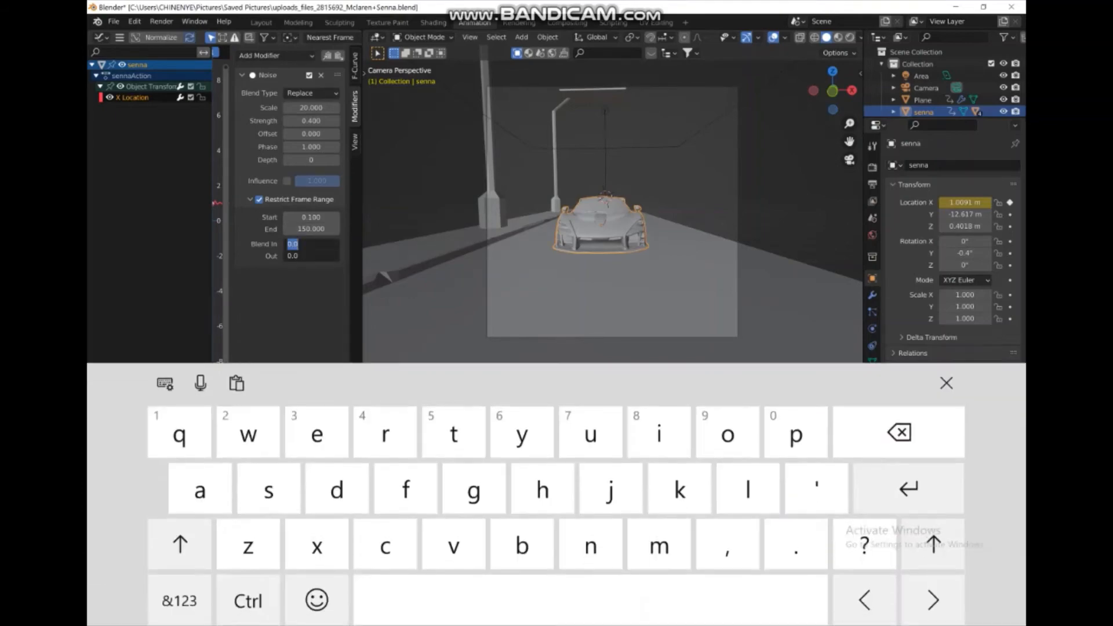
pyautogui.click(179, 595)
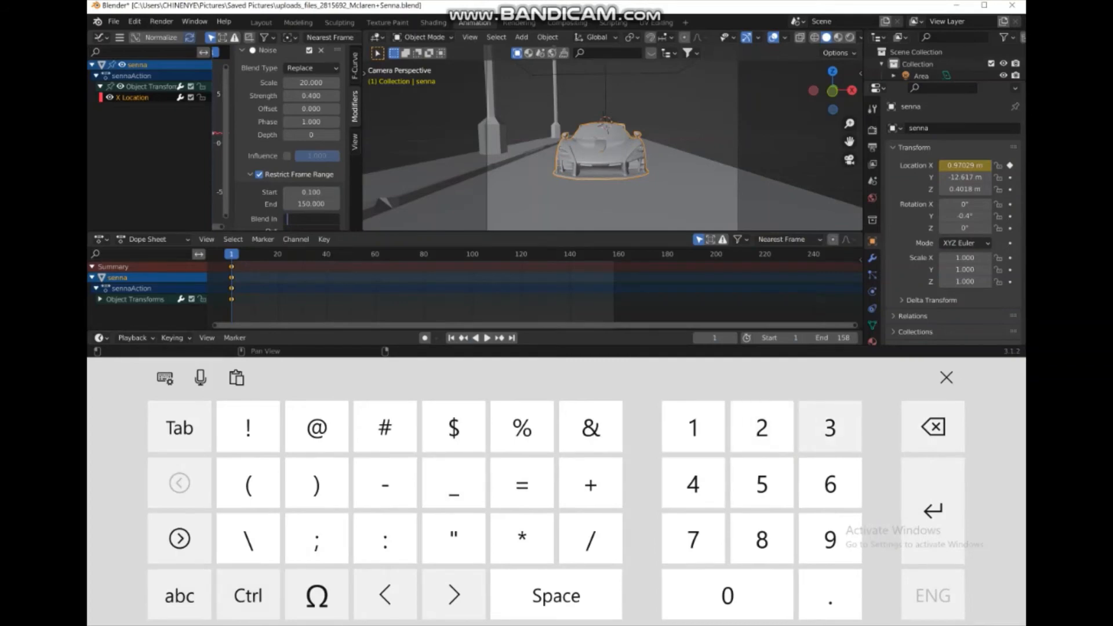
pyautogui.write('20')
pyautogui.click(946, 377)
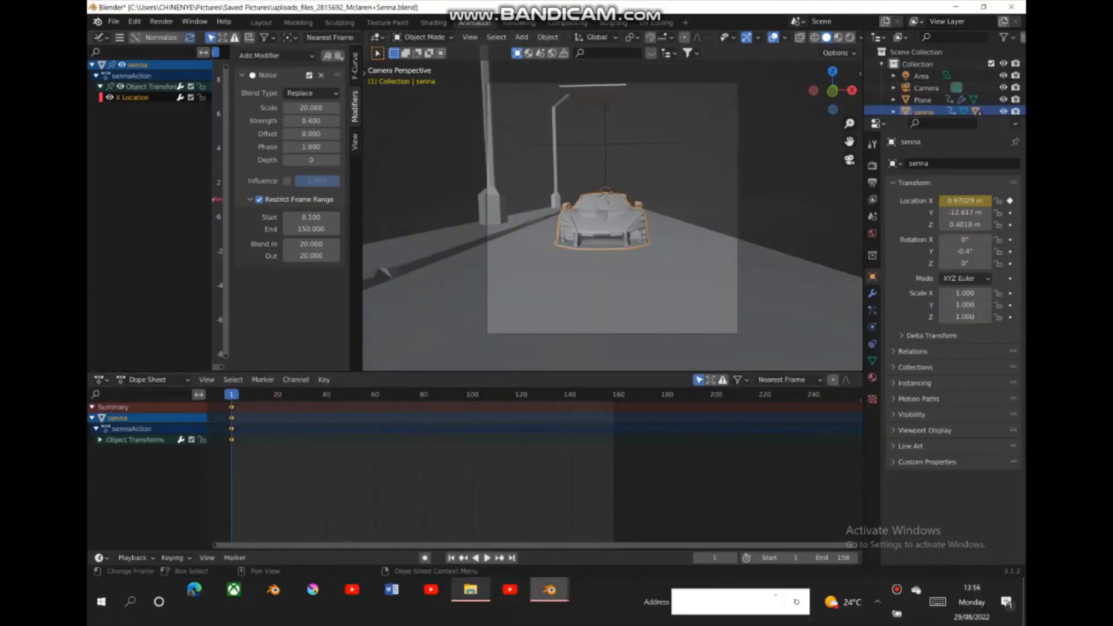
# - Preview the car's sway with the restricted and blended noise range, then return to frame 1
pyautogui.press('space')
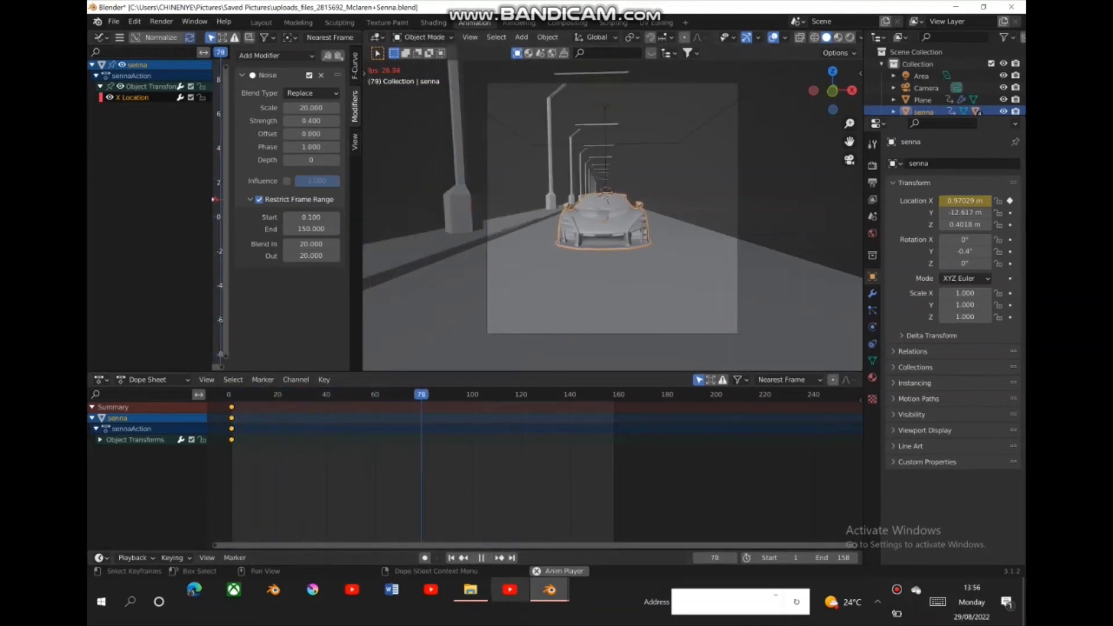
pyautogui.press('space')
pyautogui.hotkey('shift', 'Left')
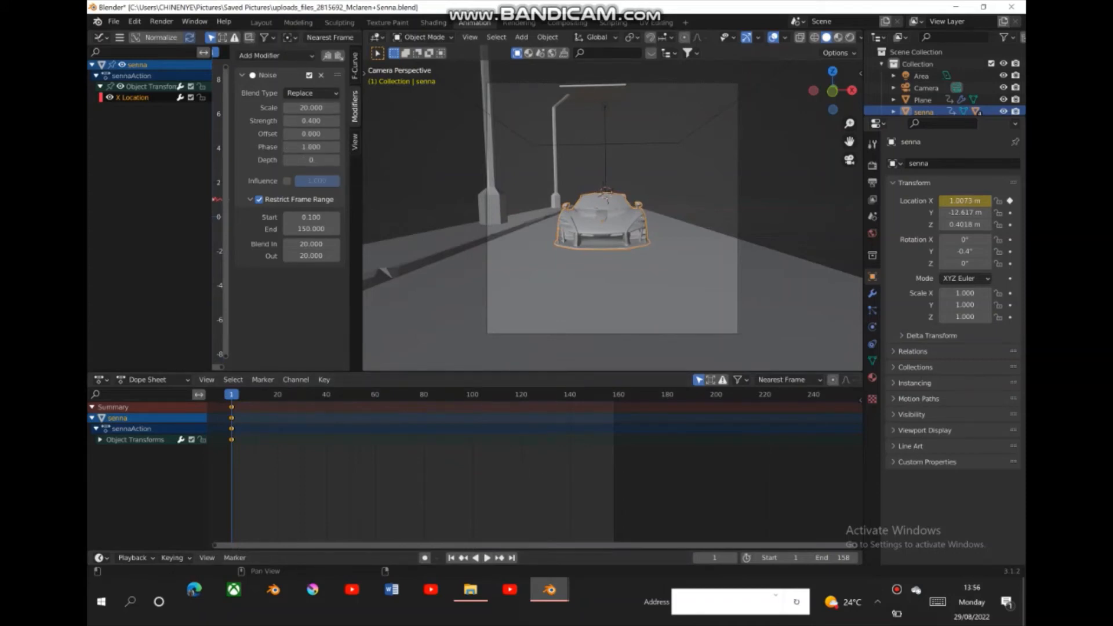
# - Switch to the Layout workspace and play the animation through the camera view
pyautogui.click(161, 22)
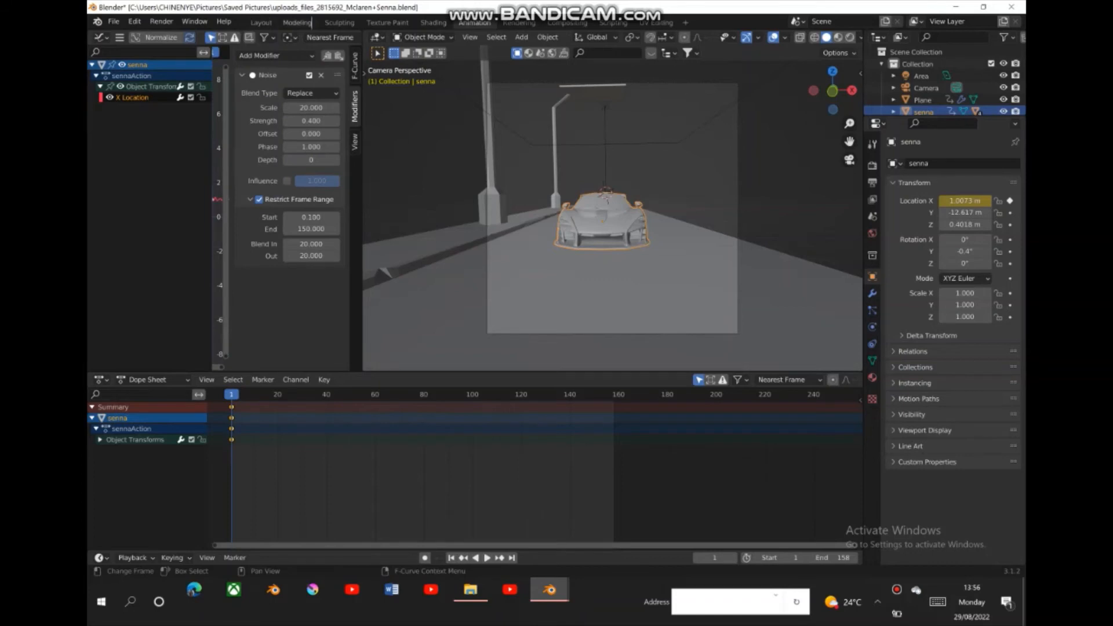
pyautogui.click(261, 22)
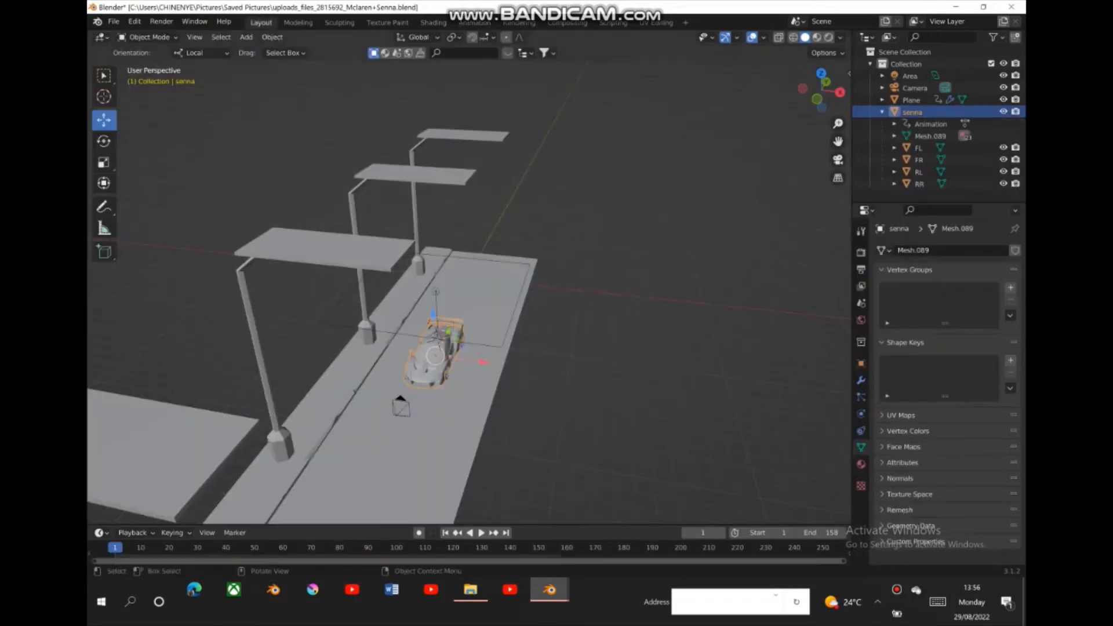
pyautogui.click(838, 160)
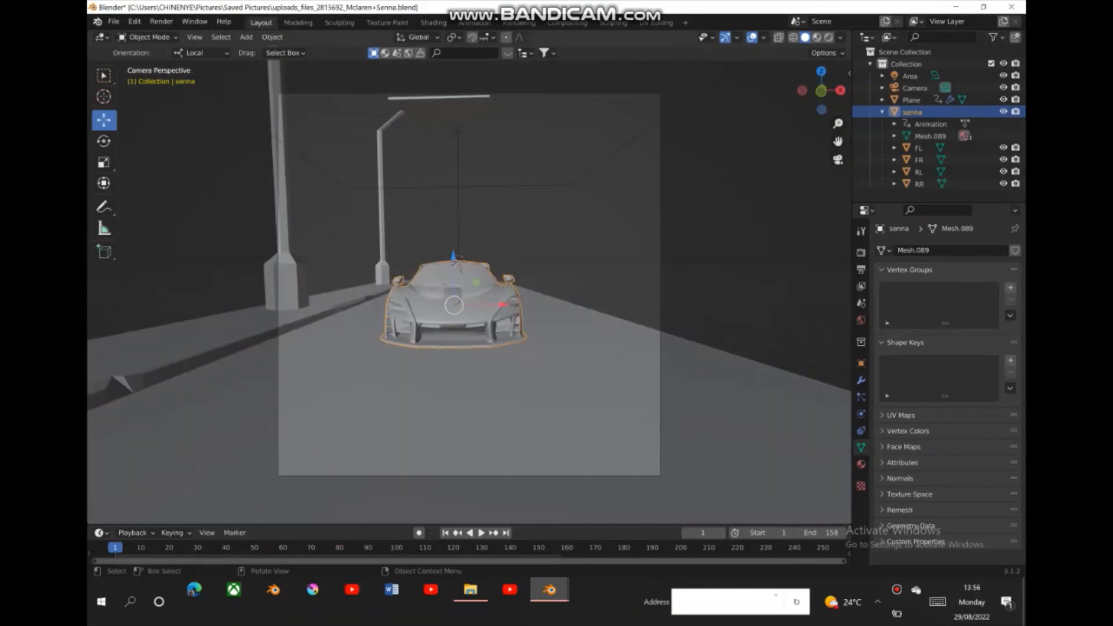
pyautogui.click(481, 532)
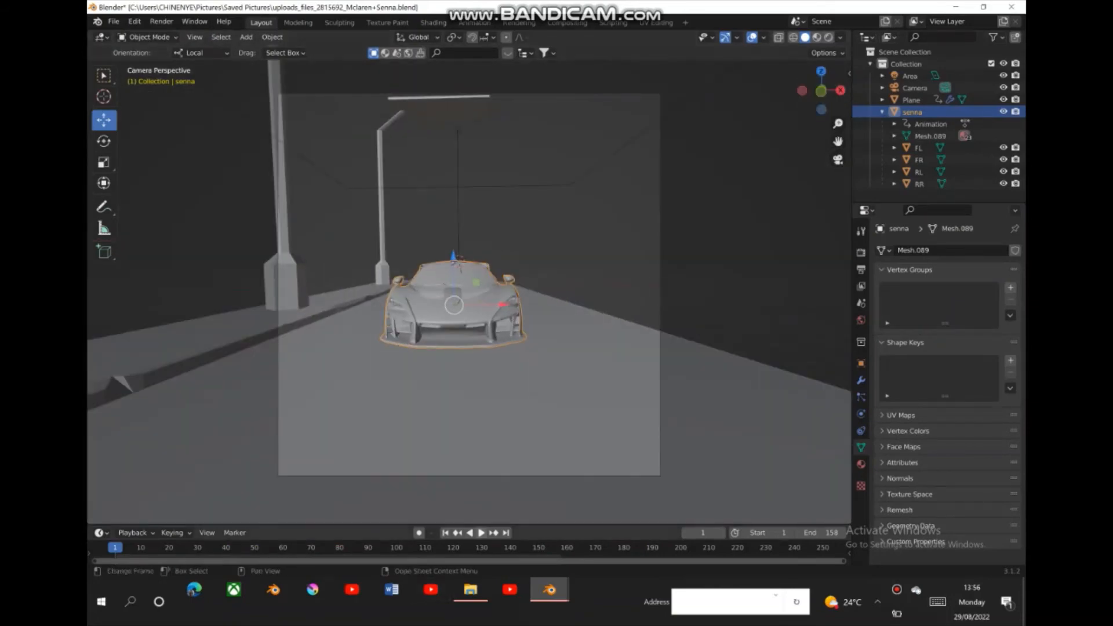
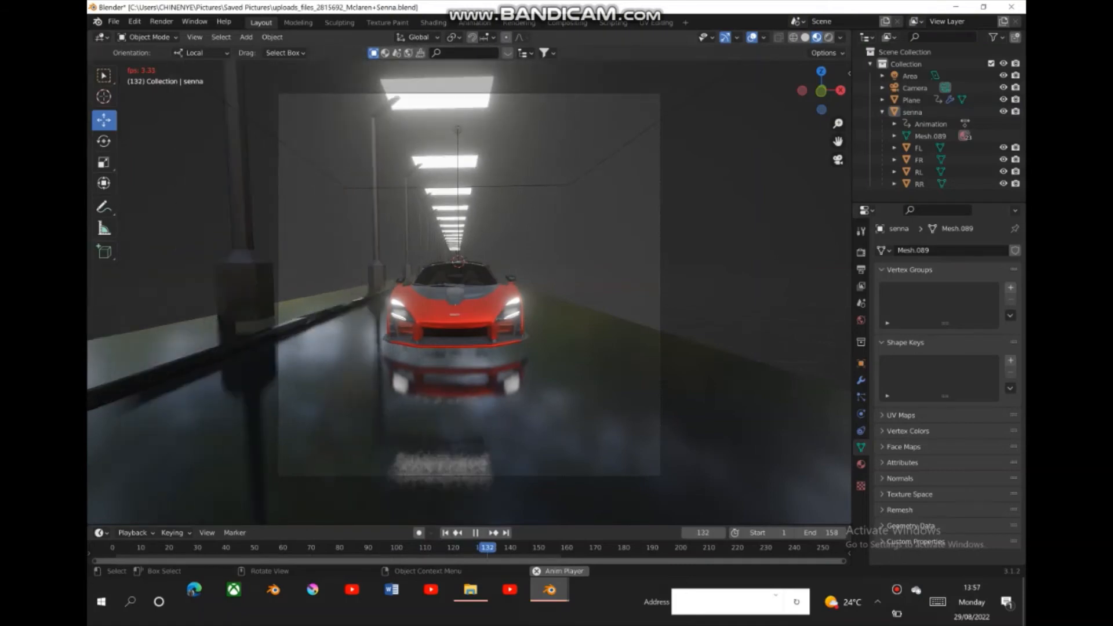
# - Stop the playback, return to frame 1 and switch the viewport to solid shading
pyautogui.press('space')
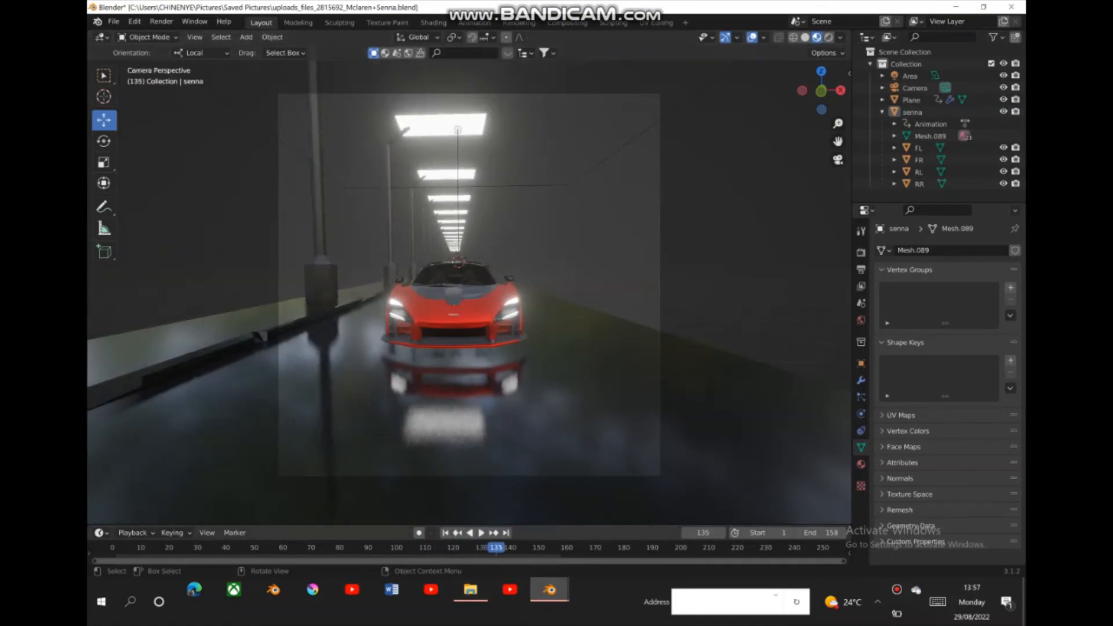
pyautogui.hotkey('shift', 'Left')
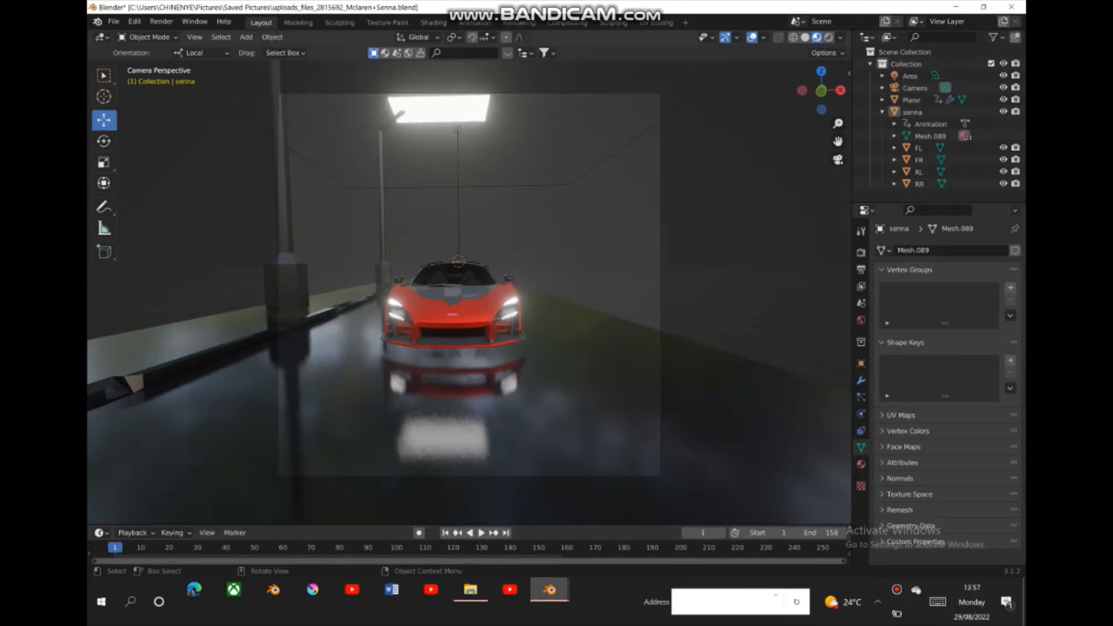
pyautogui.click(805, 37)
# - Place the 3D cursor on the car and add a cube mesh there
pyautogui.moveTo(821, 91)
pyautogui.mouseDown()
pyautogui.moveTo(794, 106)
pyautogui.moveTo(837, 129)
pyautogui.moveTo(838, 160)
pyautogui.moveTo(789, 92)
pyautogui.mouseUp()
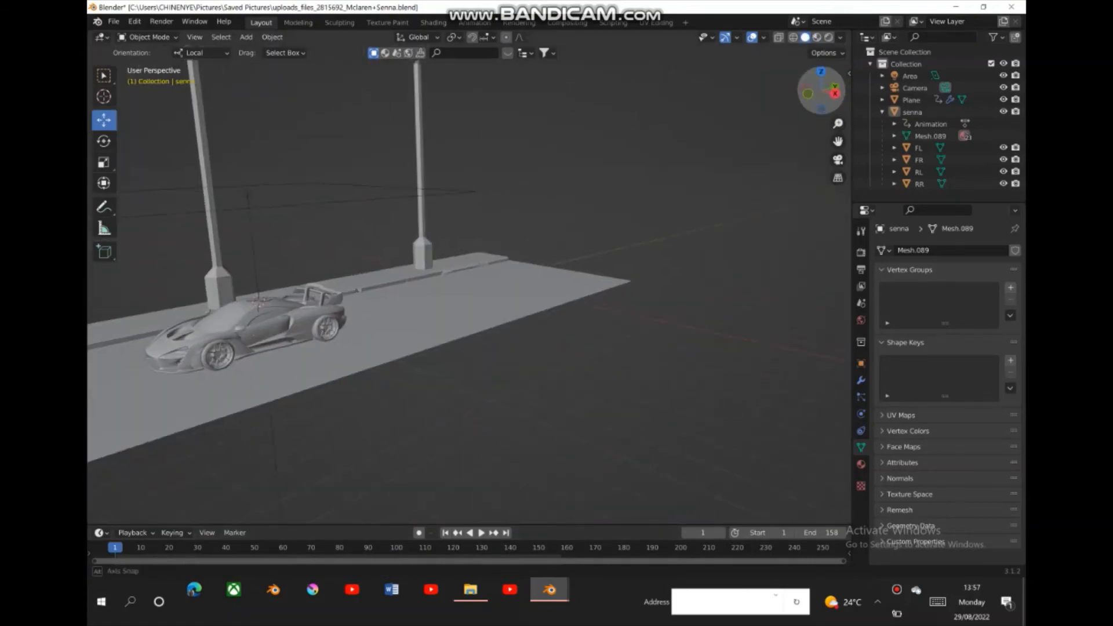
pyautogui.moveTo(838, 123); pyautogui.dragTo(838, 152)
pyautogui.moveTo(820, 91); pyautogui.dragTo(834, 97)
pyautogui.click(103, 97)
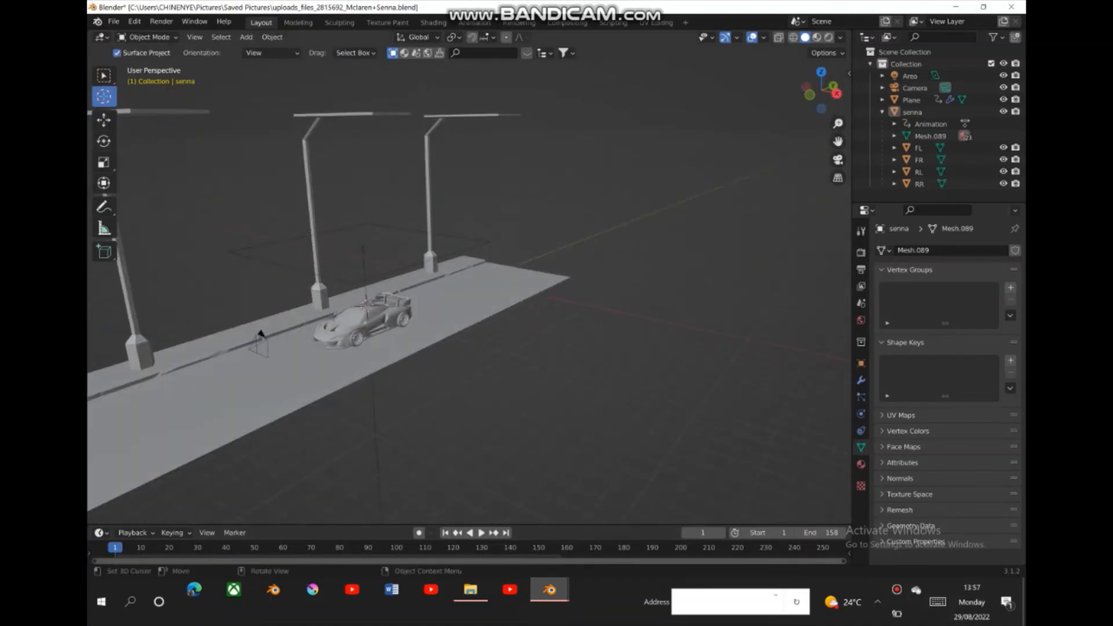
pyautogui.click(364, 302)
pyautogui.click(246, 37)
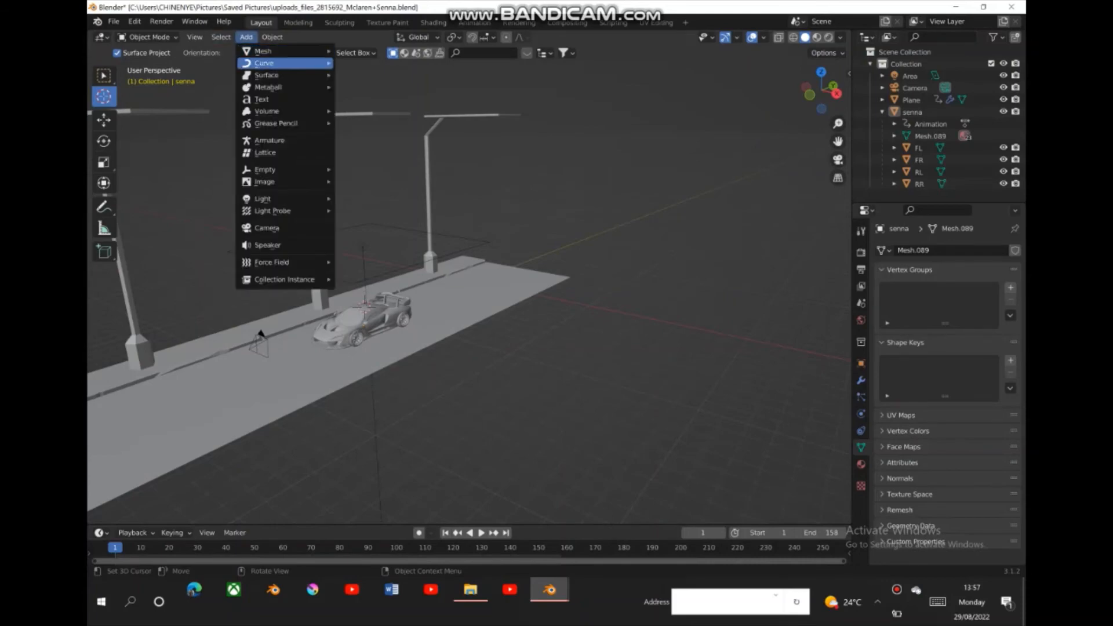
pyautogui.moveTo(264, 51)
pyautogui.click(362, 62)
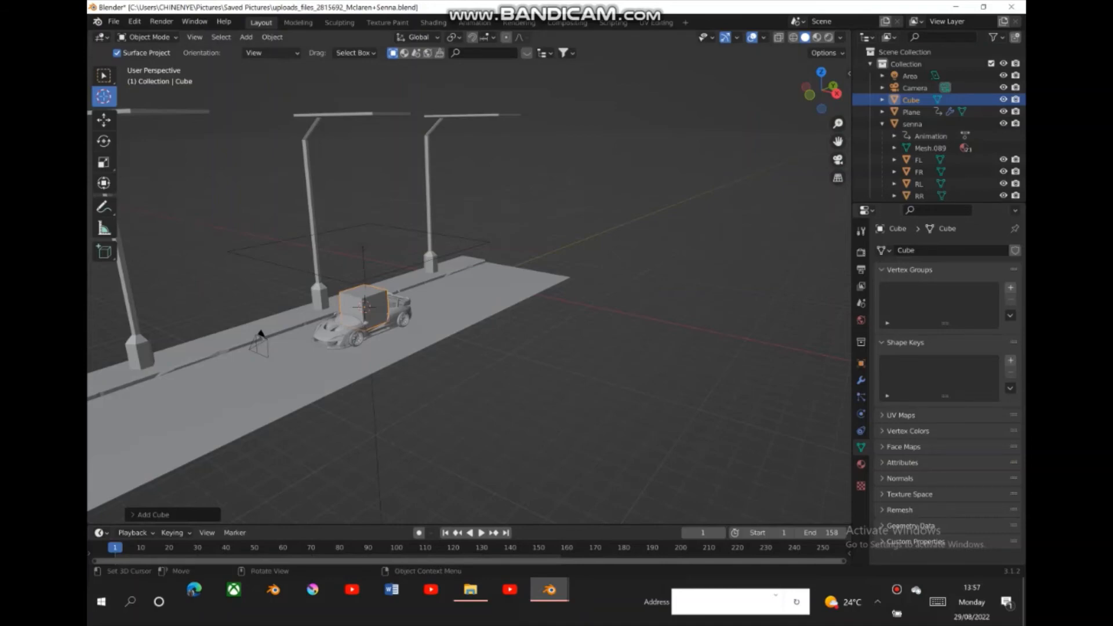
# - Set the new cube's size to 16.4 m and deselect it
pyautogui.click(153, 515)
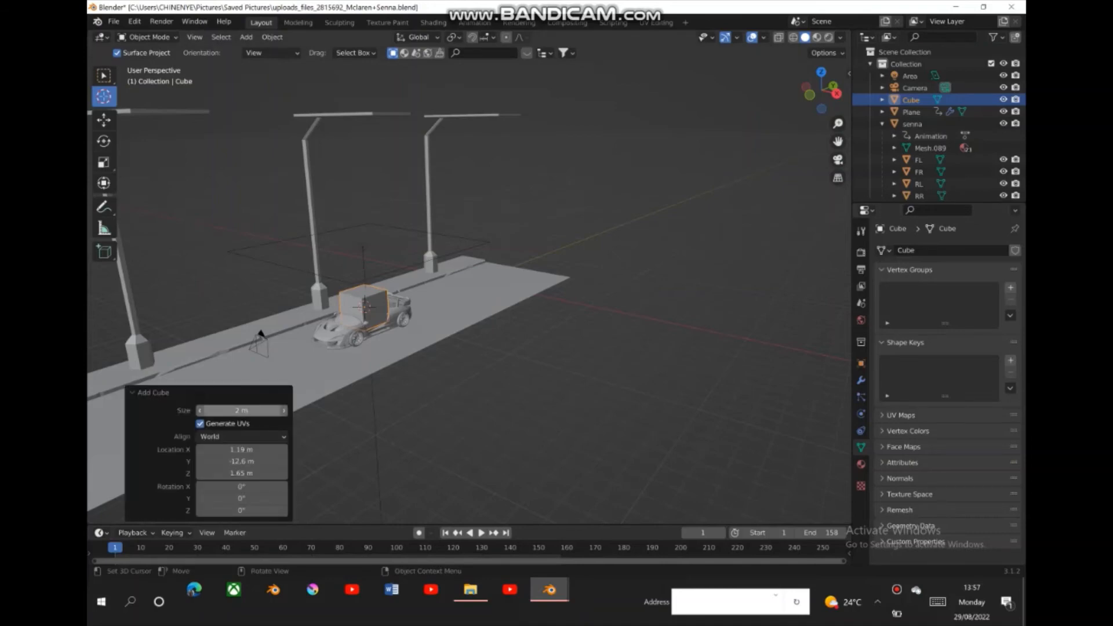
pyautogui.moveTo(241, 410); pyautogui.dragTo(385, 410)
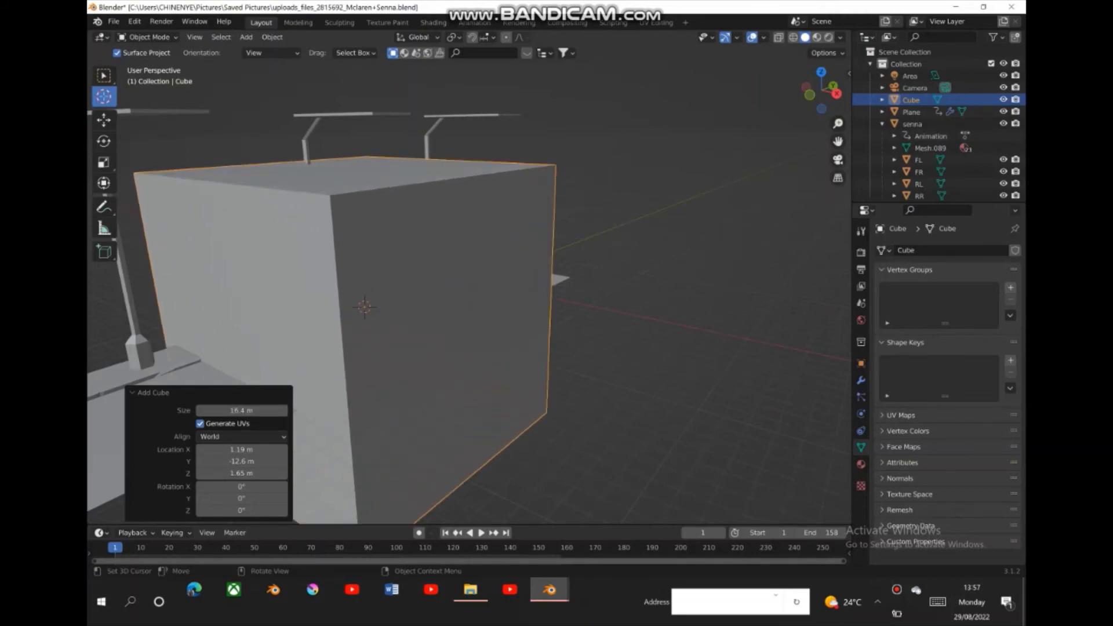
pyautogui.press('w')
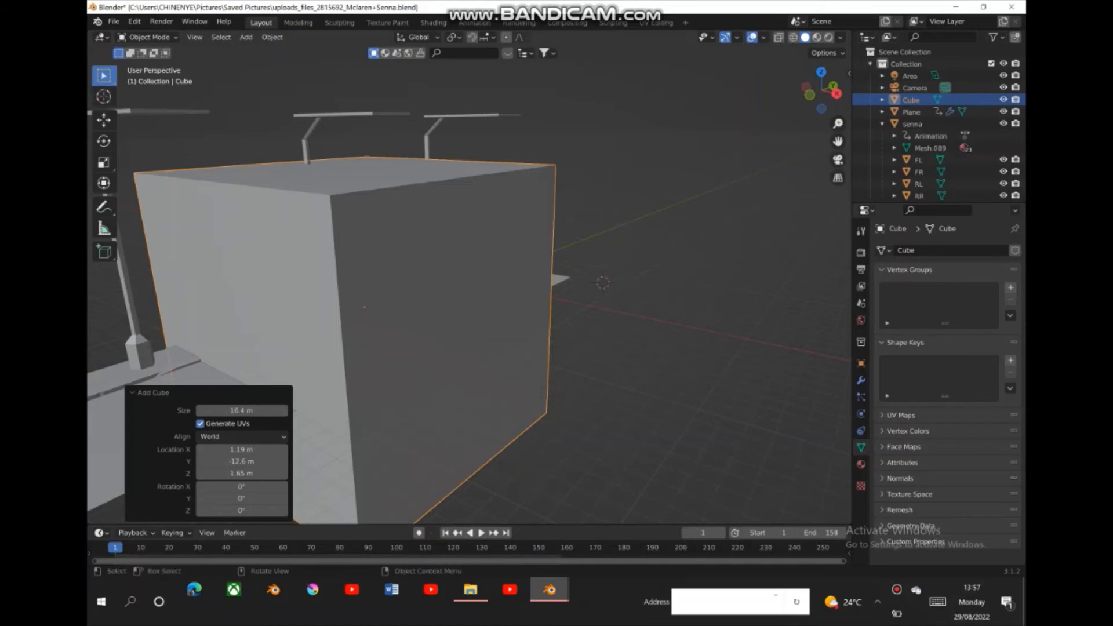
pyautogui.click(673, 197)
pyautogui.moveTo(821, 91); pyautogui.dragTo(797, 79)
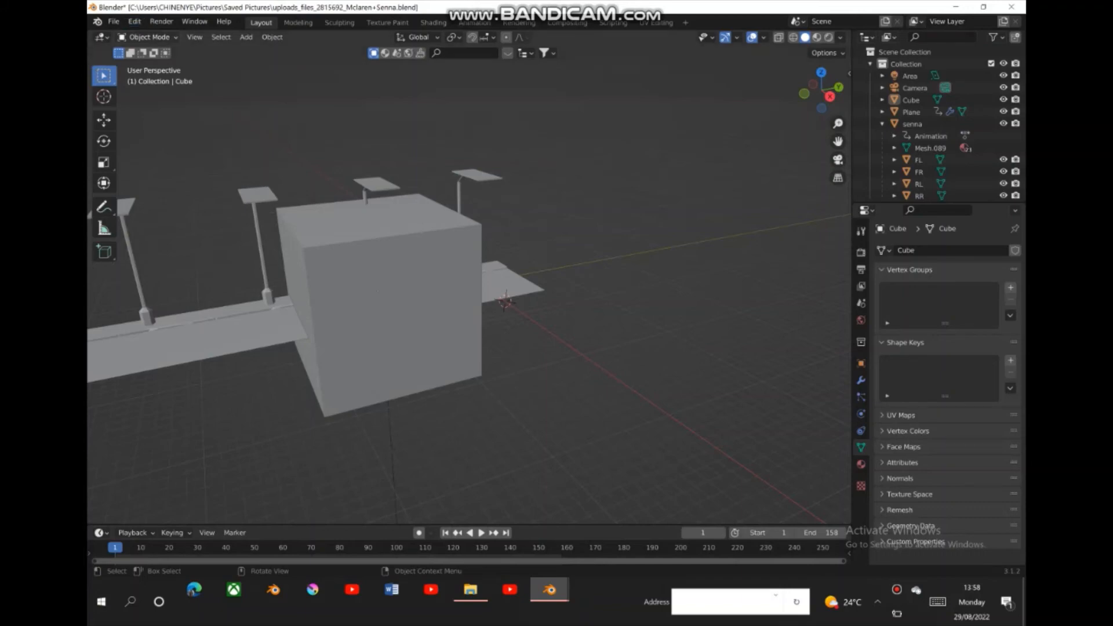
# - Enter Edit Mode on the cube with X-ray turned on and all its faces deselected
pyautogui.click(148, 37)
pyautogui.click(371, 278)
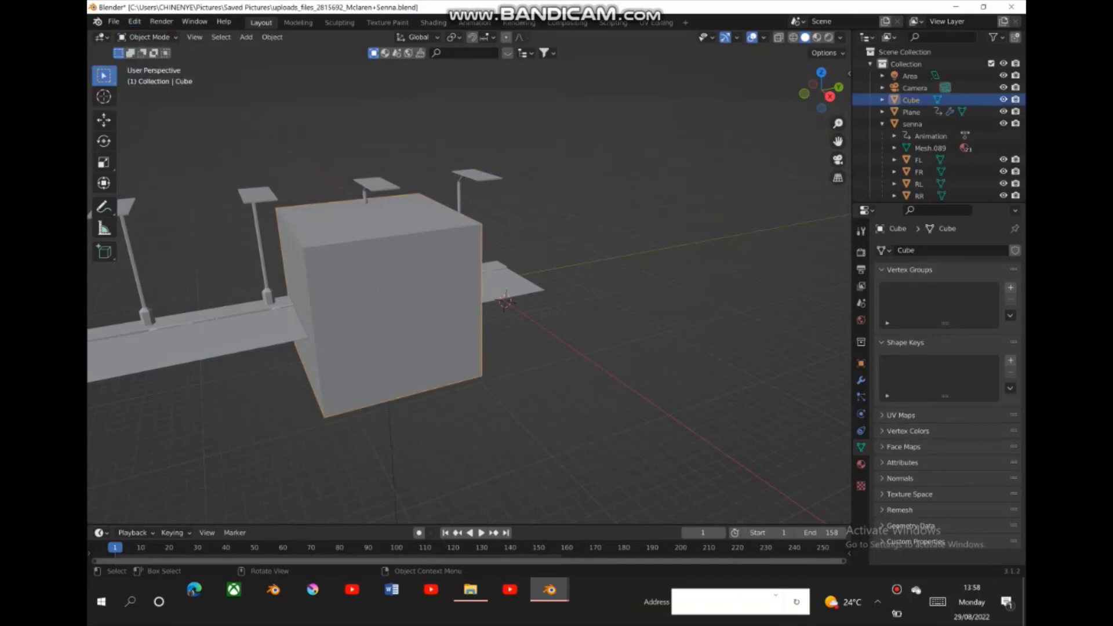
pyautogui.click(149, 37)
pyautogui.click(145, 62)
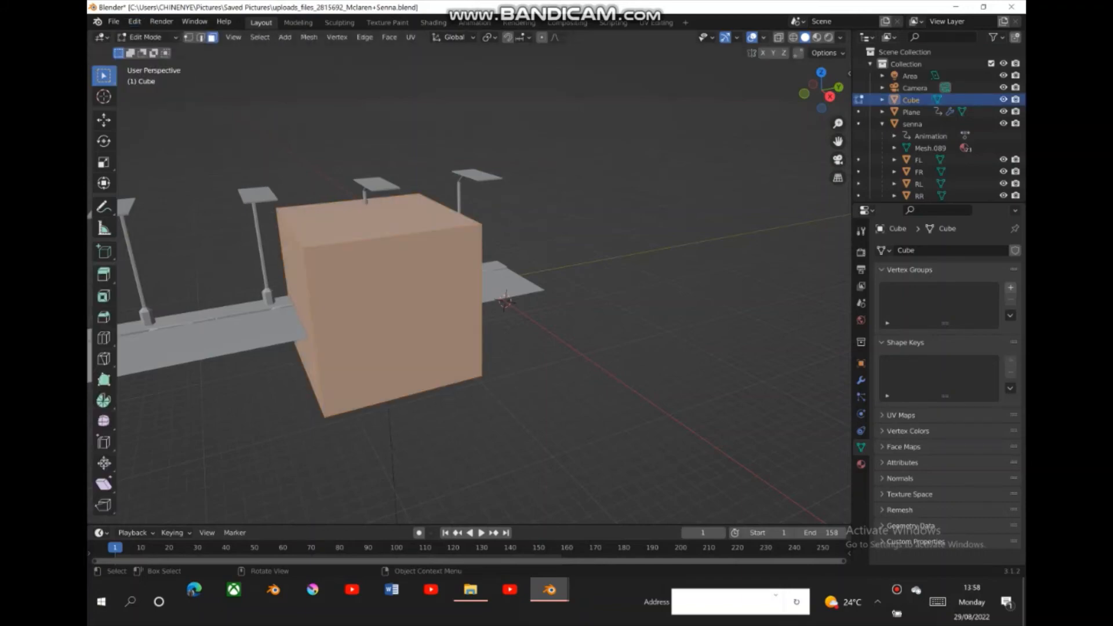
pyautogui.click(779, 37)
pyautogui.hotkey('alt', 'a')
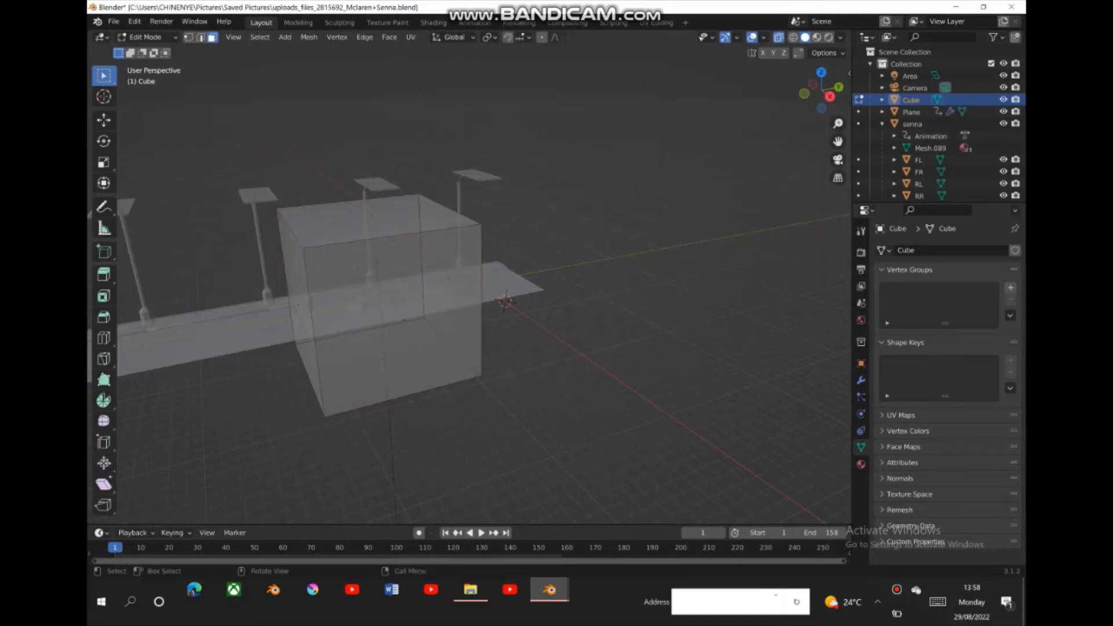
# - Extend the cube along the road by moving its end face behind the car 14.384 m along Y
pyautogui.moveTo(823, 93); pyautogui.dragTo(786, 93)
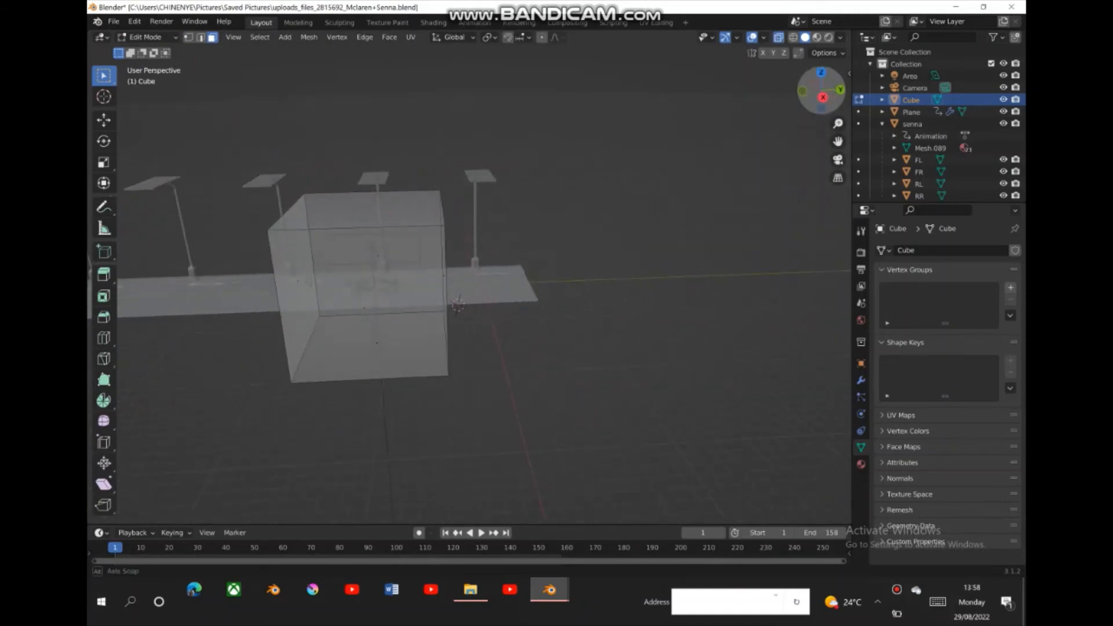
pyautogui.moveTo(437, 176); pyautogui.dragTo(470, 394)
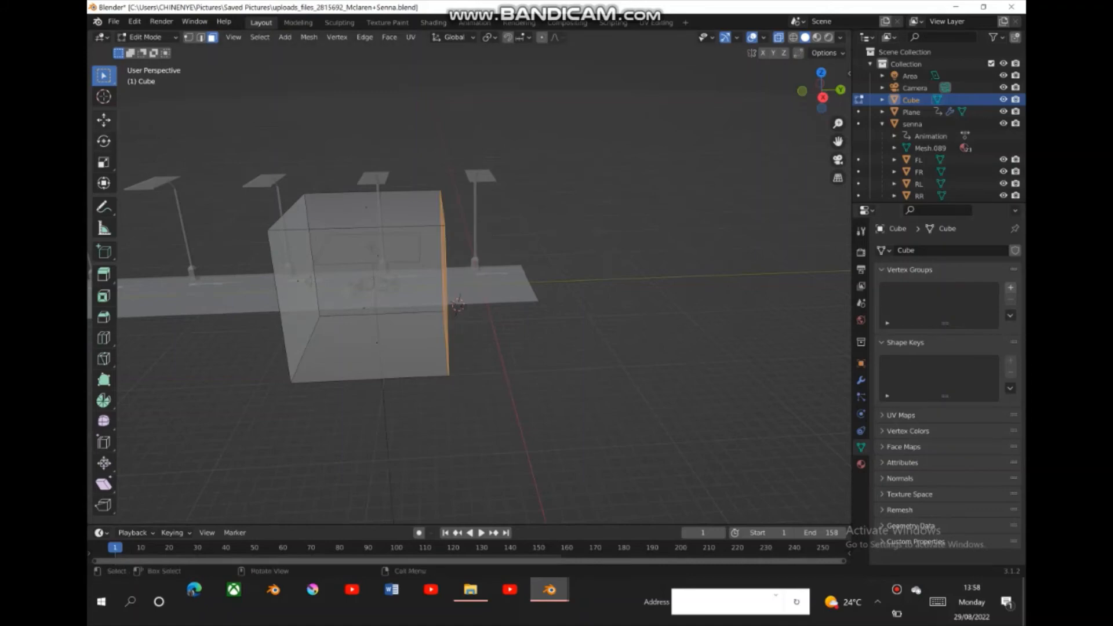
pyautogui.click(103, 119)
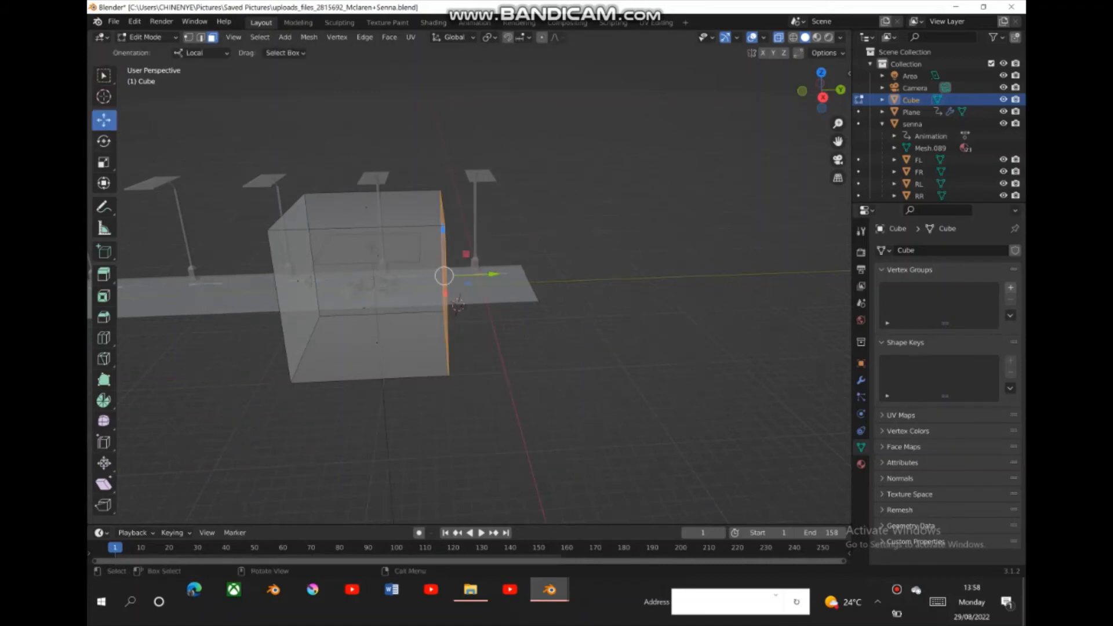
pyautogui.moveTo(493, 274); pyautogui.dragTo(619, 270)
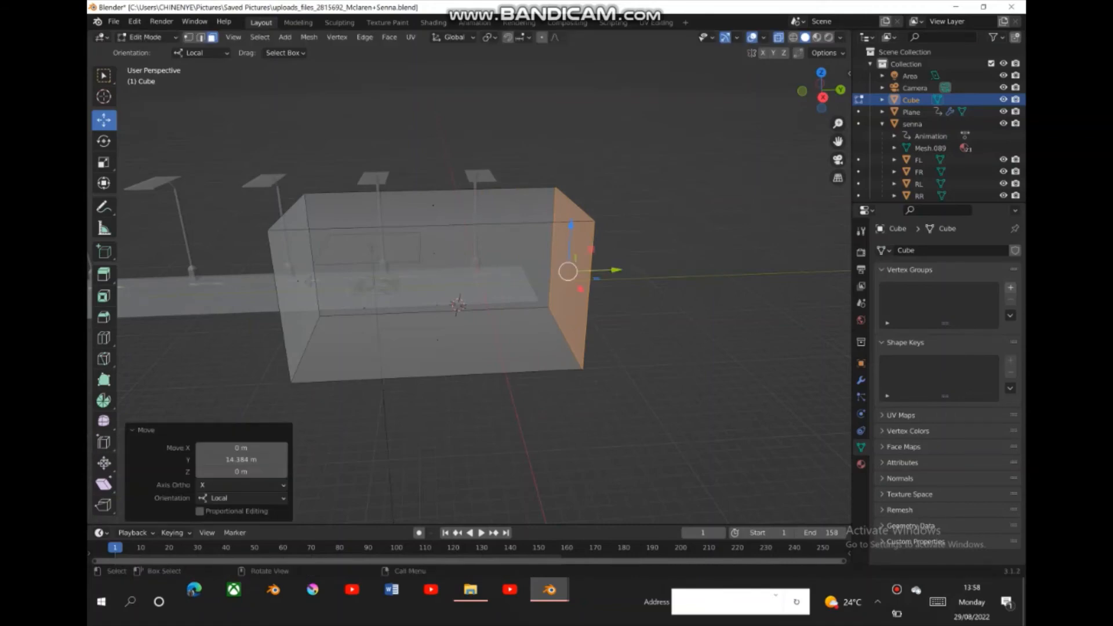
pyautogui.click(230, 256)
pyautogui.moveTo(230, 256); pyautogui.dragTo(851, 56)
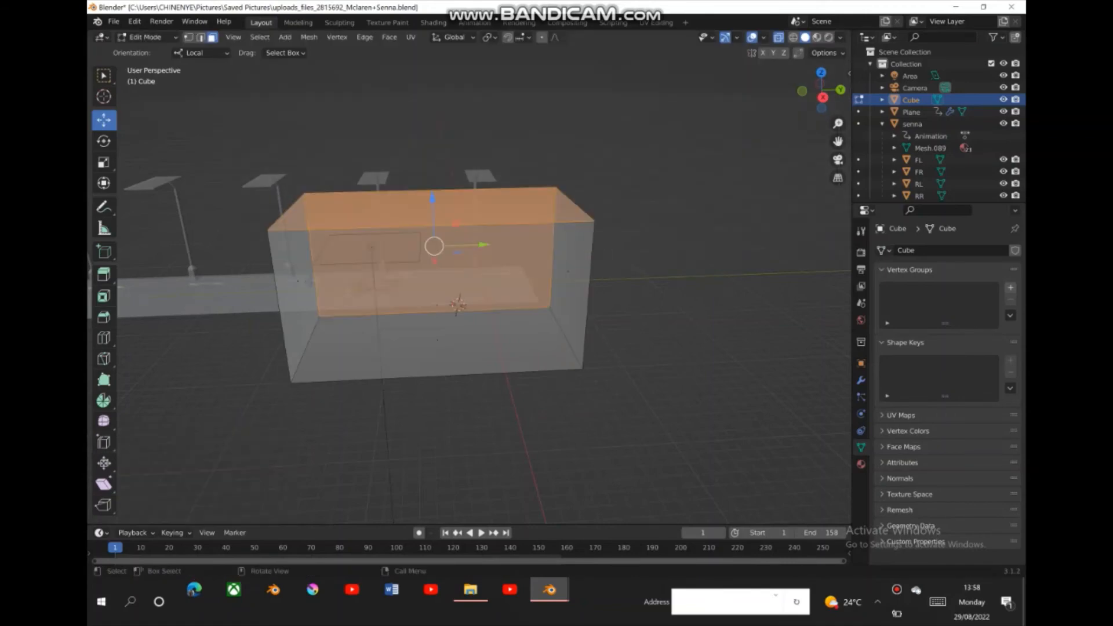
pyautogui.hotkey('alt', 'a')
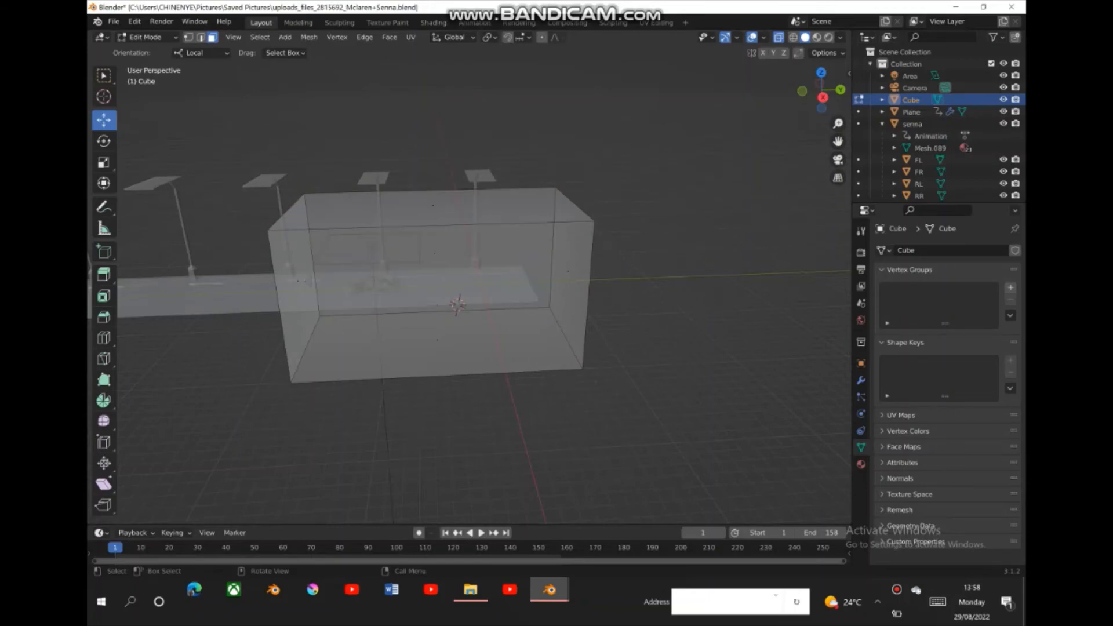
# - Raise the box's top face 3.994 m along Z above the street lamps
pyautogui.moveTo(260, 239); pyautogui.dragTo(614, 155)
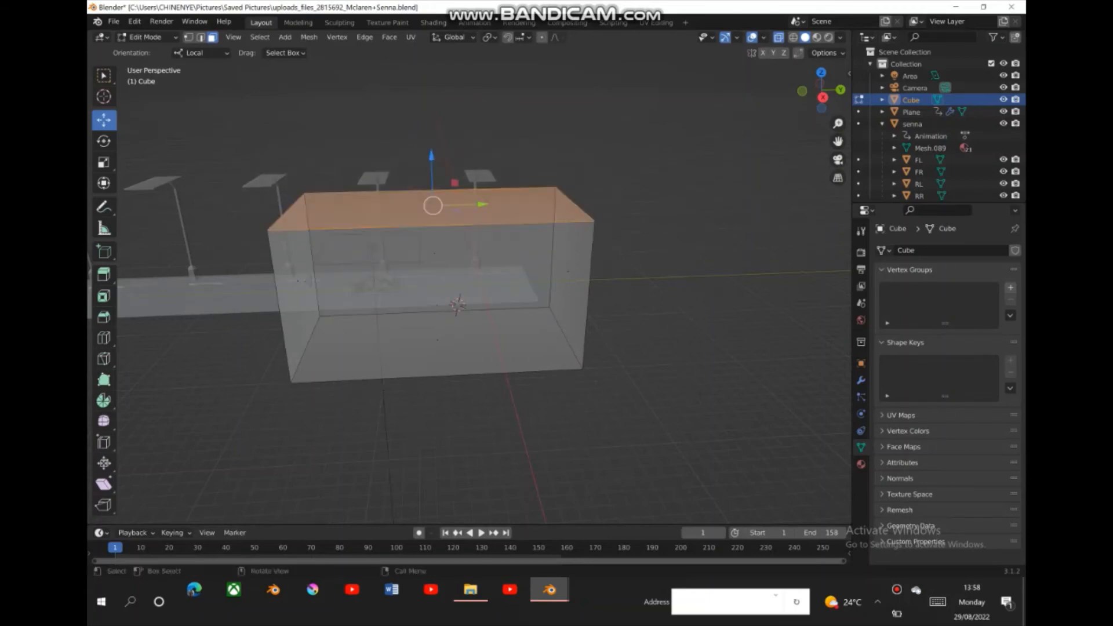
pyautogui.press('g')
pyautogui.press('z')
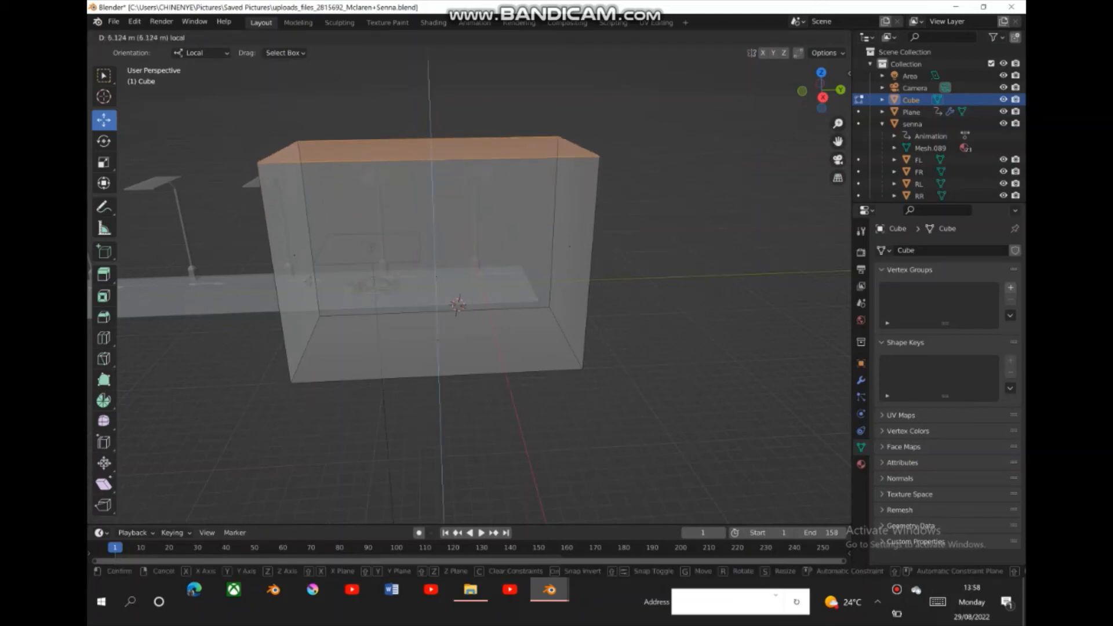
pyautogui.moveTo(430, 106); pyautogui.dragTo(430, 117)
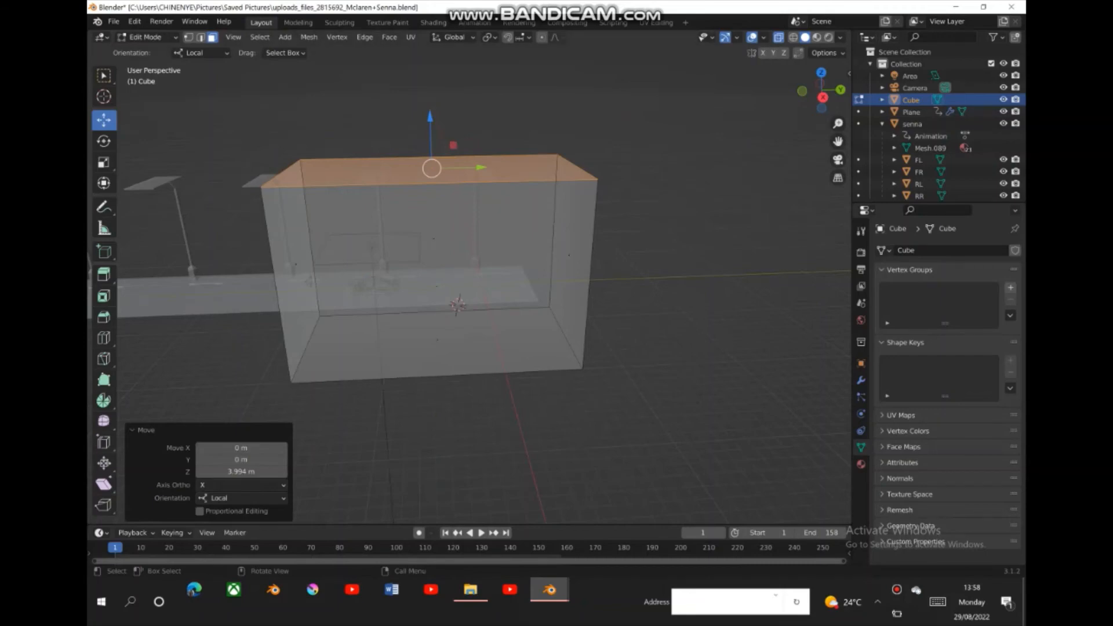
# - Deselect the box's faces and return to Object Mode
pyautogui.hotkey('alt', 'a')
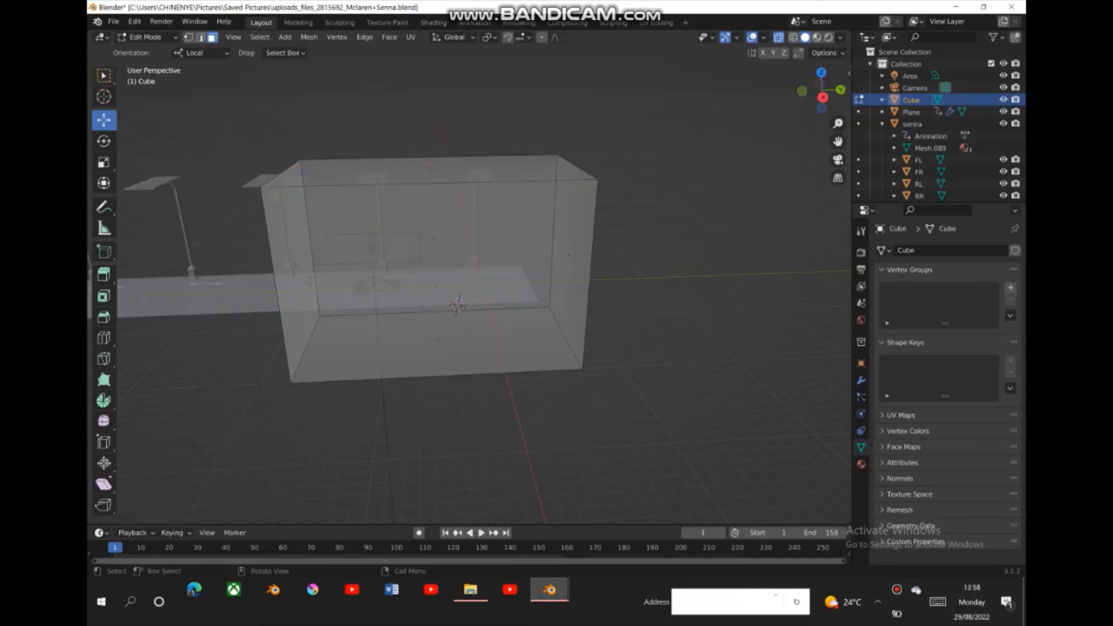
pyautogui.press('w')
pyautogui.click(146, 38)
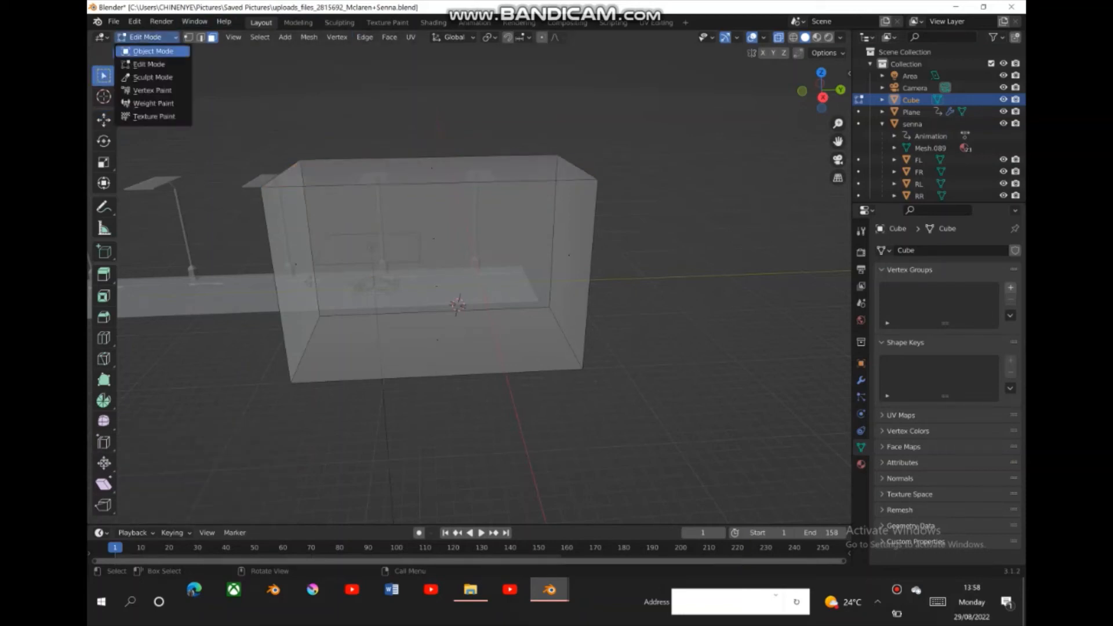
pyautogui.click(152, 51)
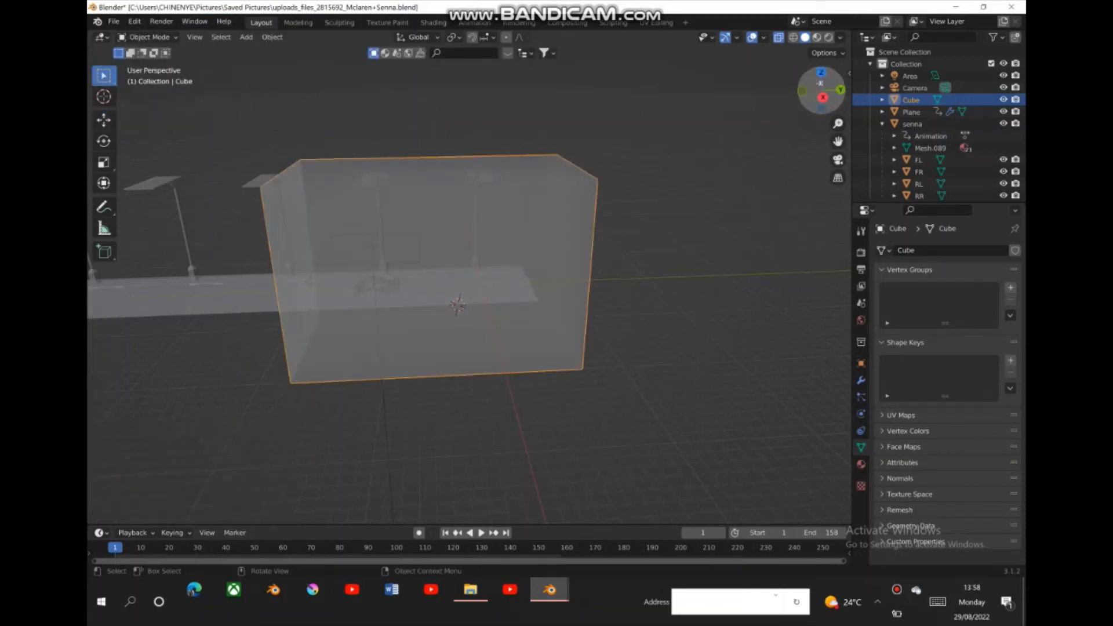
pyautogui.moveTo(823, 92); pyautogui.dragTo(892, 94)
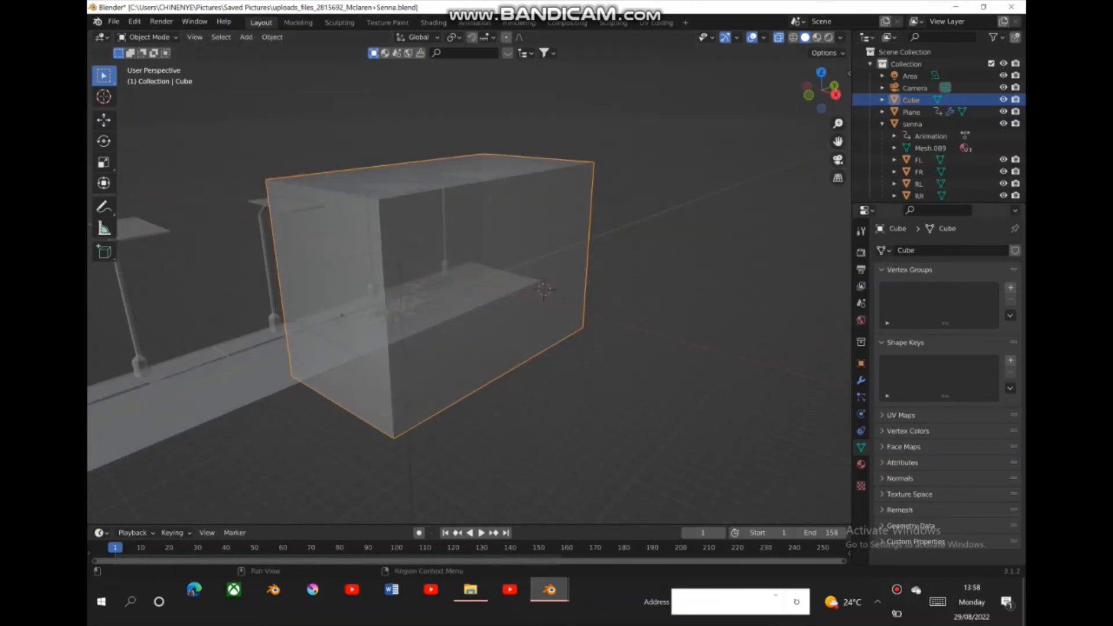
# - Open the World settings and hide the cube in the viewport while looking through the camera
pyautogui.click(860, 320)
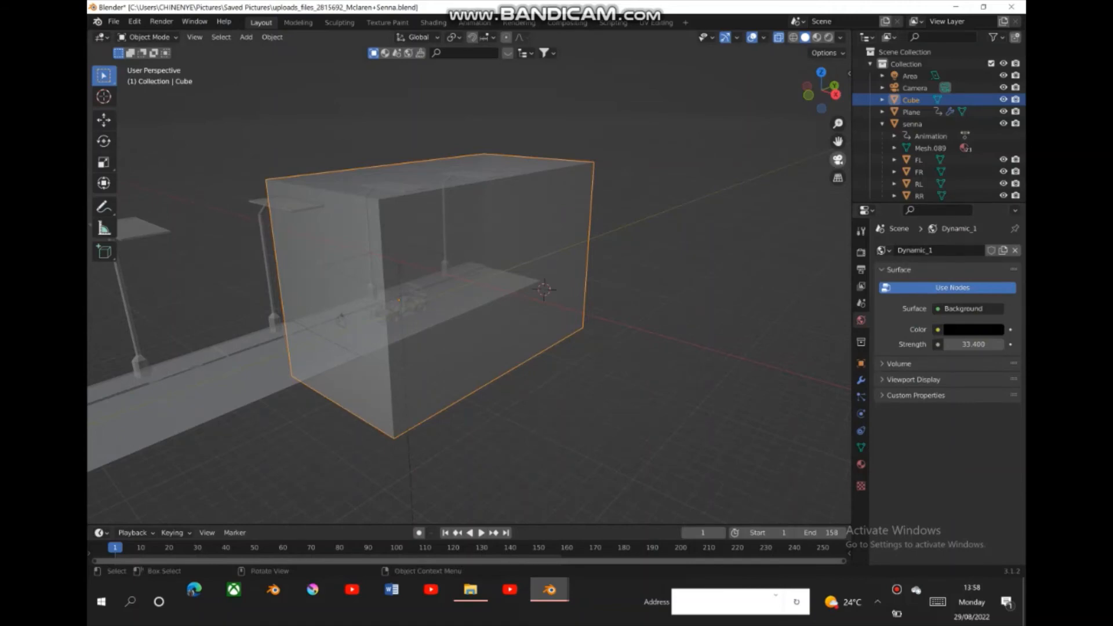
pyautogui.click(838, 160)
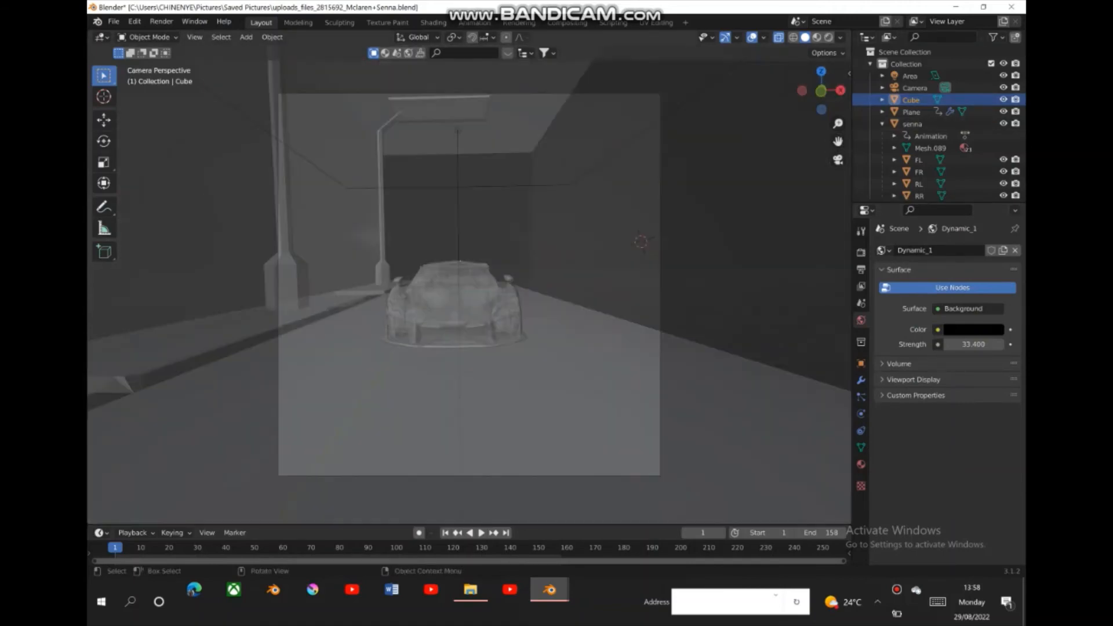
pyautogui.click(1004, 99)
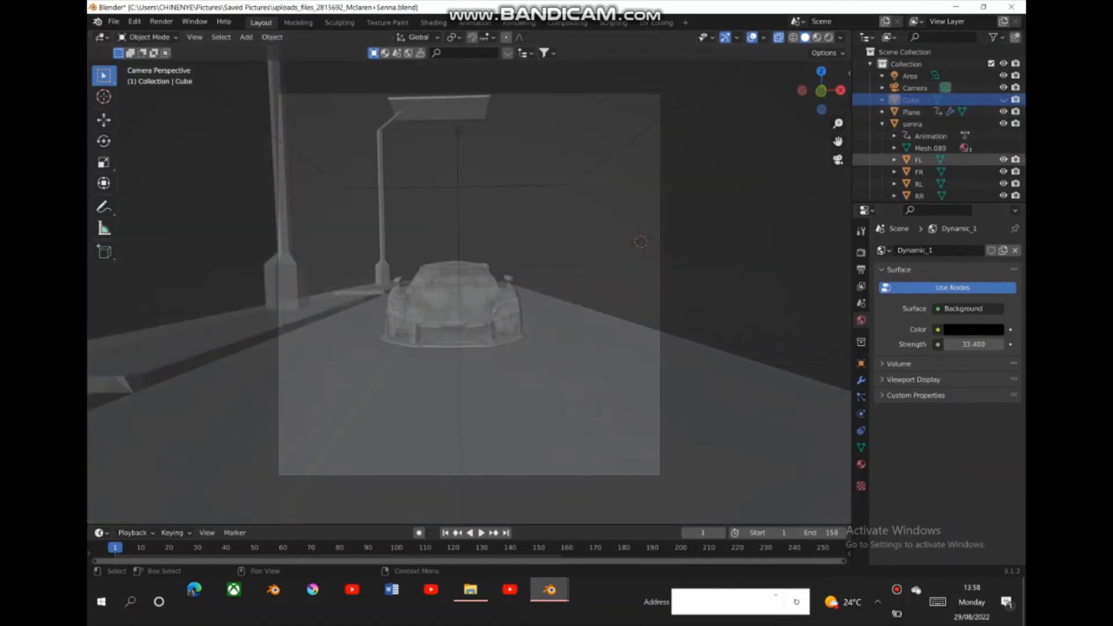
# - Inspect the road from behind the car, then return to the camera view with rendered shading
pyautogui.click(821, 91)
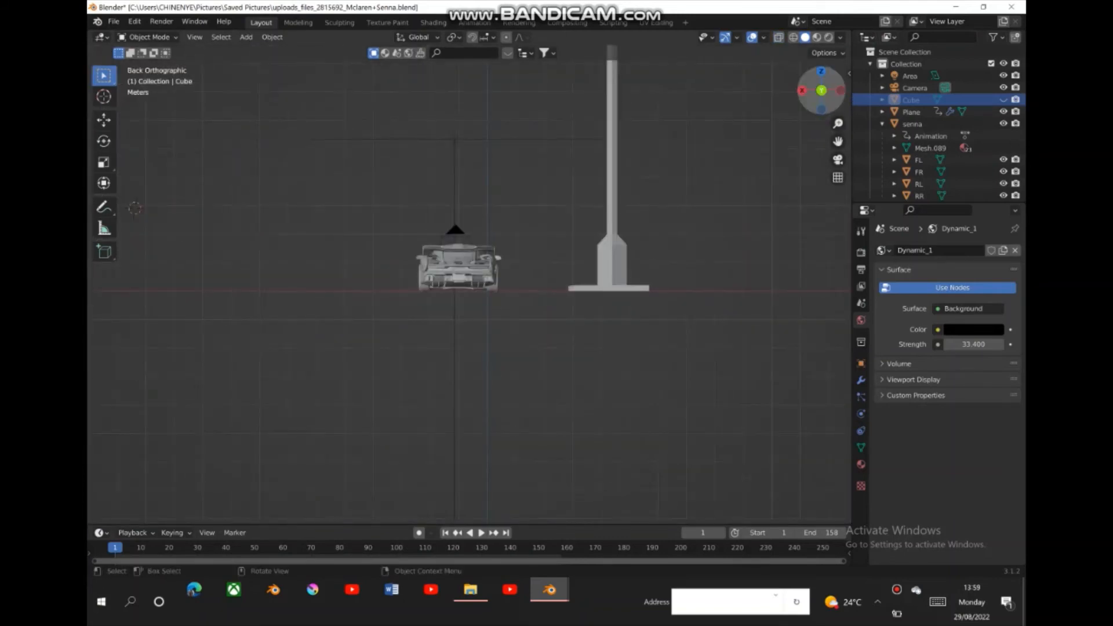
pyautogui.moveTo(821, 89); pyautogui.dragTo(828, 93)
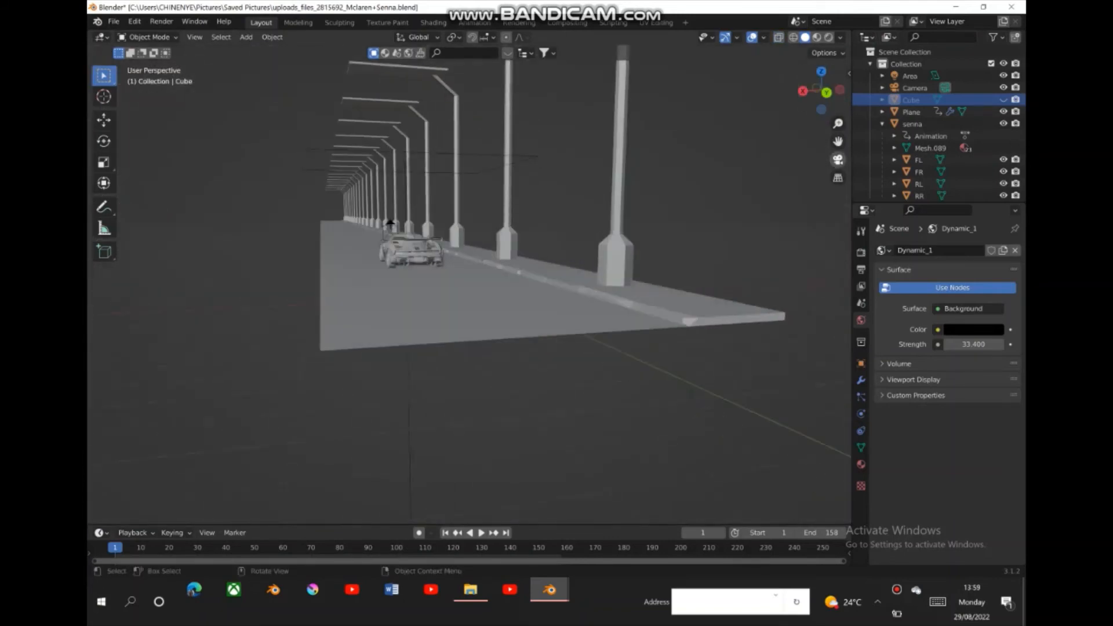
pyautogui.click(838, 159)
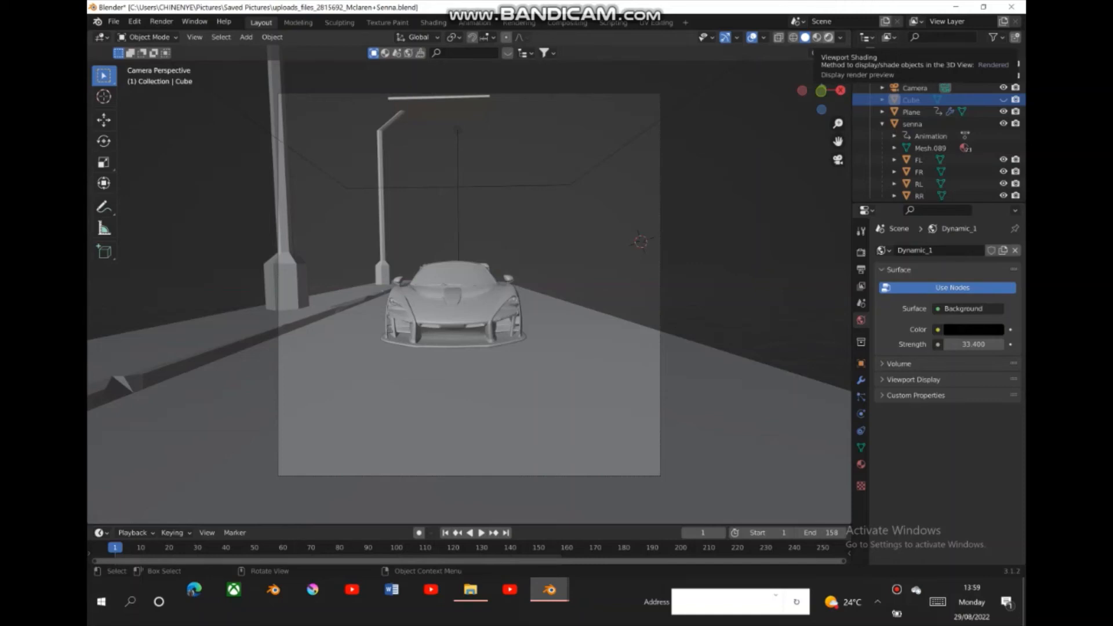
pyautogui.click(829, 37)
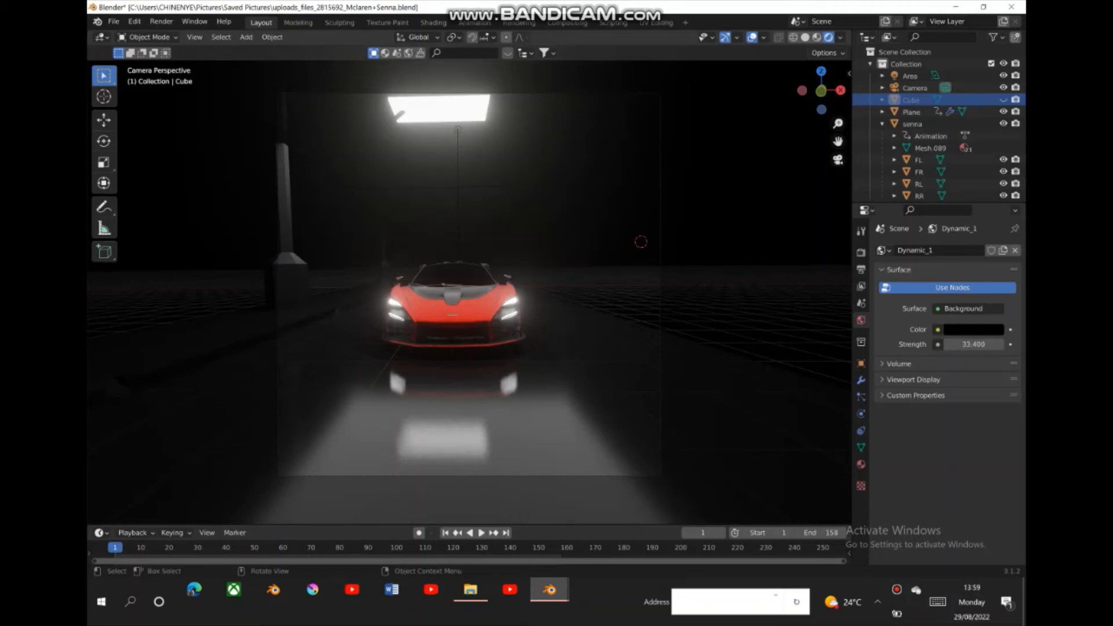
# - Give the area light above the car a light pink color and raise its power to 795.2 W
pyautogui.click(457, 131)
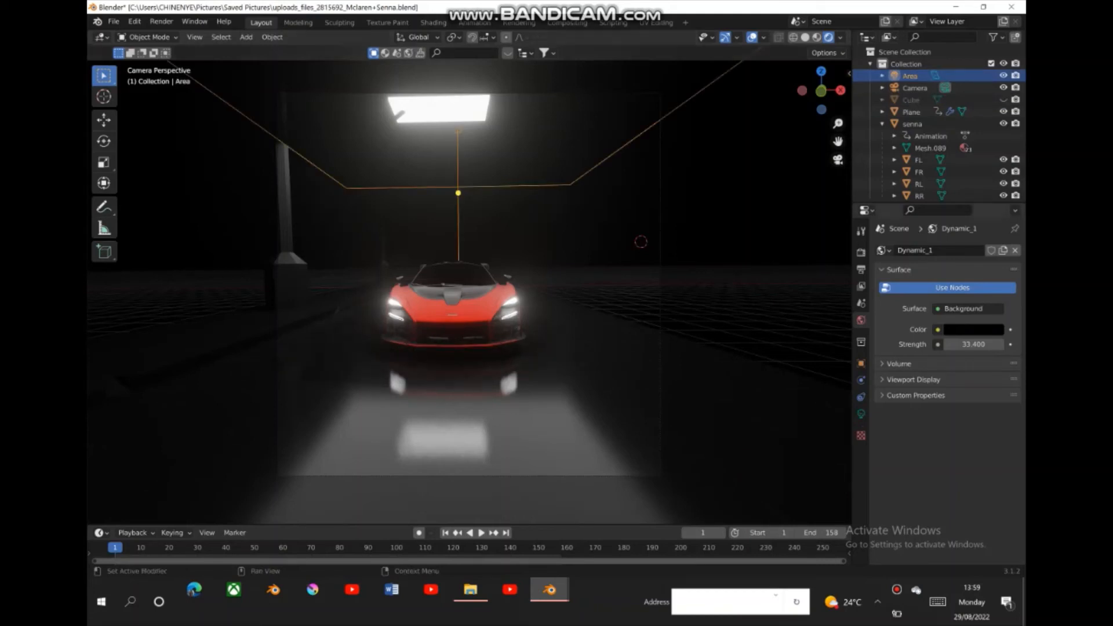
pyautogui.click(861, 413)
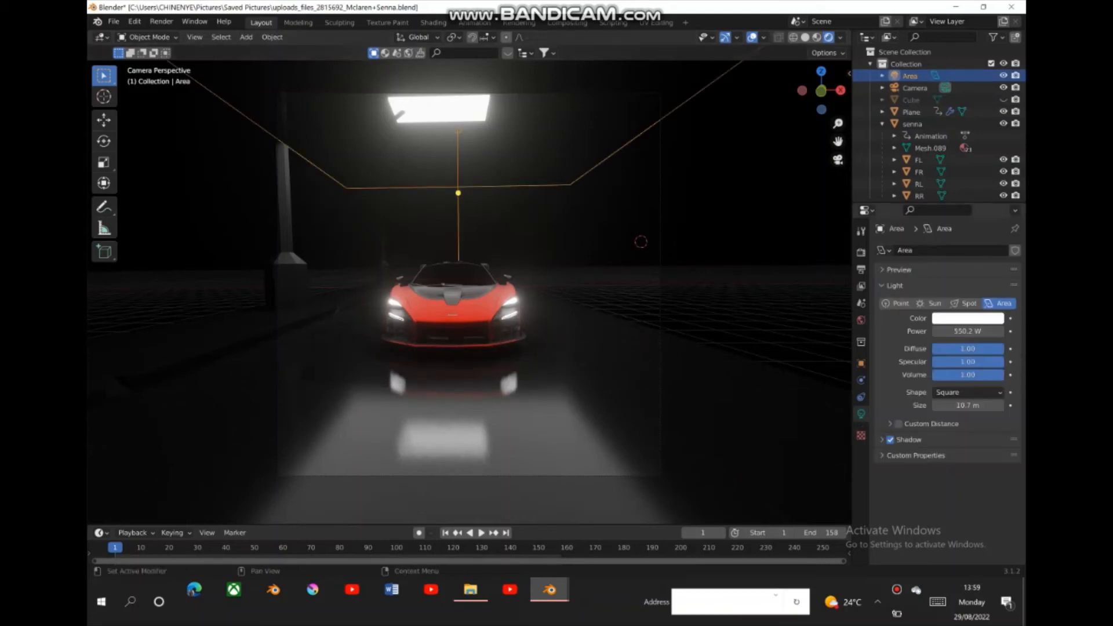
pyautogui.click(968, 318)
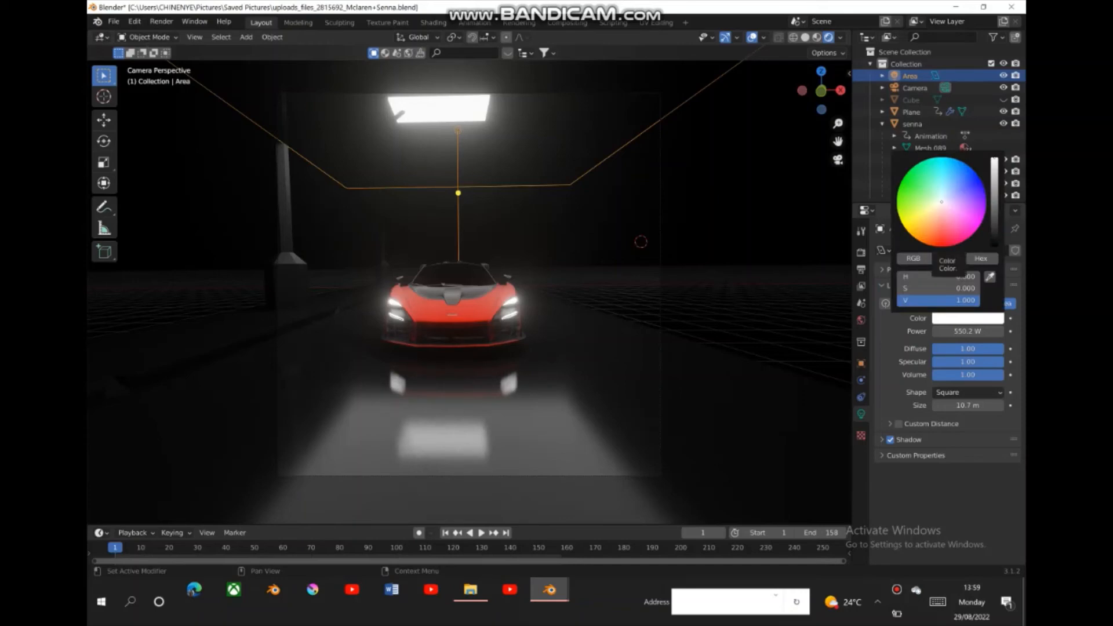
pyautogui.moveTo(941, 202); pyautogui.dragTo(943, 219)
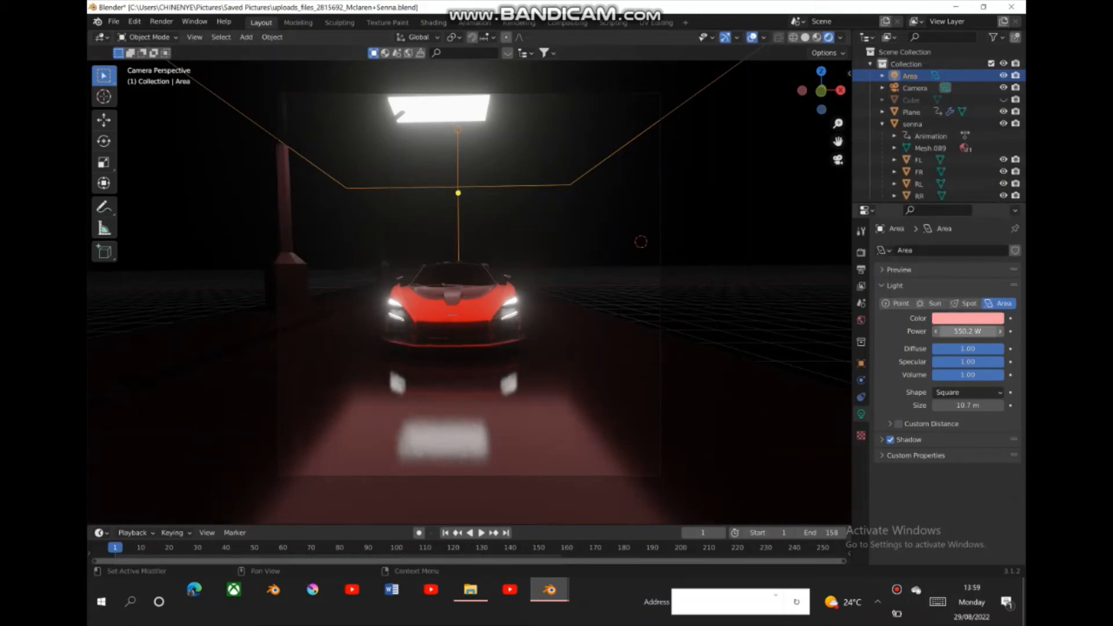
pyautogui.moveTo(967, 332); pyautogui.dragTo(1110, 331)
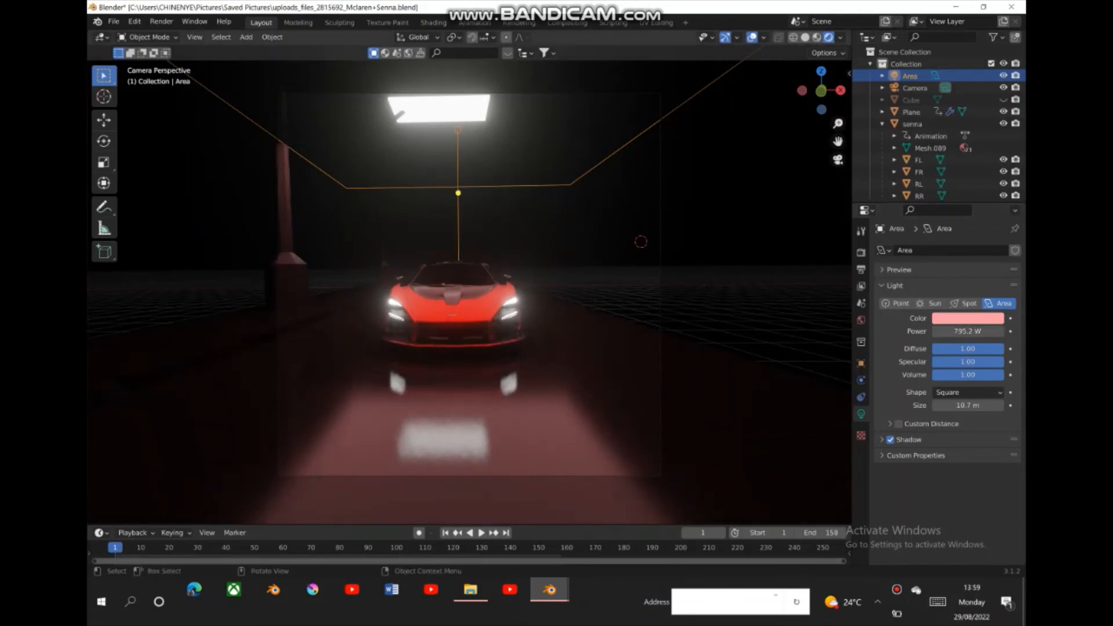
# - Set the emission strength of the car's Headlight material to 36.1, then deselect the car
pyautogui.click(464, 313)
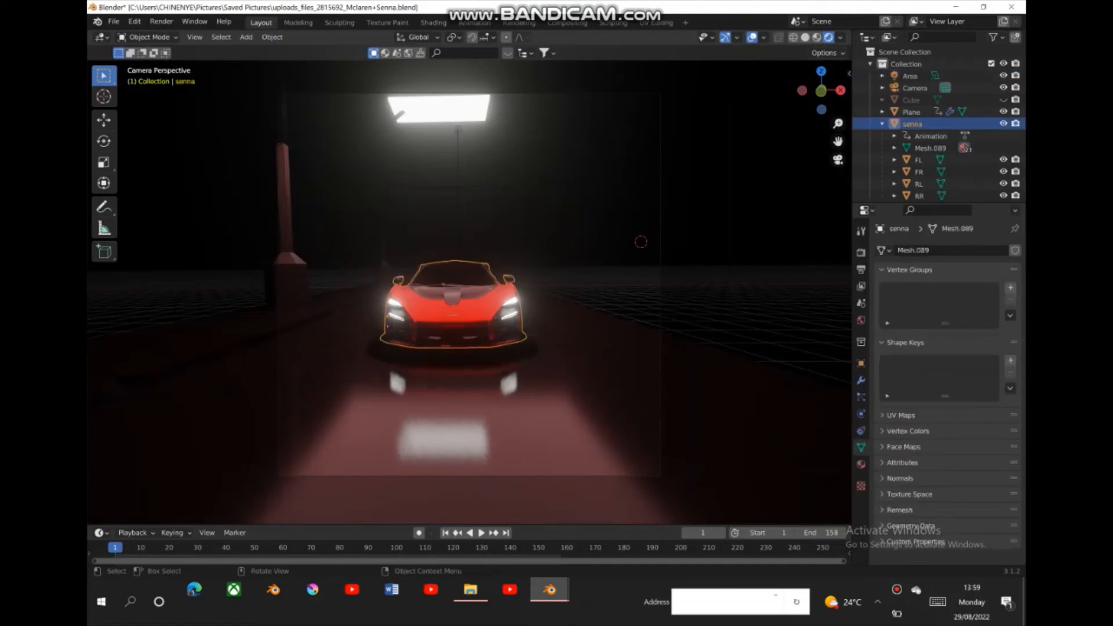
pyautogui.click(861, 465)
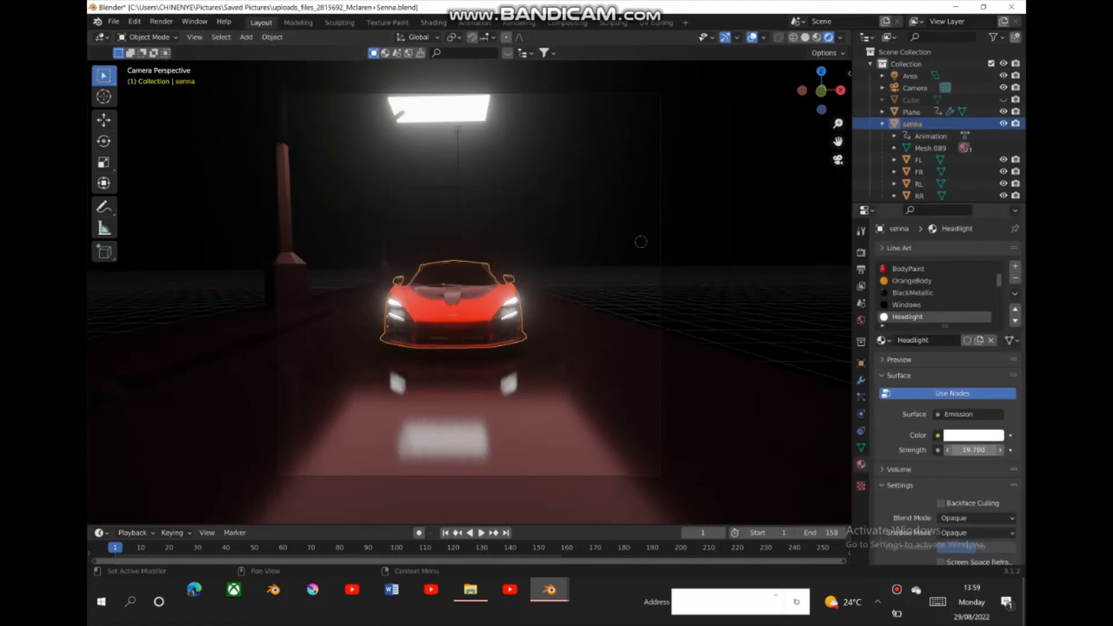
pyautogui.moveTo(974, 451); pyautogui.dragTo(992, 451)
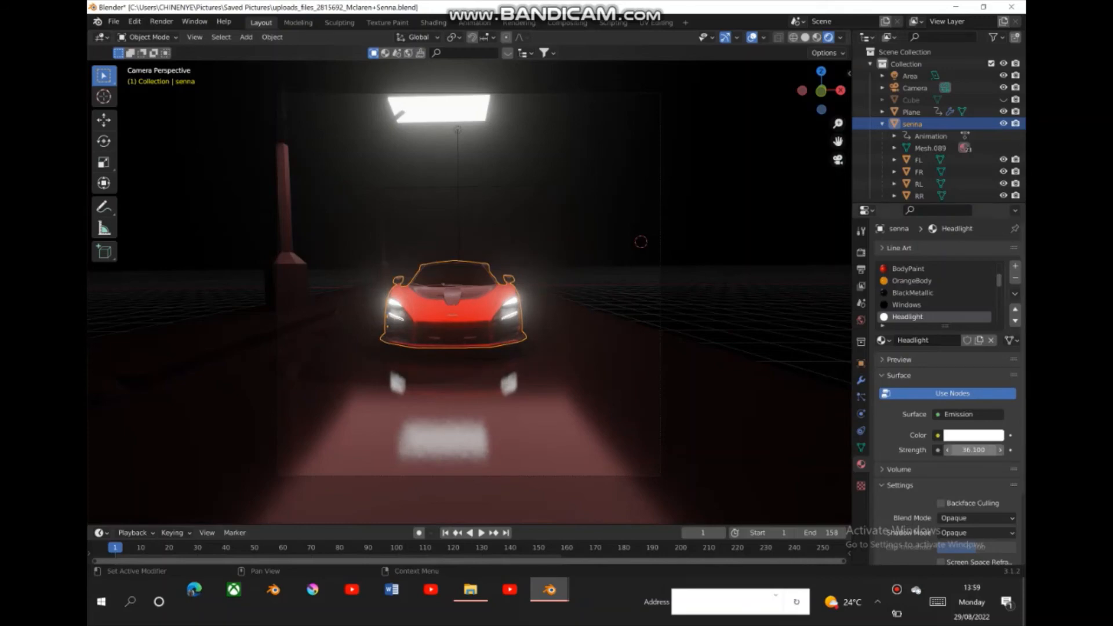
pyautogui.click(725, 232)
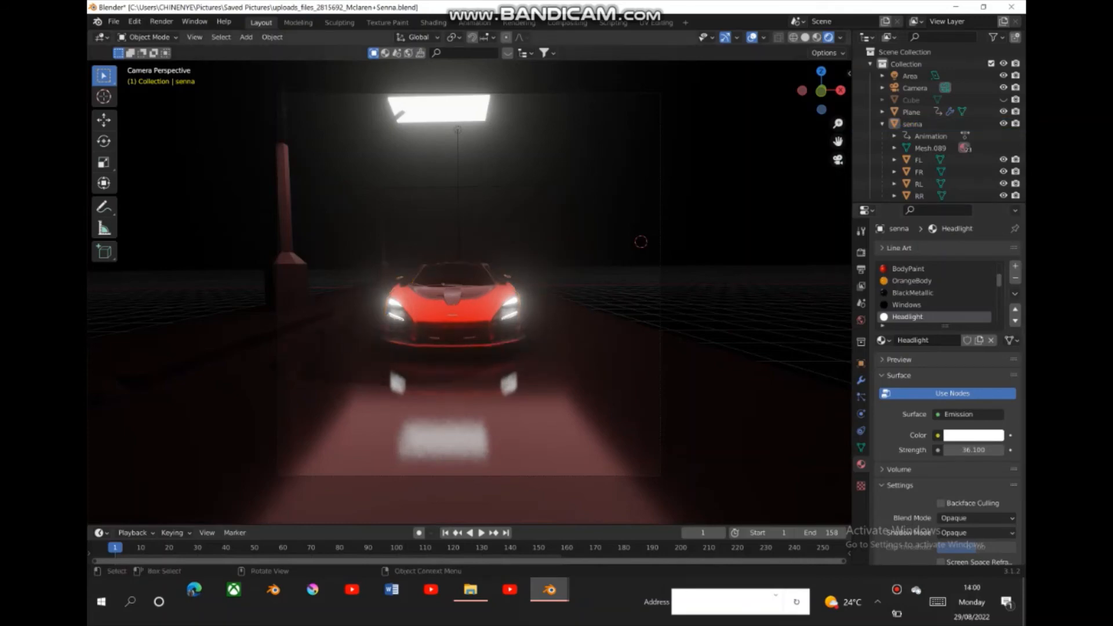
# - Leave the camera view, switch to solid shading and unhide the cube in the viewport
pyautogui.moveTo(821, 92); pyautogui.dragTo(739, 96)
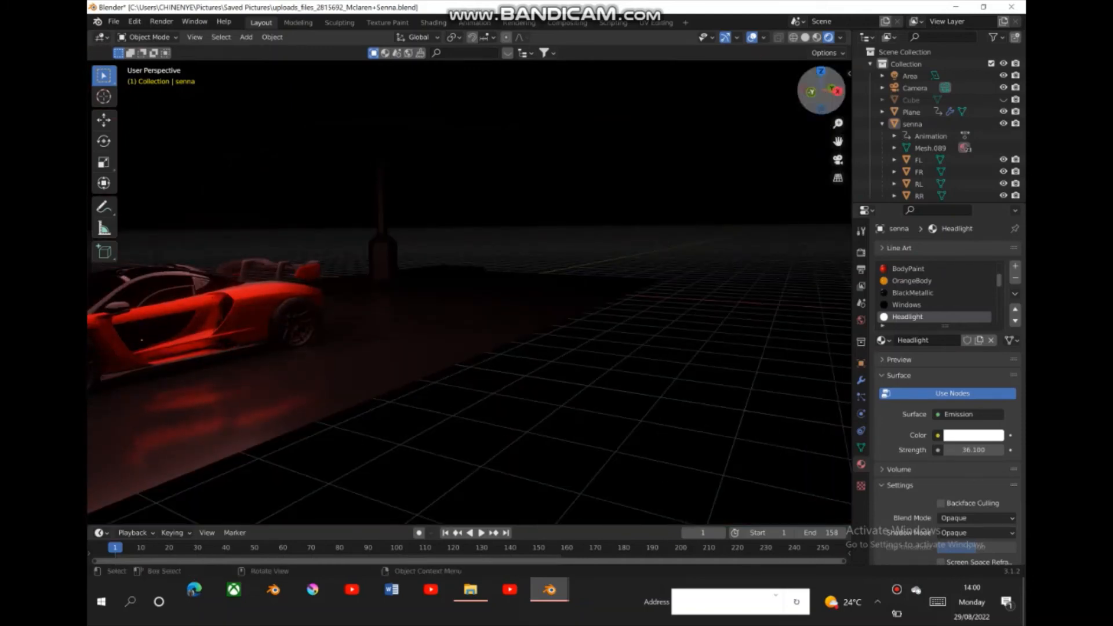
pyautogui.moveTo(837, 124); pyautogui.dragTo(838, 153)
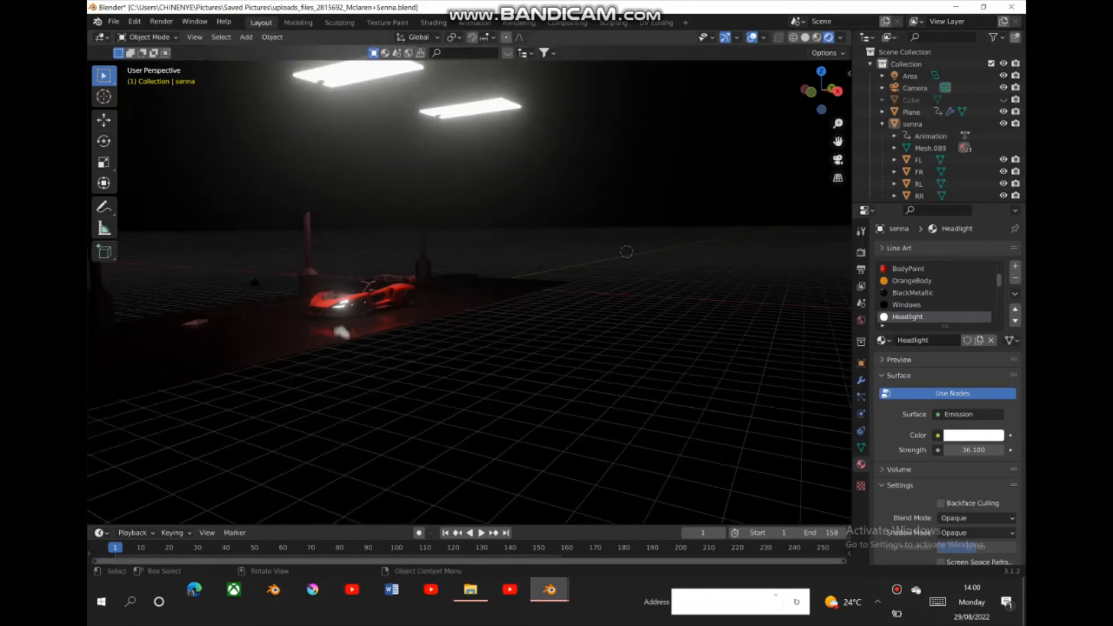
pyautogui.click(838, 160)
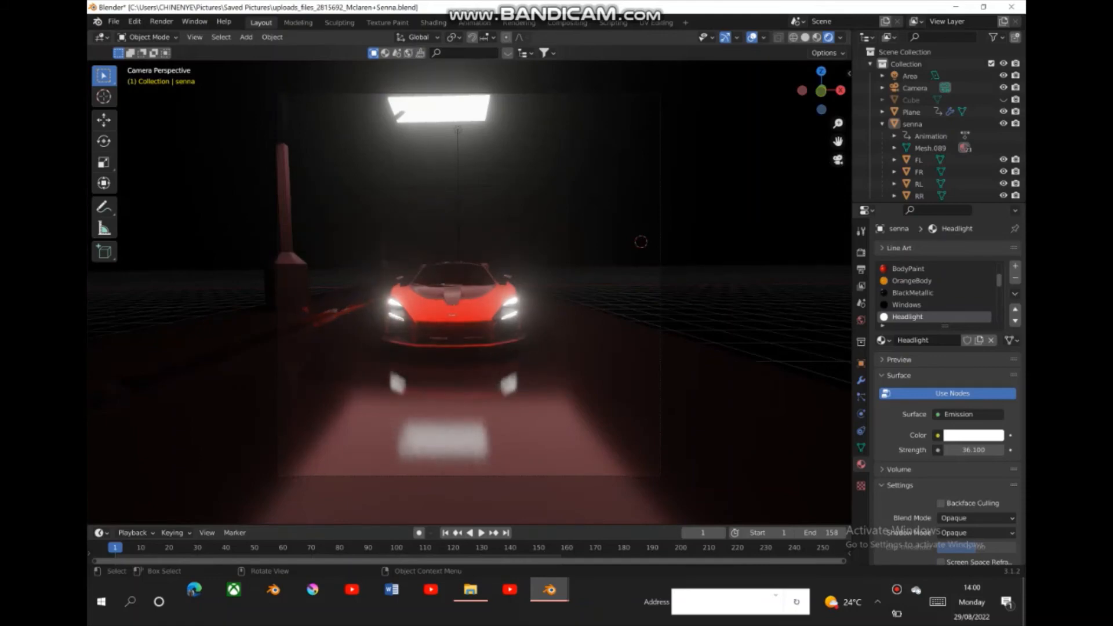
pyautogui.click(805, 38)
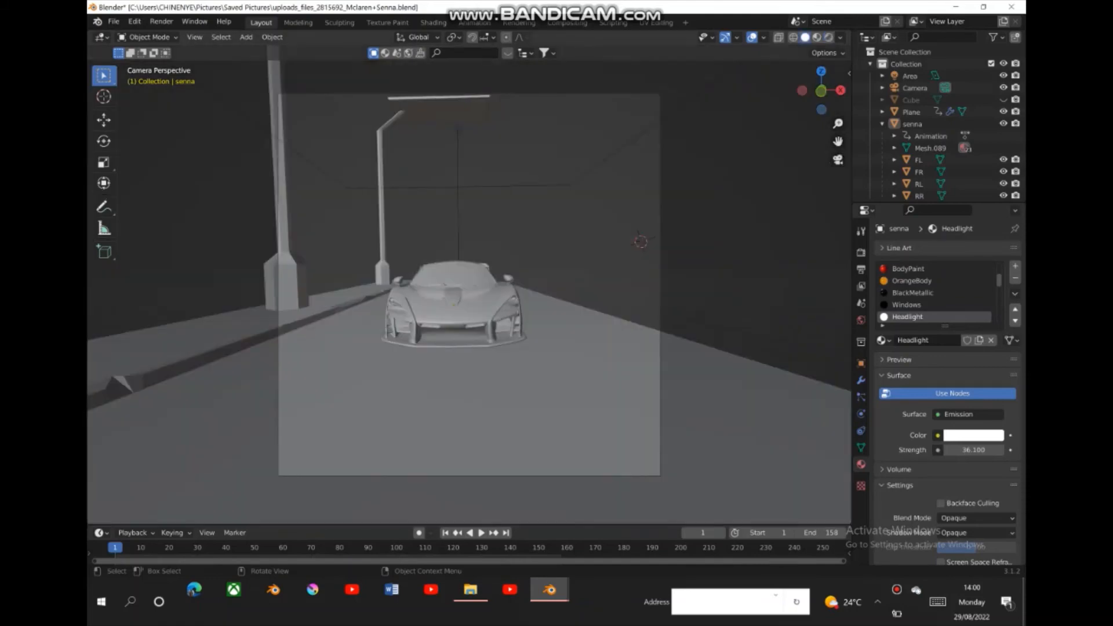
pyautogui.moveTo(821, 90); pyautogui.dragTo(838, 174)
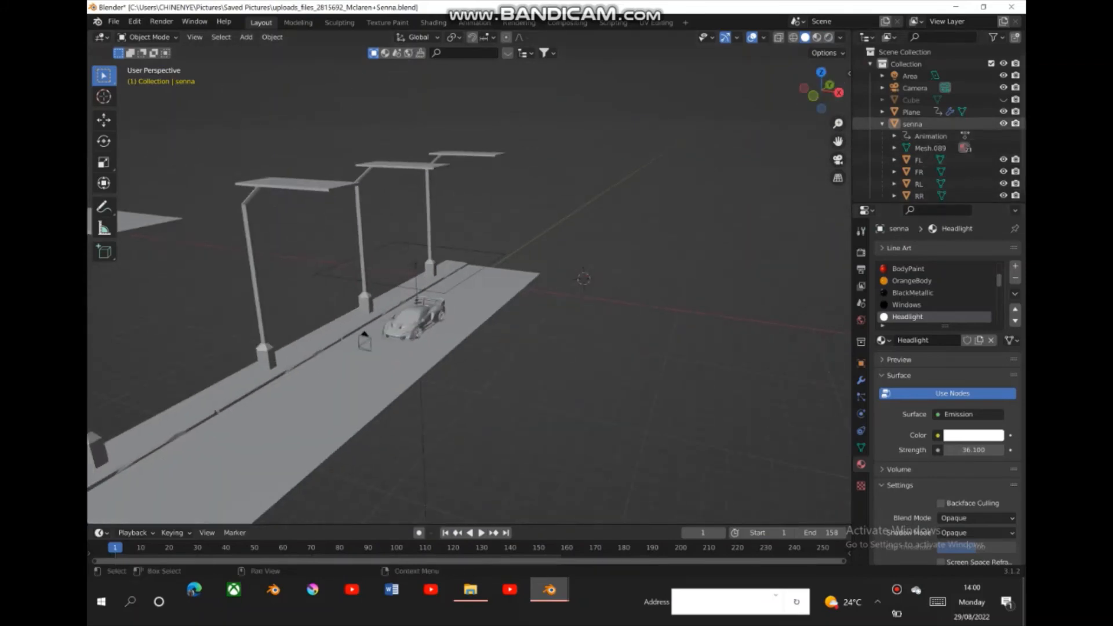
pyautogui.click(1003, 100)
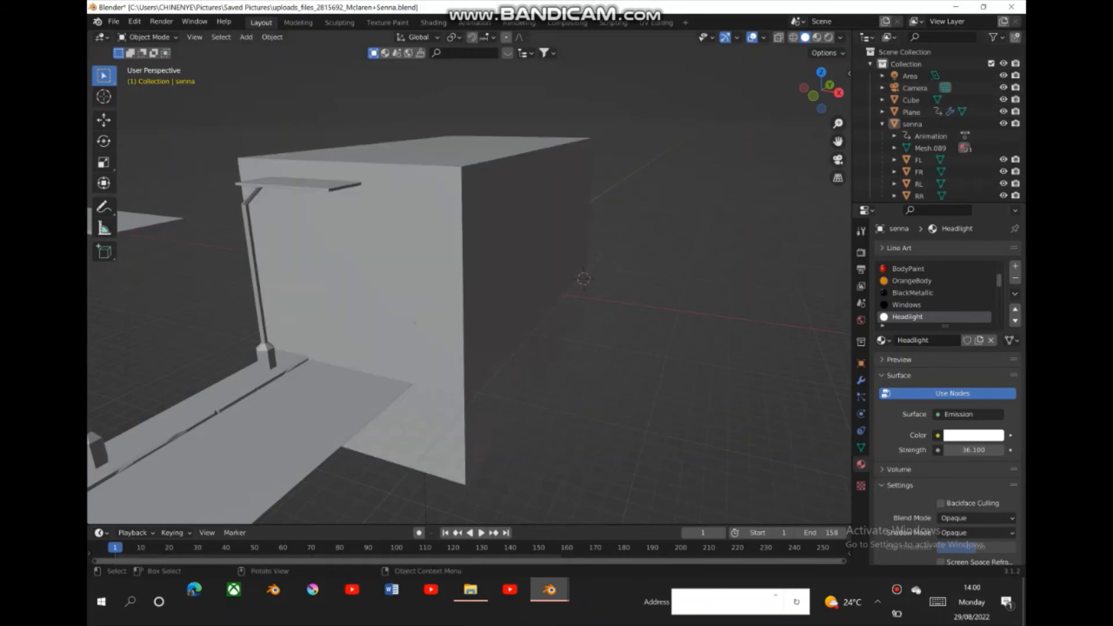
# - Create a new material on the cube and remove its Principled BSDF surface shader
pyautogui.click(911, 100)
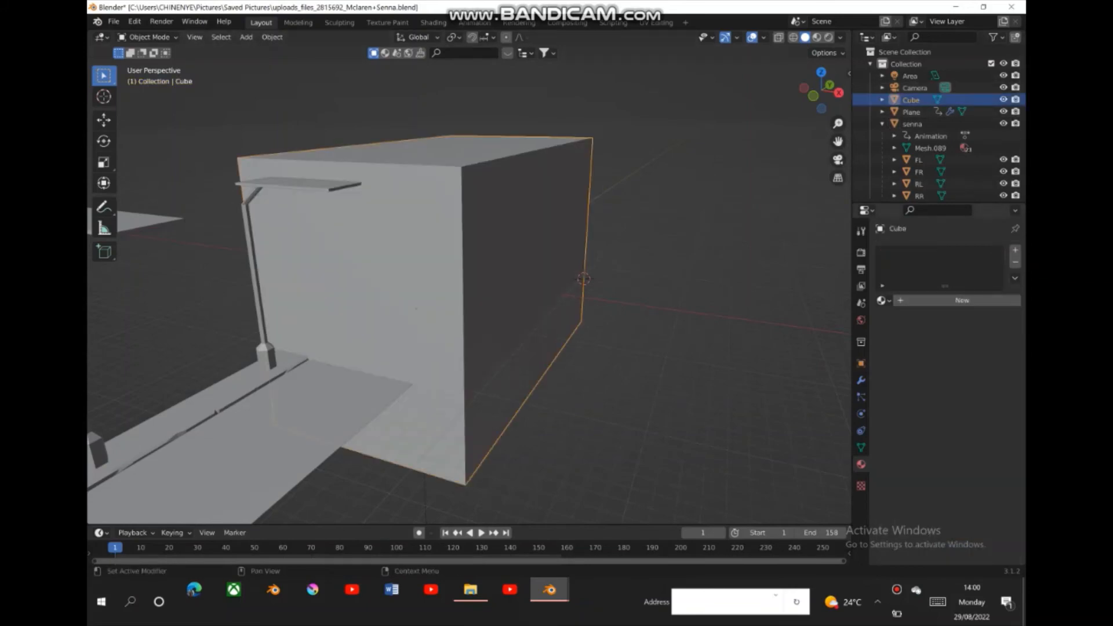
pyautogui.click(962, 301)
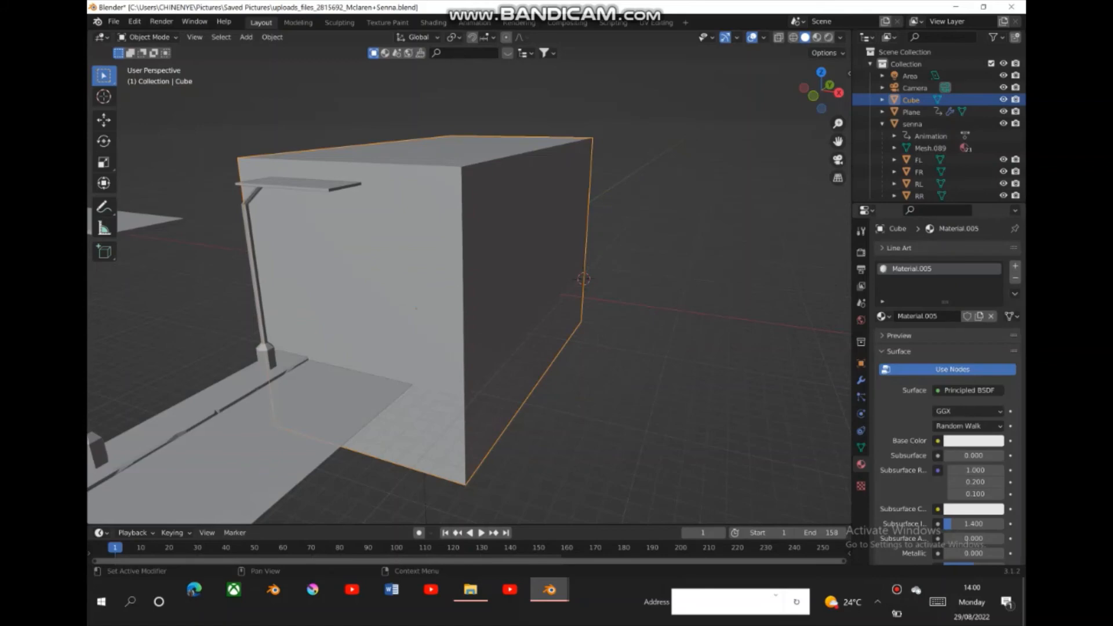
pyautogui.click(968, 390)
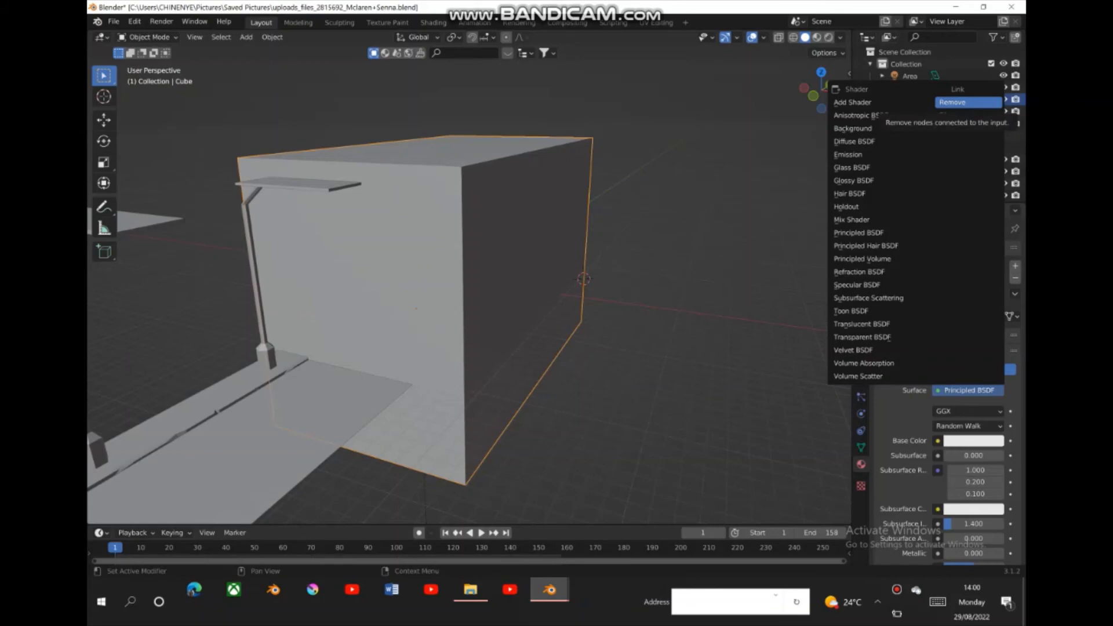
pyautogui.click(968, 102)
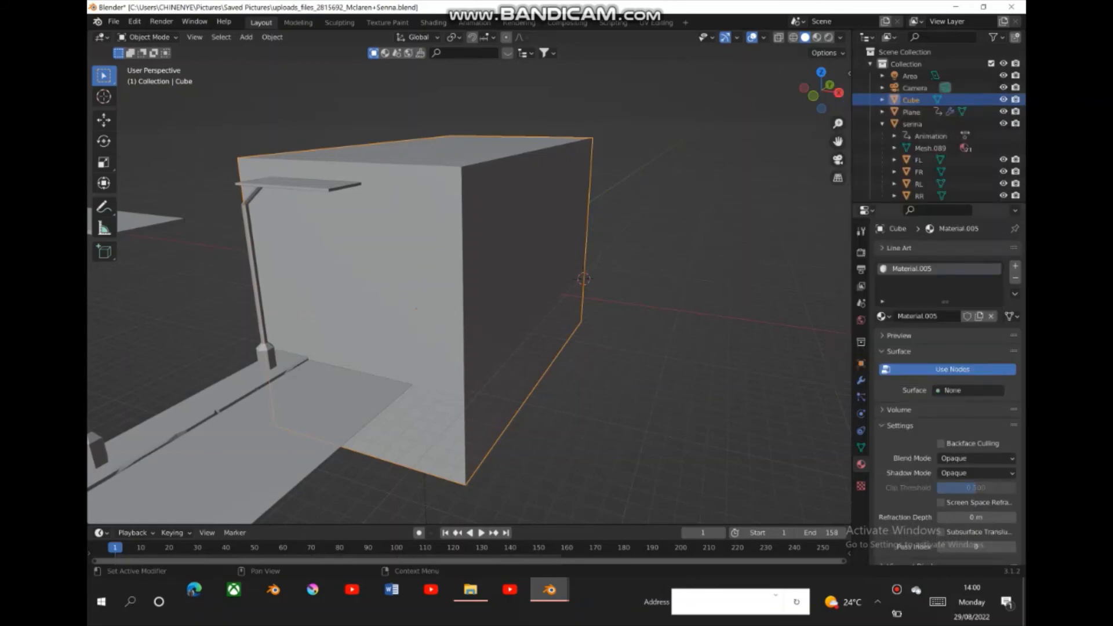
# - Assign a Principled Volume shader to the volume of the cube's material
pyautogui.click(899, 409)
pyautogui.click(968, 427)
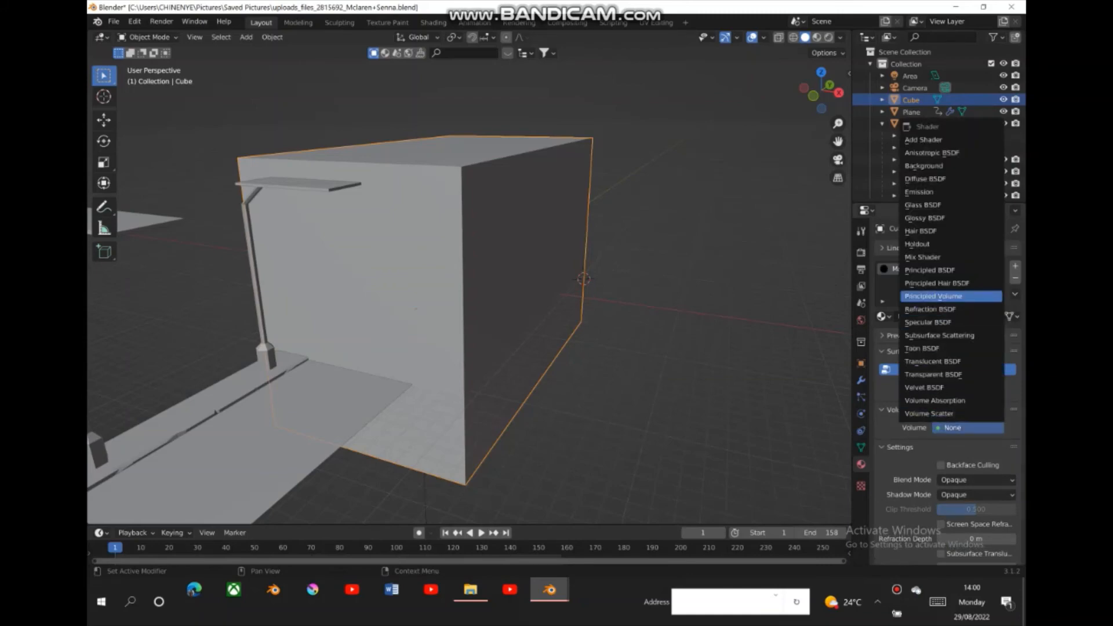
pyautogui.click(951, 296)
pyautogui.scroll(-6, 950, 296)
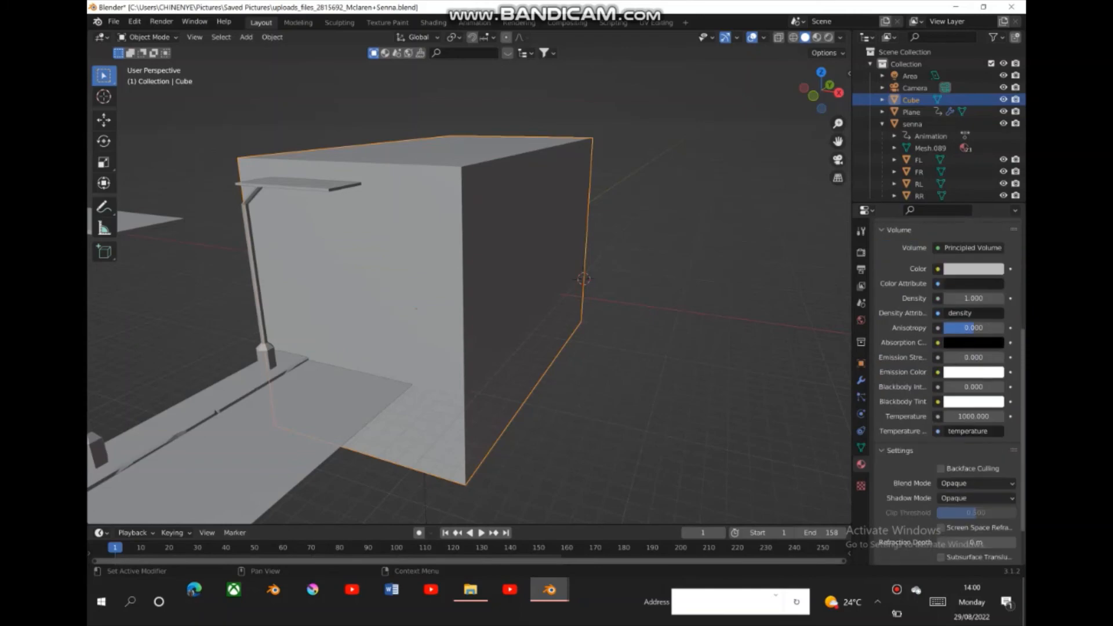
pyautogui.scroll(2, 951, 313)
# - Switch to rendered shading and look through the camera with the cube selected
pyautogui.moveTo(826, 92); pyautogui.dragTo(815, 91)
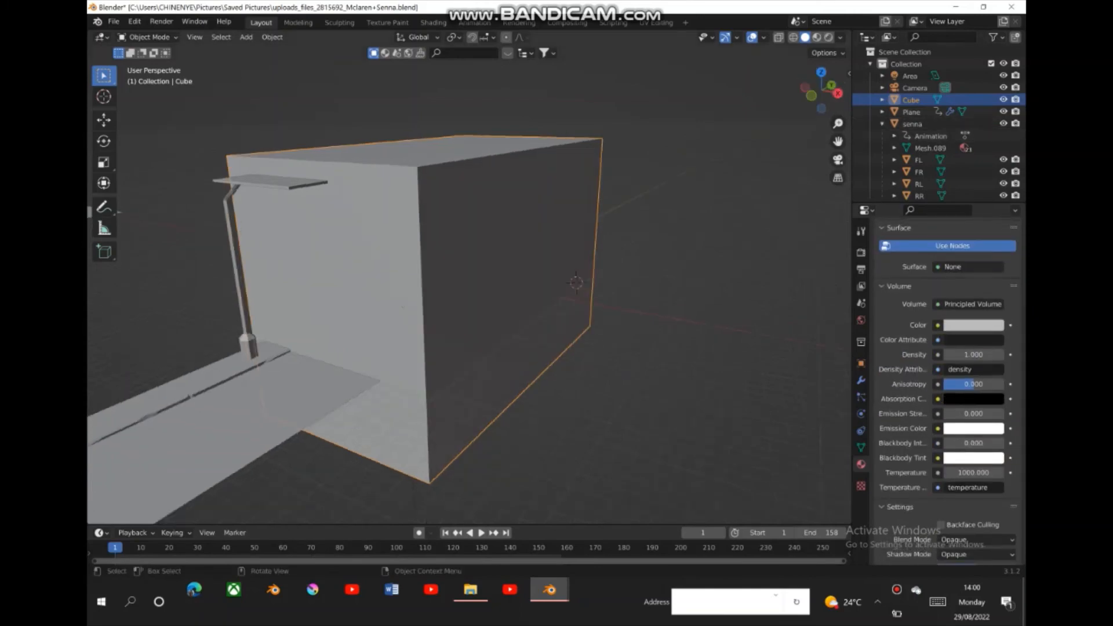
pyautogui.click(829, 37)
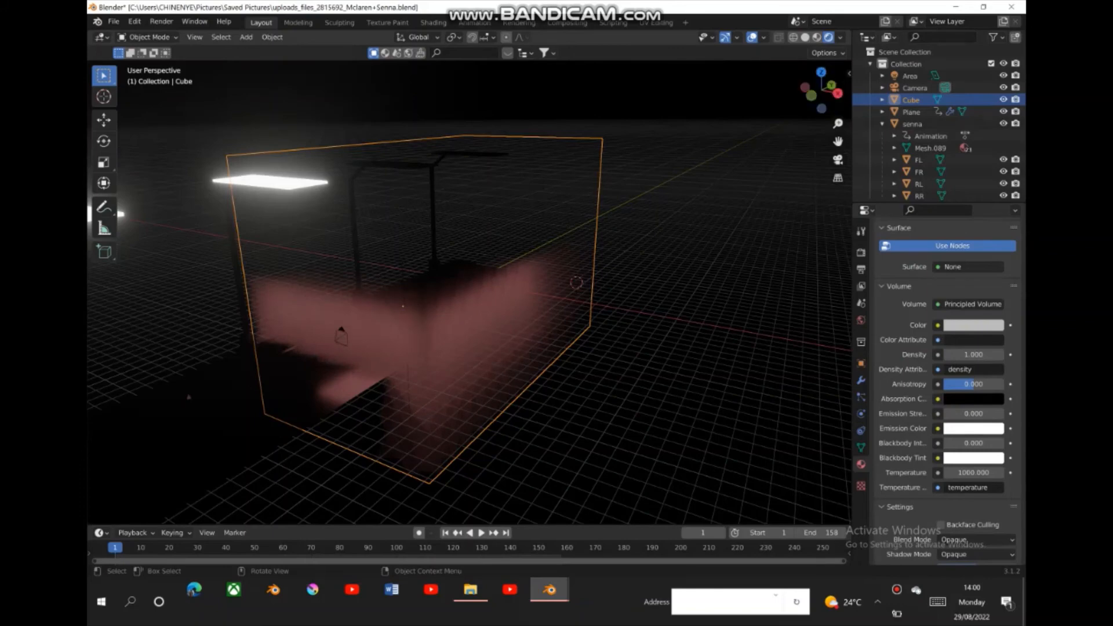
pyautogui.hotkey('alt', 'a')
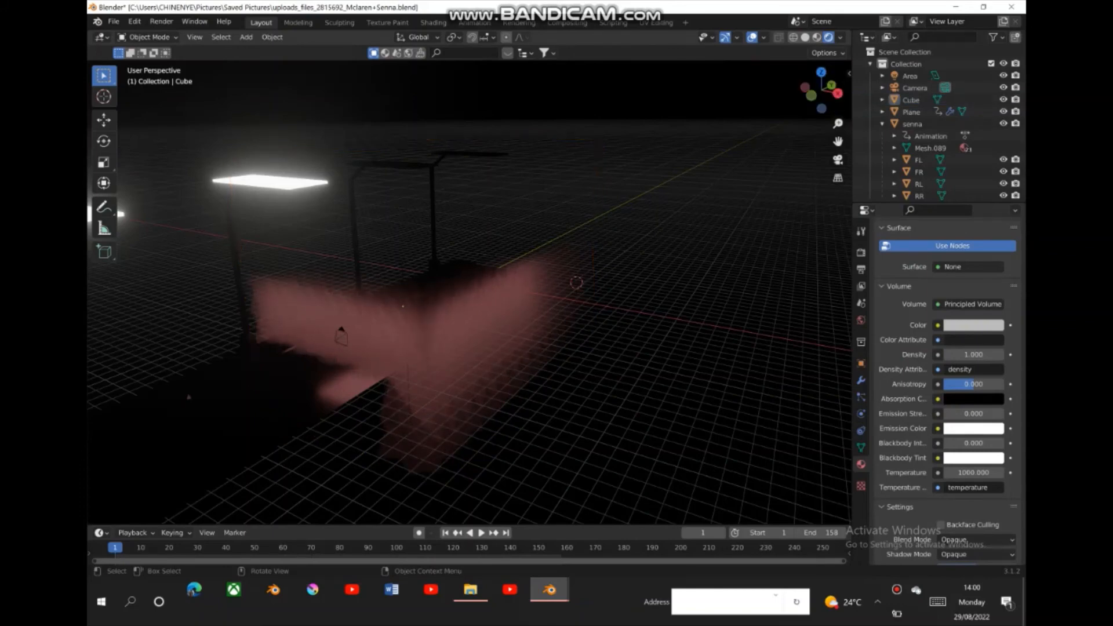
pyautogui.click(493, 342)
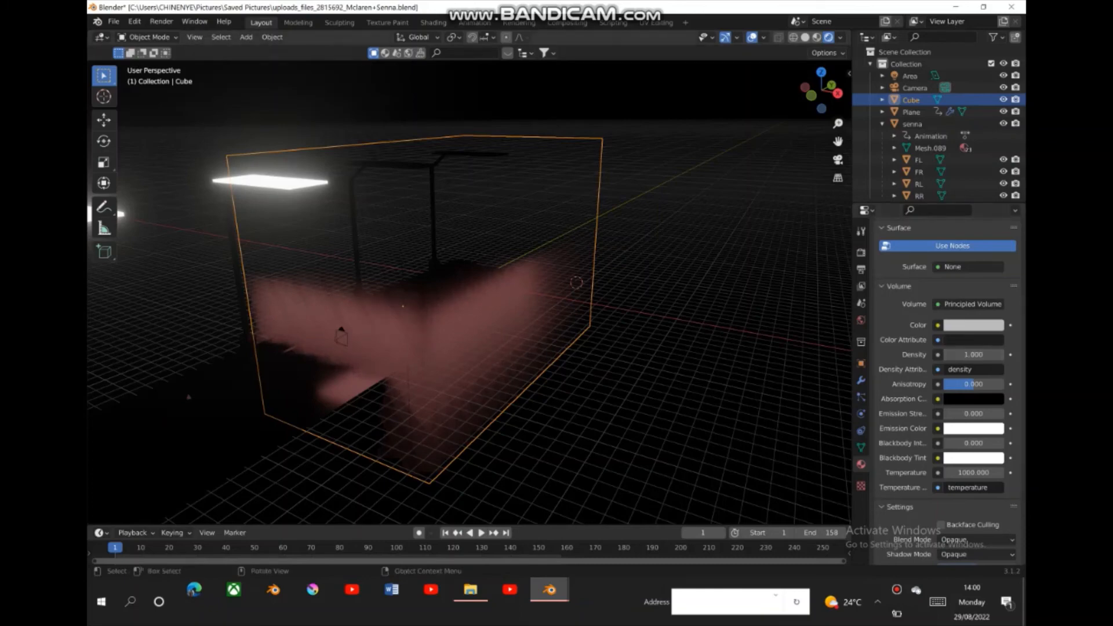
pyautogui.click(838, 159)
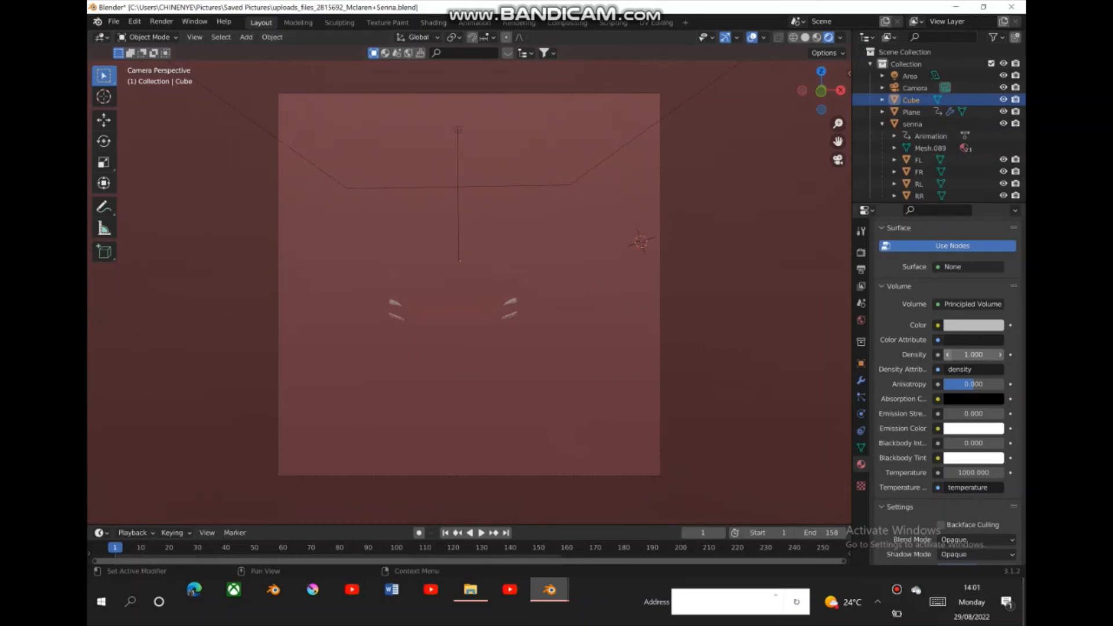
# - Set the density of the cube's Principled Volume to 0.1
pyautogui.click(999, 354)
pyautogui.click(947, 354)
pyautogui.click(948, 354)
pyautogui.click(947, 354)
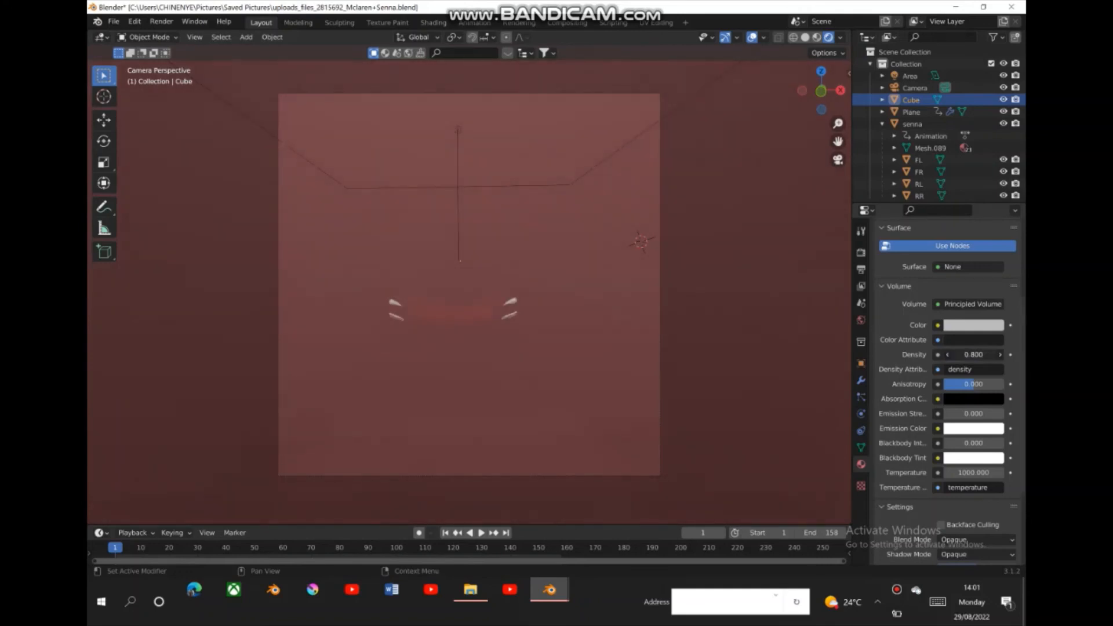
pyautogui.moveTo(949, 354); pyautogui.dragTo(921, 354)
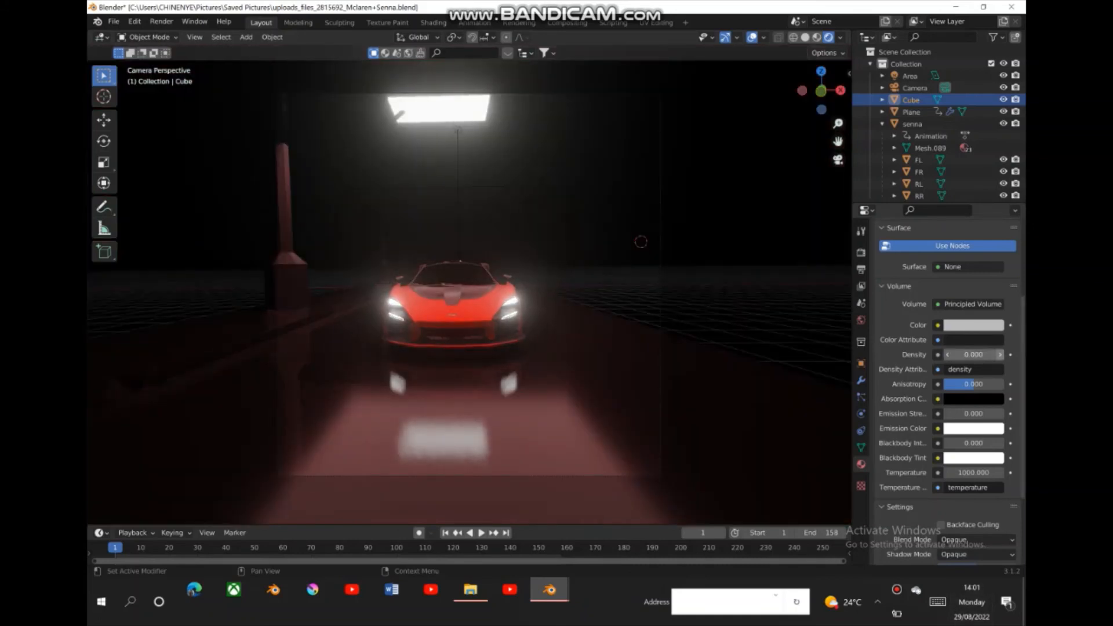
pyautogui.click(999, 354)
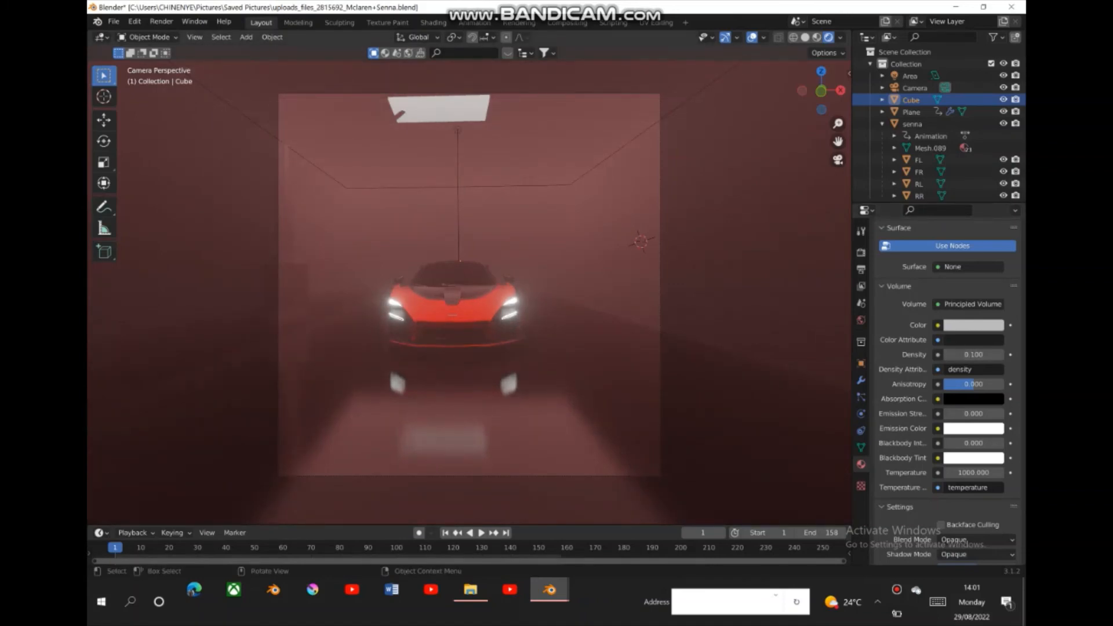
# - Change the cube's Principled Volume color to a darker, muted reddish grey
pyautogui.click(973, 326)
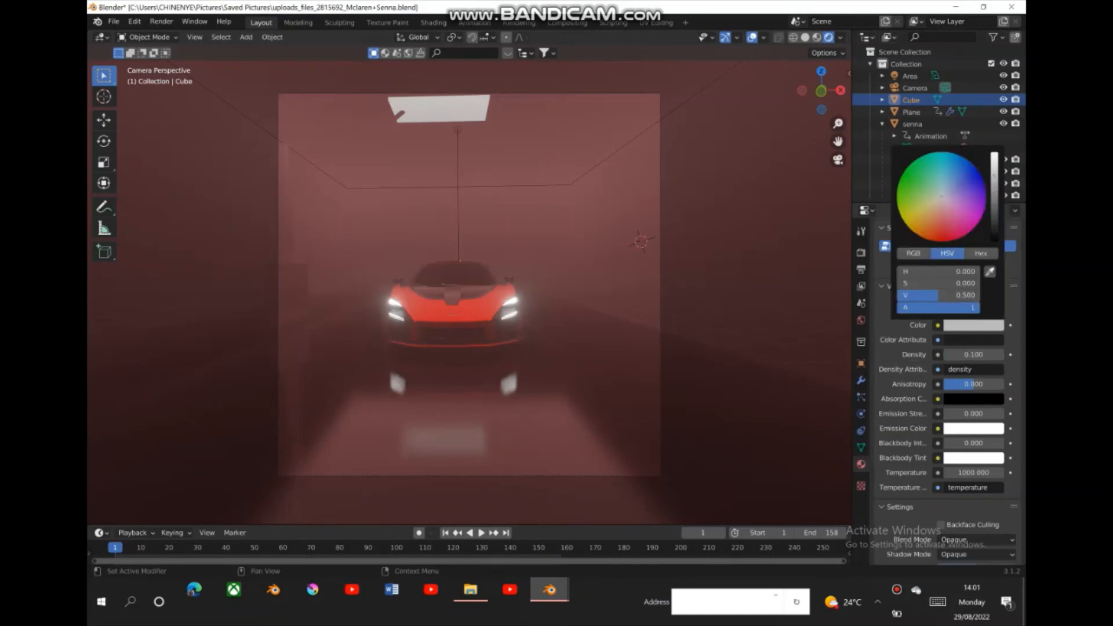
pyautogui.moveTo(938, 295); pyautogui.dragTo(911, 295)
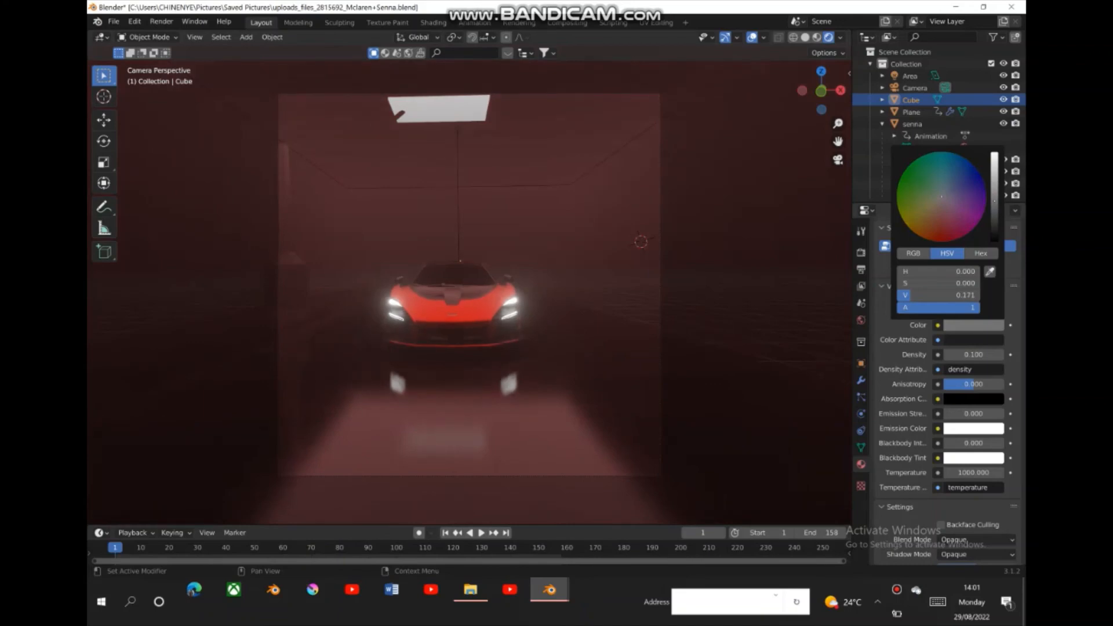
pyautogui.moveTo(911, 295)
pyautogui.mouseDown()
pyautogui.moveTo(937, 295)
pyautogui.moveTo(914, 295)
pyautogui.mouseUp()
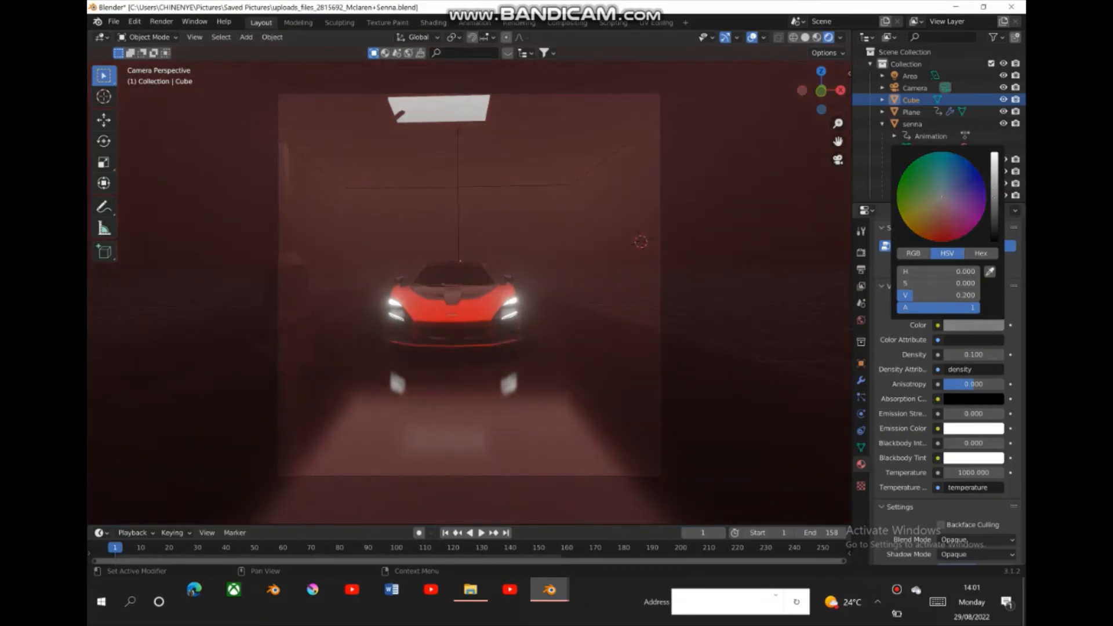
pyautogui.moveTo(913, 295); pyautogui.dragTo(917, 295)
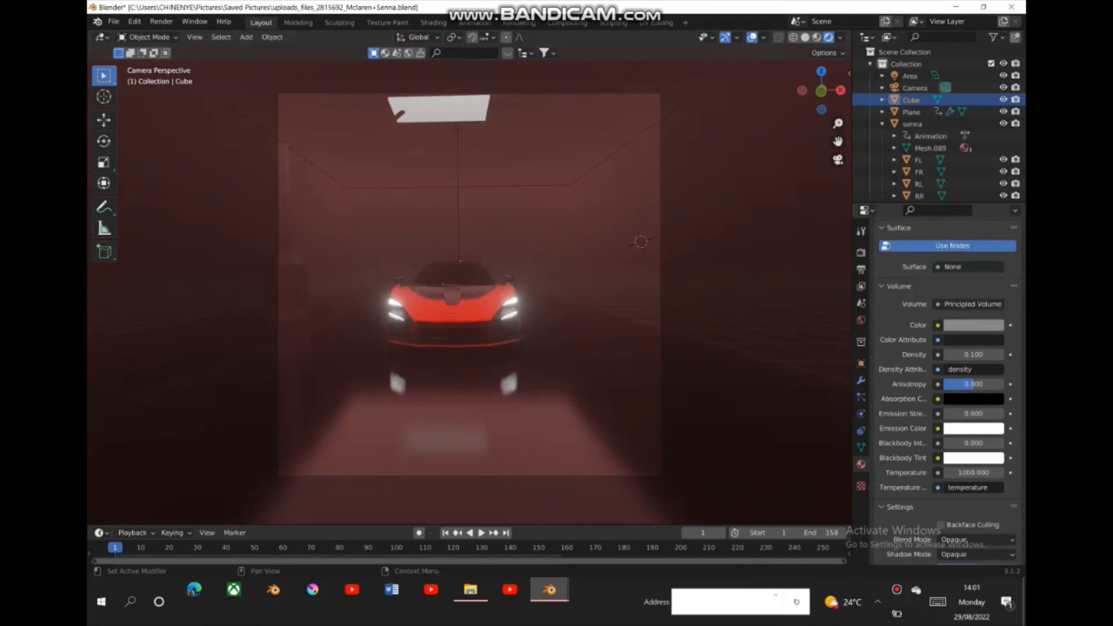
pyautogui.click(973, 325)
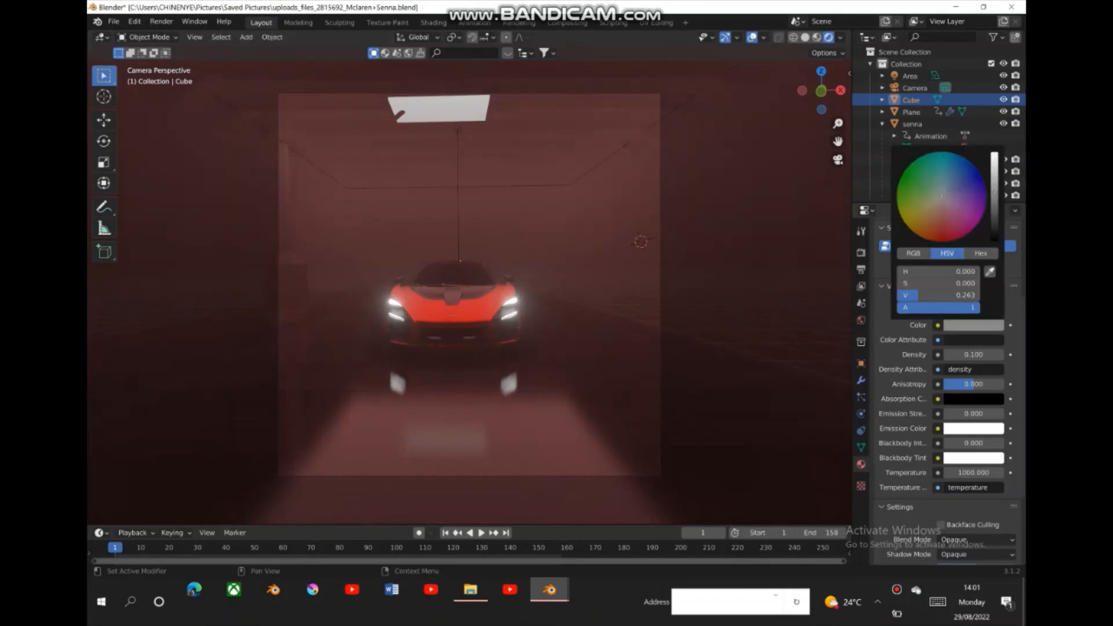
pyautogui.moveTo(994, 194)
pyautogui.mouseDown()
pyautogui.moveTo(938, 210)
pyautogui.moveTo(948, 201)
pyautogui.moveTo(994, 218)
pyautogui.moveTo(994, 203)
pyautogui.mouseUp()
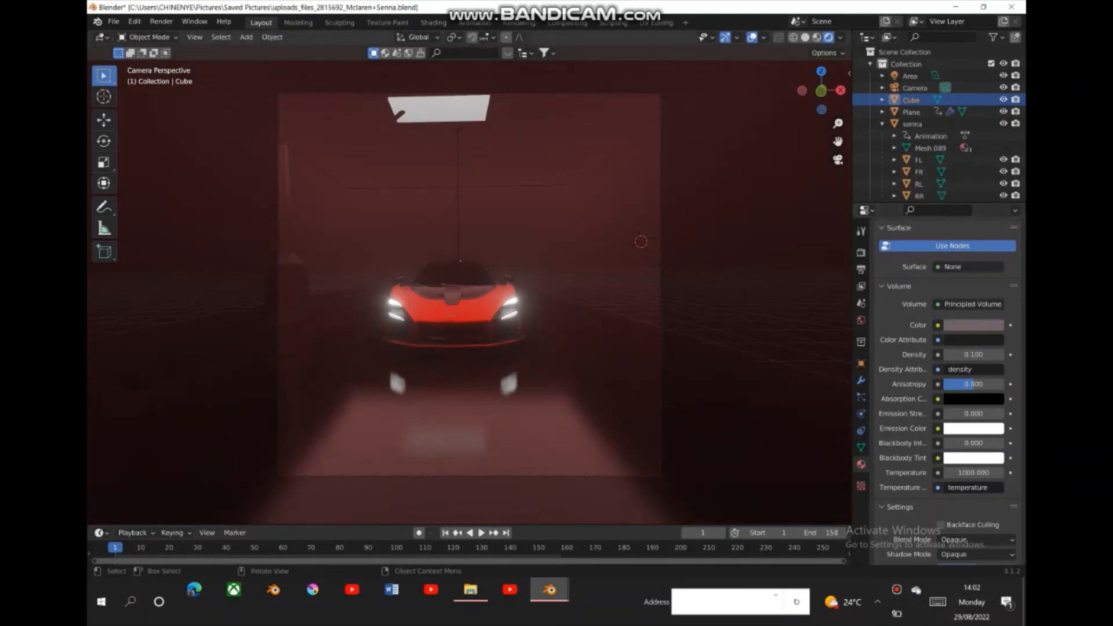
# - Raise the power of the area light above the car to 937.2 W
pyautogui.click(453, 313)
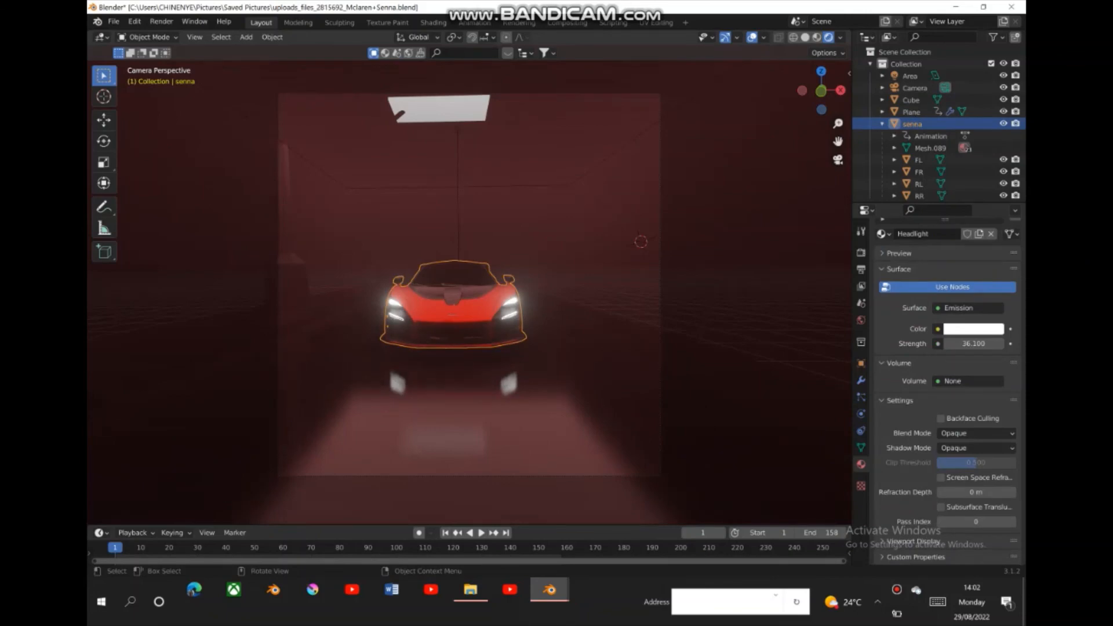
pyautogui.click(458, 187)
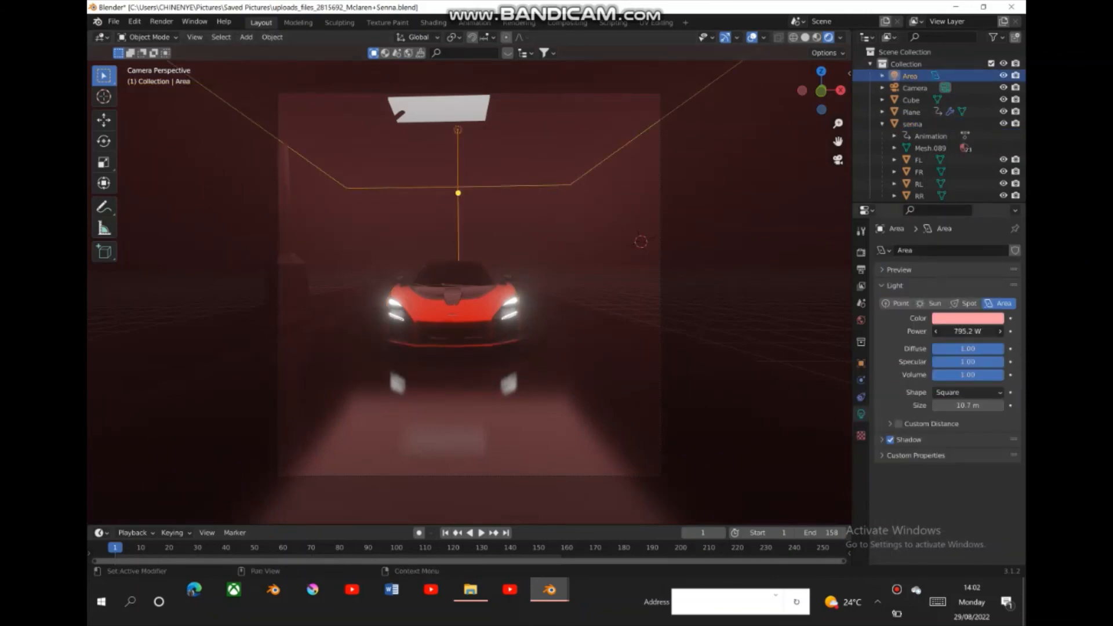
pyautogui.moveTo(967, 331); pyautogui.dragTo(987, 332)
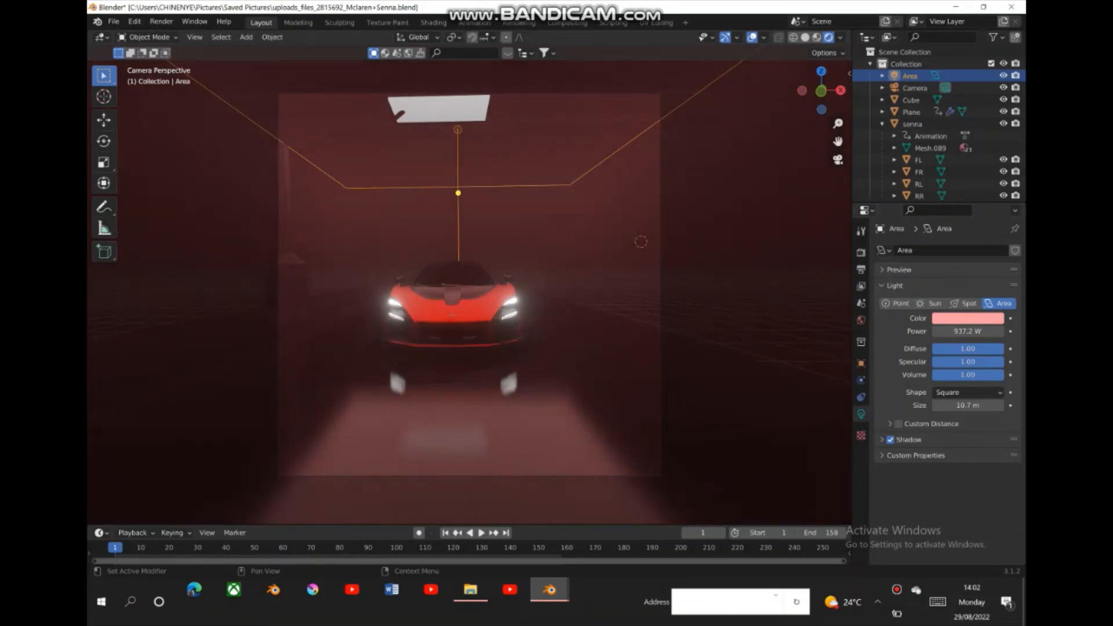
pyautogui.click(702, 260)
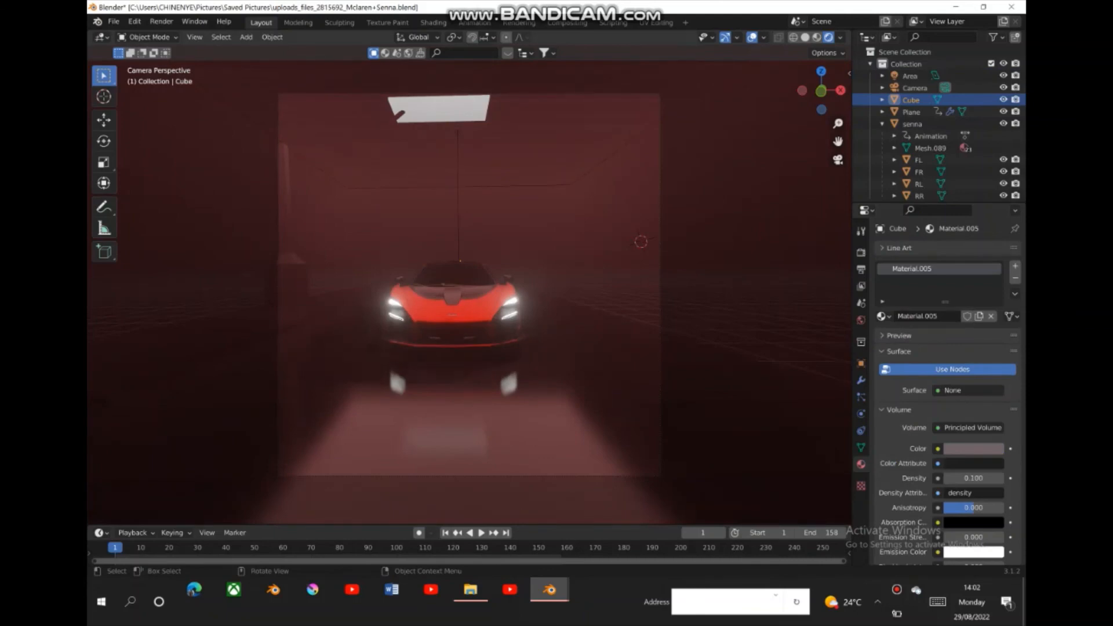
# - Set the emission strength of the car's Headlight material to 45.3
pyautogui.click(458, 316)
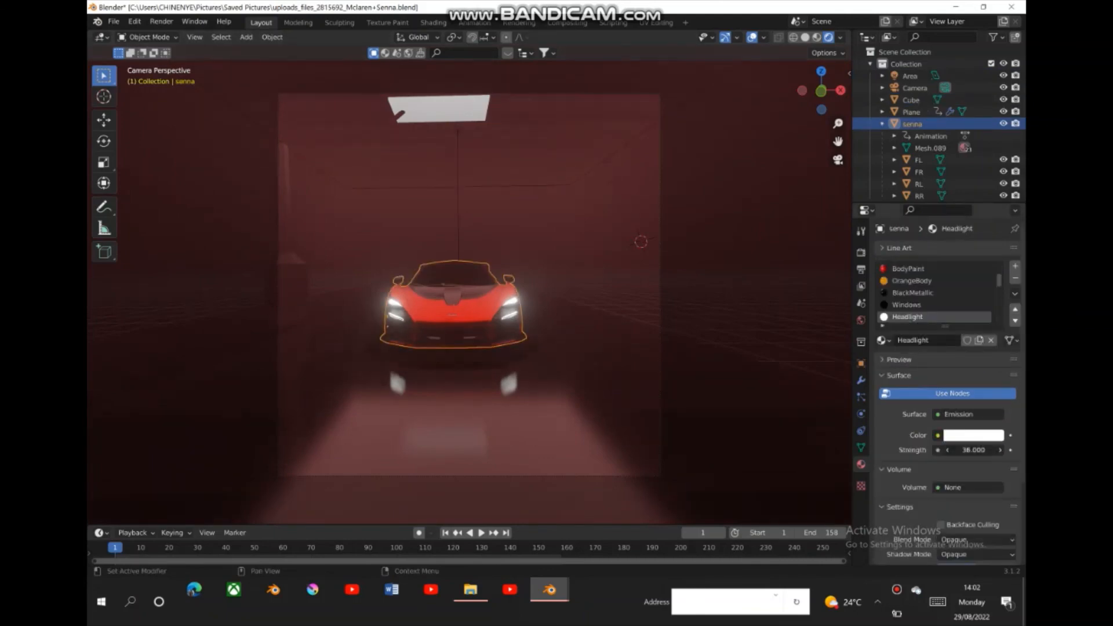
pyautogui.moveTo(974, 450); pyautogui.dragTo(939, 449)
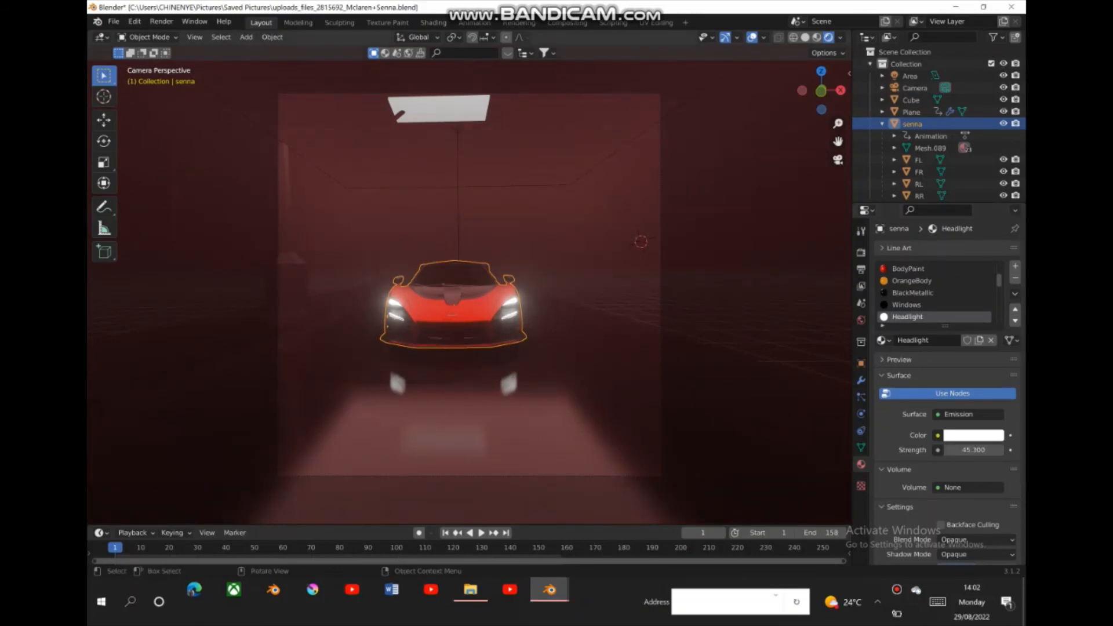
pyautogui.click(602, 325)
pyautogui.click(455, 313)
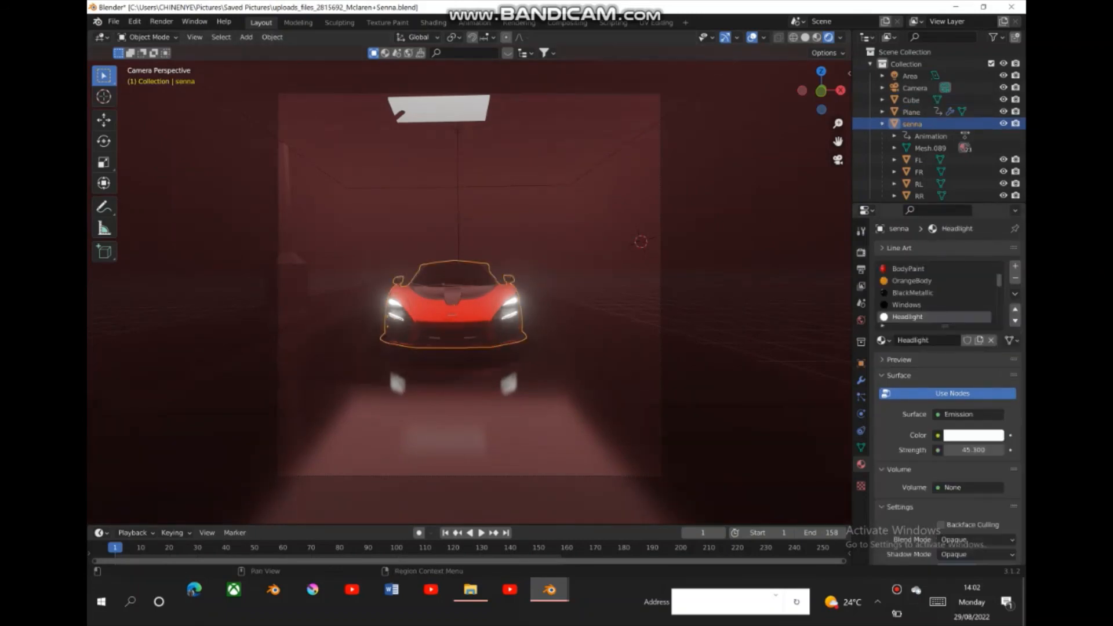
# - Examine the fog box from outside in solid and rendered shading, and return to the camera view
pyautogui.click(861, 253)
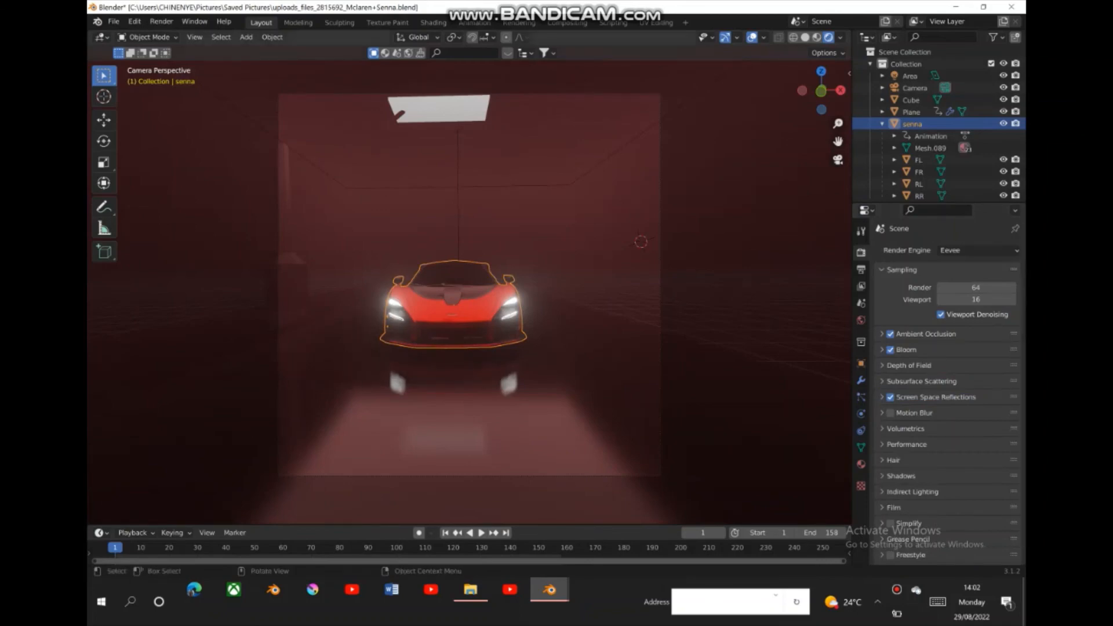
pyautogui.click(603, 325)
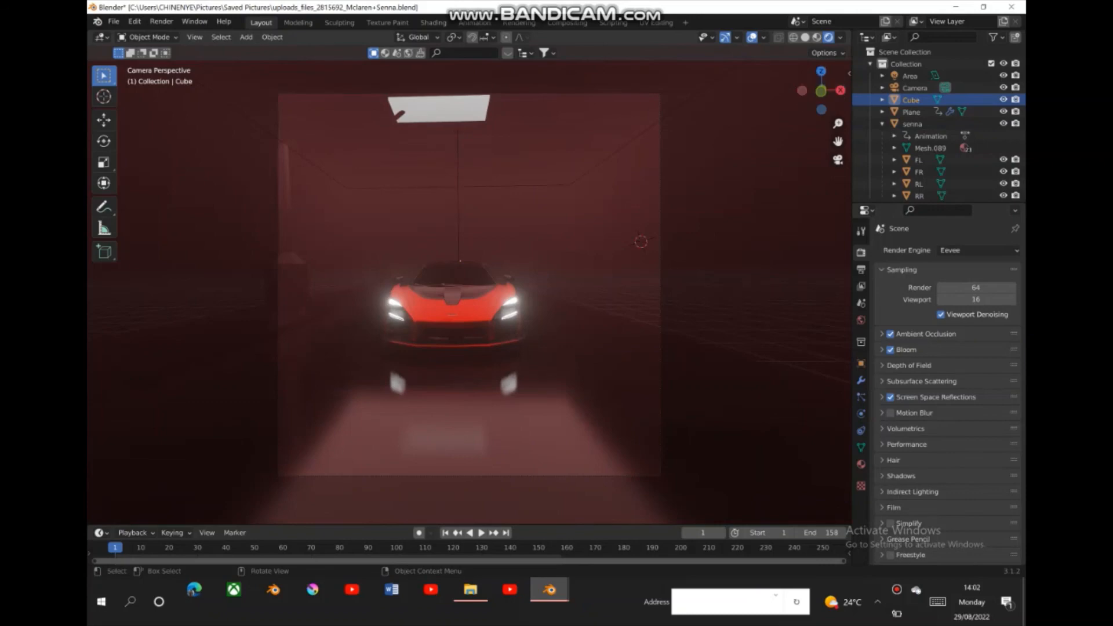
pyautogui.moveTo(821, 91)
pyautogui.mouseDown()
pyautogui.moveTo(834, 102)
pyautogui.moveTo(838, 250)
pyautogui.mouseUp()
pyautogui.click(805, 37)
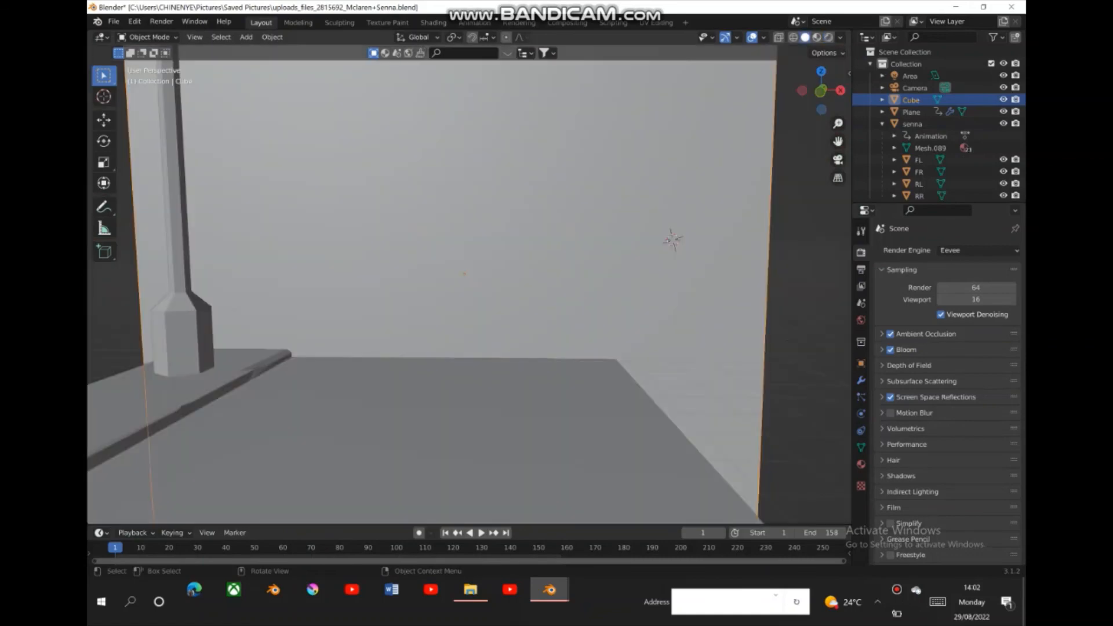
pyautogui.moveTo(821, 91); pyautogui.dragTo(839, 174)
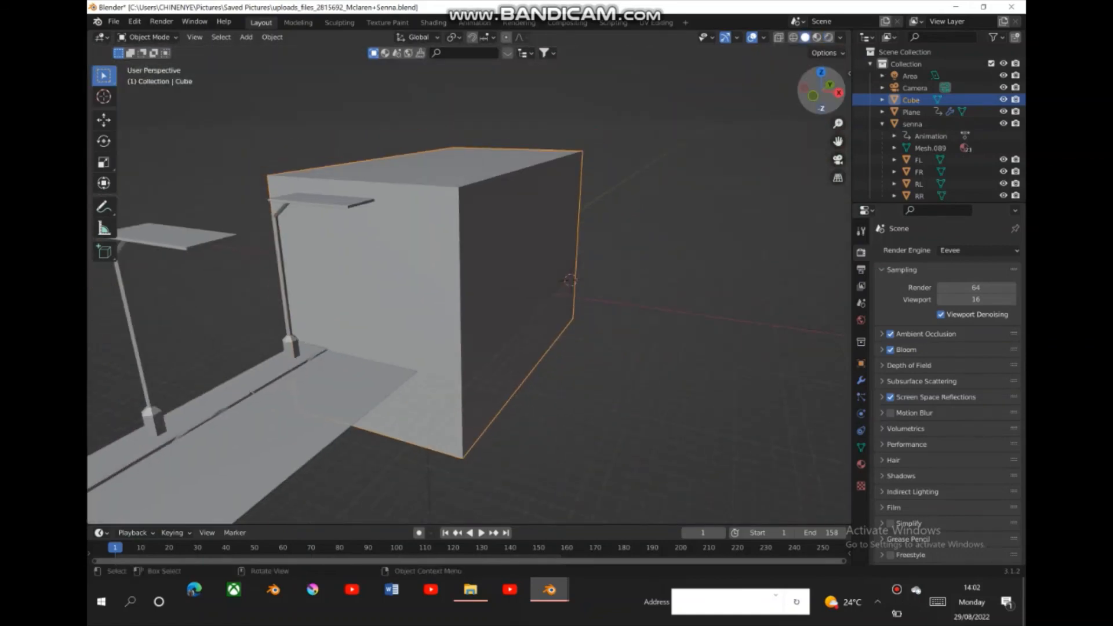
pyautogui.moveTo(821, 91); pyautogui.dragTo(792, 91)
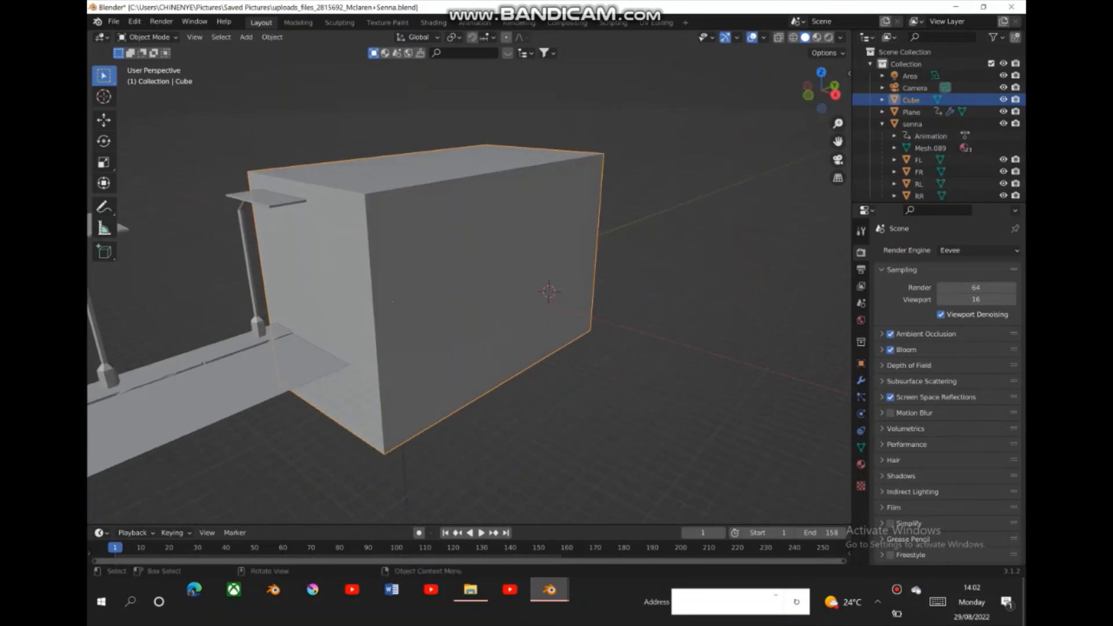
pyautogui.click(829, 37)
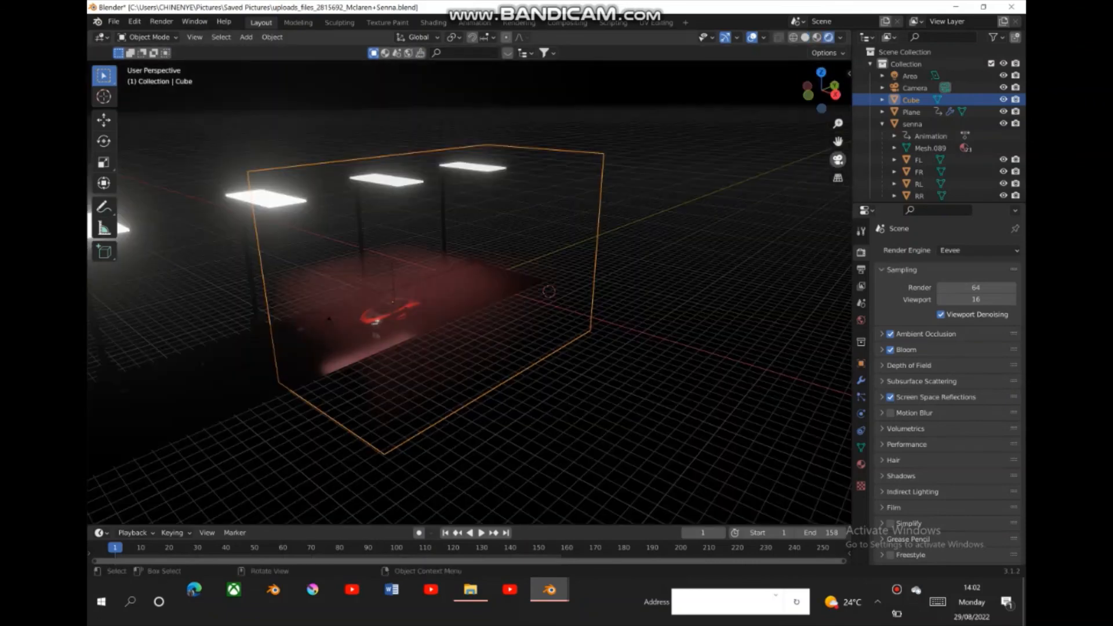
pyautogui.click(838, 160)
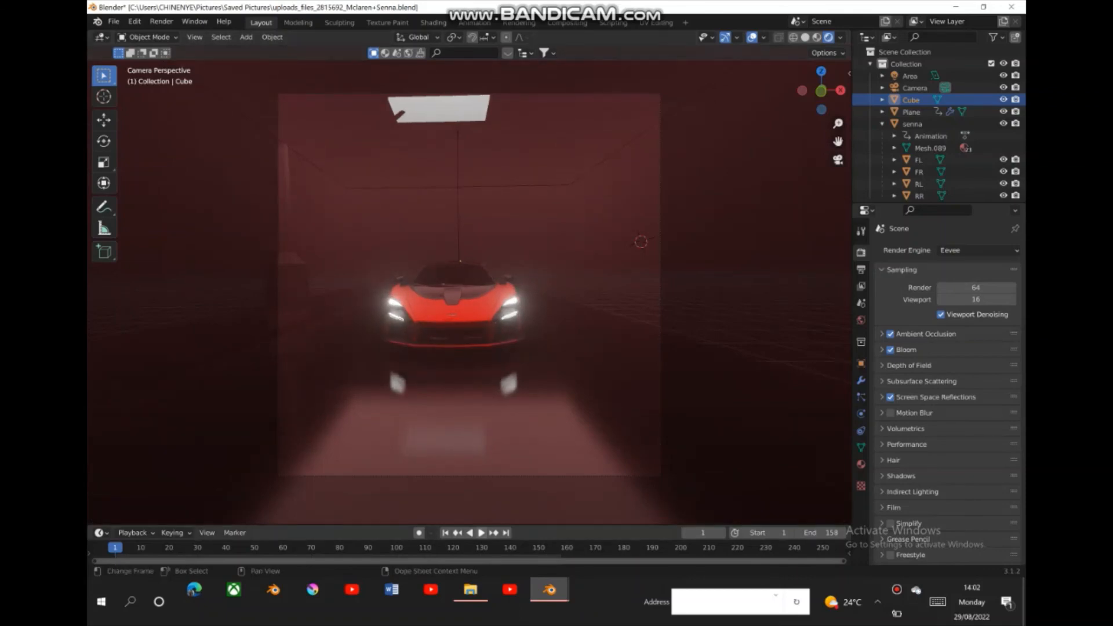
# - Play the animation in the rendered camera view, stop it and return to frame 1
pyautogui.press('space')
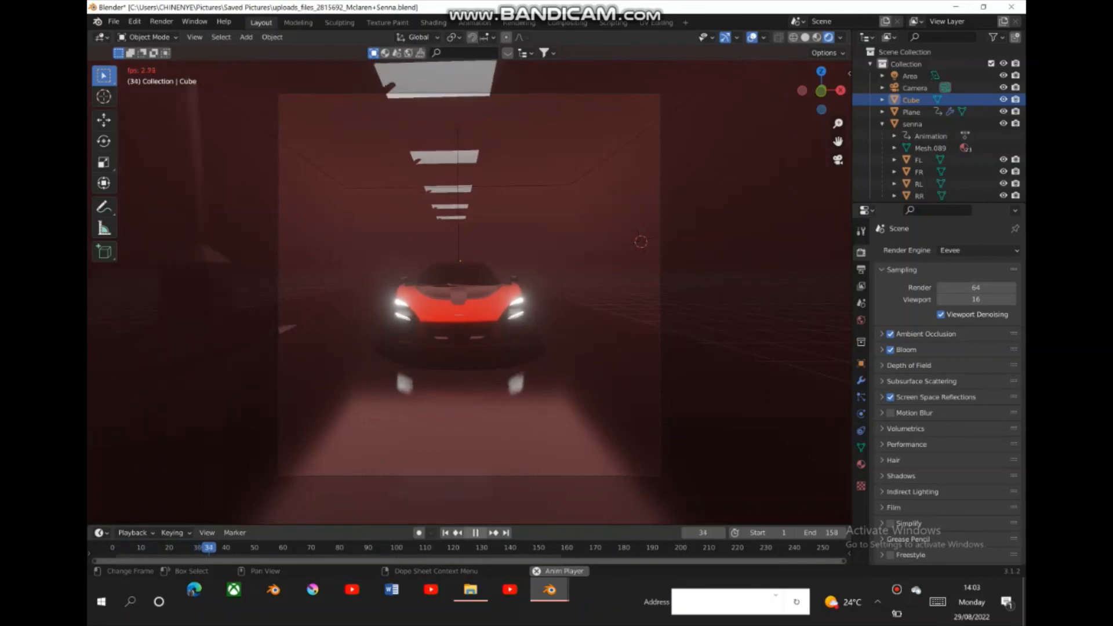
pyautogui.press('space')
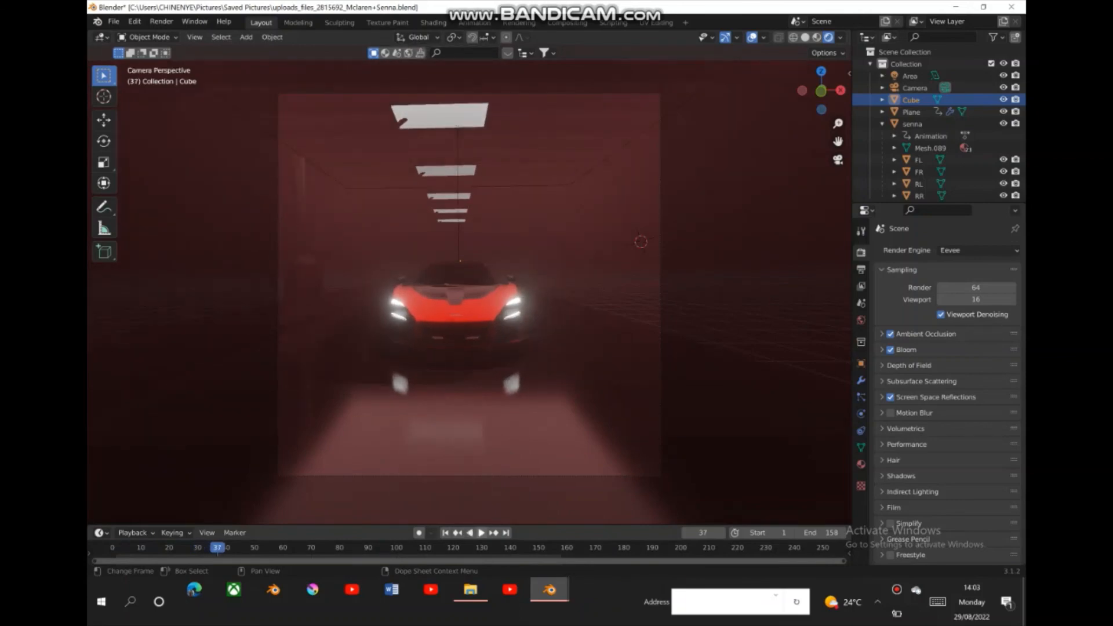
pyautogui.click(446, 532)
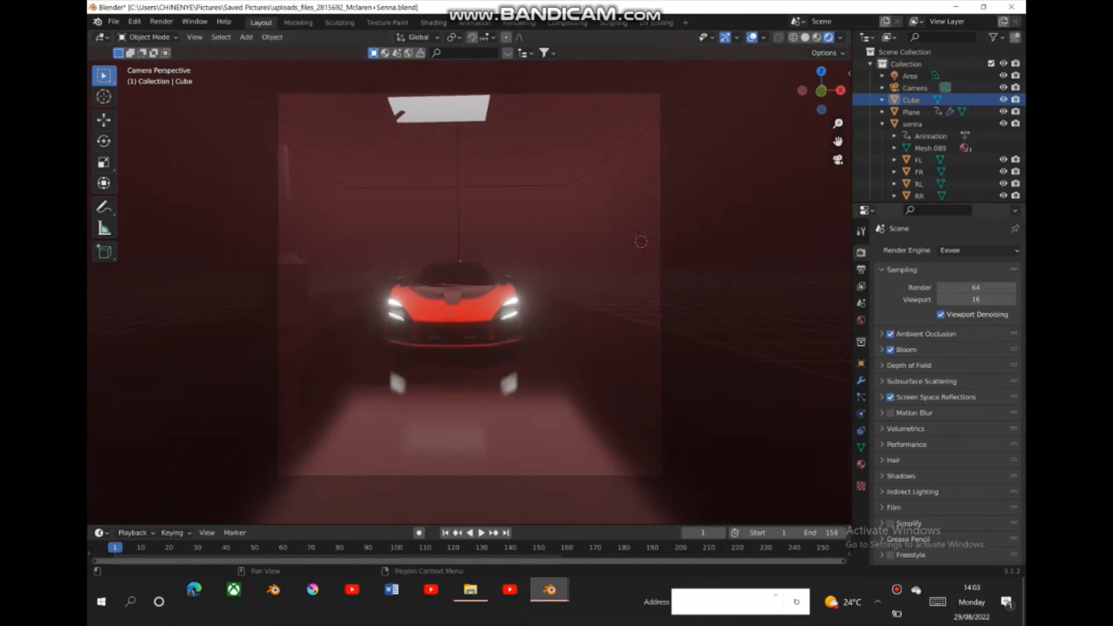
# - Brighten the cube's Principled Volume color to a lighter pinkish grey
pyautogui.click(861, 464)
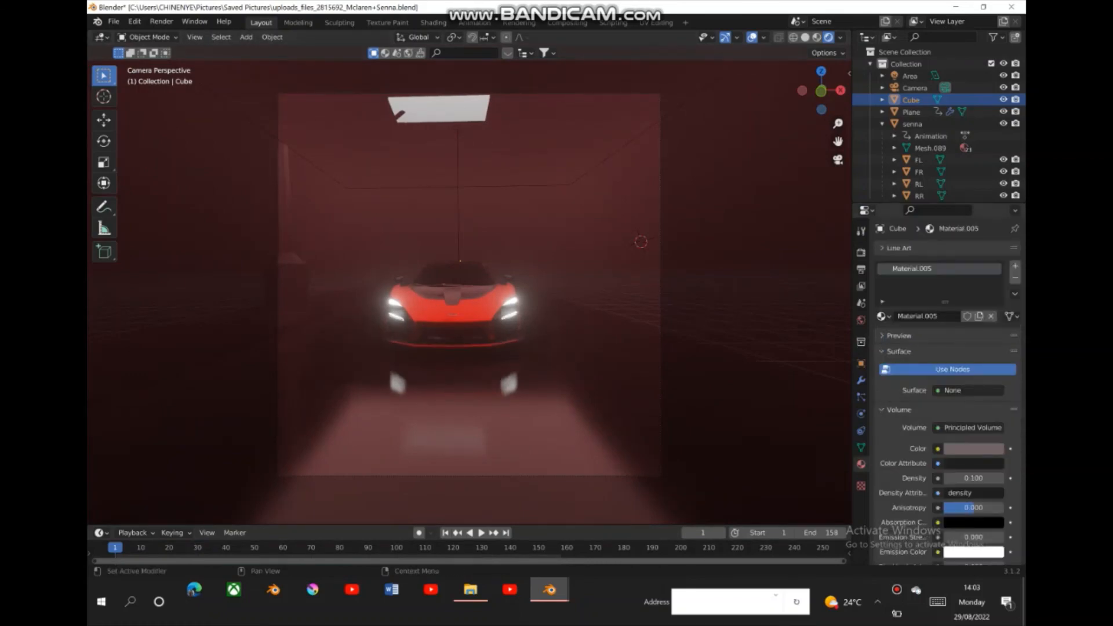
pyautogui.click(973, 449)
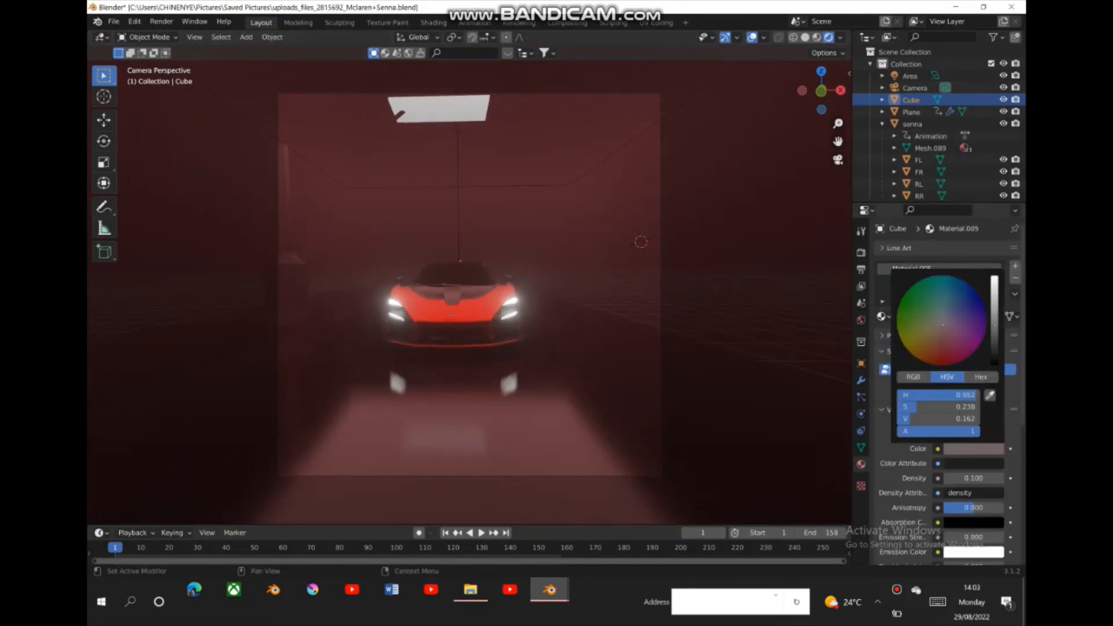
pyautogui.moveTo(994, 326); pyautogui.dragTo(994, 312)
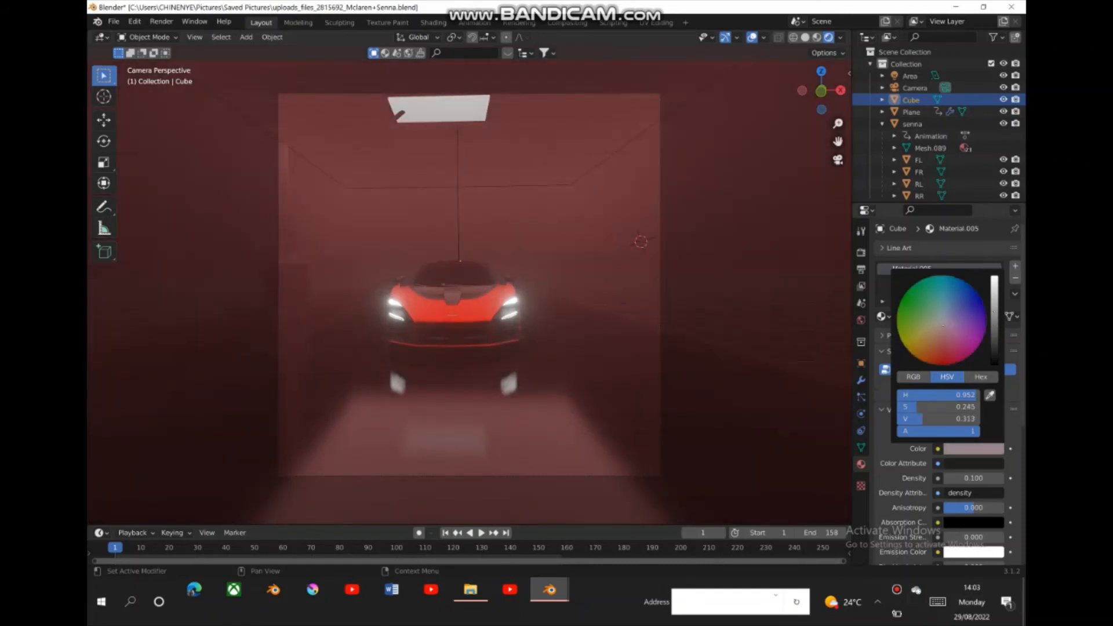
pyautogui.moveTo(994, 312); pyautogui.dragTo(994, 304)
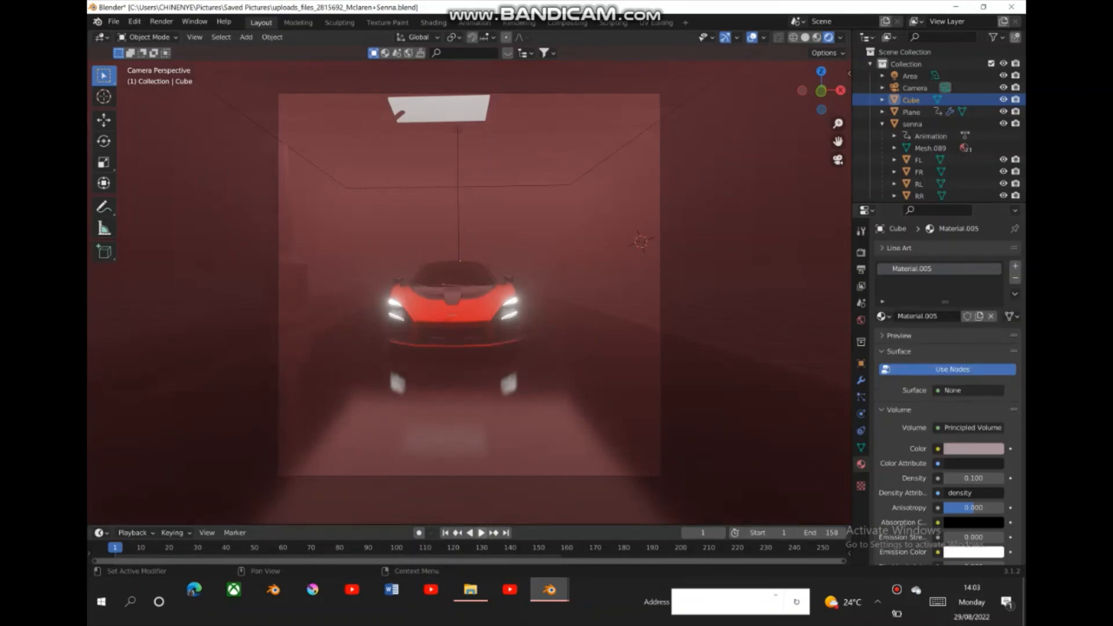
# - Preview the animation with the lighter fog color, stop playback and go back to the first frame
pyautogui.press('space')
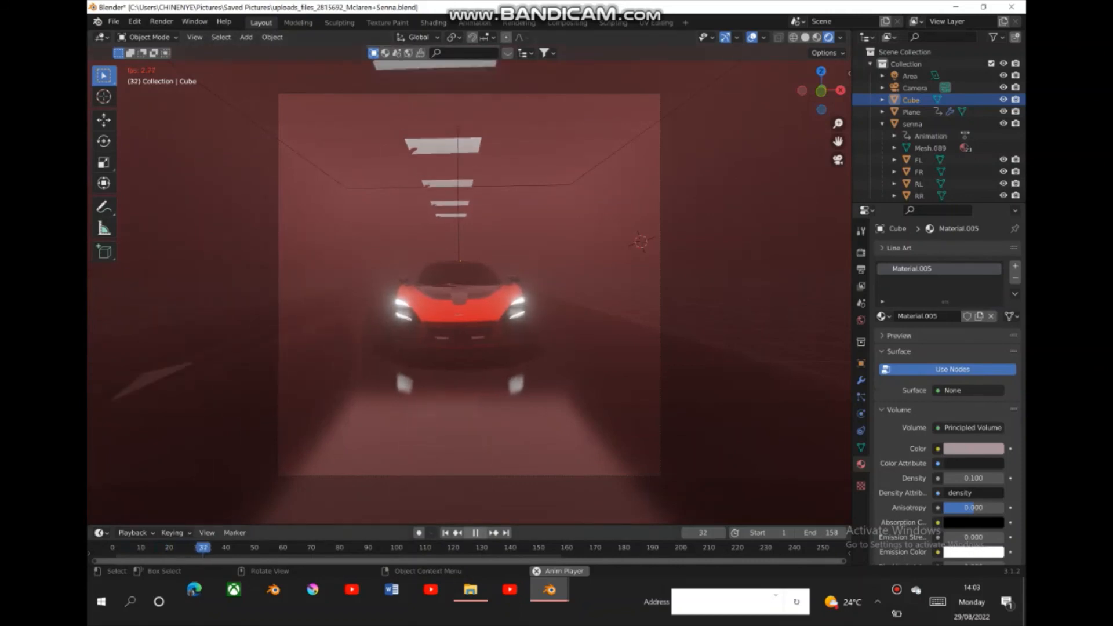
pyautogui.press('space')
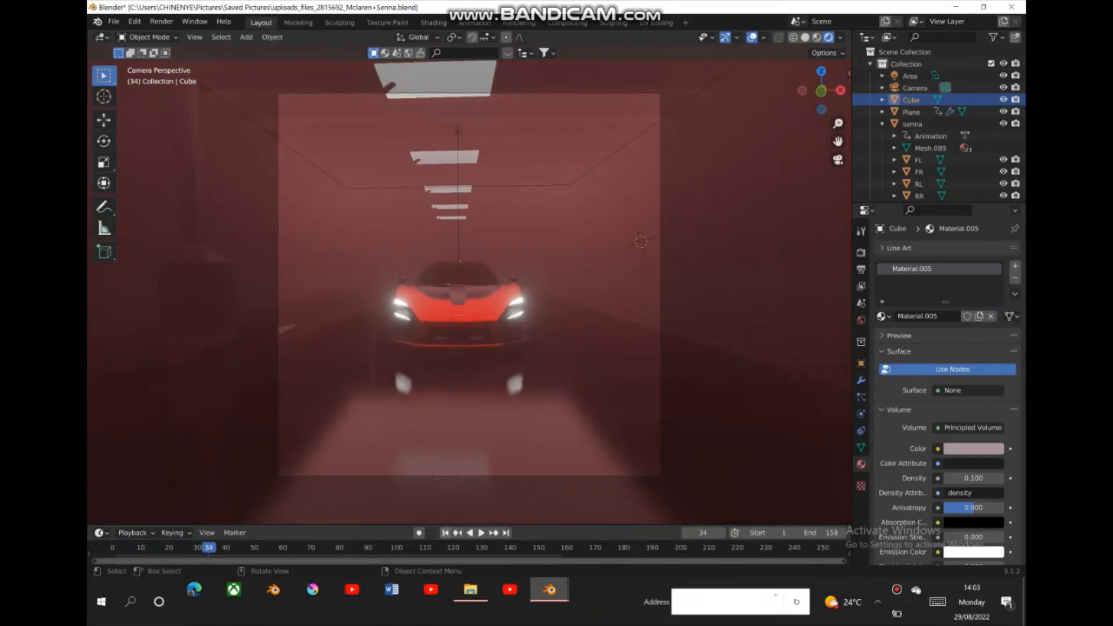
pyautogui.hotkey('shift', 'Left')
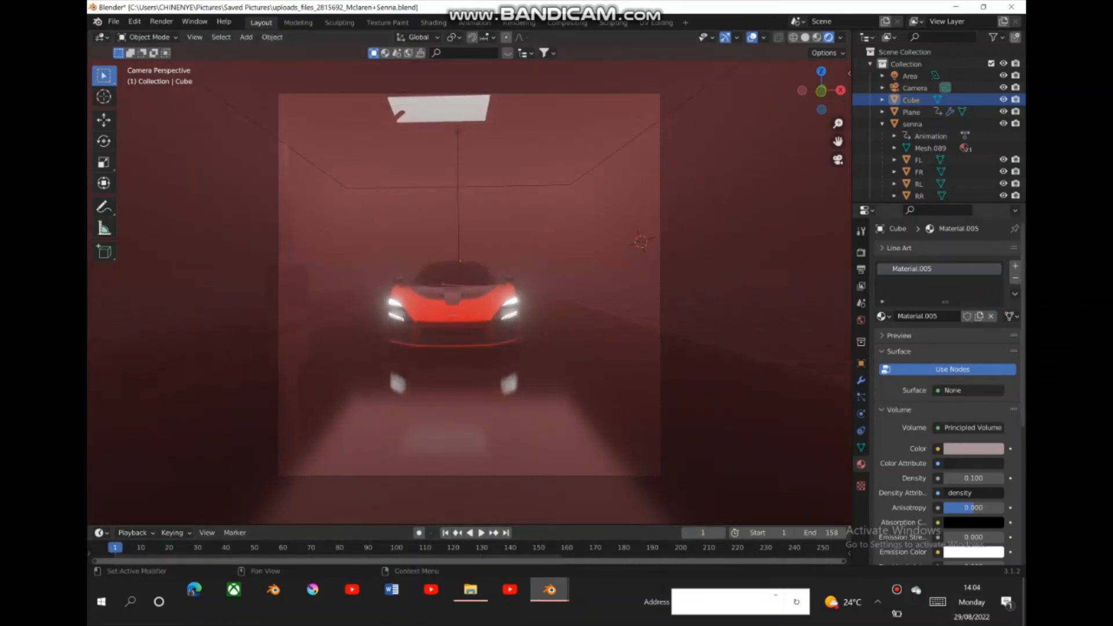
# - Darken the cube's Principled Volume color to a muted reddish grey with an HSV value slightly below 0.162
pyautogui.click(974, 448)
pyautogui.moveTo(994, 306); pyautogui.dragTo(994, 313)
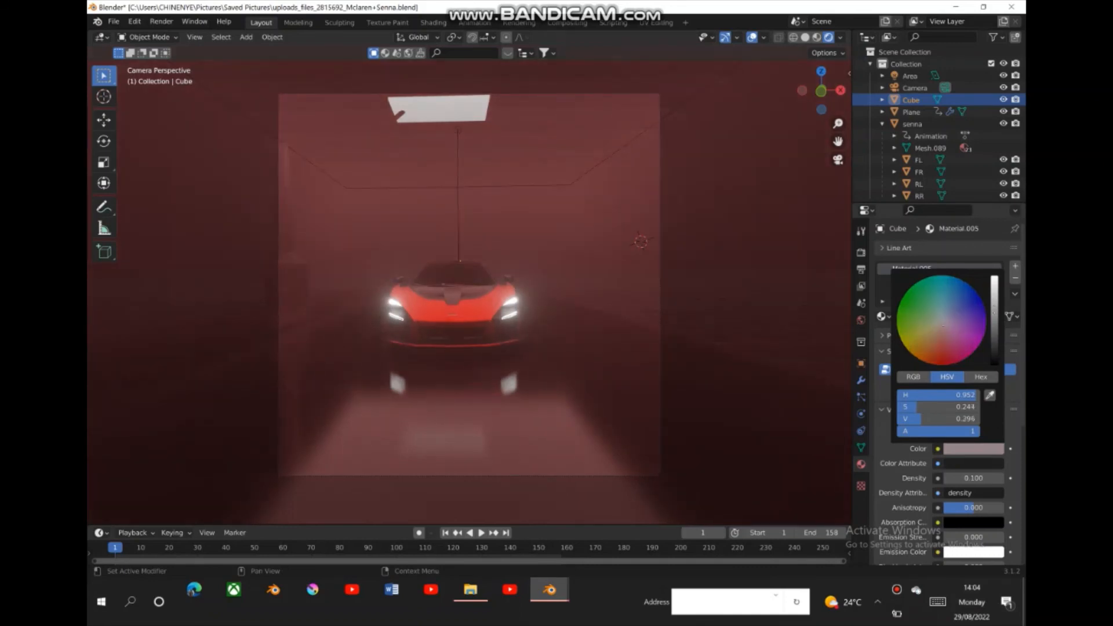
pyautogui.moveTo(994, 313); pyautogui.dragTo(994, 326)
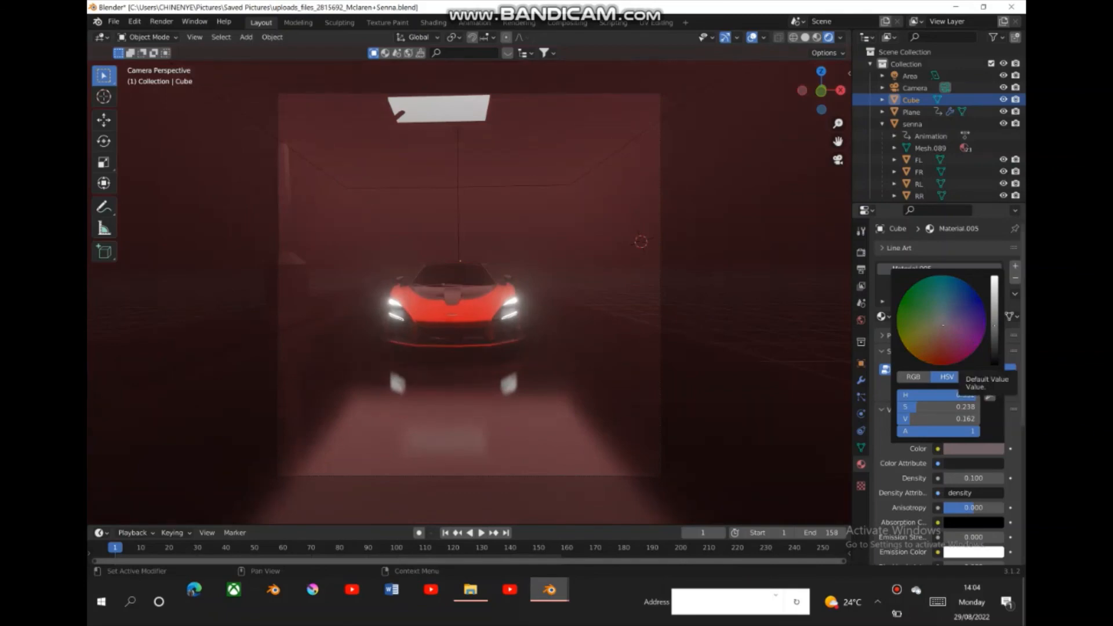
pyautogui.moveTo(994, 326); pyautogui.dragTo(994, 330)
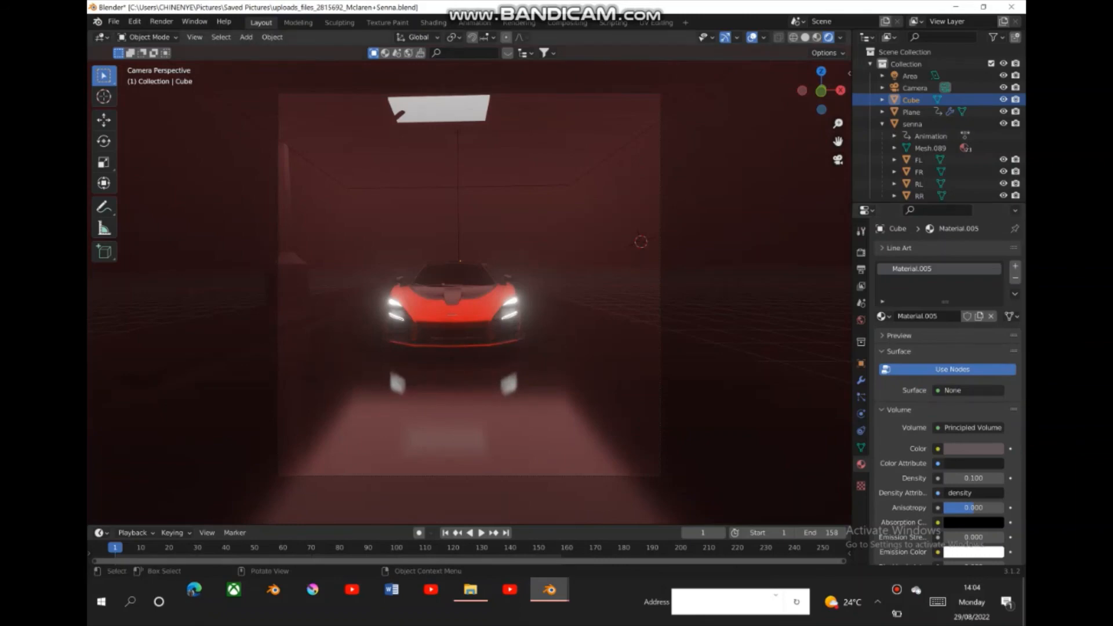
# - Set the emission strength of the car's Headlight material to 66.9 and reselect the cube
pyautogui.click(453, 308)
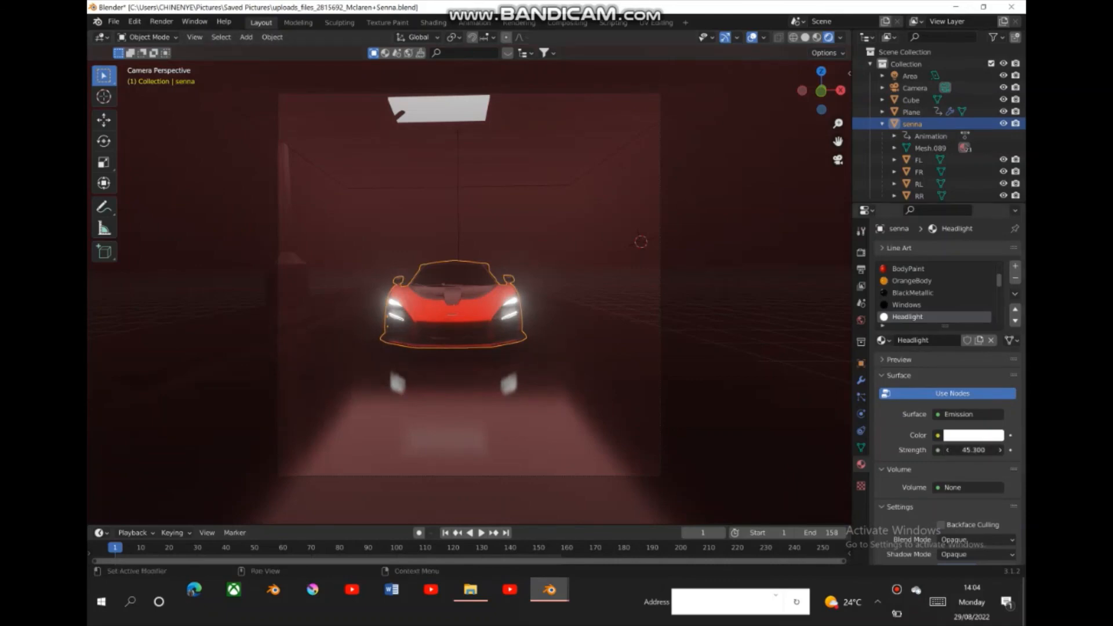
pyautogui.moveTo(973, 450); pyautogui.dragTo(1043, 451)
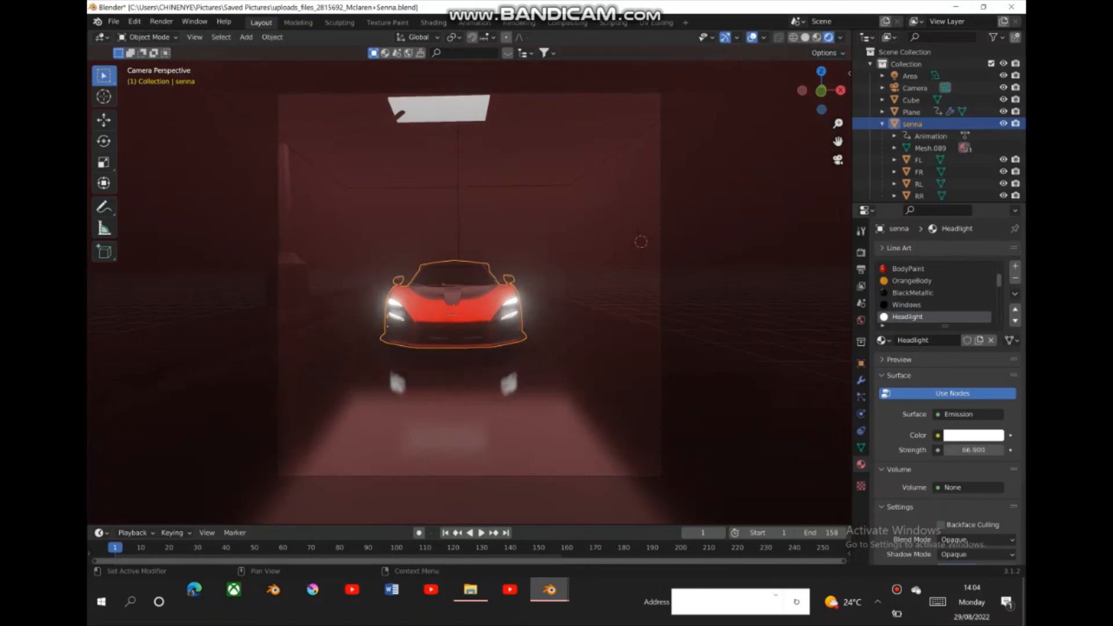
pyautogui.click(695, 348)
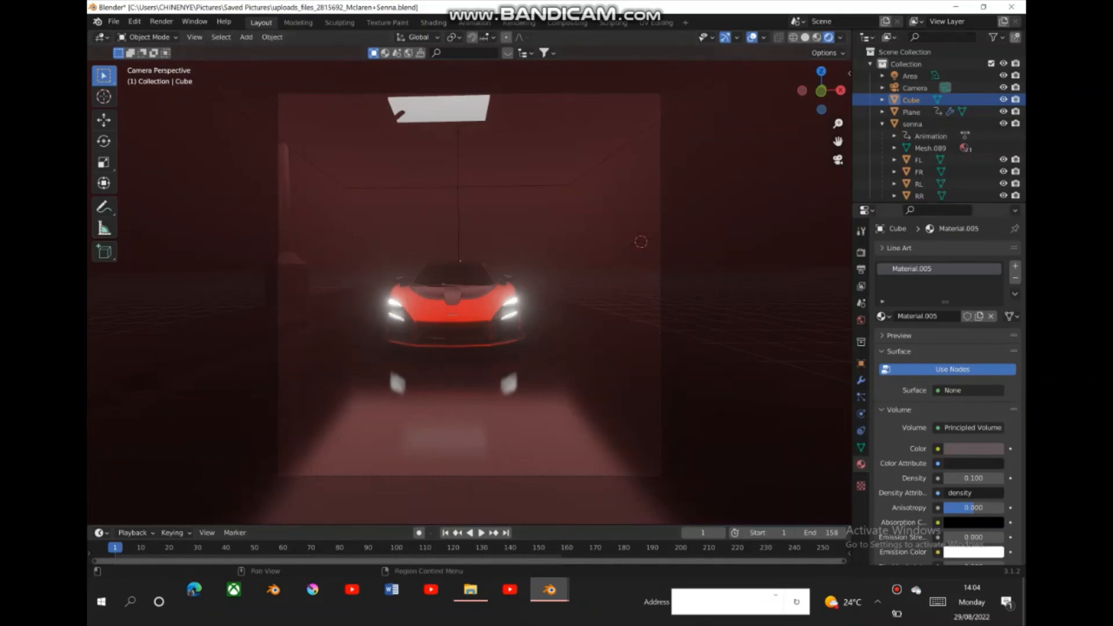
# - Widen the 3D viewport against the properties area and start rendering the animation
pyautogui.moveTo(872, 304); pyautogui.dragTo(858, 305)
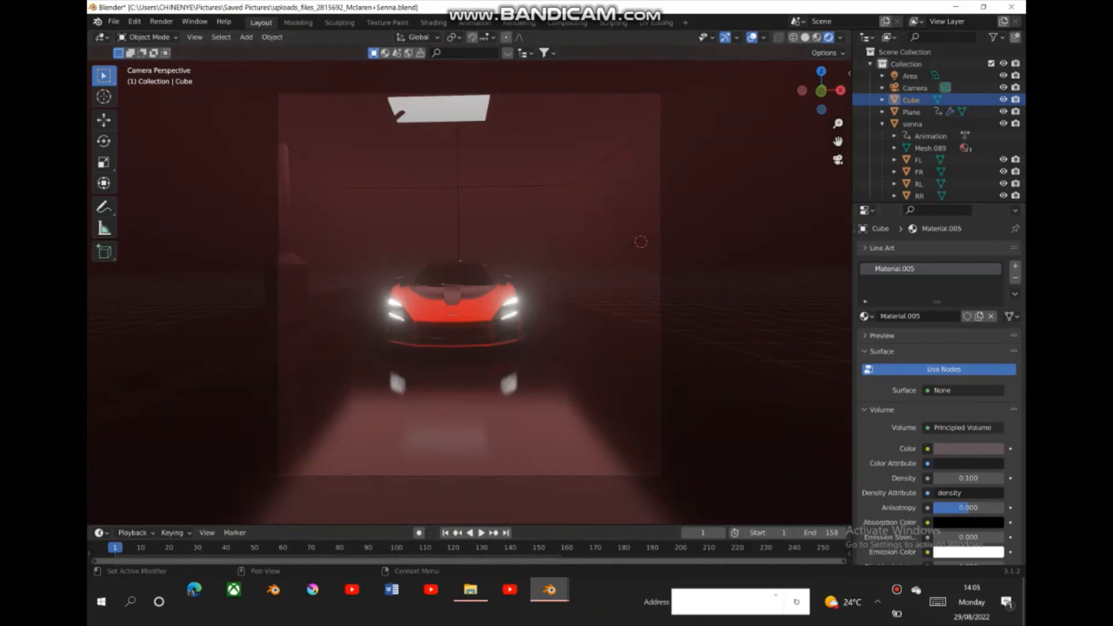
pyautogui.moveTo(852, 304); pyautogui.dragTo(885, 305)
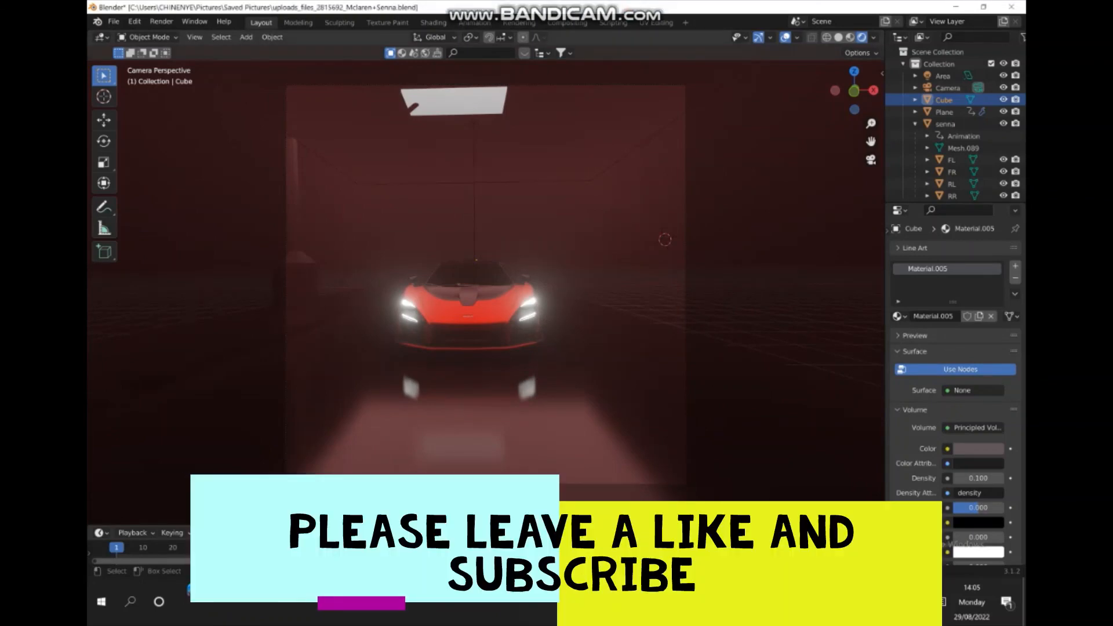
pyautogui.click(161, 22)
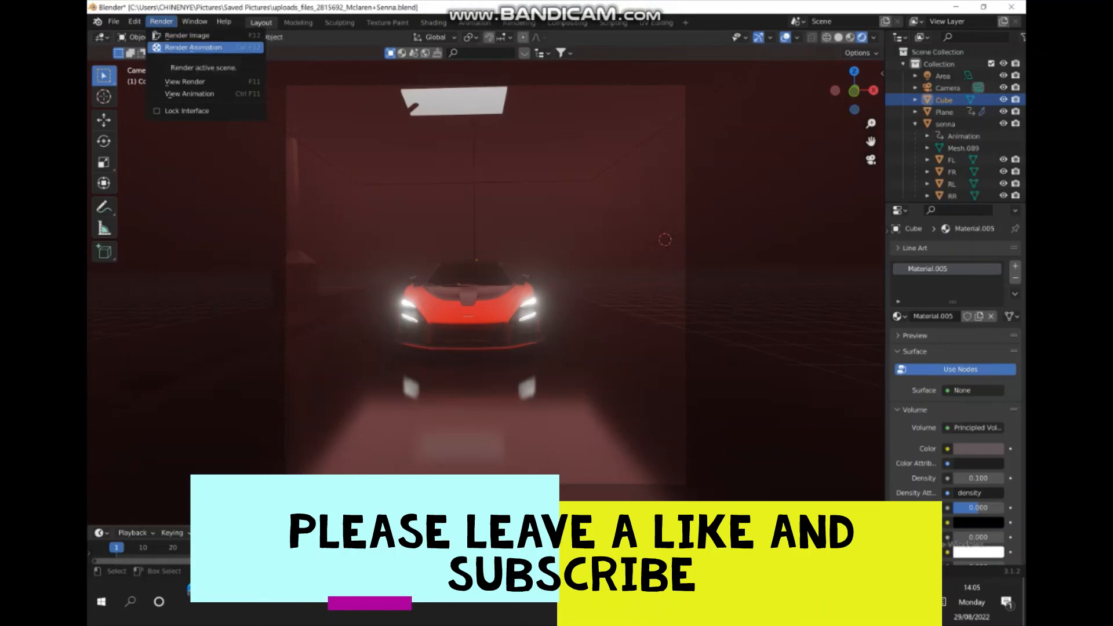
pyautogui.click(193, 47)
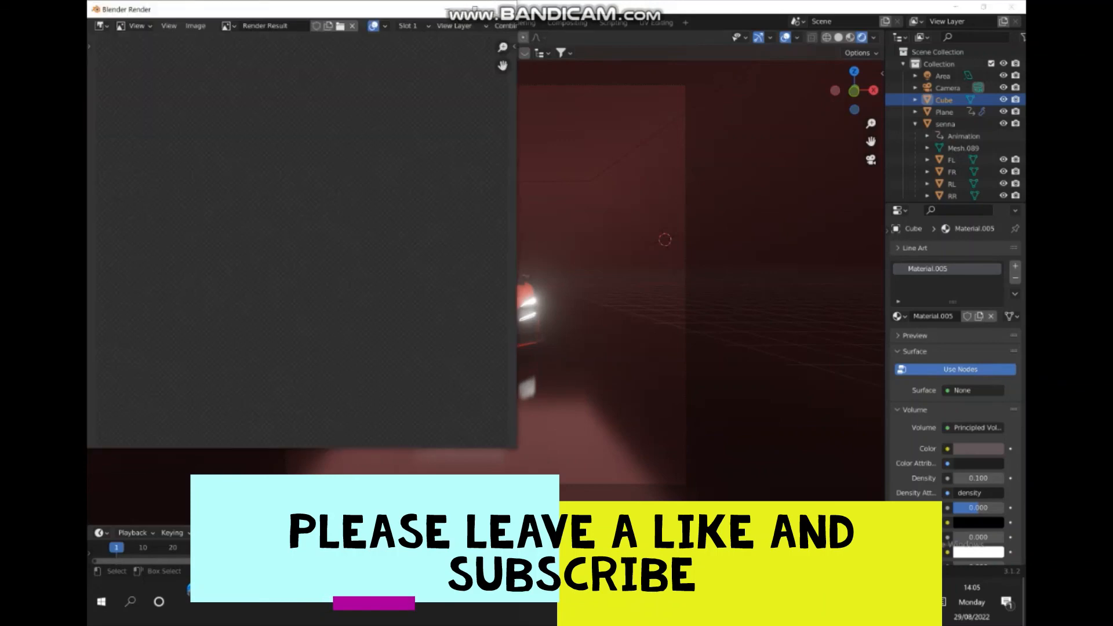